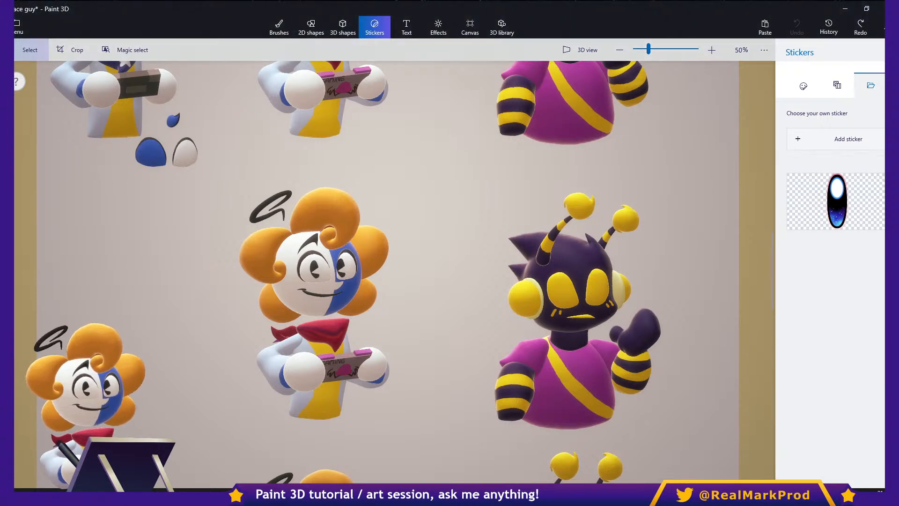
- Look over the character models and examine the eyes of the upper orange-haired character holding the console up close
left_click_drag(667, 167, 726, 261)
mouse_move(726, 294)
left_mouse_down()
mouse_move(621, 195)
mouse_move(461, 186)
left_mouse_up()
left_click(375, 27)
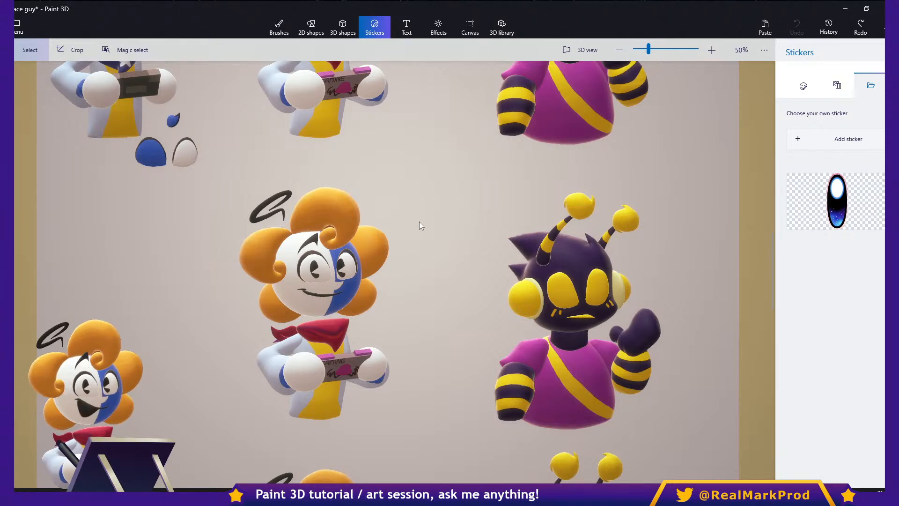
middle_click_drag(378, 227, 566, 231)
scroll(572, 259, "up", 3)
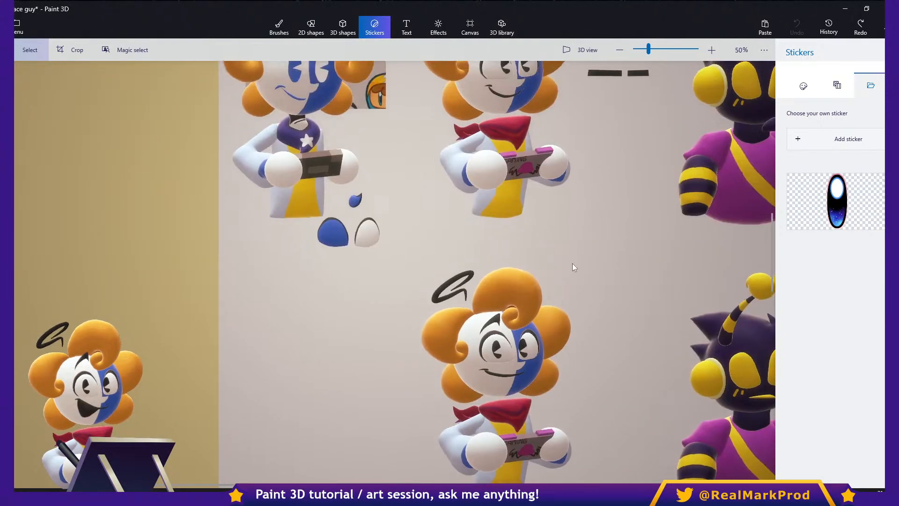
scroll(529, 178, "up", 5, "ctrl")
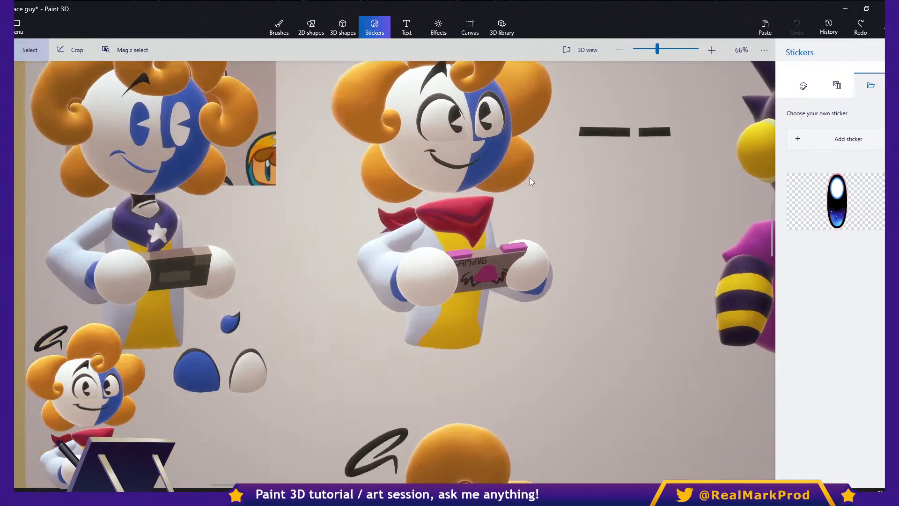
scroll(518, 156, "up", 15, "ctrl")
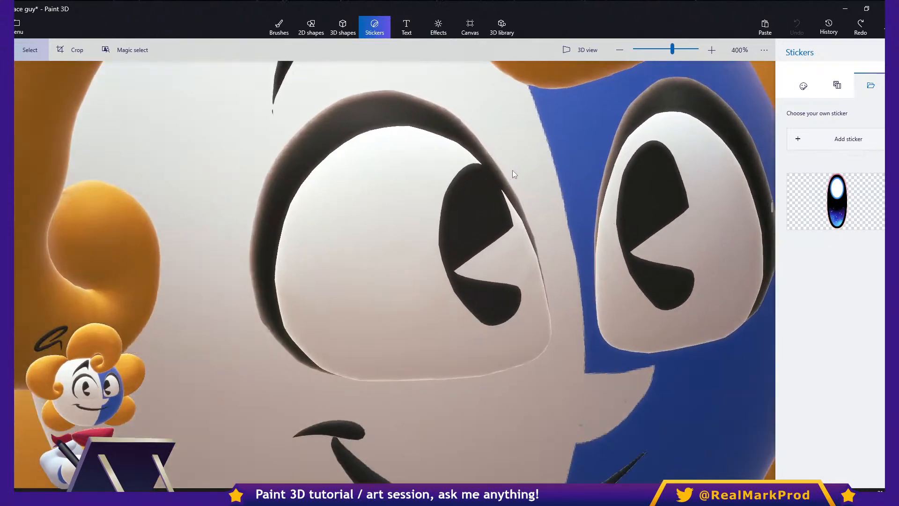
scroll(489, 190, "down", 15, "ctrl")
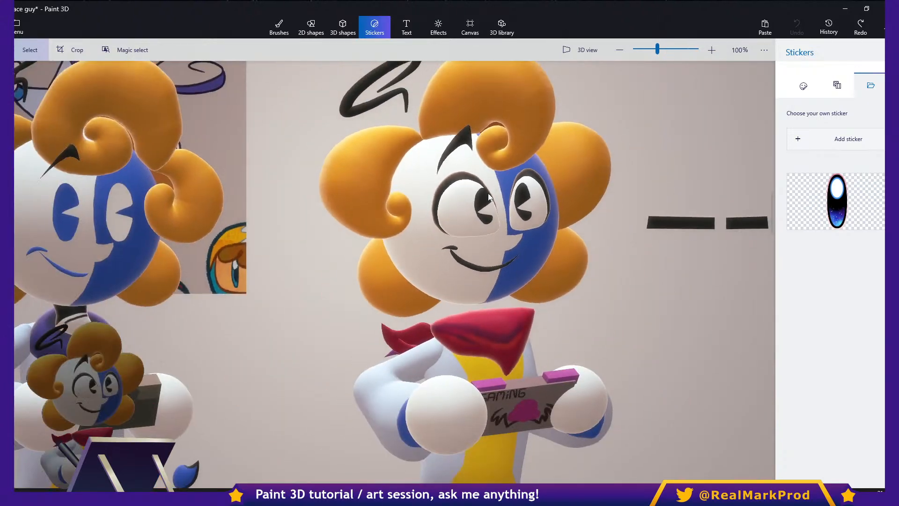
scroll(489, 196, "down", 2)
middle_click_drag(530, 243, 531, 188)
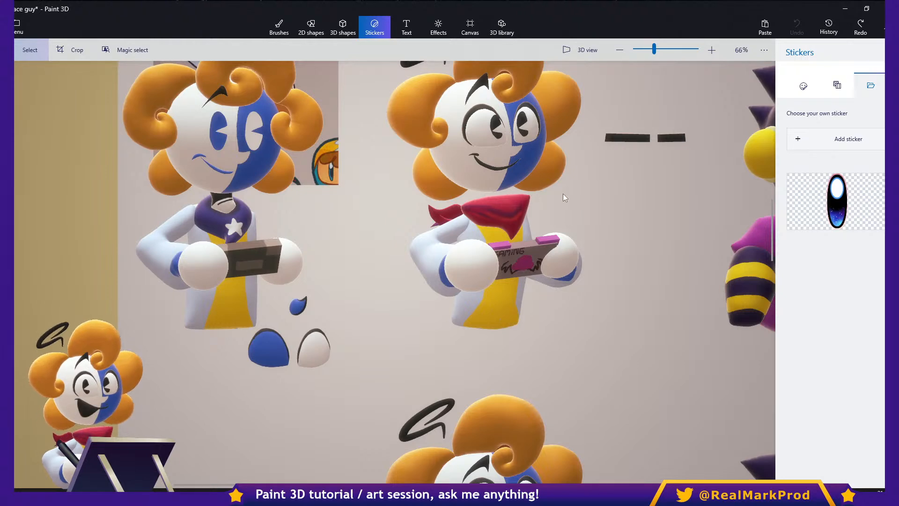
- Compare the differently posed versions of the orange-haired character and the bee character across the whole canvas
middle_click_drag(591, 240, 405, 204)
middle_click_drag(435, 248, 411, 207)
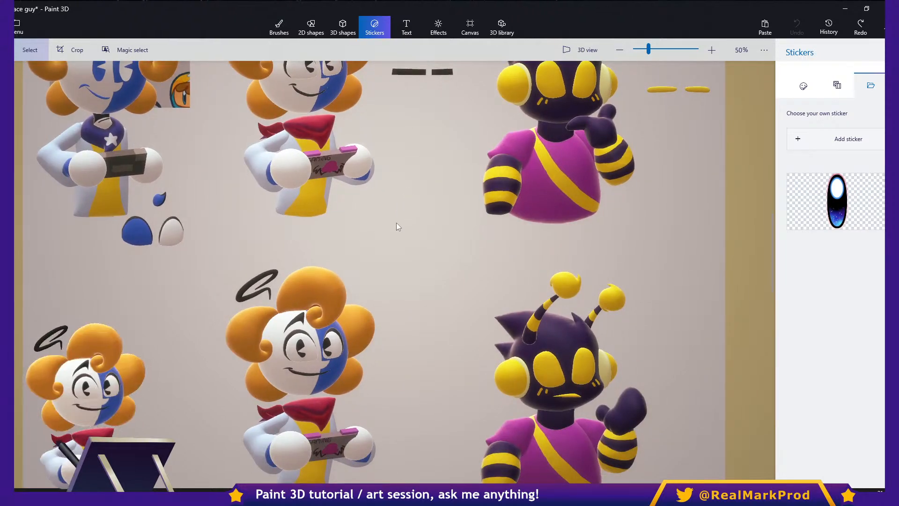
middle_click_drag(407, 245, 417, 170)
middle_click_drag(408, 221, 414, 181)
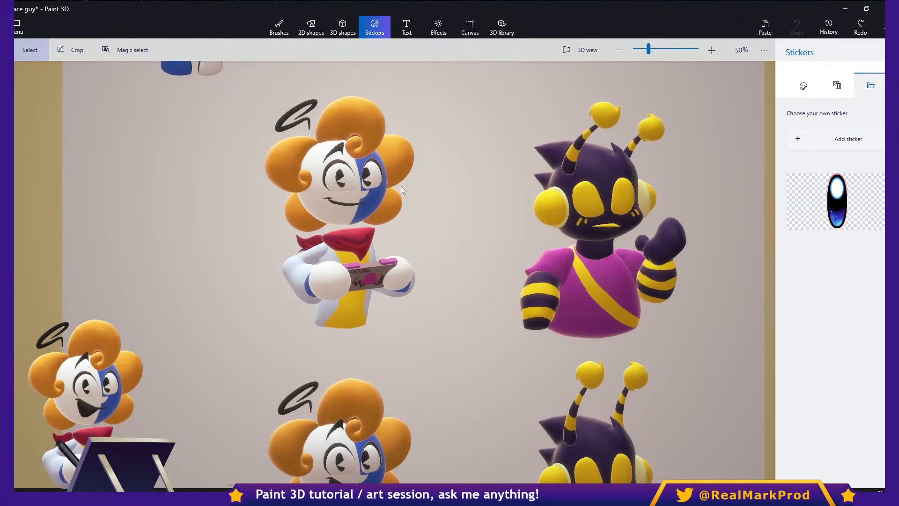
middle_click_drag(405, 198, 390, 189)
scroll(409, 213, "down", 3)
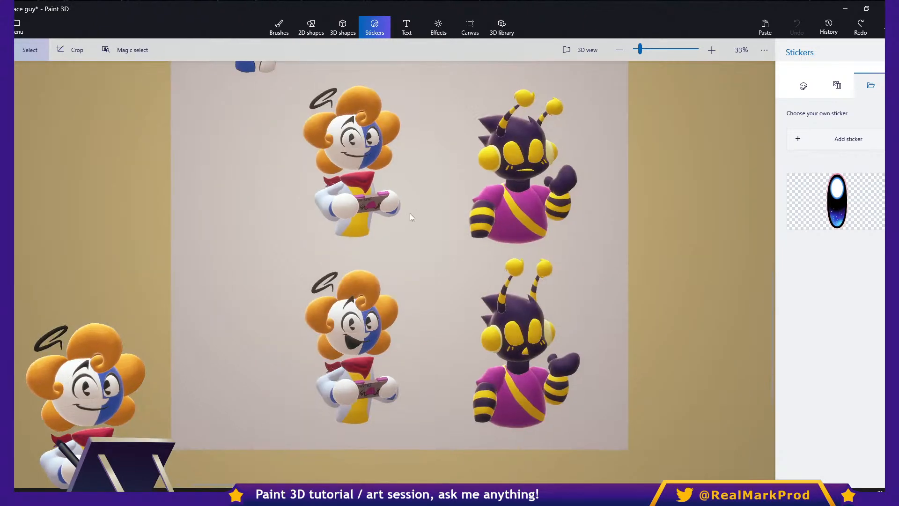
scroll(409, 214, "up", 4)
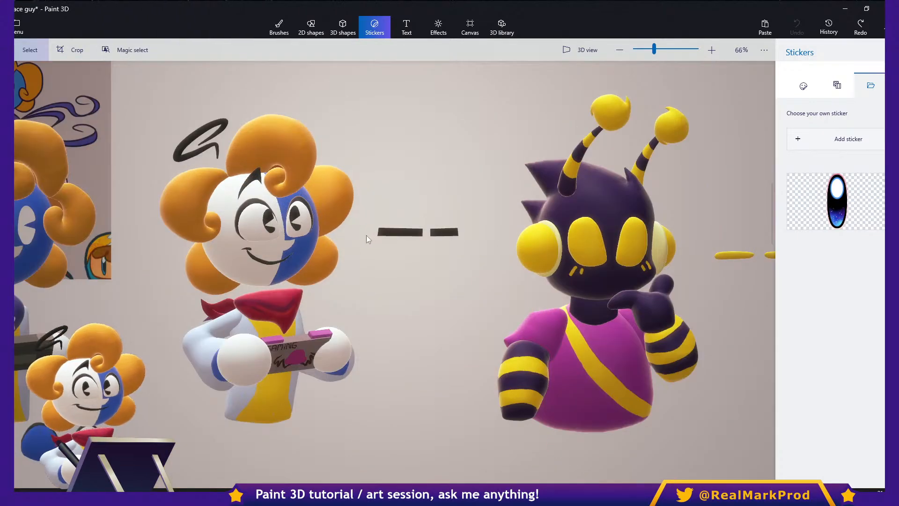
middle_click_drag(366, 235, 445, 237)
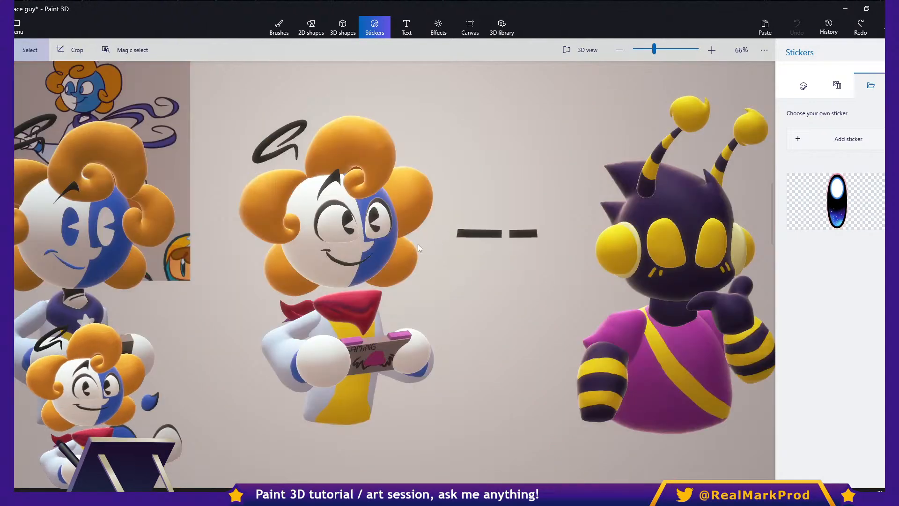
- Try the two black bars as closed eyes over the upper orange-haired character's face, and undo the move
left_click(522, 234)
left_click(504, 273)
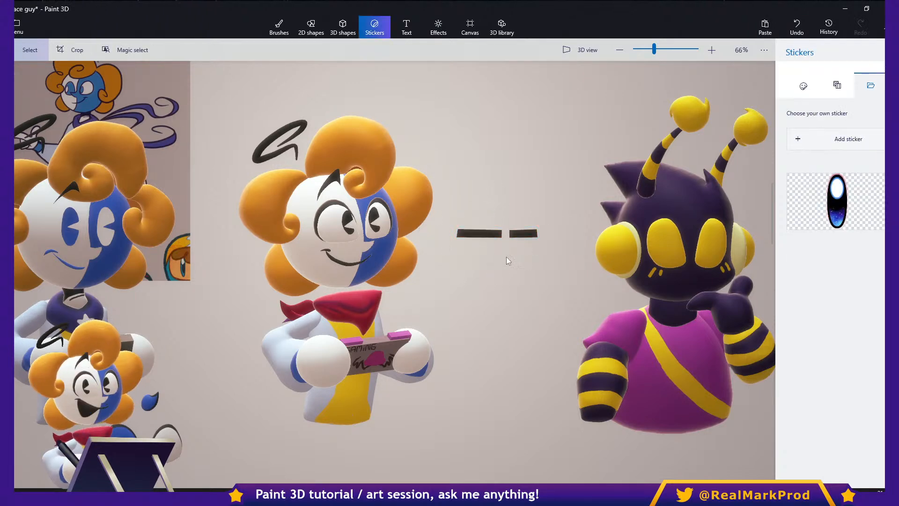
scroll(467, 243, "up", 3)
middle_click_drag(456, 241, 538, 237)
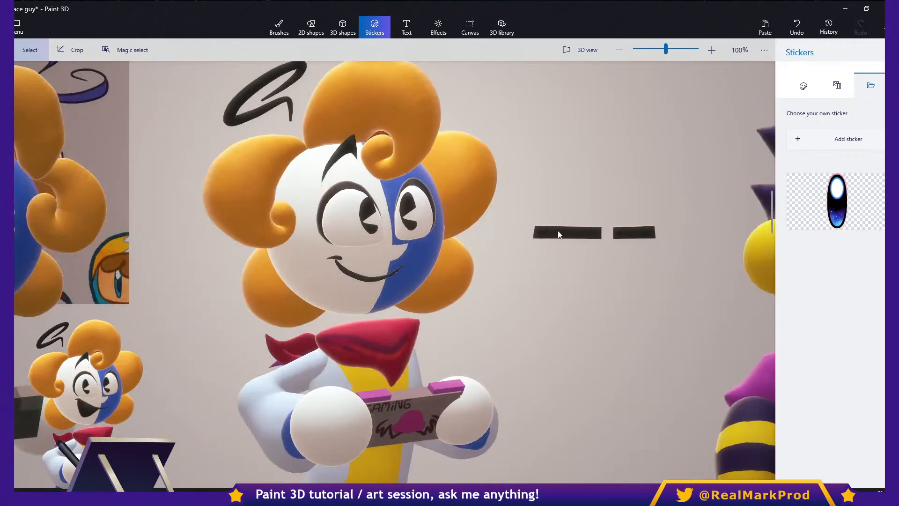
left_click(570, 229)
key("ctrl+c")
left_click_drag(419, 224, 353, 223, "ctrl")
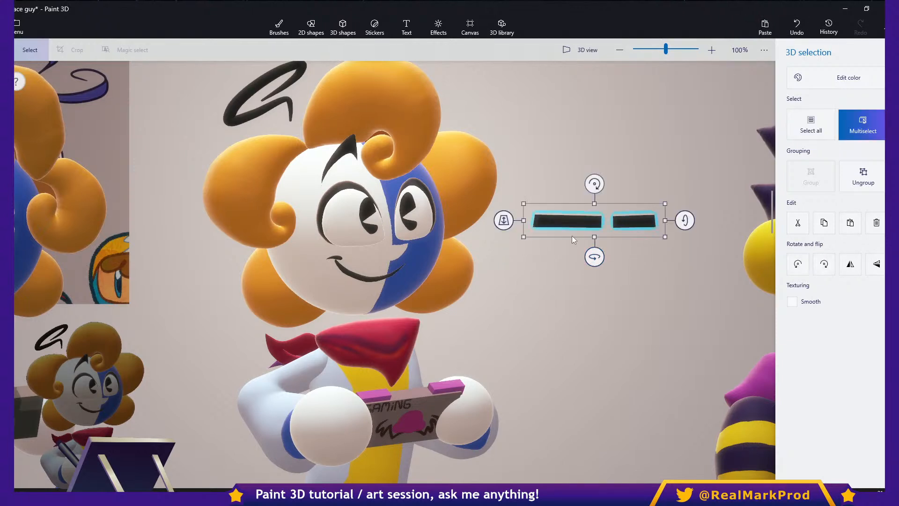
key("ctrl+z")
left_click(568, 236)
key("ctrl+z")
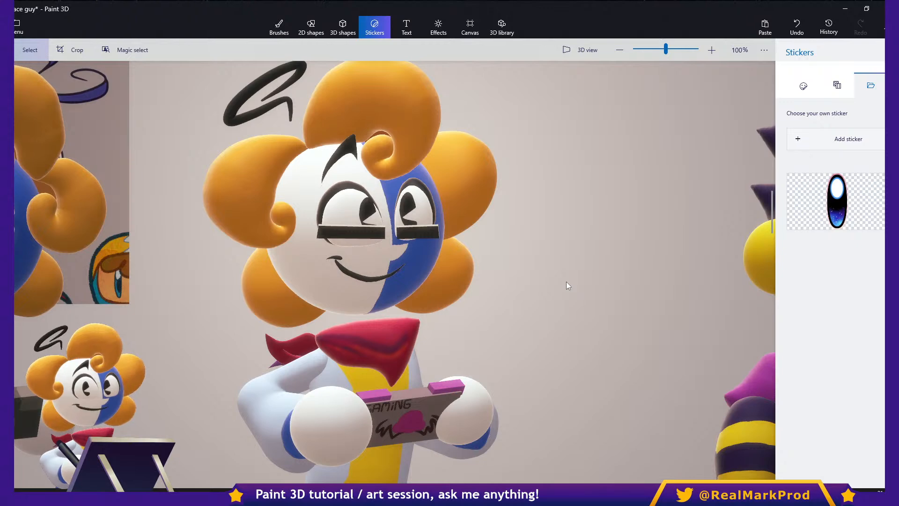
- Examine the upper orange-haired character's face up close, selecting the head sphere to check it as a separate object
scroll(552, 260, "down", 3)
middle_click_drag(521, 310, 524, 257)
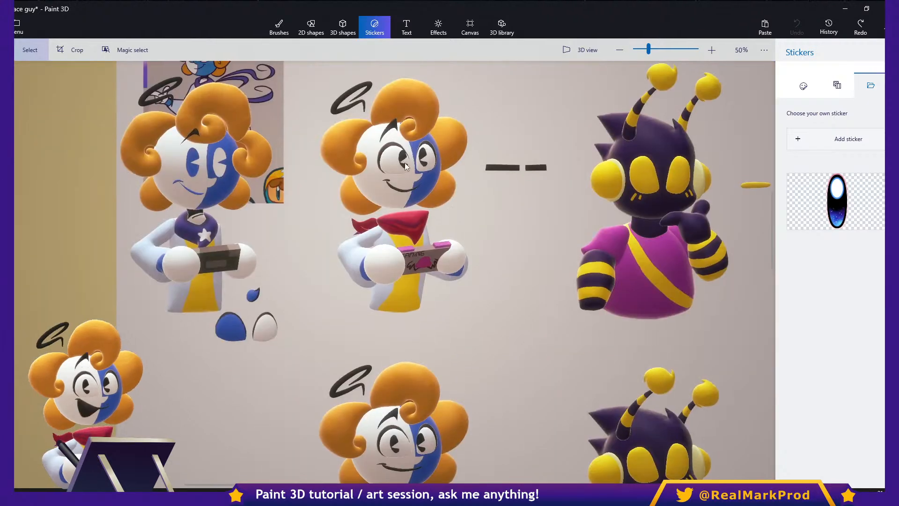
scroll(405, 166, "up", 3)
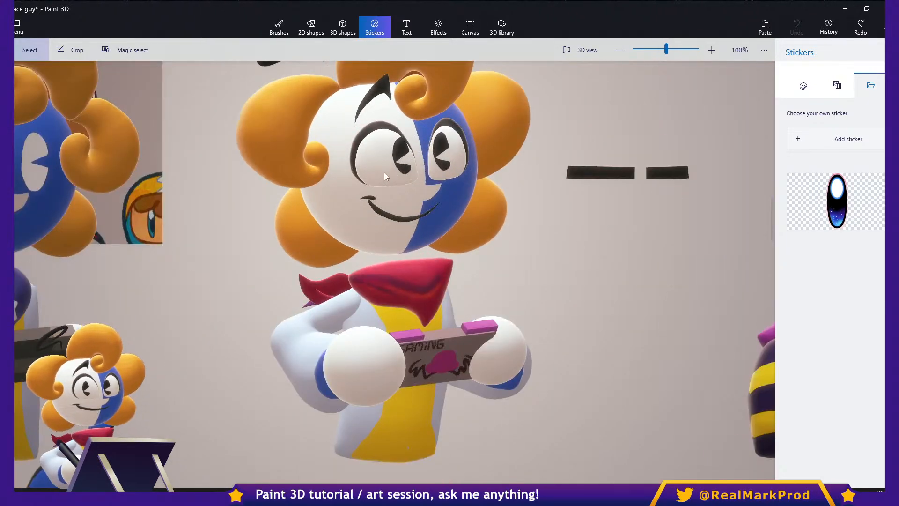
scroll(375, 173, "up", 2)
middle_click_drag(367, 175, 396, 190)
left_click(387, 215)
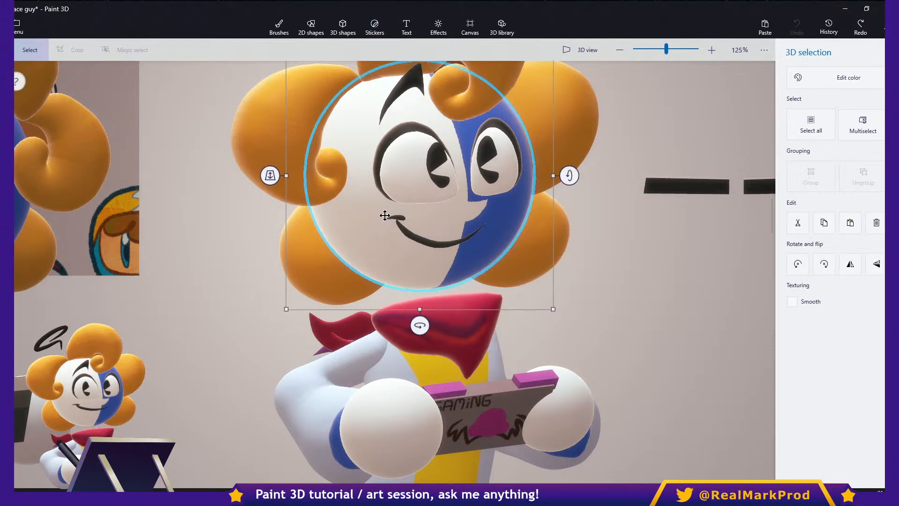
left_click(586, 234)
middle_click_drag(589, 235, 523, 249)
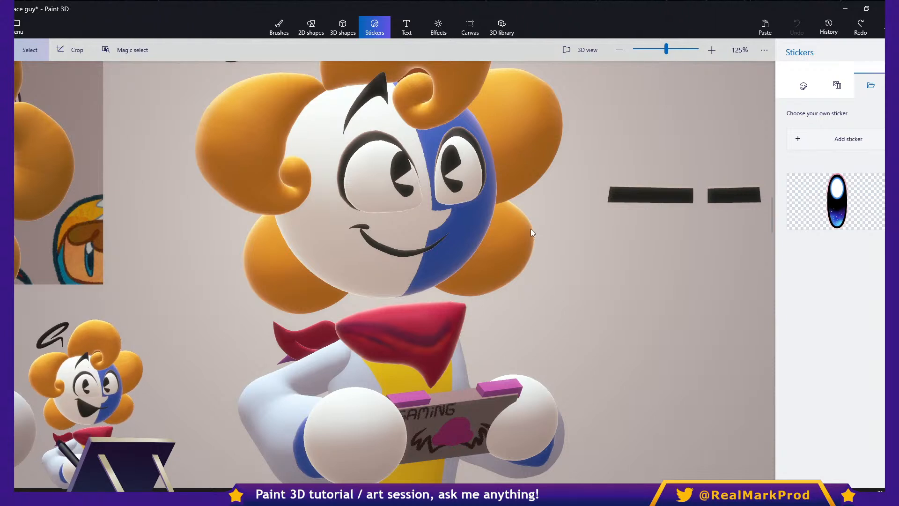
middle_click_drag(521, 225, 535, 247)
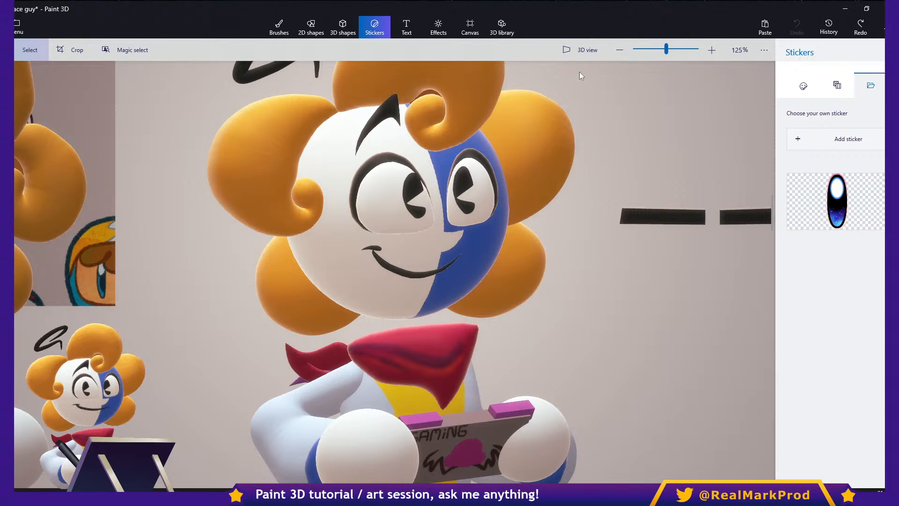
- Turn on 3D view and examine the orange-haired character from several angles, selecting a front hair curl
left_click(589, 55)
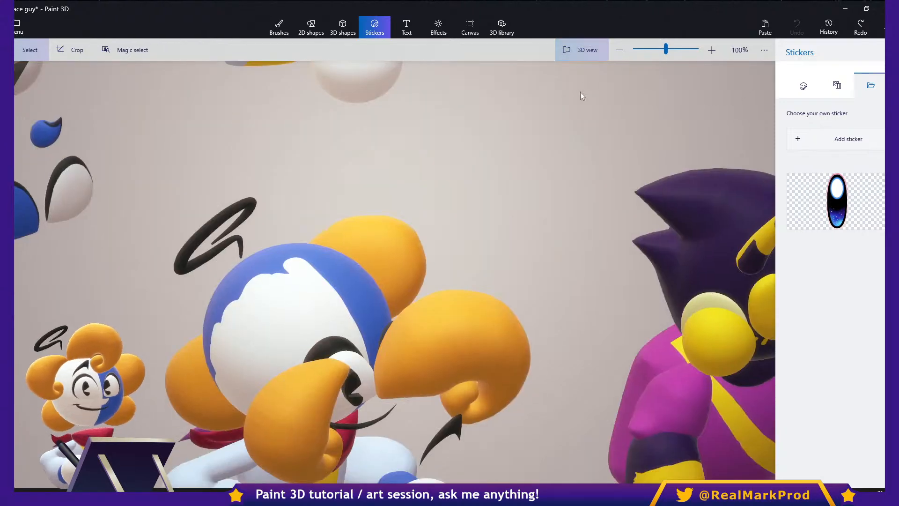
scroll(481, 259, "down", 3)
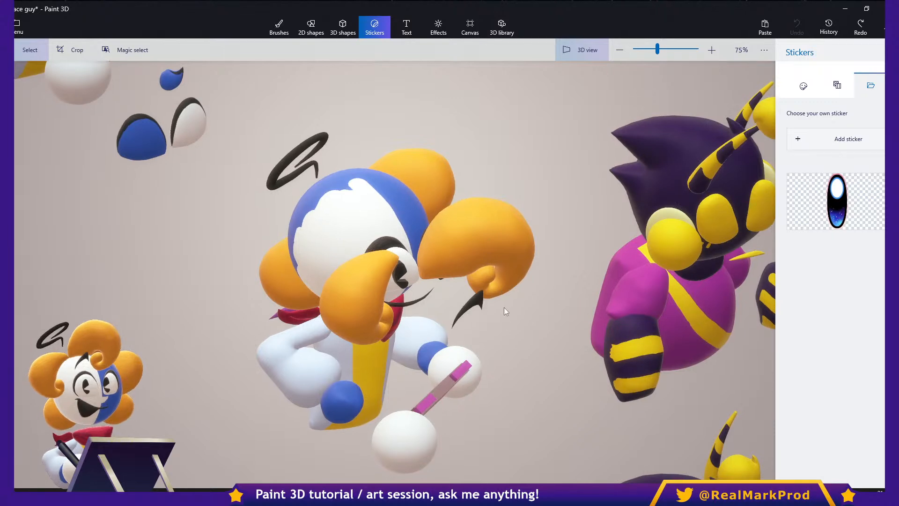
left_click_drag(503, 307, 628, 288)
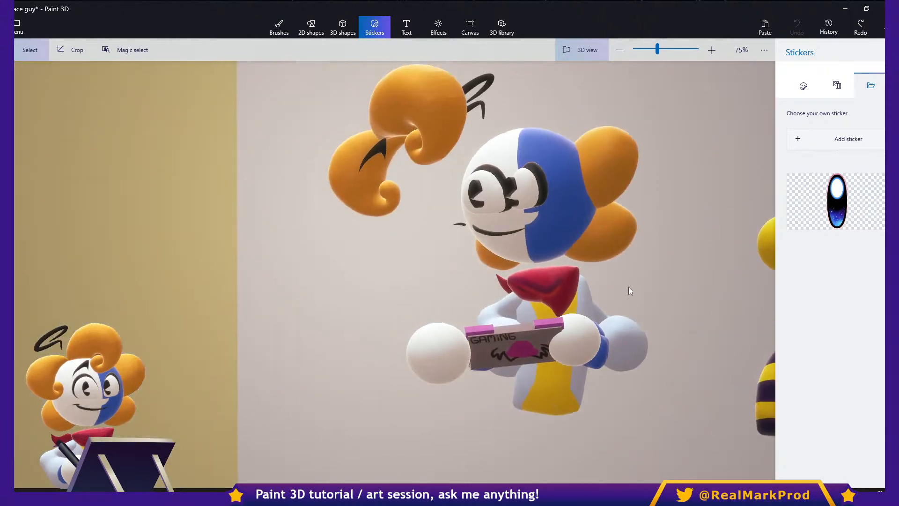
left_click(551, 236)
left_click_drag(672, 316, 574, 211)
left_click(574, 211)
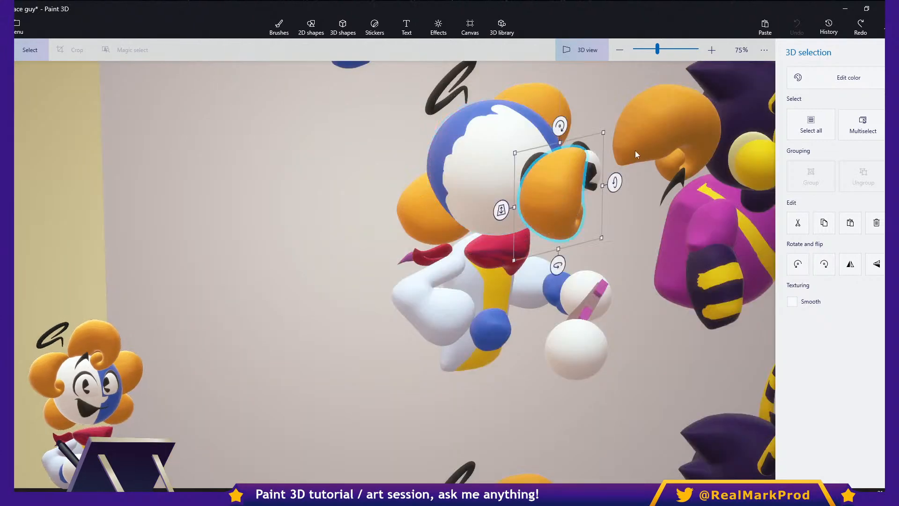
- Inspect from the side how the other front hair curl, the black halo and the white eye sit in depth
left_click(632, 140)
left_click_drag(612, 251, 418, 97)
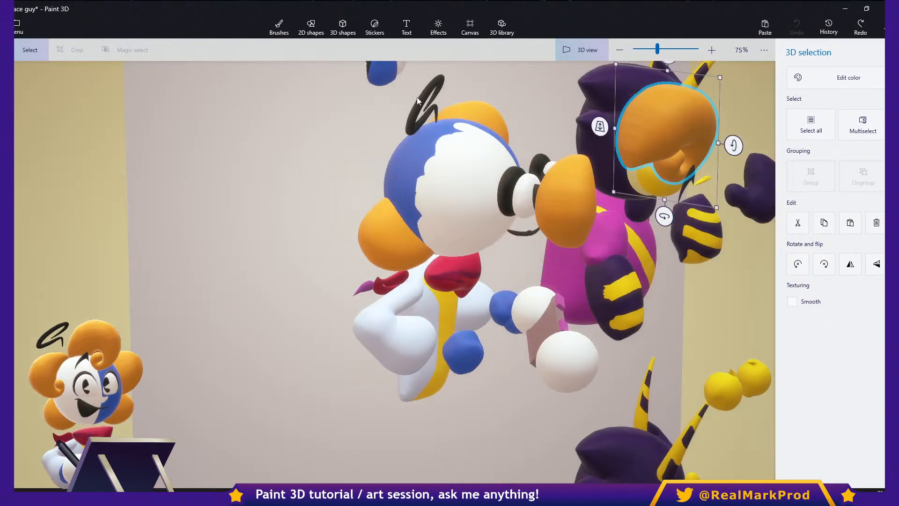
left_click(409, 113)
left_click(519, 201)
scroll(518, 202, "up", 2)
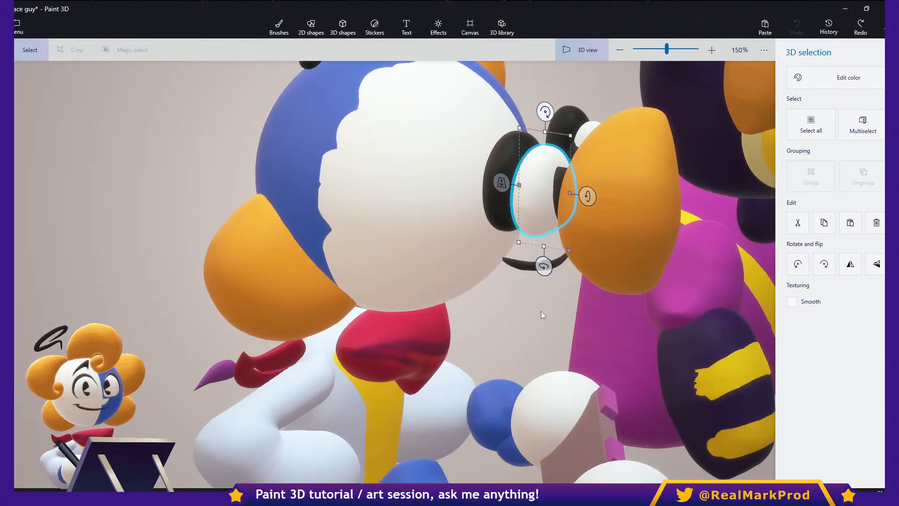
left_click_drag(569, 305, 418, 338)
scroll(512, 310, "down", 2)
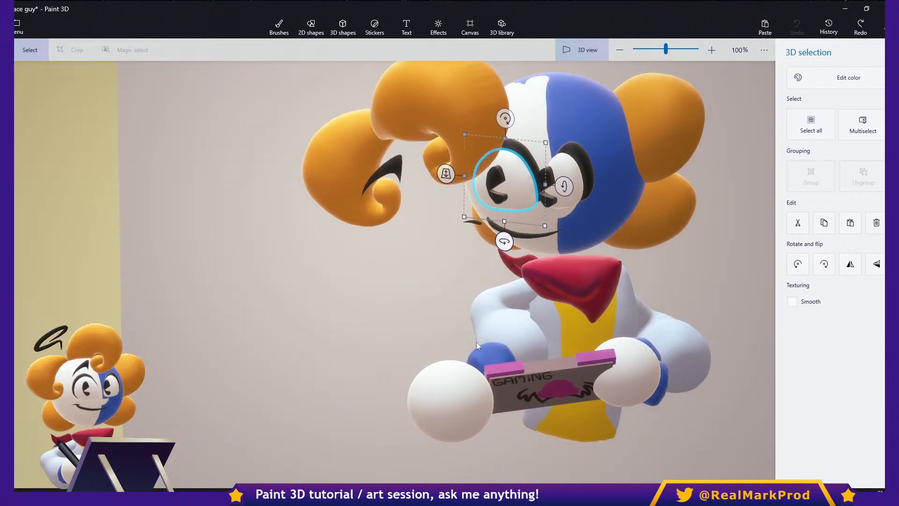
- Select the handheld console and examine from several angles how it sits between the character's two hands
left_click(496, 361)
left_click(538, 377)
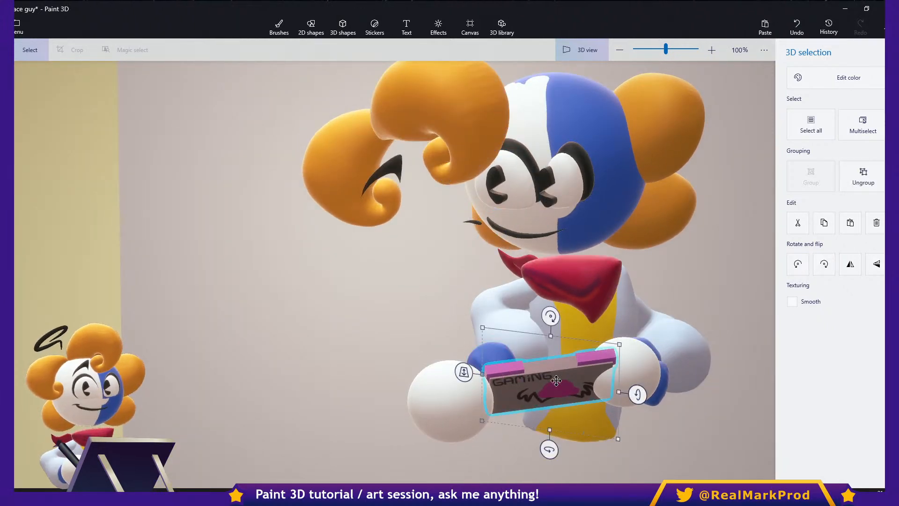
middle_click_drag(568, 382, 548, 355)
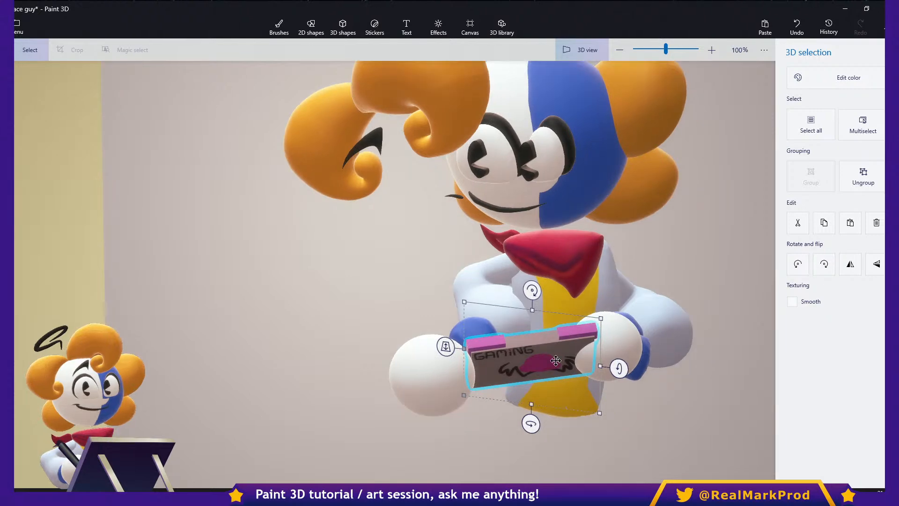
right_click(534, 327)
left_click(674, 383)
right_click(675, 384)
left_click(649, 406)
left_click_drag(655, 411, 703, 327)
right_click_drag(702, 323, 702, 328)
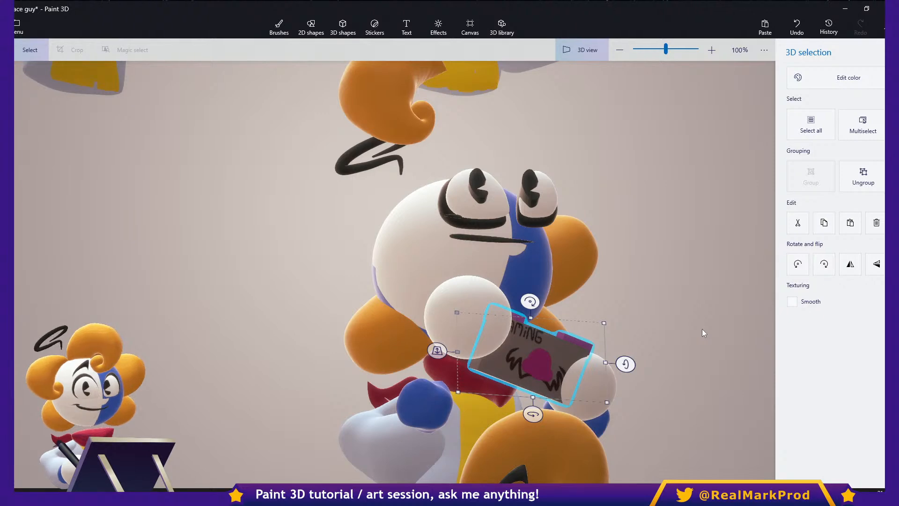
scroll(650, 320, "down", 5)
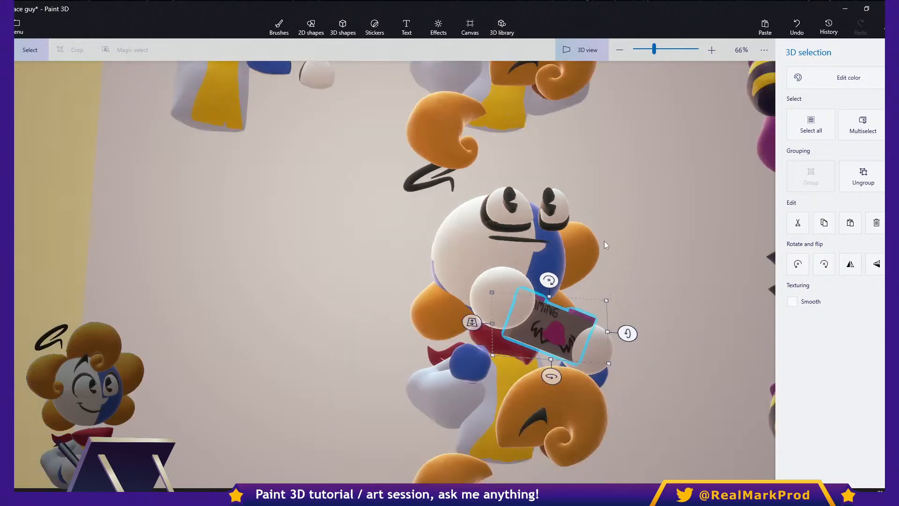
left_click_drag(624, 262, 571, 168)
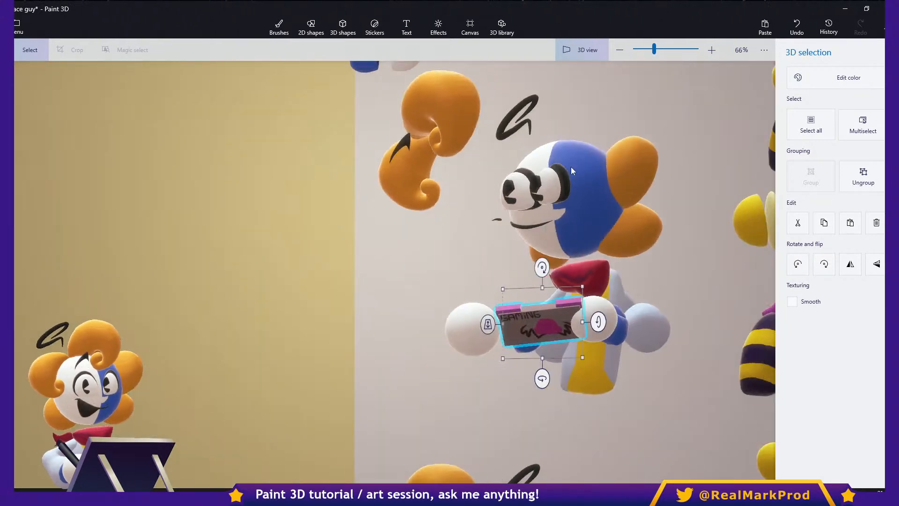
- Turn off 3D view, deselect the console, and look over the orange-haired characters from the front
left_click(575, 51)
left_click(587, 256)
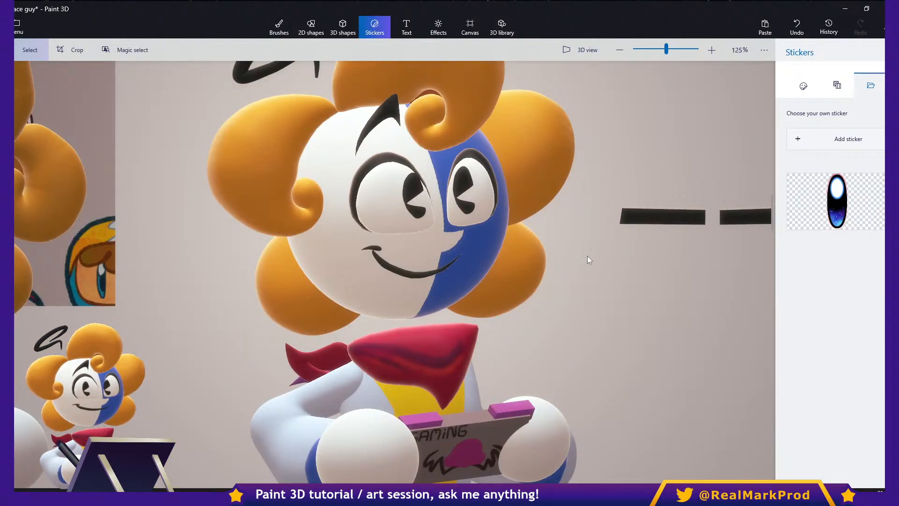
scroll(566, 279, "down", 5)
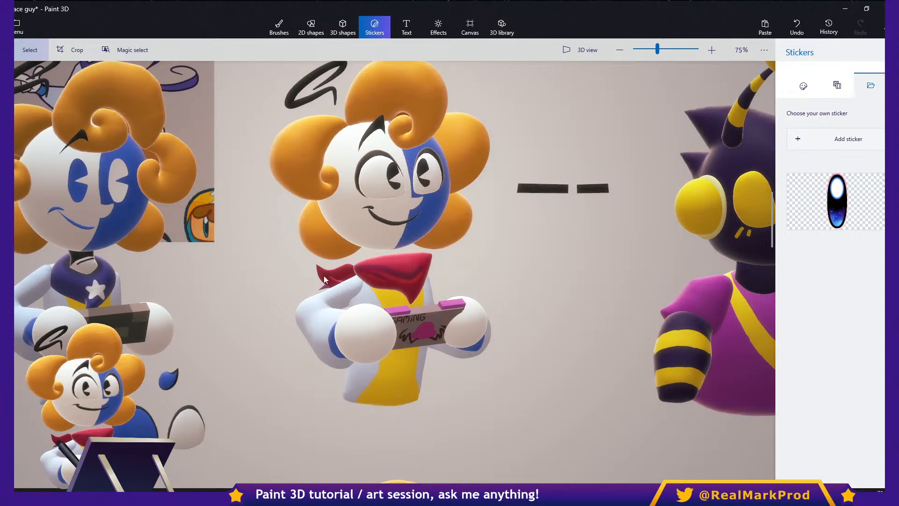
middle_click_drag(327, 257, 369, 187)
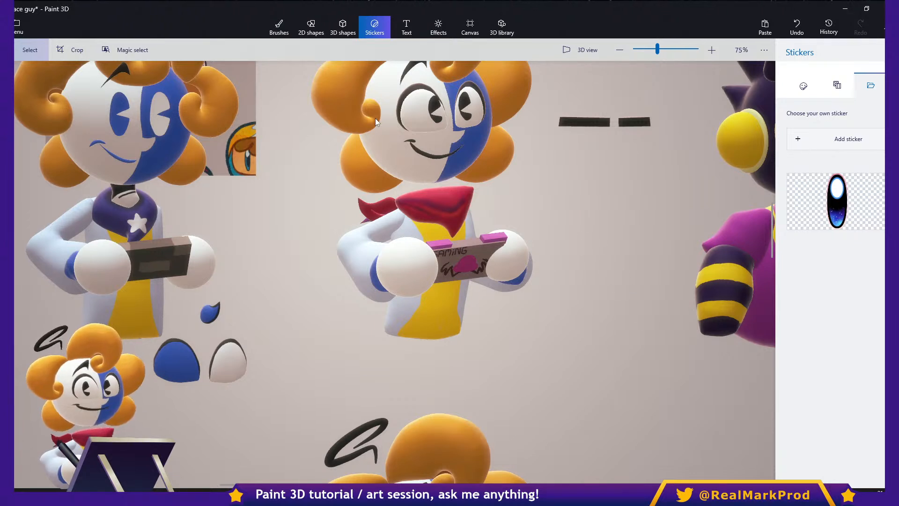
- Start a new blank project, discarding the unsaved changes to Space guy, and open the canvas settings
middle_click_drag(470, 175, 544, 249)
mouse_move(496, 193)
middle_mouse_down()
mouse_move(536, 255)
mouse_move(444, 207)
middle_mouse_up()
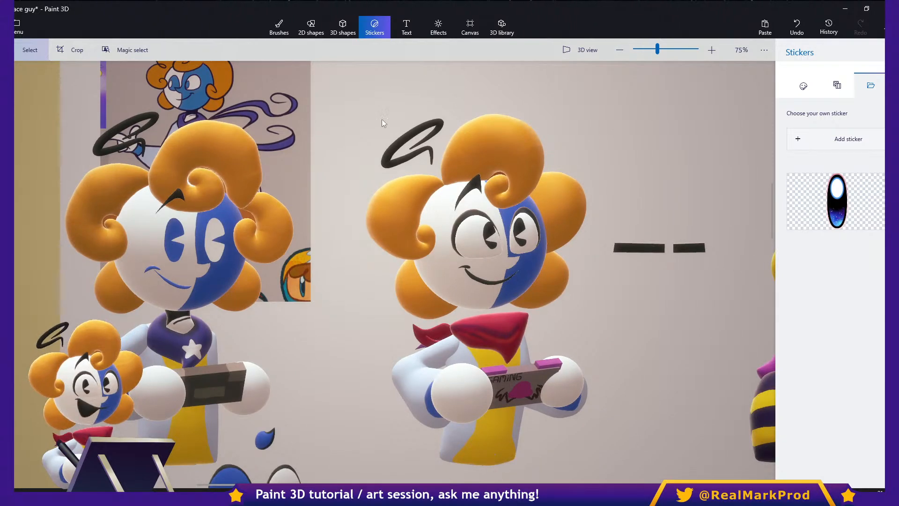
left_click(18, 27)
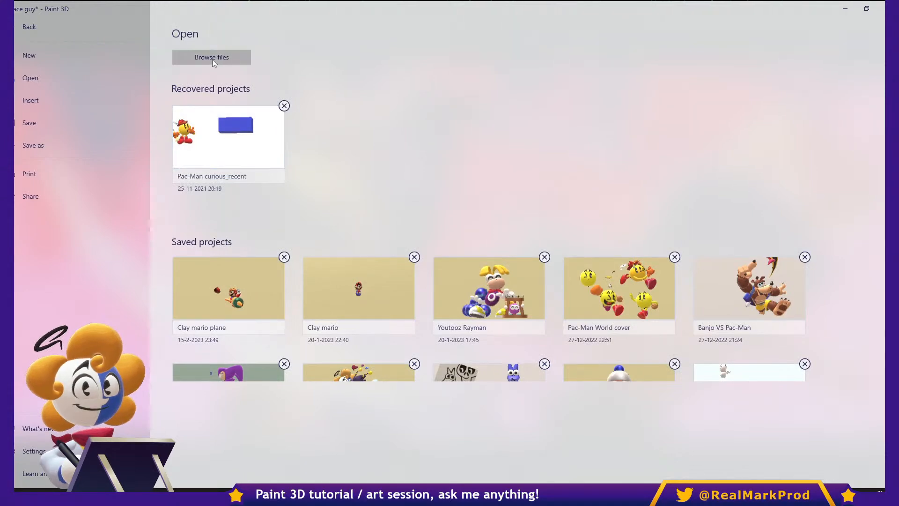
left_click(102, 67)
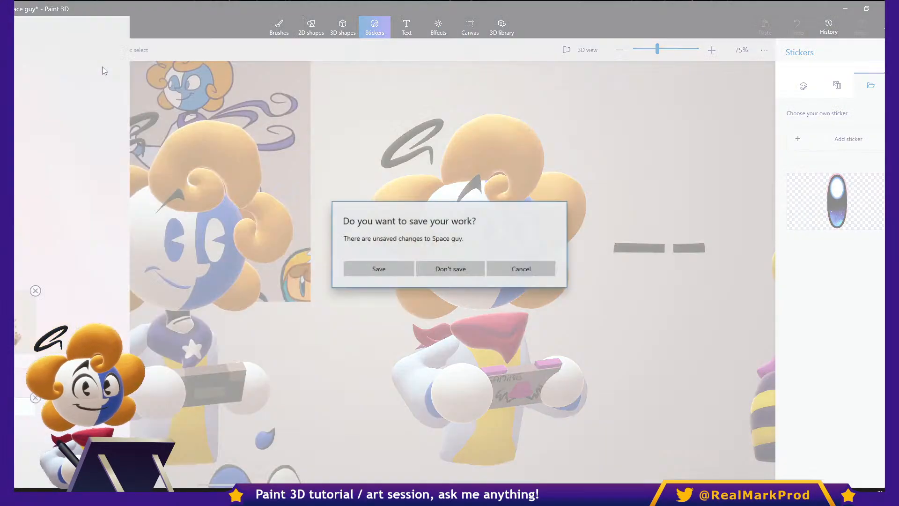
left_click(450, 270)
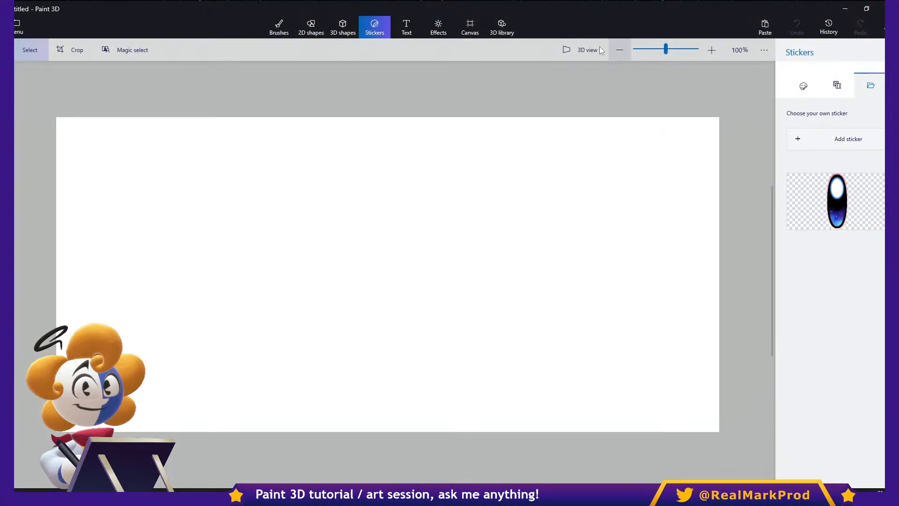
left_click(482, 23)
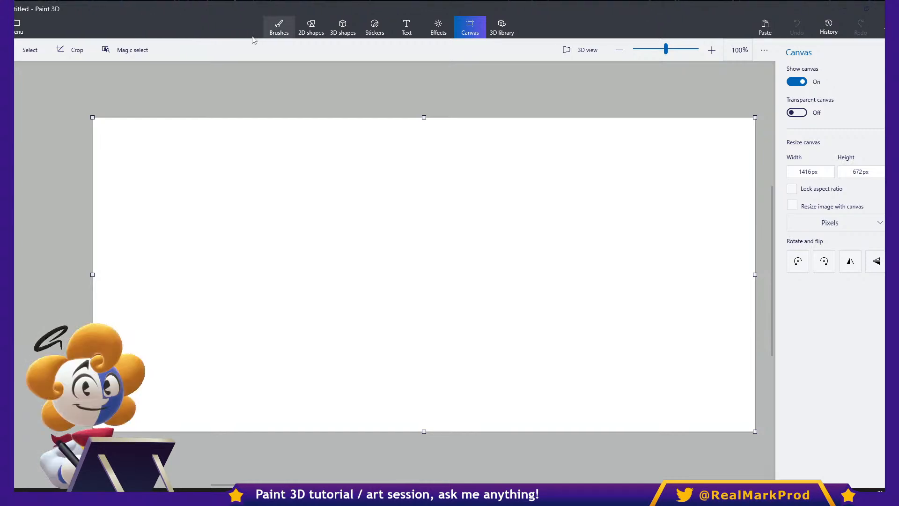
- Draw a large face with two eyes and a mouth on the canvas using the blue 15 px marker
left_click(280, 32)
left_click(817, 76)
left_click(796, 76)
left_click_drag(792, 152, 802, 152)
mouse_move(509, 221)
left_mouse_down()
mouse_move(564, 219)
mouse_move(510, 270)
left_mouse_up()
left_click(497, 244)
mouse_move(588, 220)
left_mouse_down()
mouse_move(660, 290)
mouse_move(601, 279)
left_mouse_up()
left_click(596, 249)
mouse_move(546, 205)
left_mouse_down()
mouse_move(608, 174)
mouse_move(717, 227)
left_mouse_up()
mouse_move(604, 368)
left_mouse_down()
mouse_move(577, 305)
mouse_move(617, 368)
left_mouse_up()
mouse_move(521, 295)
left_mouse_down()
mouse_move(641, 392)
mouse_move(723, 287)
left_mouse_up()
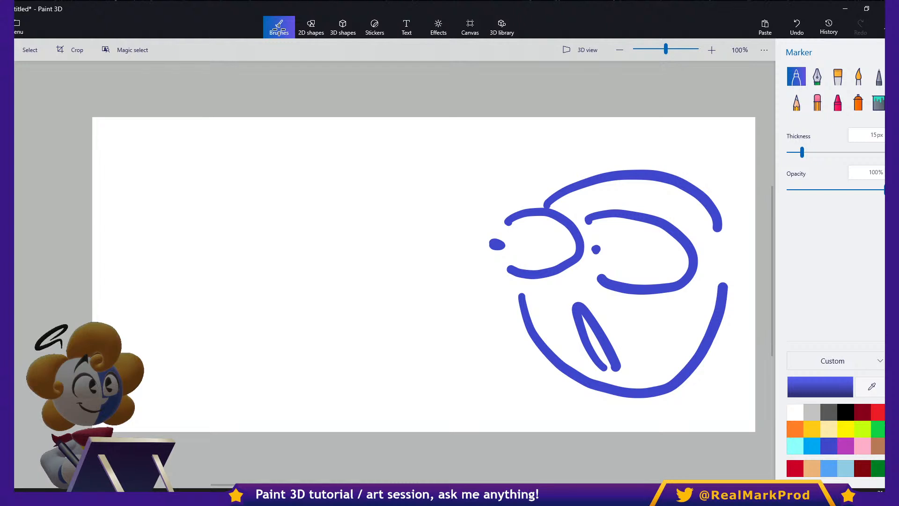
- Draw curly hair lobes around the face with the blue marker
left_click_drag(673, 118, 677, 183)
mouse_move(516, 118)
left_mouse_down()
mouse_move(539, 180)
mouse_move(580, 159)
left_mouse_up()
mouse_move(525, 184)
left_mouse_down()
mouse_move(422, 229)
mouse_move(507, 270)
left_mouse_up()
left_click_drag(687, 171, 754, 164)
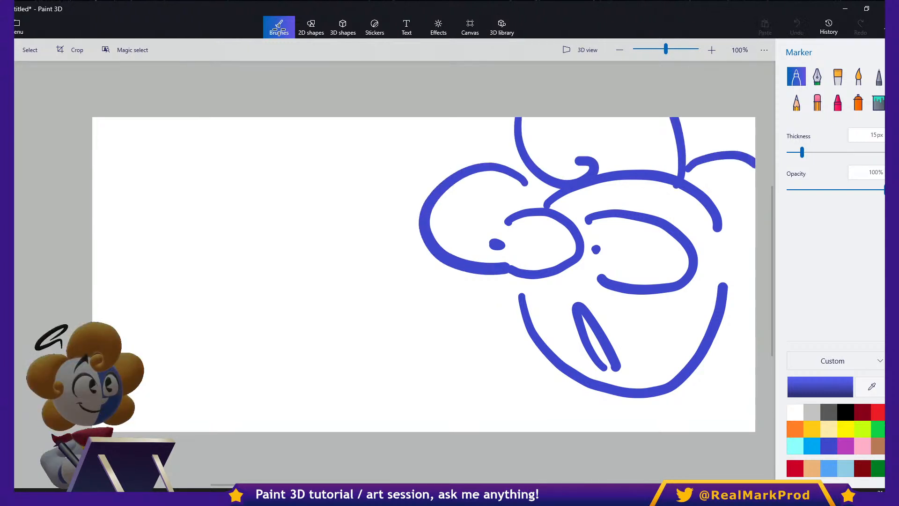
left_click(751, 268)
left_click_drag(733, 285, 754, 304)
left_click_drag(753, 397, 702, 408)
mouse_move(517, 292)
left_mouse_down()
mouse_move(508, 291)
mouse_move(540, 373)
left_mouse_up()
- Thicken the pupils, and draw an outstretched arm with a pointing hand plus small marks between the eyes and mouth
left_click_drag(598, 237, 598, 256)
left_click_drag(496, 240, 502, 242)
mouse_move(521, 398)
left_mouse_down()
mouse_move(369, 333)
mouse_move(374, 430)
left_mouse_up()
mouse_move(350, 323)
left_mouse_down()
mouse_move(312, 330)
mouse_move(315, 367)
mouse_move(287, 299)
mouse_move(243, 303)
mouse_move(251, 332)
mouse_move(265, 335)
mouse_move(261, 352)
mouse_move(302, 349)
mouse_move(272, 340)
left_mouse_up()
mouse_move(574, 276)
left_mouse_down()
mouse_move(563, 289)
mouse_move(580, 292)
left_mouse_up()
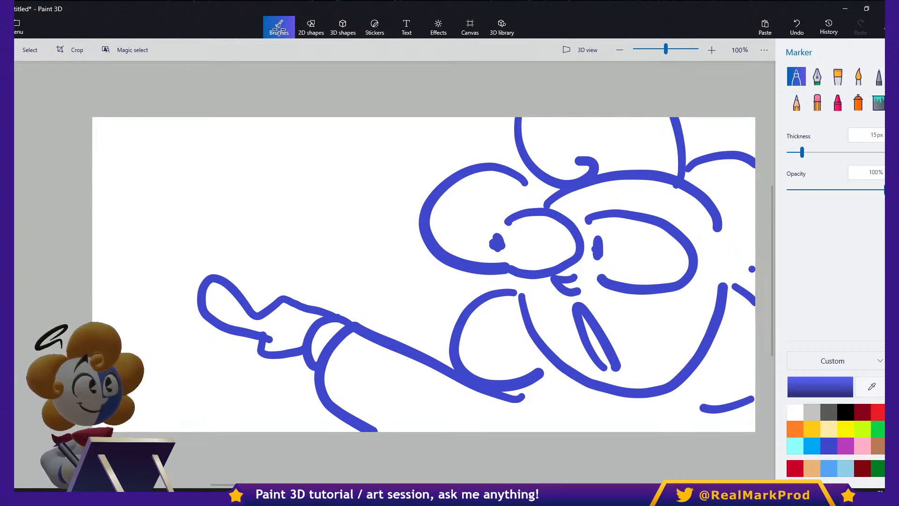
- Draw a wedge of cheese with holes and a scribbled shadow beside the pointing hand
mouse_move(124, 266)
left_mouse_down()
mouse_move(180, 281)
mouse_move(157, 239)
mouse_move(184, 196)
mouse_move(206, 182)
mouse_move(199, 265)
mouse_move(178, 284)
left_mouse_up()
mouse_move(212, 179)
left_mouse_down()
mouse_move(161, 180)
mouse_move(106, 263)
mouse_move(151, 288)
left_mouse_up()
left_click_drag(112, 257, 134, 266)
mouse_move(183, 250)
left_mouse_down()
mouse_move(163, 252)
mouse_move(181, 262)
left_mouse_up()
mouse_move(145, 221)
left_mouse_down()
mouse_move(174, 205)
mouse_move(158, 210)
left_mouse_up()
mouse_move(114, 292)
left_mouse_down()
mouse_move(187, 304)
mouse_move(157, 323)
left_mouse_up()
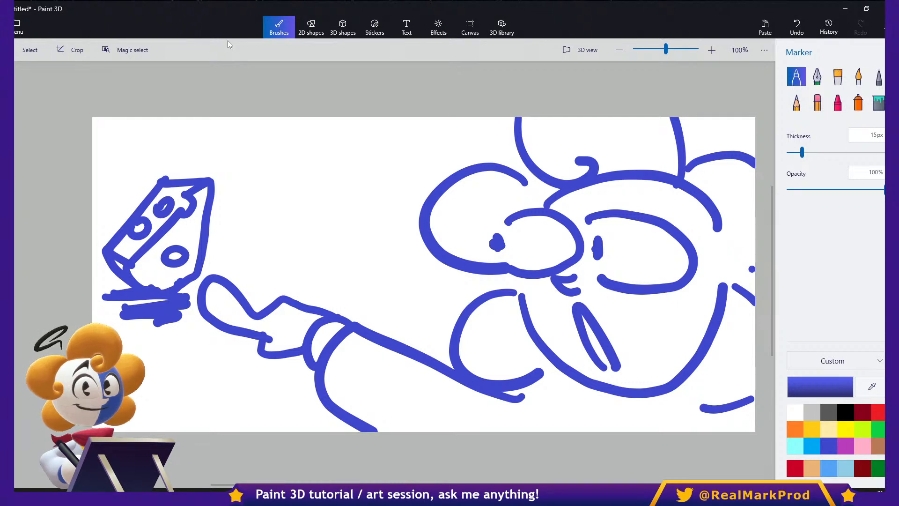
- Clear the whole marker drawing from the canvas and pick the marker again
key("ctrl+a")
key("Delete")
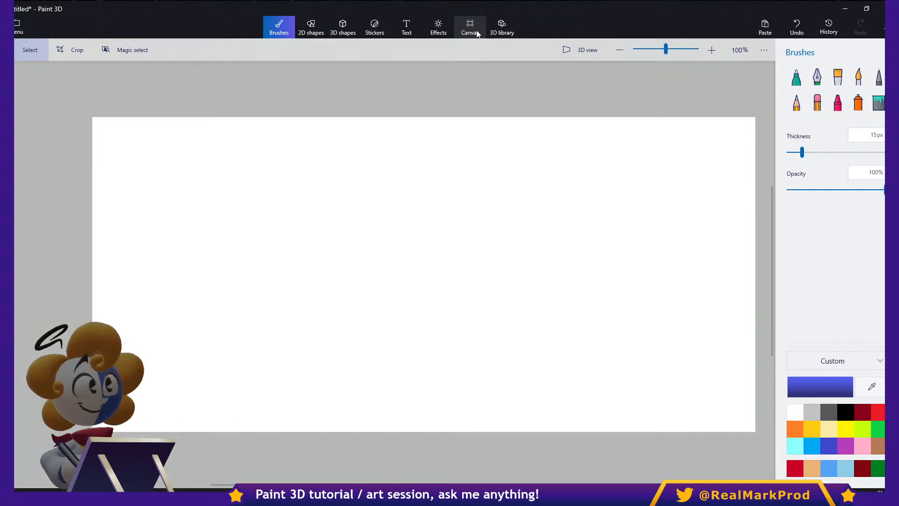
left_click(796, 76)
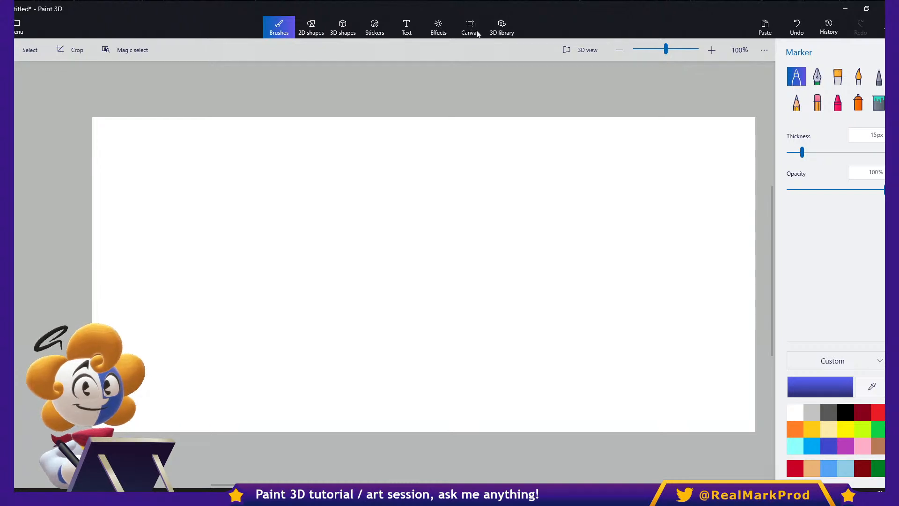
- Draw a soft-edge 3D doodle shaped like a round head with a curled tail, and try rotating it
left_click(377, 28)
left_click(343, 28)
left_click(816, 115)
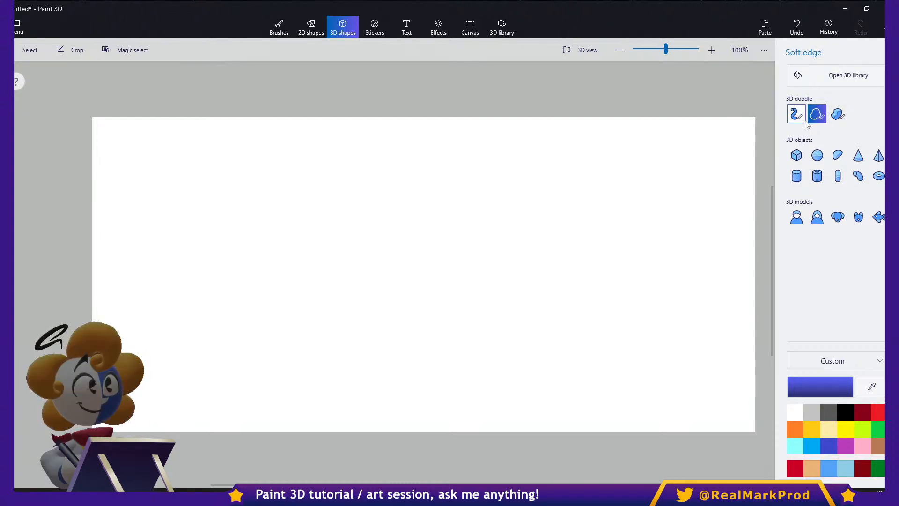
mouse_move(577, 200)
left_mouse_down()
mouse_move(482, 202)
mouse_move(668, 281)
mouse_move(502, 295)
mouse_move(619, 282)
left_mouse_up()
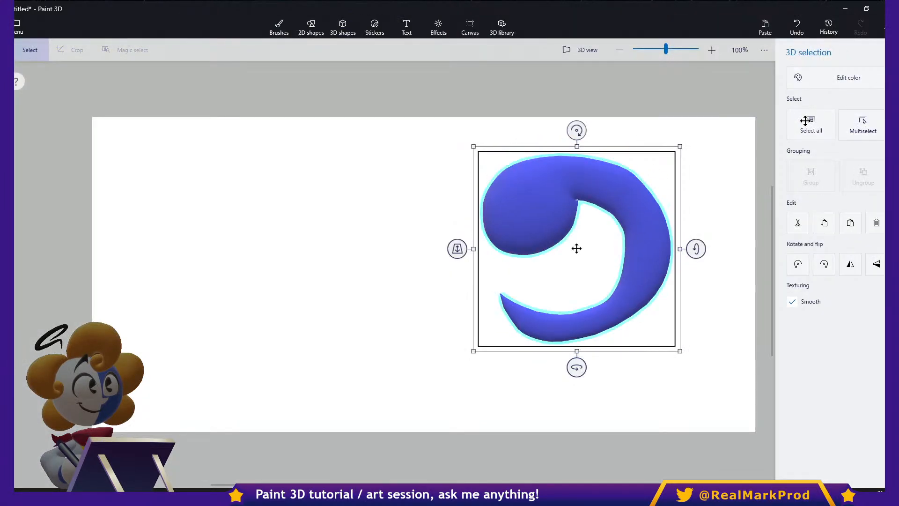
left_click_drag(576, 367, 642, 366)
left_click_drag(651, 248, 700, 249, "ctrl")
left_click_drag(576, 367, 538, 367)
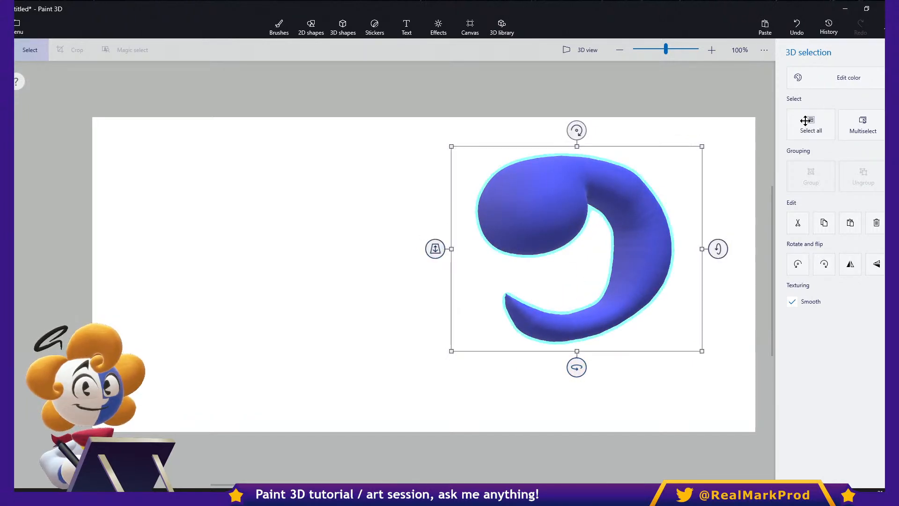
- Recolor the curled 3D doodle light orange and deselect it
left_click(824, 78)
left_click(761, 178)
key("Escape")
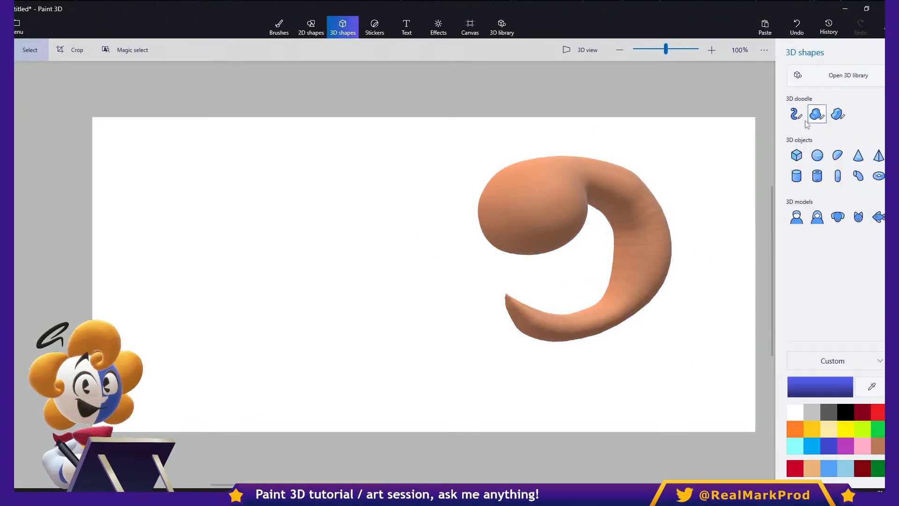
- Paint two tall black eyes and a short black line on the 3D doodle with the 15 px marker
left_click(805, 124)
key("b")
left_click(846, 411)
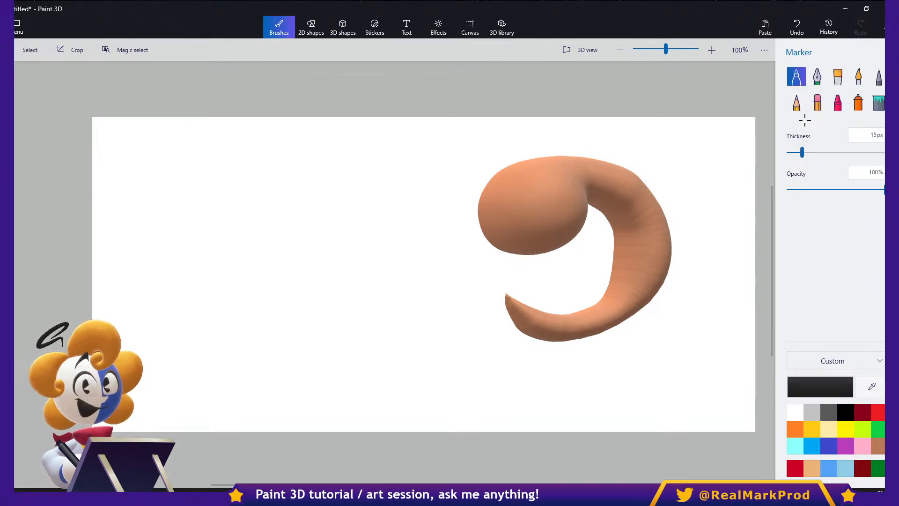
left_click_drag(530, 235, 515, 214)
mouse_move(546, 188)
left_mouse_down()
mouse_move(550, 218)
mouse_move(548, 199)
mouse_move(612, 188)
left_mouse_up()
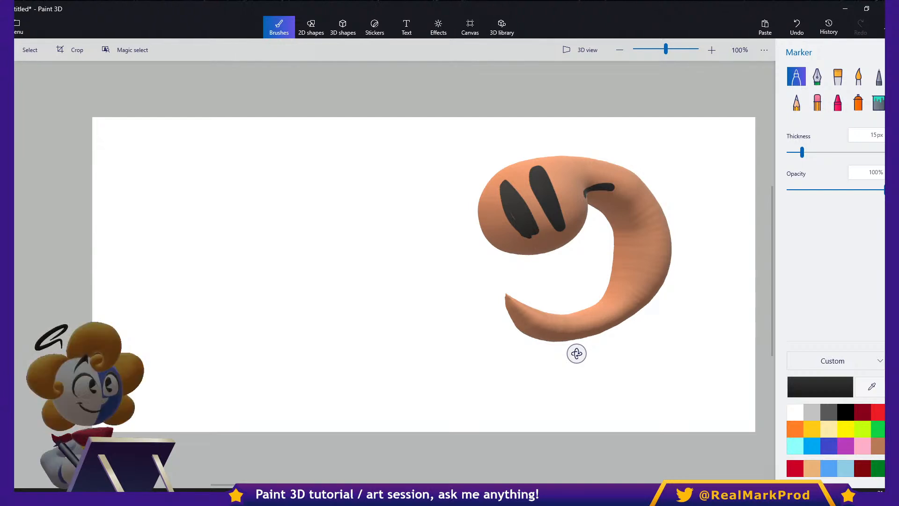
- Delete the painted 3D doodle from the canvas
left_click(70, 49)
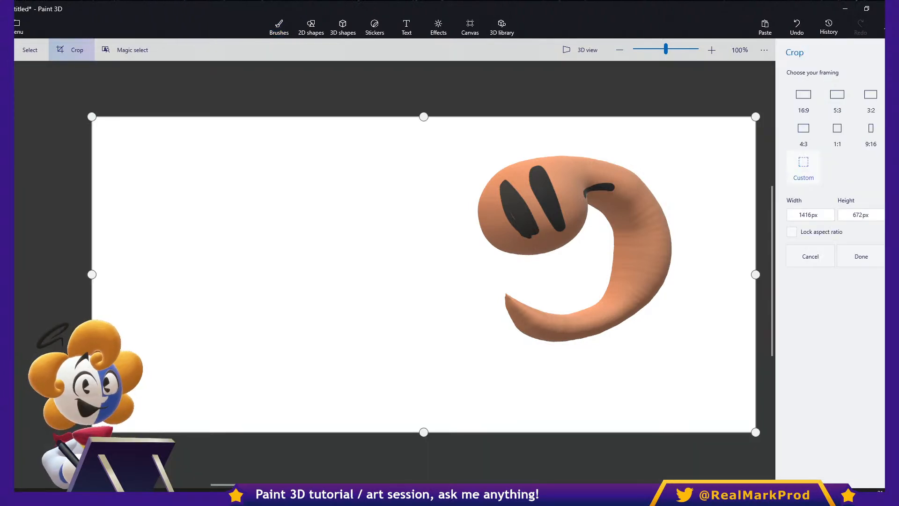
left_click(30, 50)
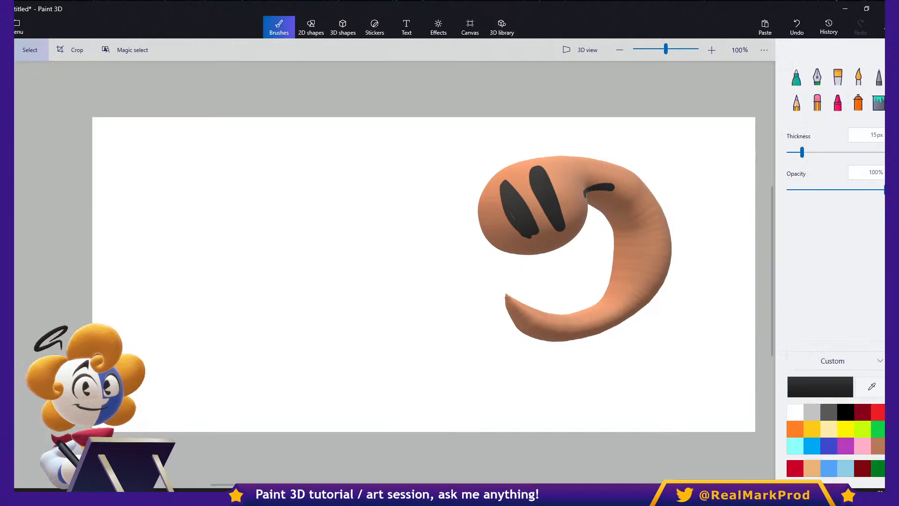
left_click(30, 49)
key("Delete")
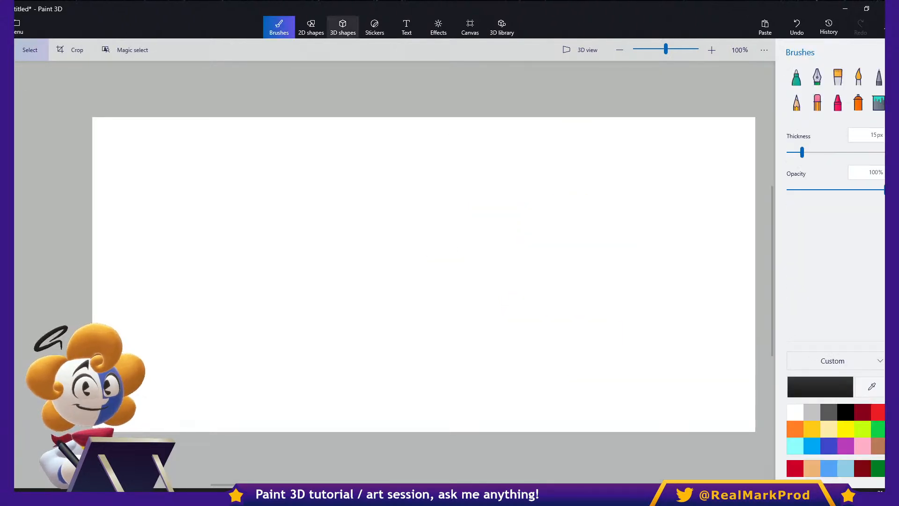
- Resize the canvas to 2500 px wide and 2500 px high
left_click(470, 27)
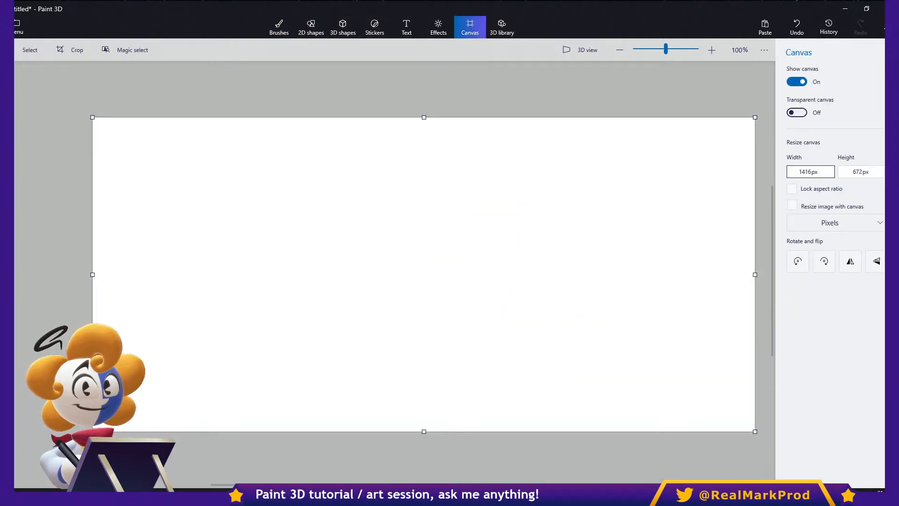
left_click(811, 171)
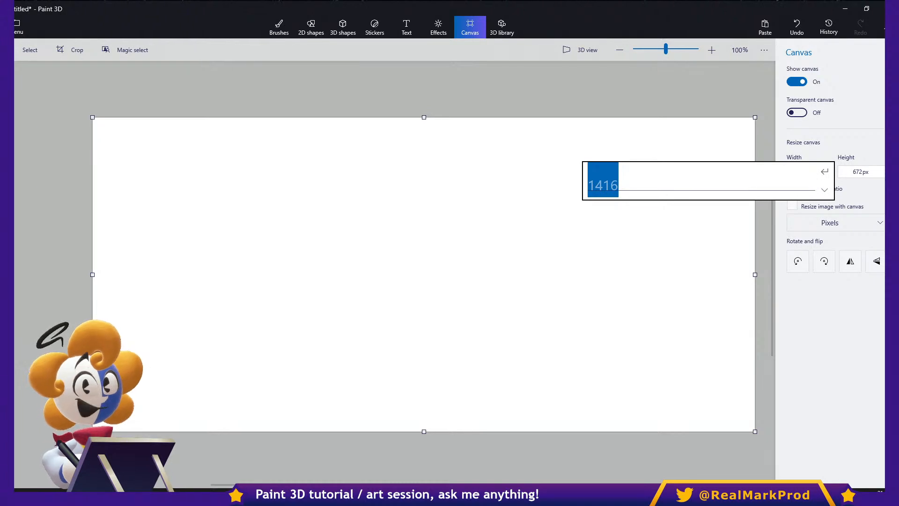
type("1920")
left_click(860, 172)
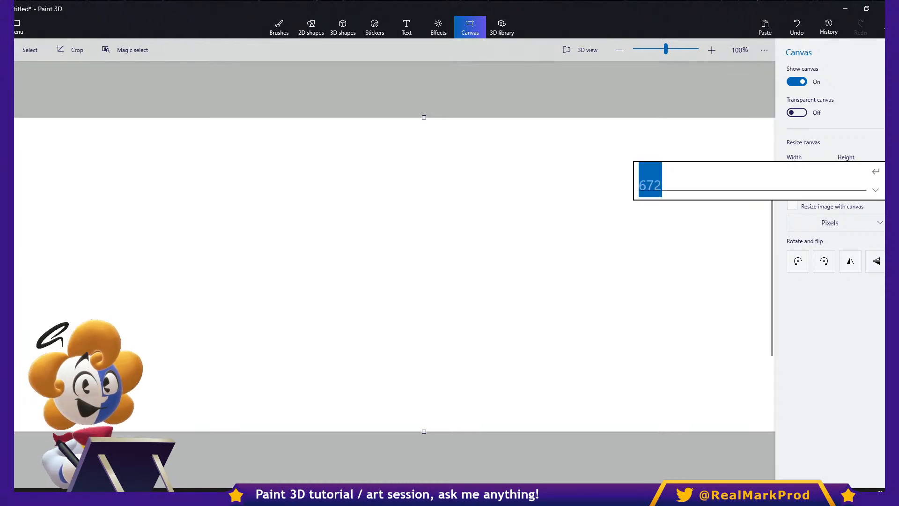
type("2500")
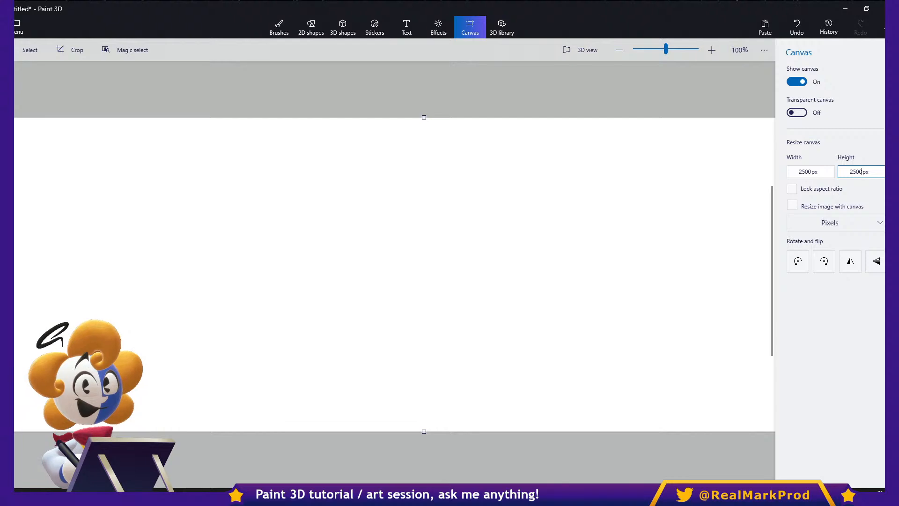
key("Return")
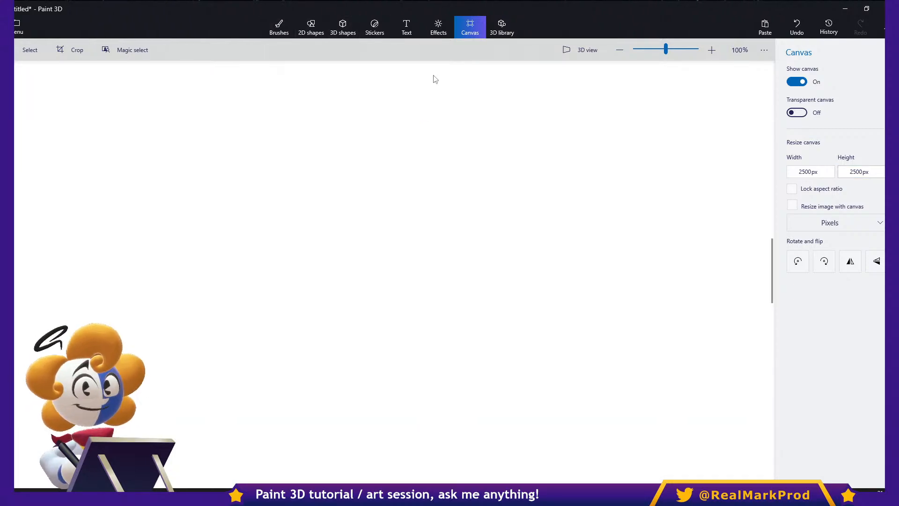
- Look through every tool category from Brushes to the 3D library
left_click(279, 27)
left_click(311, 27)
left_click(343, 27)
left_click(375, 27)
left_click(406, 27)
left_click(438, 27)
left_click(470, 27)
left_click(513, 33)
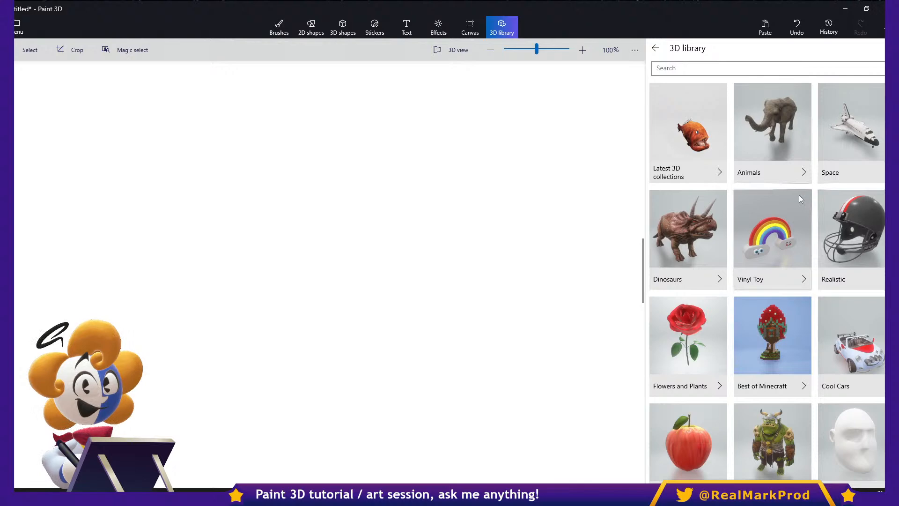
- Try inserting the Retro UFO model from the Space collection and tilting it, and undo the insertion
left_click(825, 174)
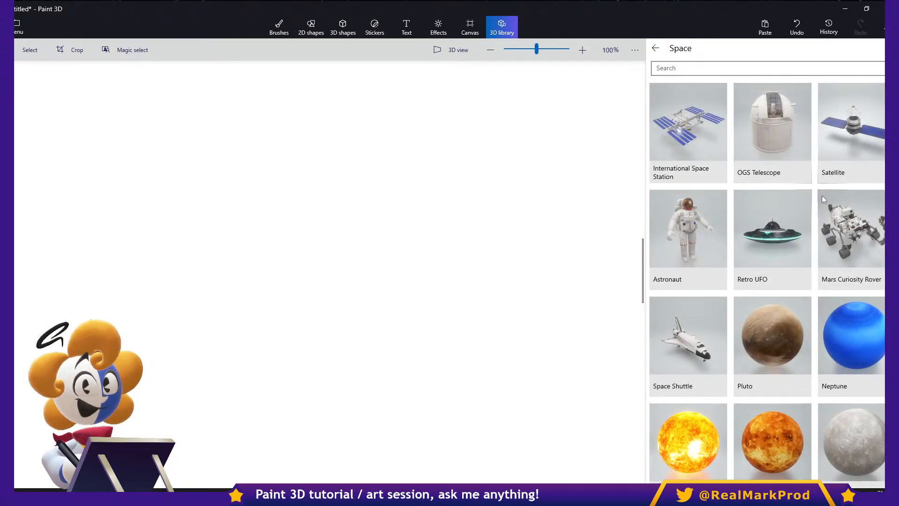
left_click(766, 244)
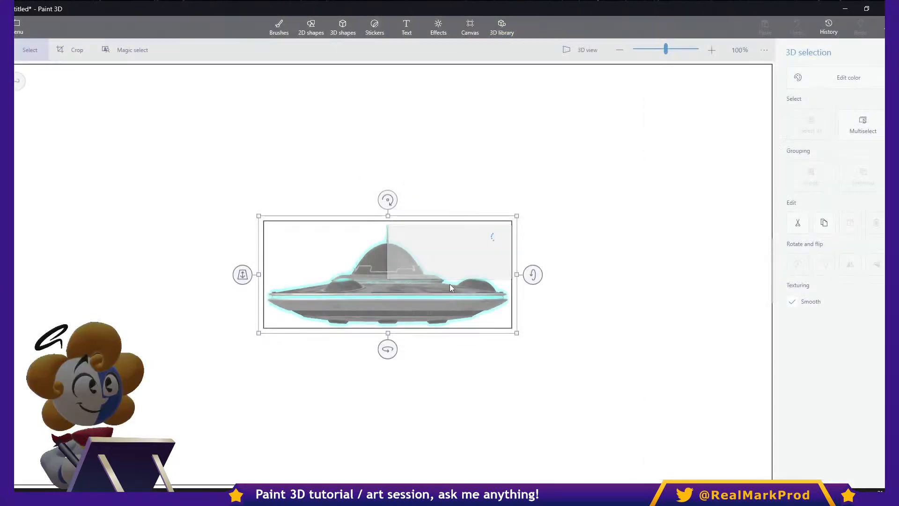
left_click_drag(532, 275, 544, 155)
key("ctrl+z")
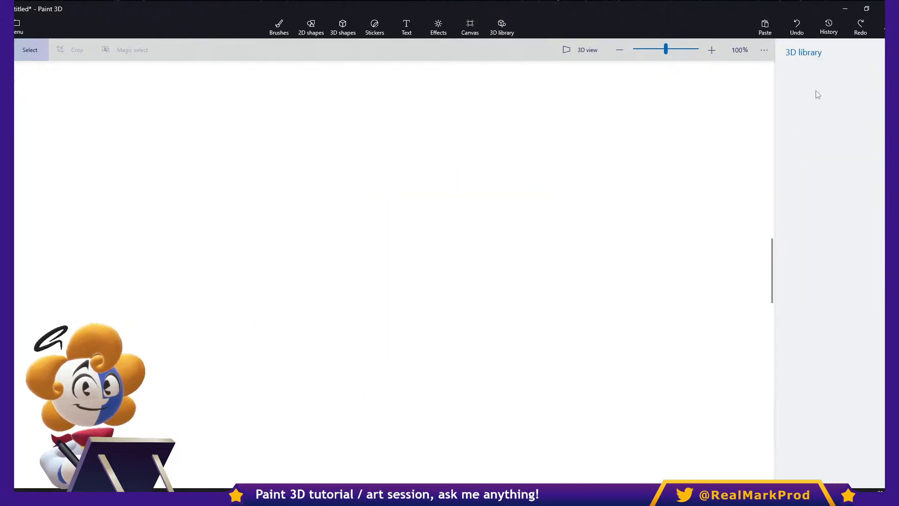
- Browse the Space models and the other collections in the 3D library
left_click(501, 26)
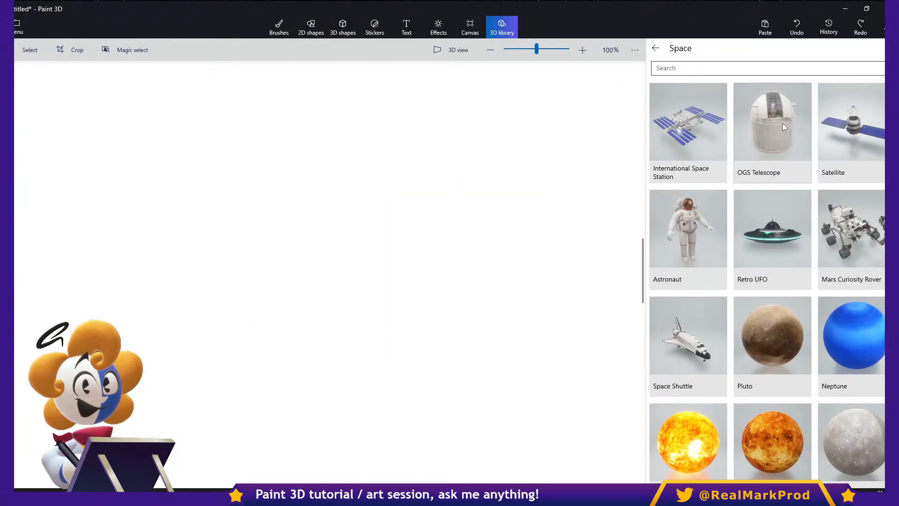
scroll(795, 149, "down", 5)
scroll(801, 193, "up", 5)
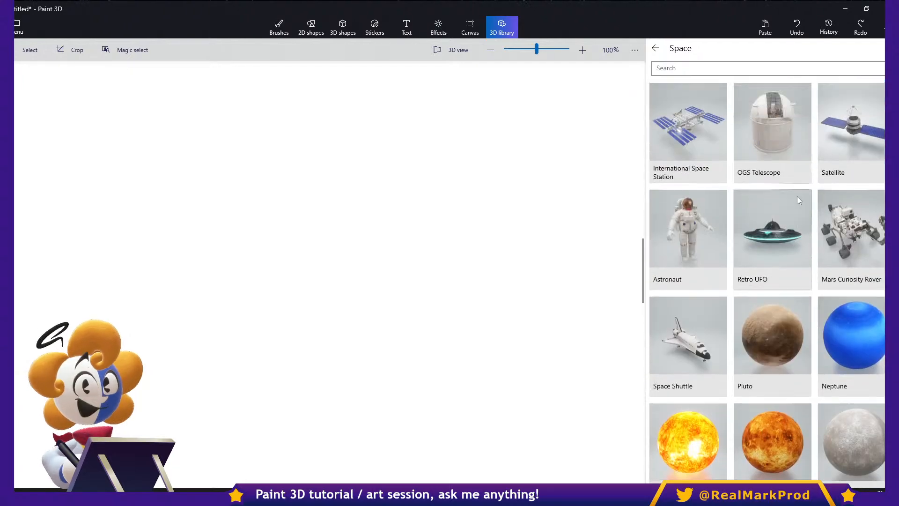
left_click(656, 48)
scroll(772, 173, "down", 10)
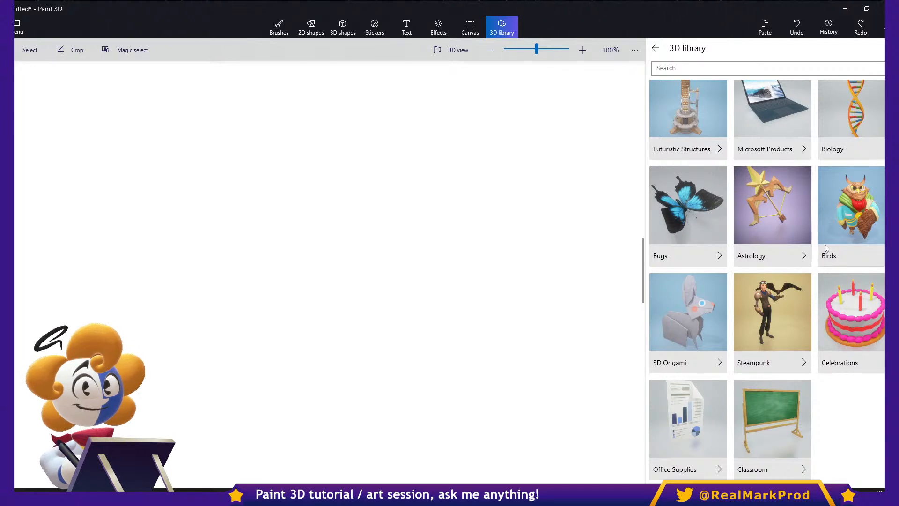
scroll(733, 223, "up", 5)
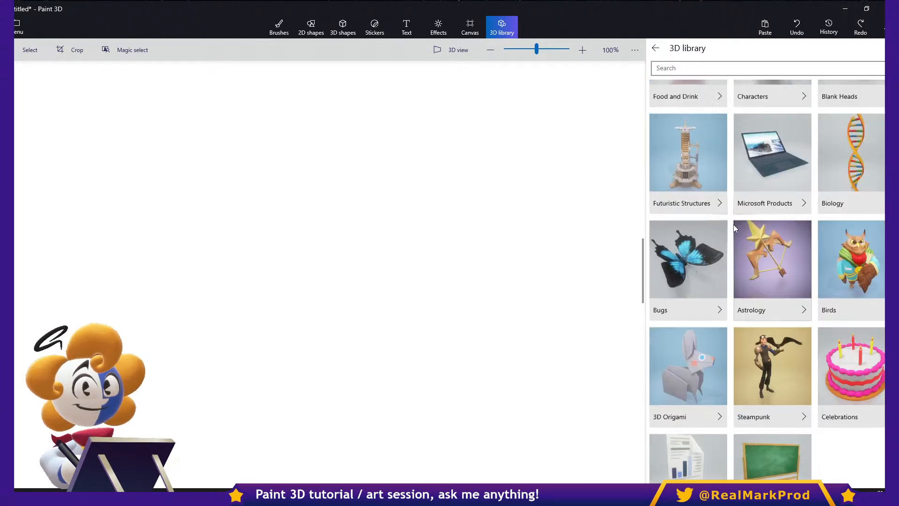
- Search the 3D library for "hair" and insert the Hair - Bob model
left_click(699, 65)
type("hair")
key("Return")
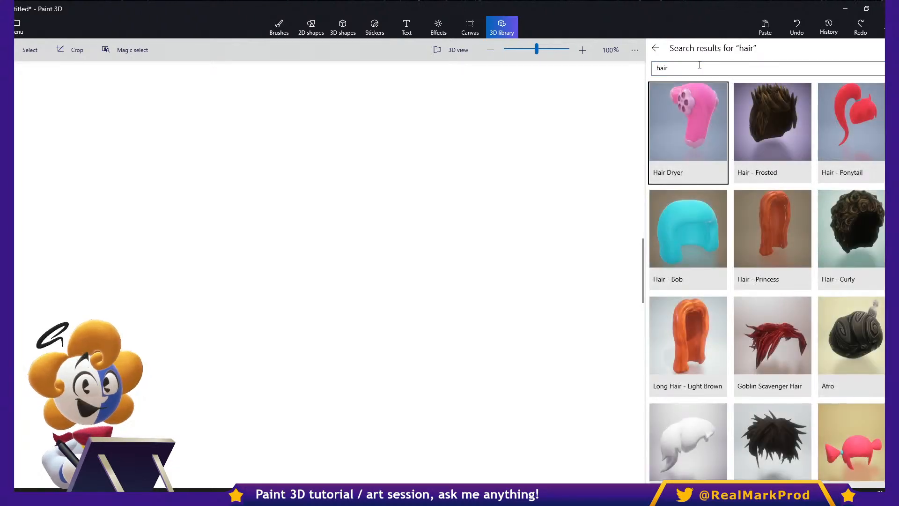
left_click(681, 241)
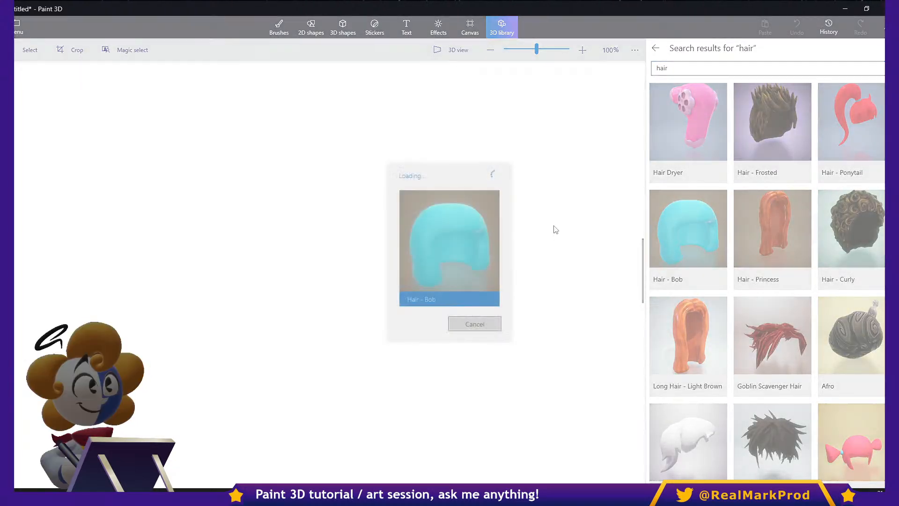
- Rotate the Hair - Bob model to various angles, reposition it on the canvas, and delete it
left_click_drag(532, 274, 489, 315)
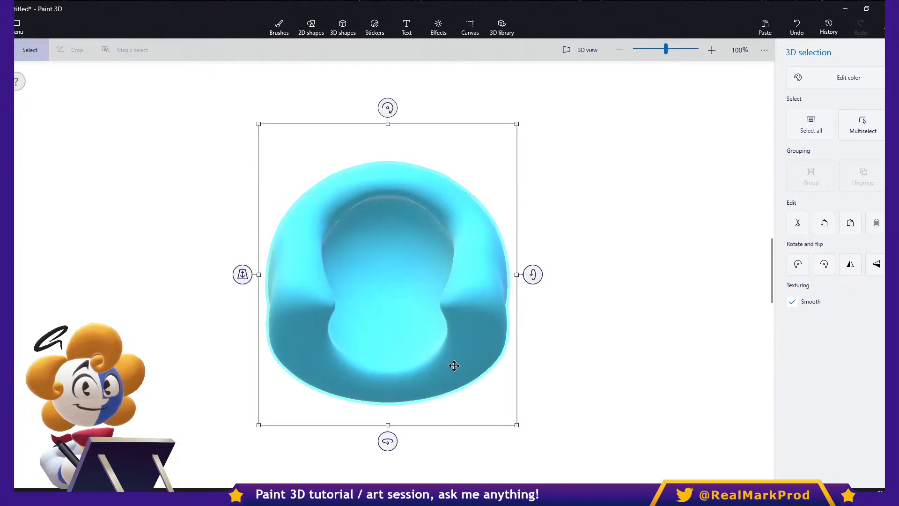
left_click_drag(388, 440, 489, 253)
left_click_drag(580, 276, 499, 393)
left_click_drag(396, 100, 220, 262)
left_click_drag(564, 274, 573, 248)
left_click_drag(388, 411, 220, 380)
left_click_drag(388, 411, 448, 410)
left_click_drag(569, 274, 568, 304)
left_click_drag(428, 296, 641, 281)
left_click_drag(557, 299, 479, 302)
key("Delete")
left_click_drag(597, 258, 542, 207)
left_click(492, 209)
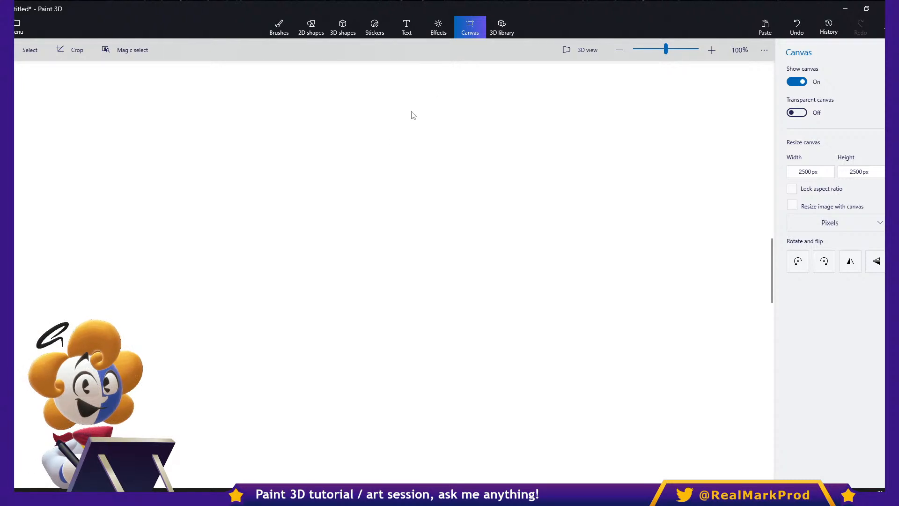
left_click(342, 27)
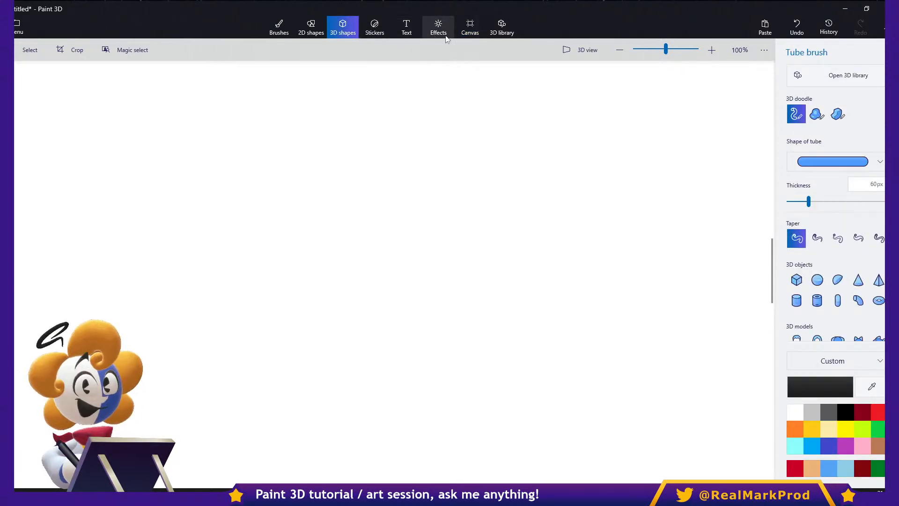
left_click(471, 29)
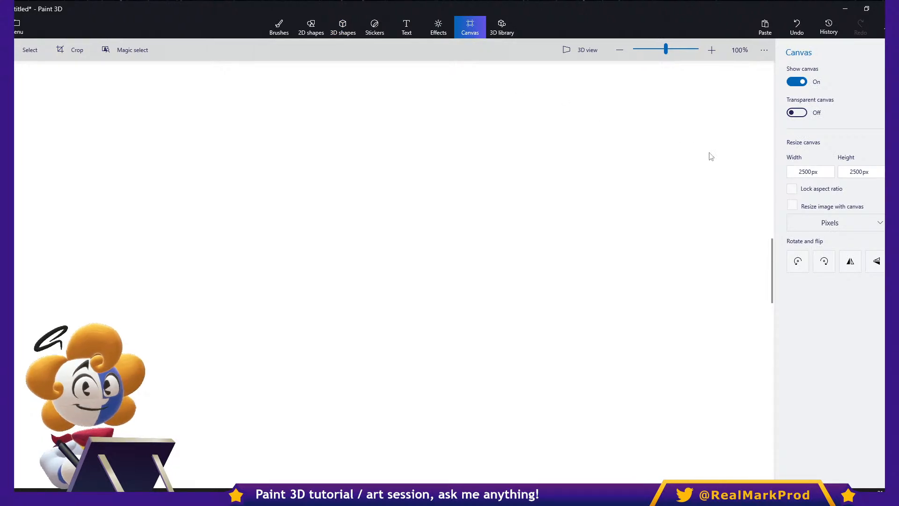
scroll(609, 235, "down", 1)
scroll(609, 235, "down", 1)
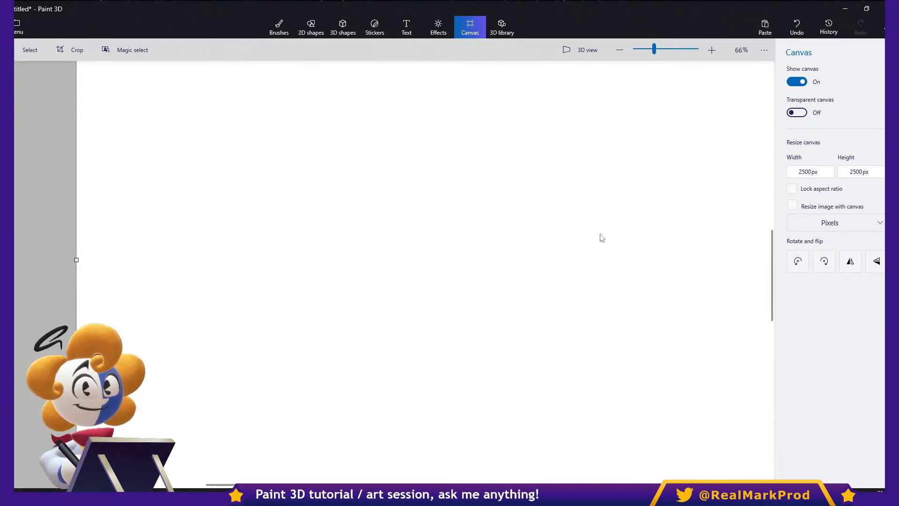
scroll(388, 175, "up", 2)
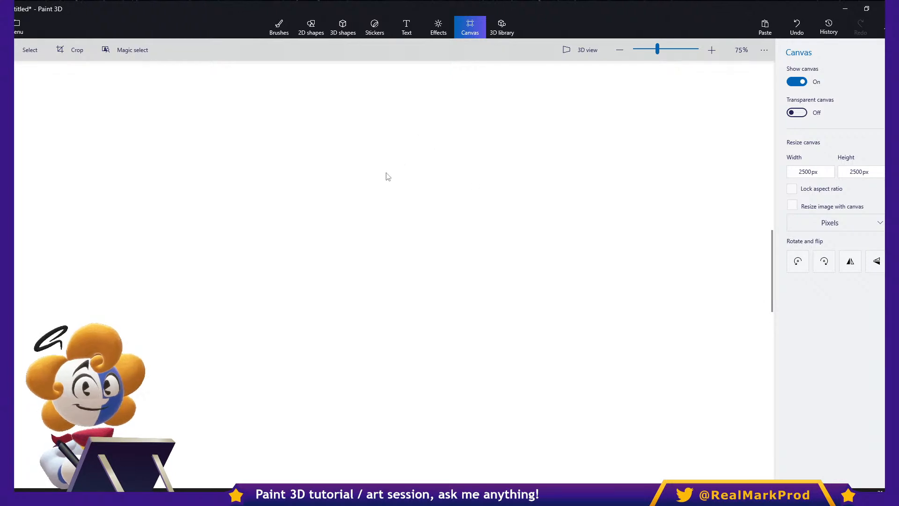
- Draw a large black 3D sphere on the right part of the visible canvas
left_click(373, 29)
left_click(346, 30)
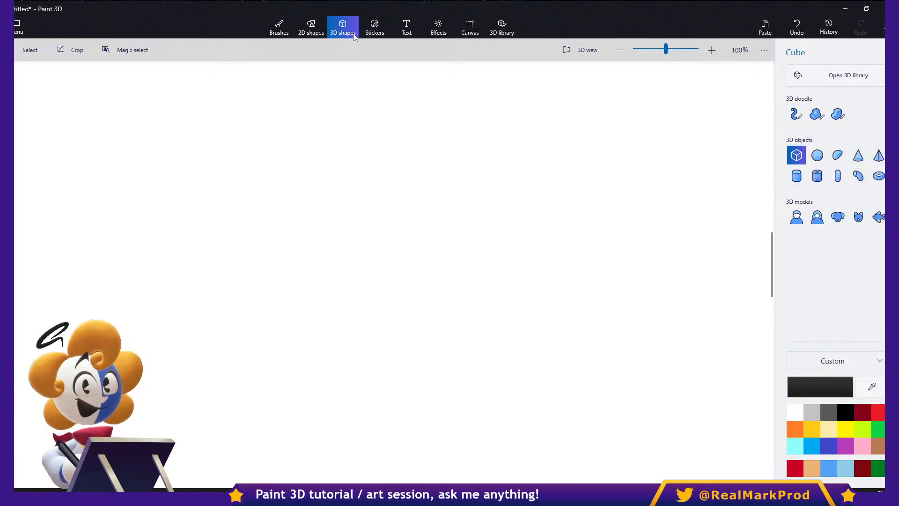
left_click(817, 155)
mouse_move(374, 144)
left_mouse_down()
mouse_move(622, 411)
mouse_move(662, 410)
mouse_move(683, 443)
left_mouse_up()
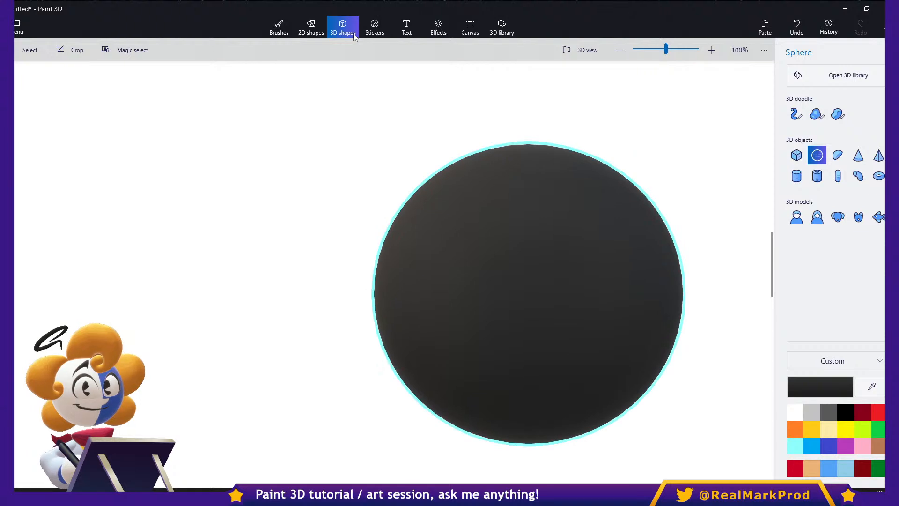
- Paint a red zigzag stroke across the black sphere with the Marker at 42 px thickness
left_click(279, 26)
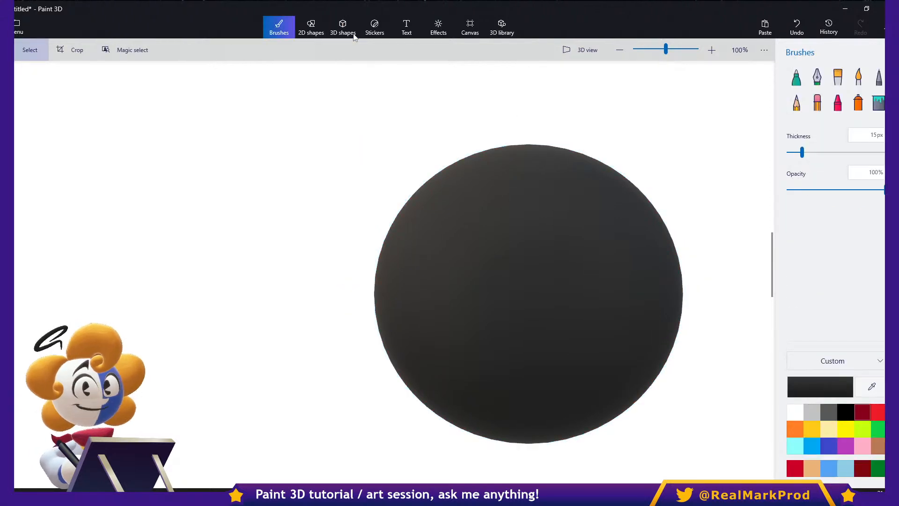
left_click(796, 76)
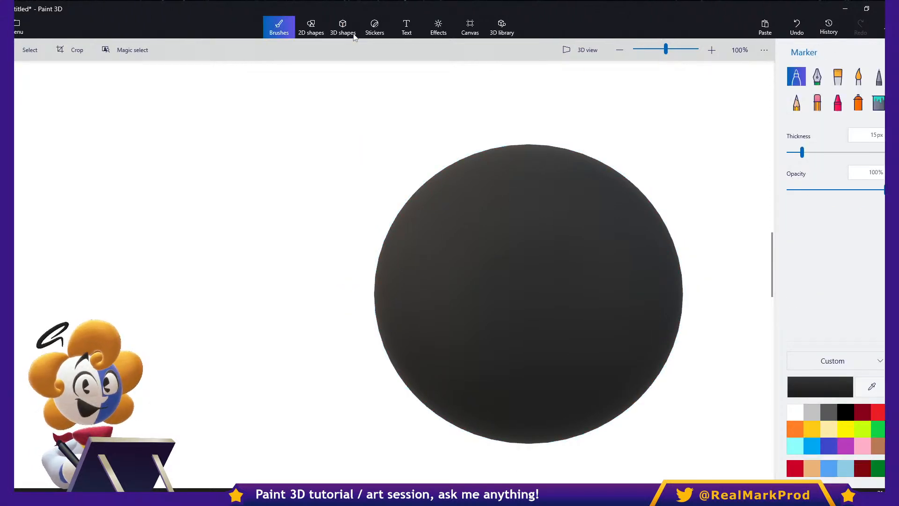
left_click(877, 412)
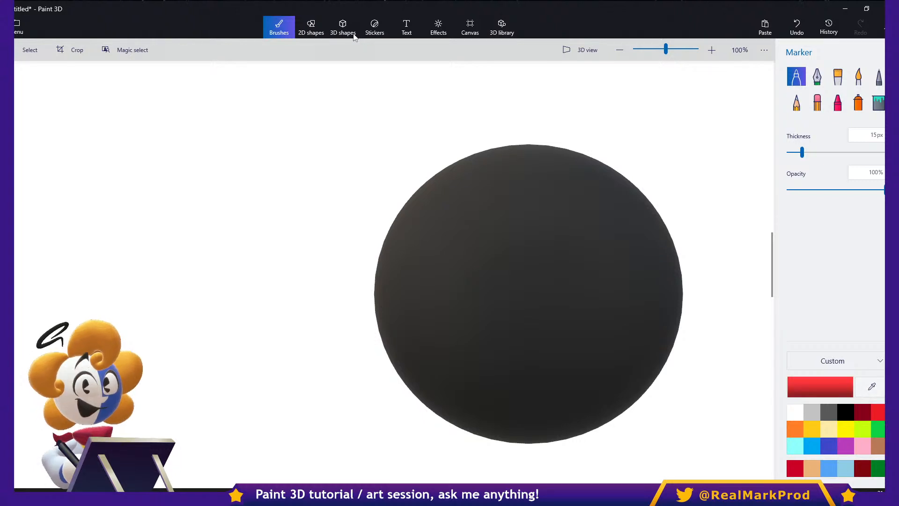
left_click_drag(802, 152, 828, 152)
mouse_move(420, 273)
left_mouse_down()
mouse_move(538, 325)
mouse_move(636, 350)
mouse_move(653, 324)
left_mouse_up()
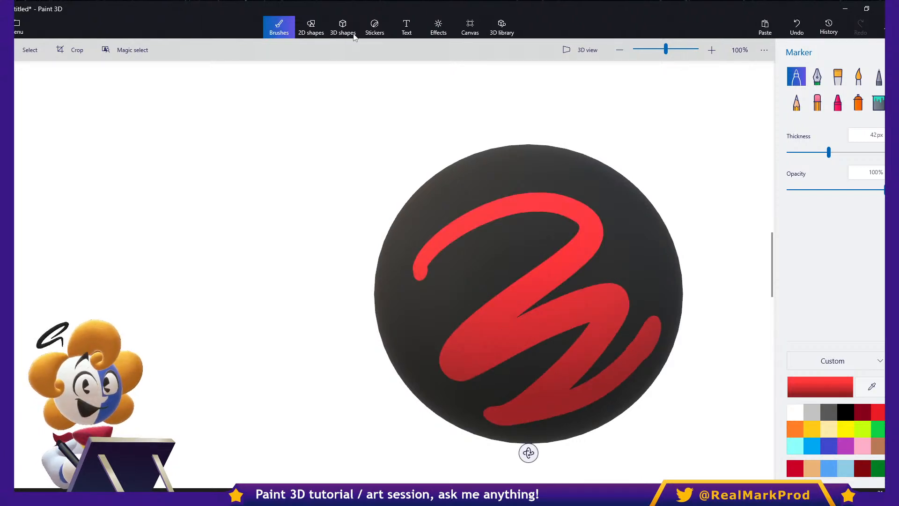
- Examine the edge sharpness of the red marker stroke on the large sphere at up to 6400% magnification
scroll(585, 261, "up", 5)
scroll(586, 263, "up", 6)
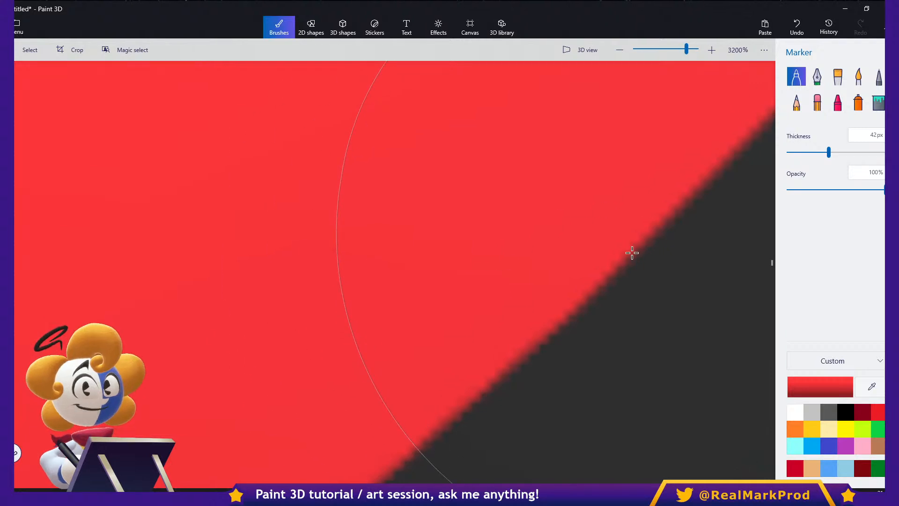
scroll(604, 278, "up", 2)
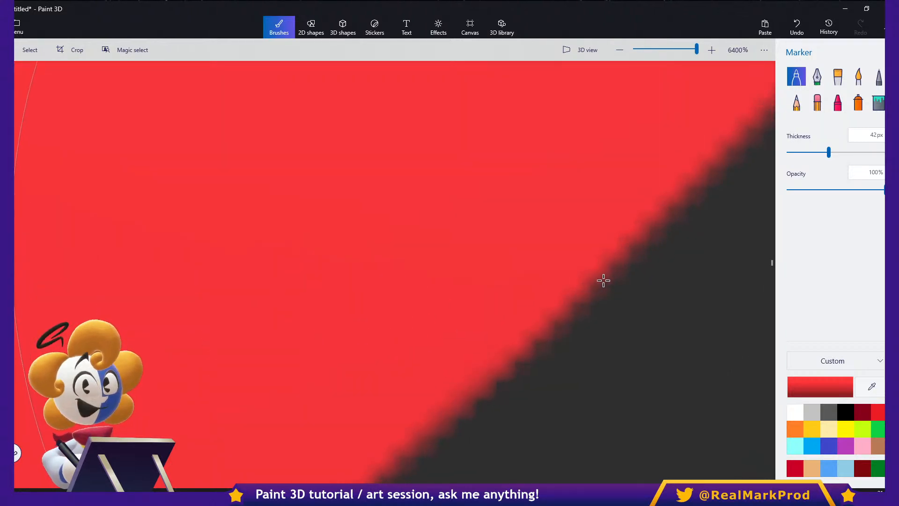
scroll(600, 282, "down", 3)
scroll(600, 282, "down", 8)
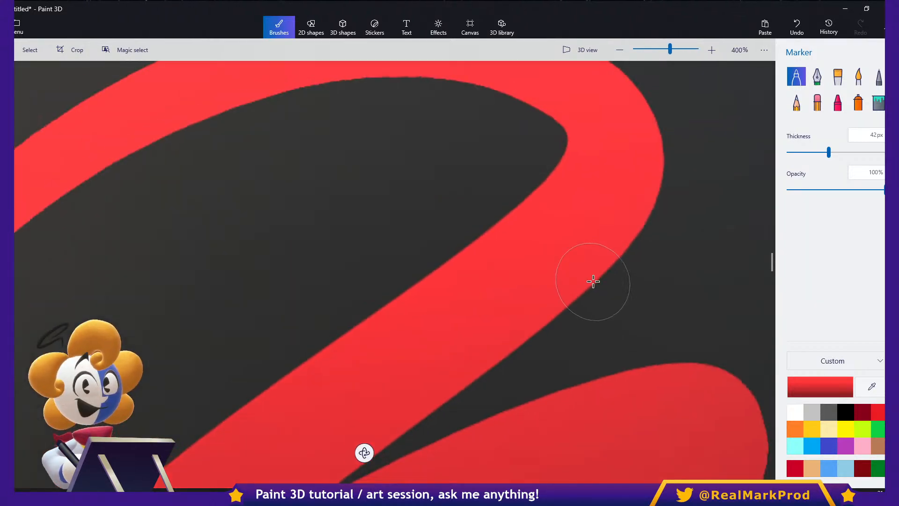
scroll(576, 277, "down", 1)
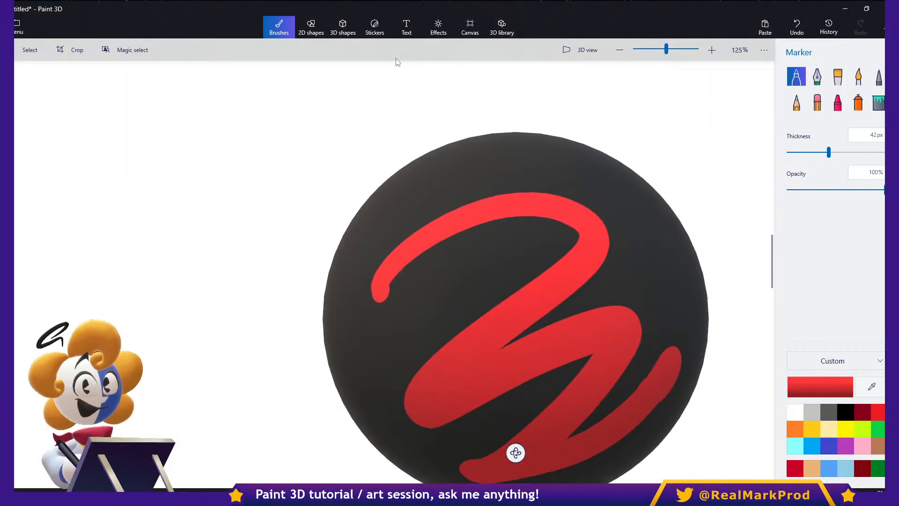
- Draw a small red 3D sphere beside the large black sphere
left_click(371, 36)
left_click(343, 29)
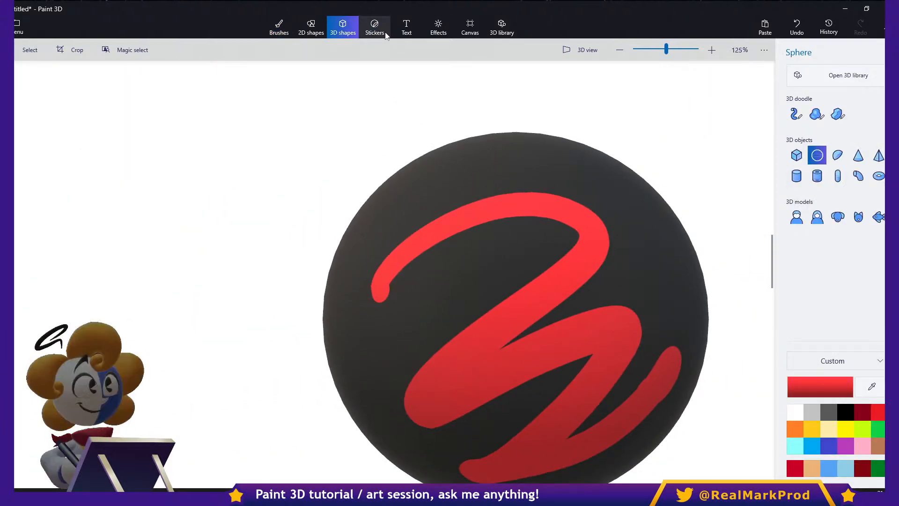
left_click(375, 29)
left_click(347, 34)
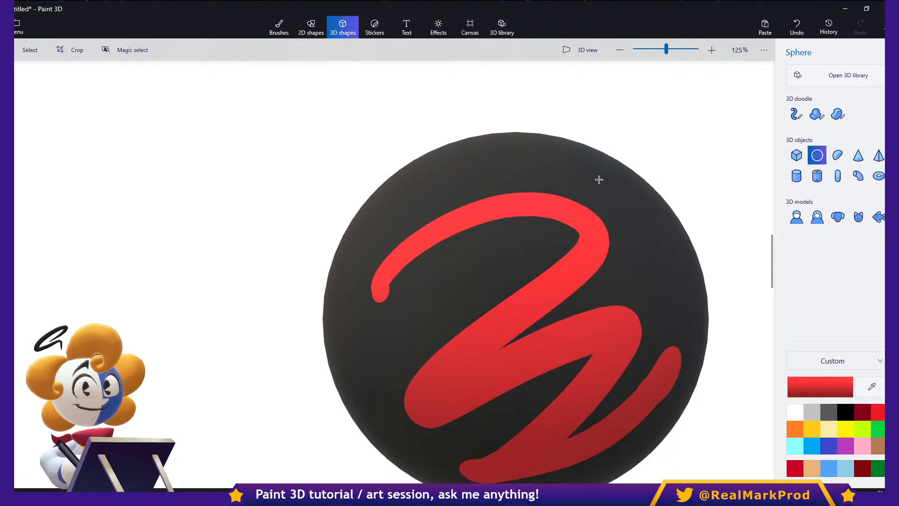
scroll(383, 253, "left", 3)
mouse_move(331, 236)
left_mouse_down()
mouse_move(371, 257)
mouse_move(405, 309)
left_mouse_up()
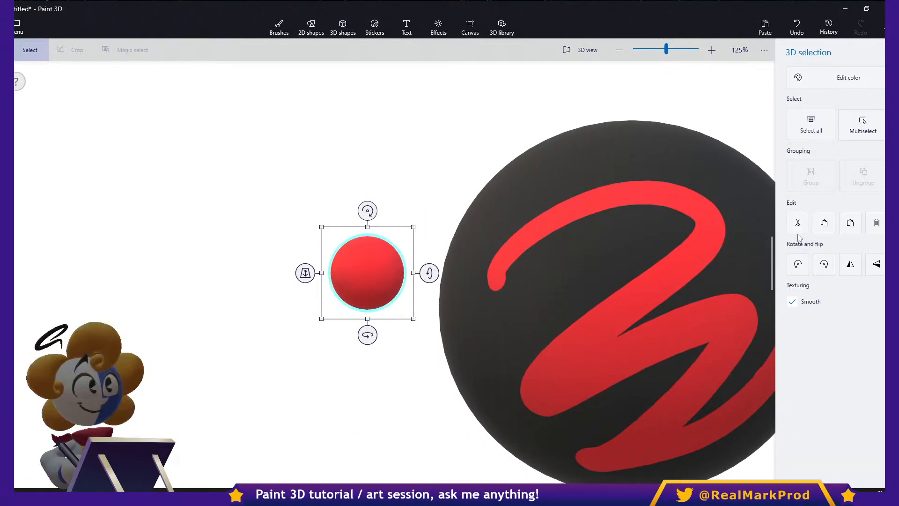
- Paint a black 2-shaped stroke on the small red sphere with the Marker at 13 px thickness
left_click(286, 34)
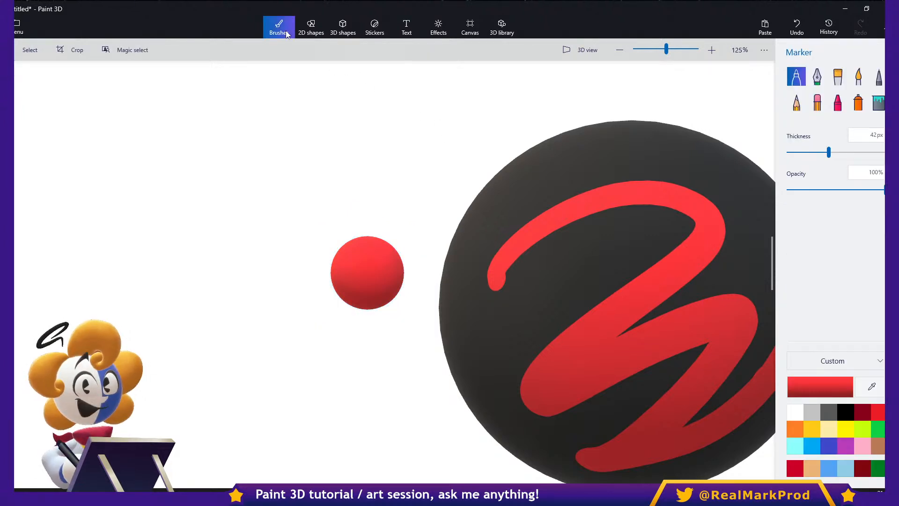
left_click(862, 429)
left_click(845, 412)
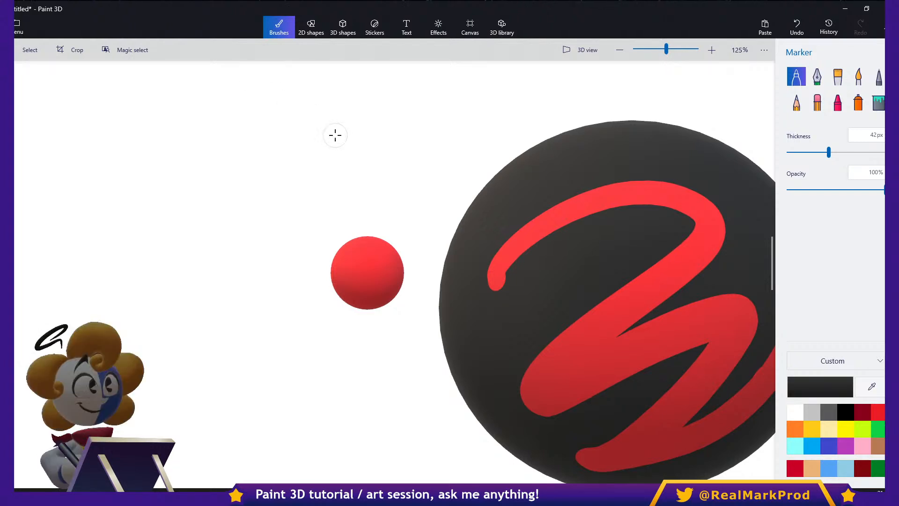
left_click_drag(345, 274, 384, 288)
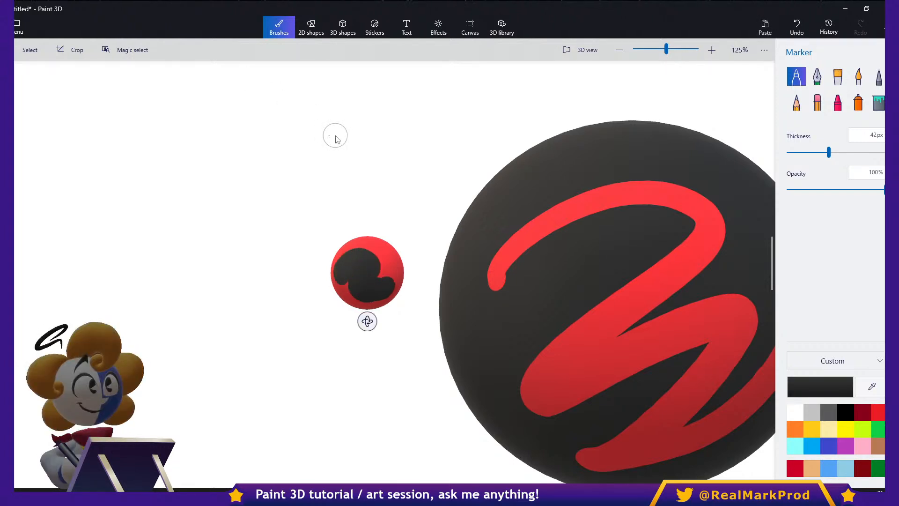
key("ctrl+z")
left_click(800, 151)
mouse_move(341, 270)
left_mouse_down()
mouse_move(374, 272)
mouse_move(389, 296)
left_mouse_up()
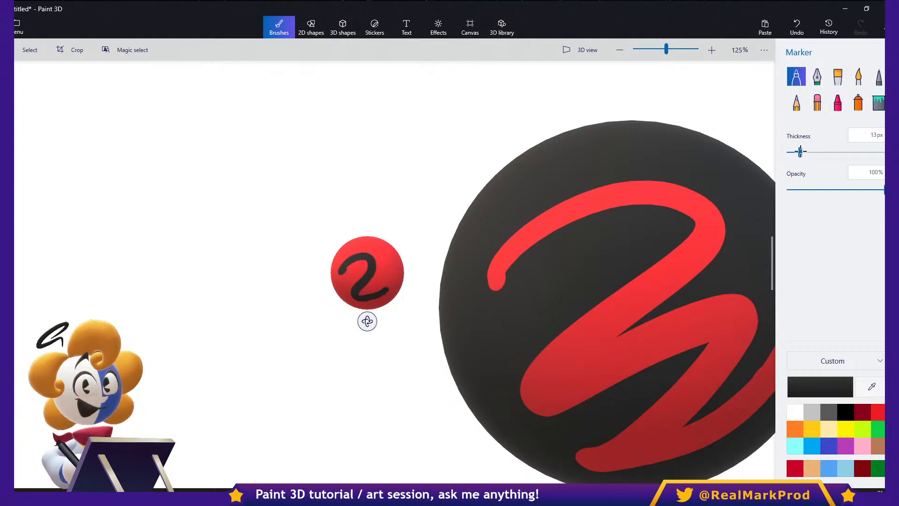
- Compare the marker strokes' edge sharpness on the small and large spheres up close
scroll(749, 163, "up", 10)
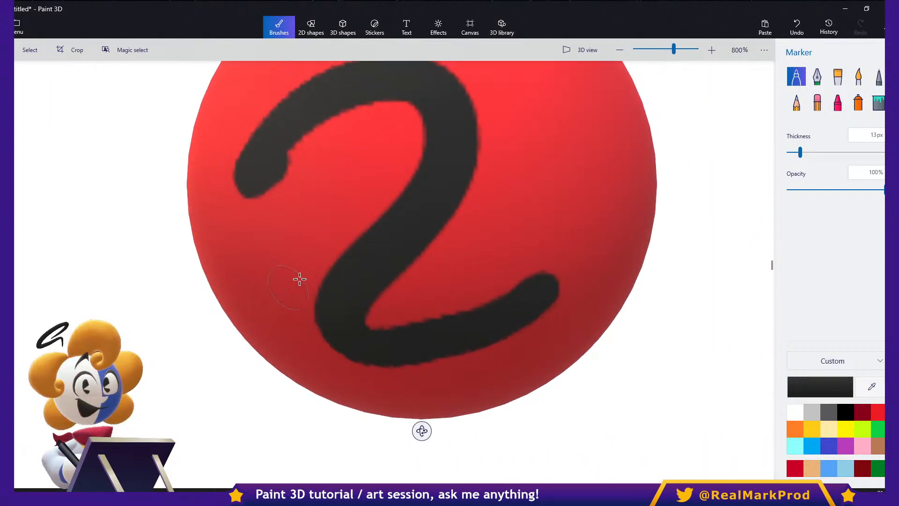
middle_click_drag(300, 279, 379, 341)
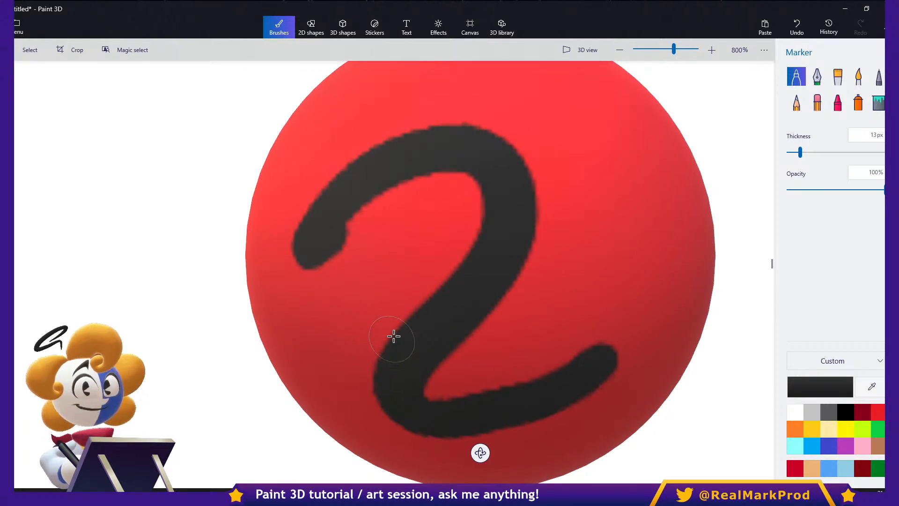
scroll(394, 324, "up", 5)
scroll(395, 326, "down", 8)
scroll(394, 330, "down", 2)
middle_click_drag(506, 352, 349, 323)
scroll(481, 375, "up", 1)
scroll(483, 375, "up", 1)
scroll(474, 370, "down", 2)
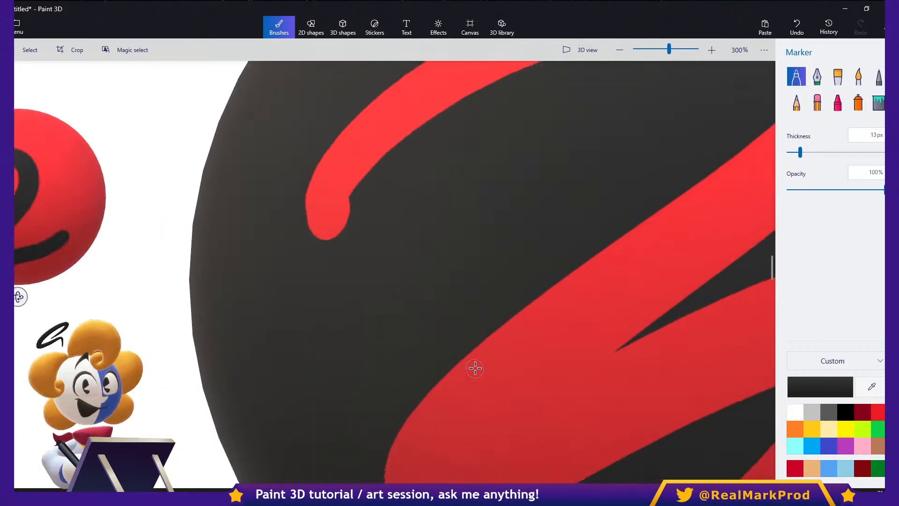
middle_click_drag(479, 363, 476, 326)
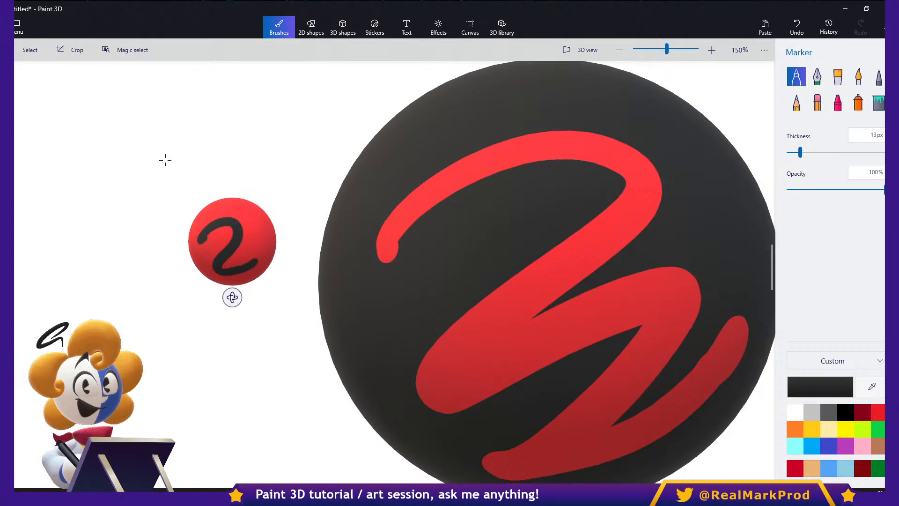
- Delete the small red sphere and the large black sphere from the canvas
left_click(41, 57)
left_click(222, 226)
key("Delete")
left_click(421, 275)
key("Delete")
scroll(370, 276, "down", 1)
scroll(335, 285, "down", 1)
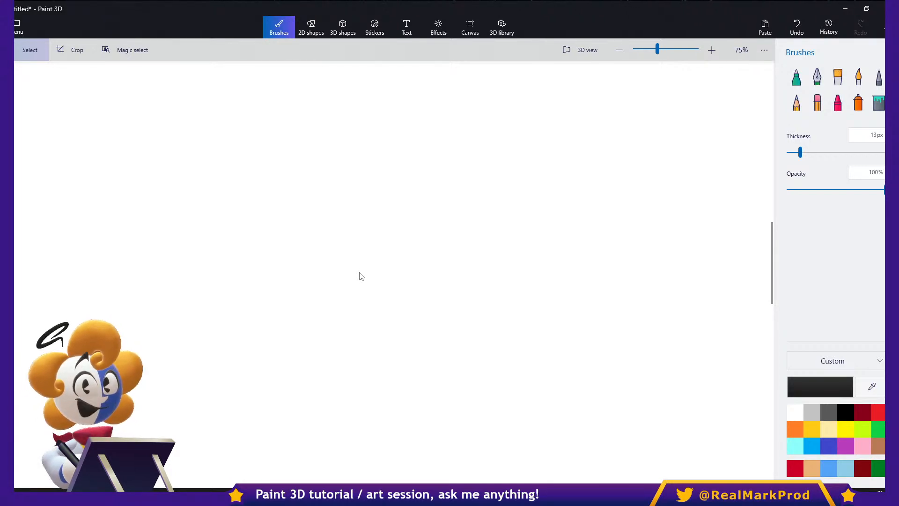
- Try sketching on the empty canvas with the black 13 px Marker, and undo the strokes
left_click(796, 77)
mouse_move(391, 225)
left_mouse_down()
mouse_move(556, 167)
mouse_move(729, 279)
left_mouse_up()
key("ctrl+z")
mouse_move(479, 246)
left_mouse_down()
mouse_move(526, 235)
mouse_move(467, 288)
mouse_move(517, 337)
mouse_move(551, 353)
mouse_move(629, 304)
mouse_move(707, 330)
mouse_move(735, 322)
mouse_move(417, 311)
mouse_move(476, 215)
left_mouse_up()
key("ctrl+z")
key("ctrl+z")
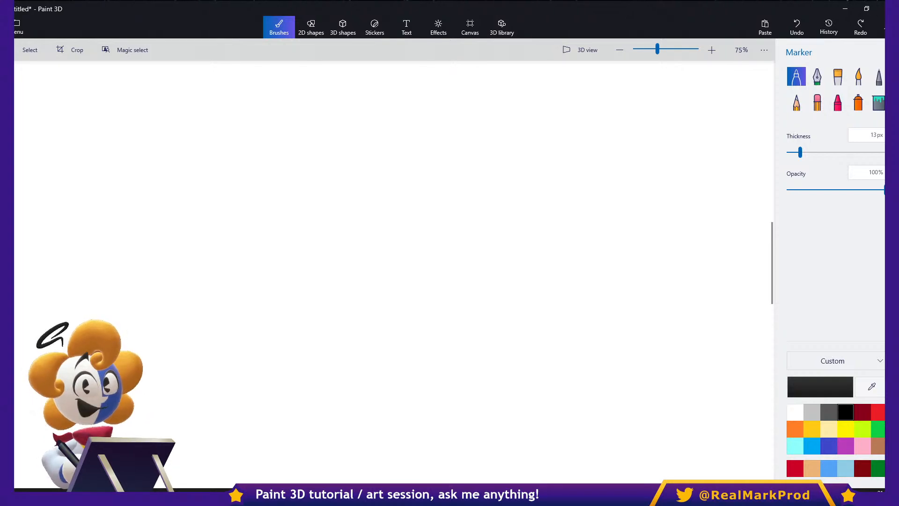
- Draw a large black 3D sphere on the empty canvas
left_click(374, 27)
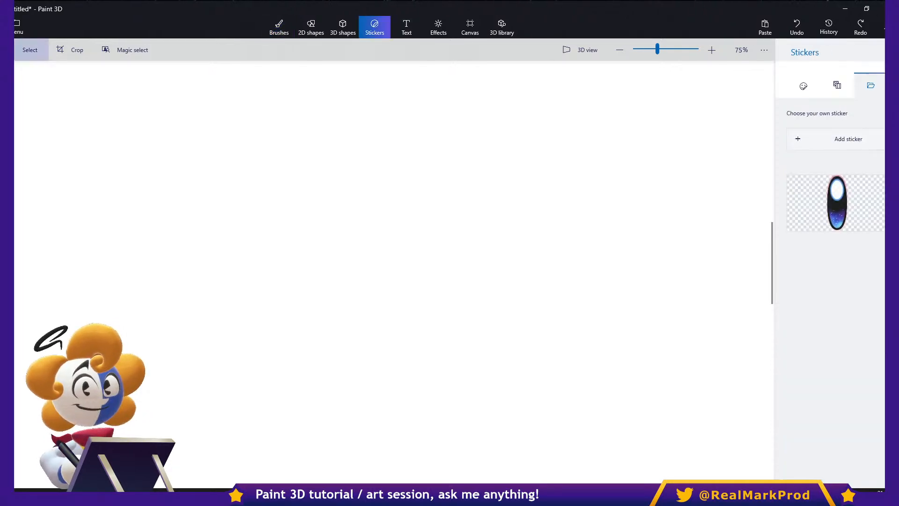
left_click(343, 27)
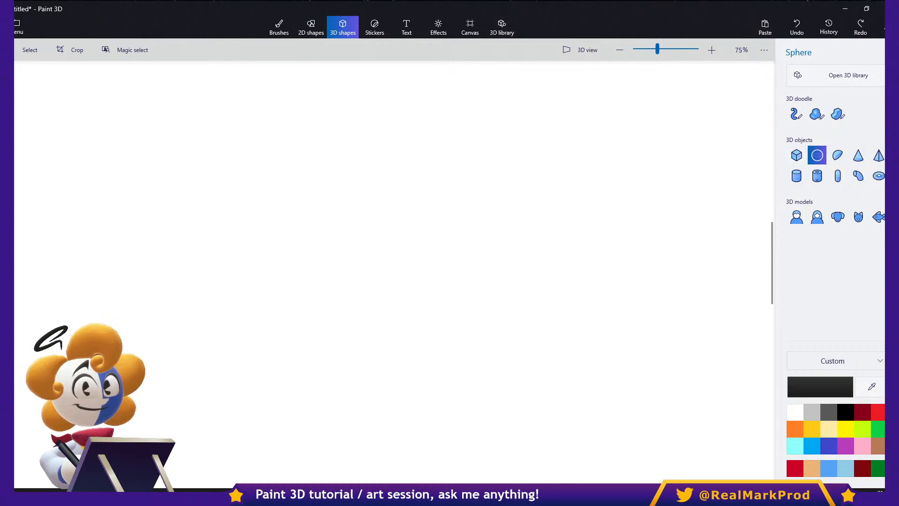
left_click_drag(431, 158, 686, 462)
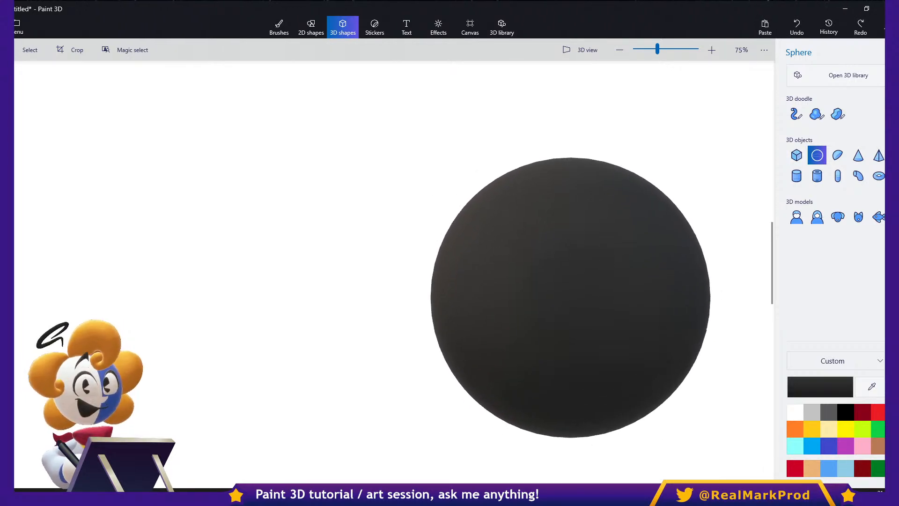
- Recolor the sphere light pink and move it up and to the left on the canvas
left_click(836, 77)
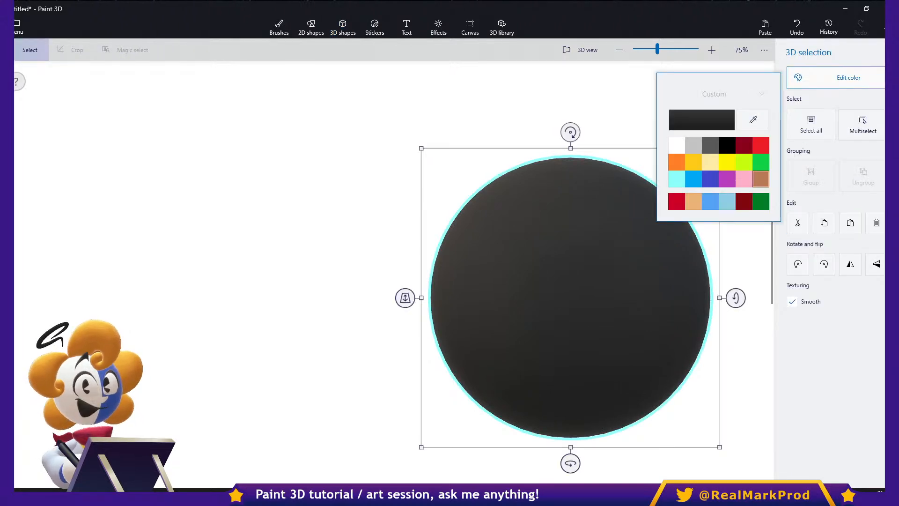
left_click(744, 179)
left_click_drag(590, 285, 514, 244)
- Try drawing another black 3D sphere beside the pink sphere, and undo it
left_click(343, 27)
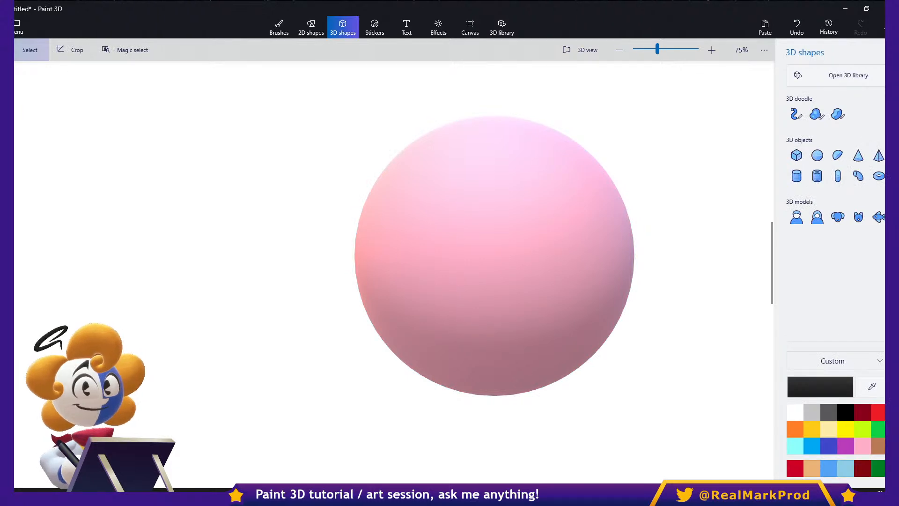
left_click(817, 155)
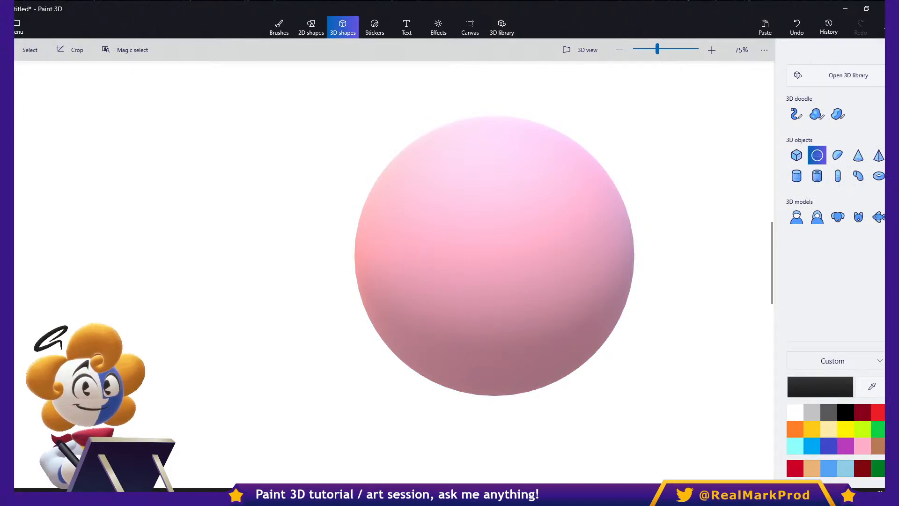
left_click_drag(603, 106, 693, 244)
key("ctrl+z")
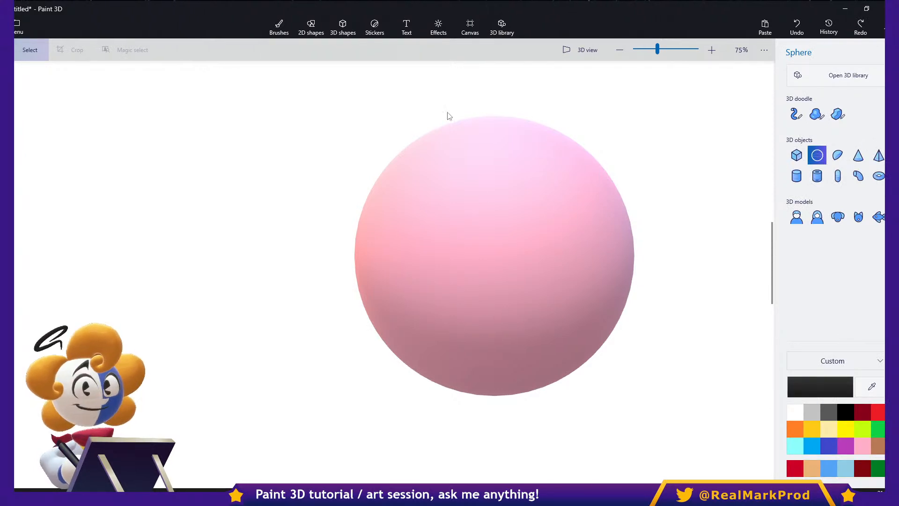
- Orbit the scene in 3D view to examine how the pink sphere sits against the canvas plane, and return to the flat view
left_click(579, 52)
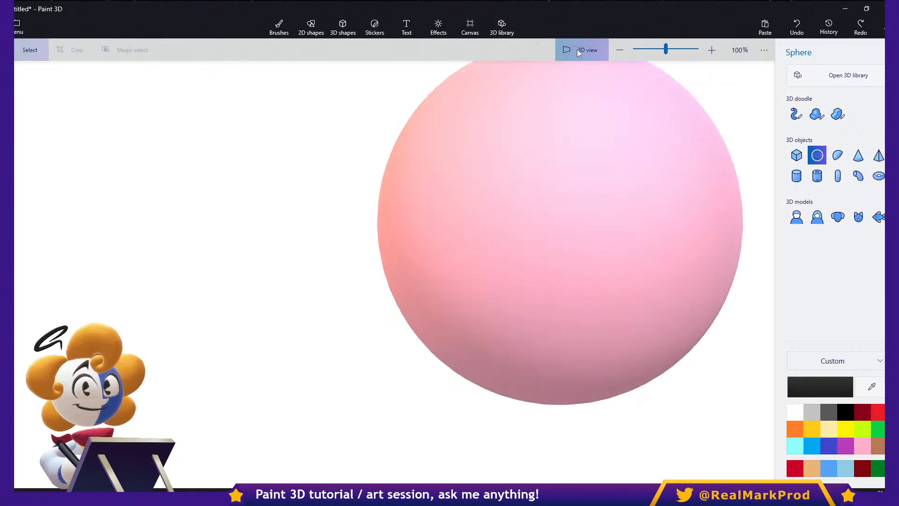
scroll(594, 177, "down", 5)
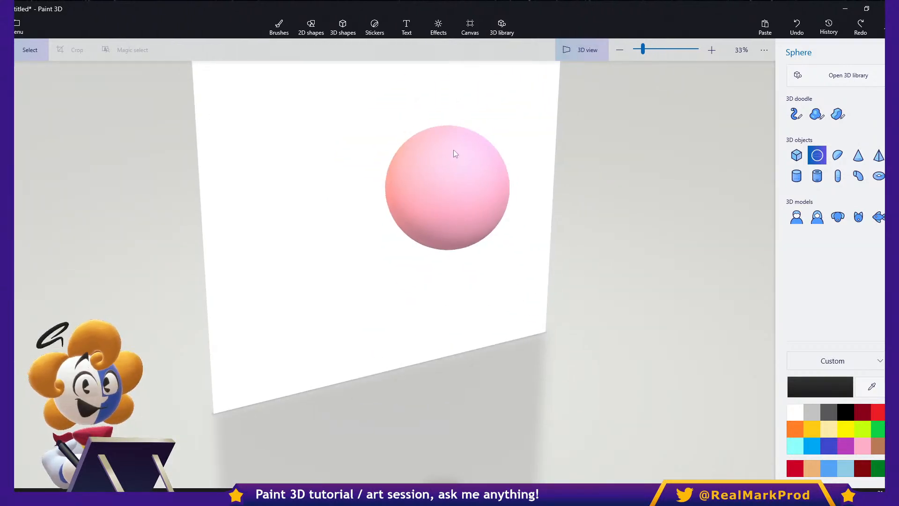
right_click_drag(462, 148, 633, 234)
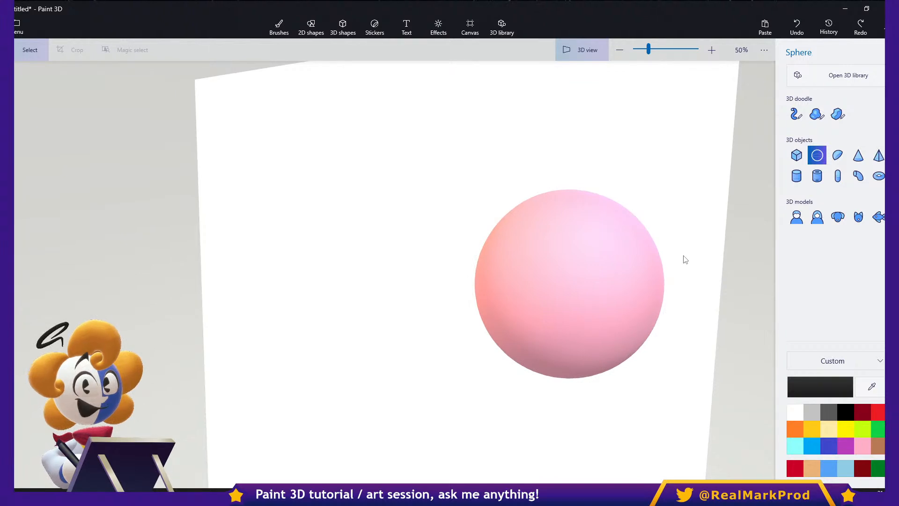
left_click_drag(669, 269, 555, 275)
left_click(519, 254)
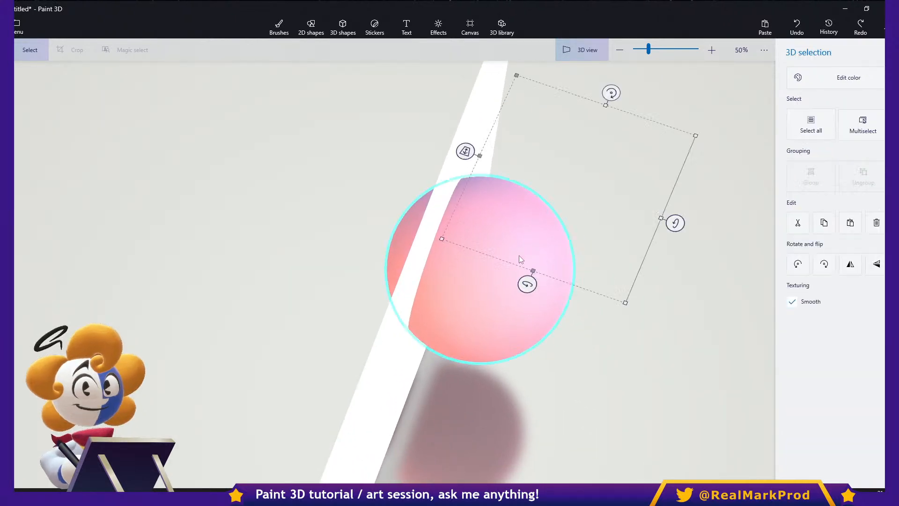
left_click_drag(652, 267, 667, 317)
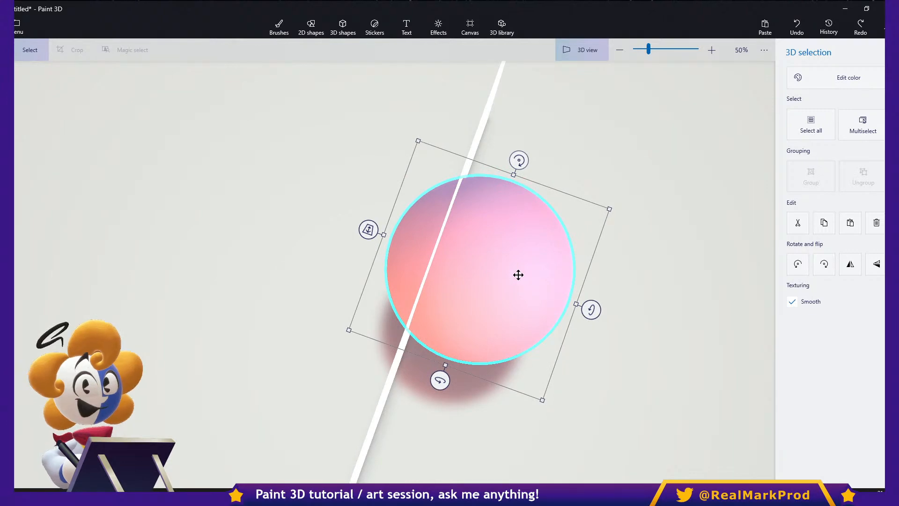
left_click_drag(470, 261, 571, 309)
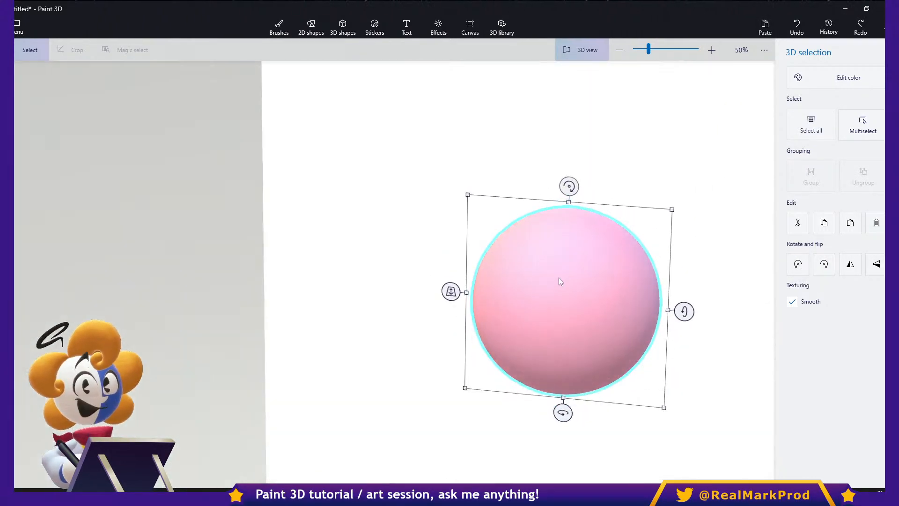
left_click_drag(497, 290, 466, 319)
scroll(468, 319, "up", 2)
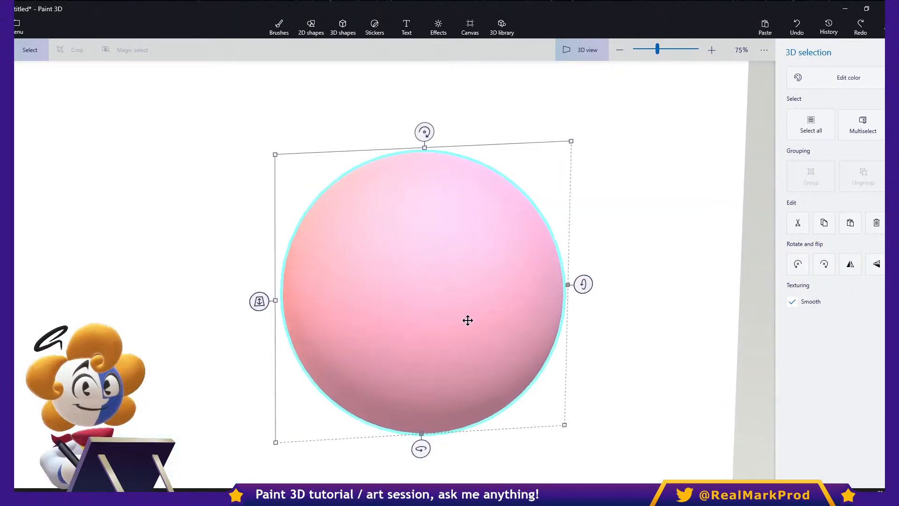
left_click(577, 55)
scroll(471, 192, "up", 2)
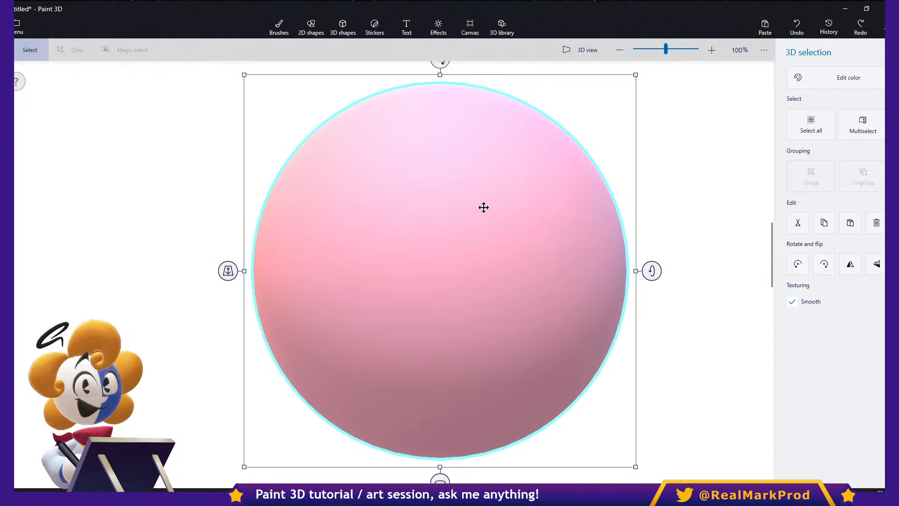
- Reposition the pink sphere near the middle of the visible canvas
scroll(483, 207, "down", 2)
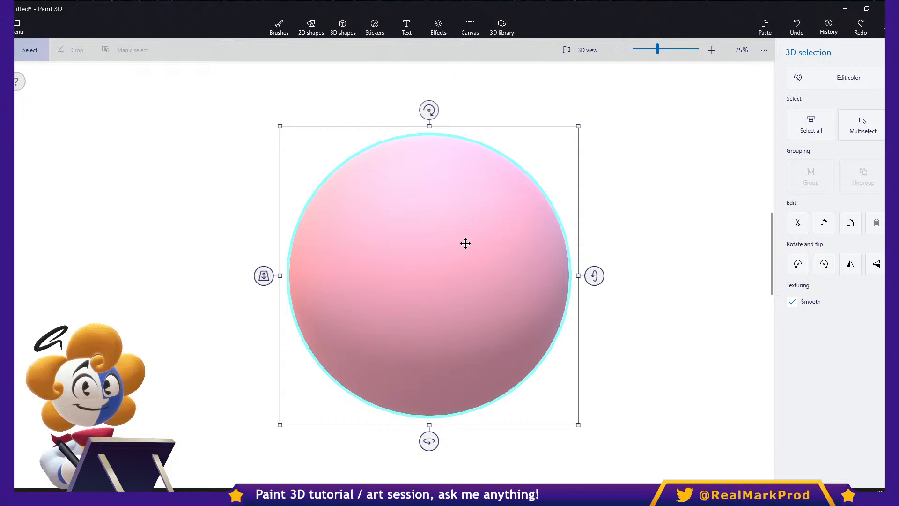
left_click_drag(603, 216, 526, 140)
left_click(602, 234)
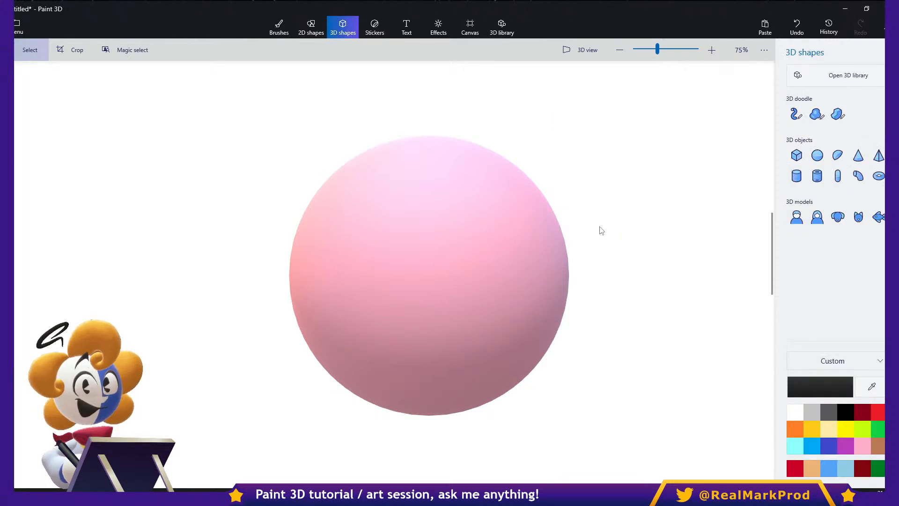
middle_click_drag(575, 228, 545, 232)
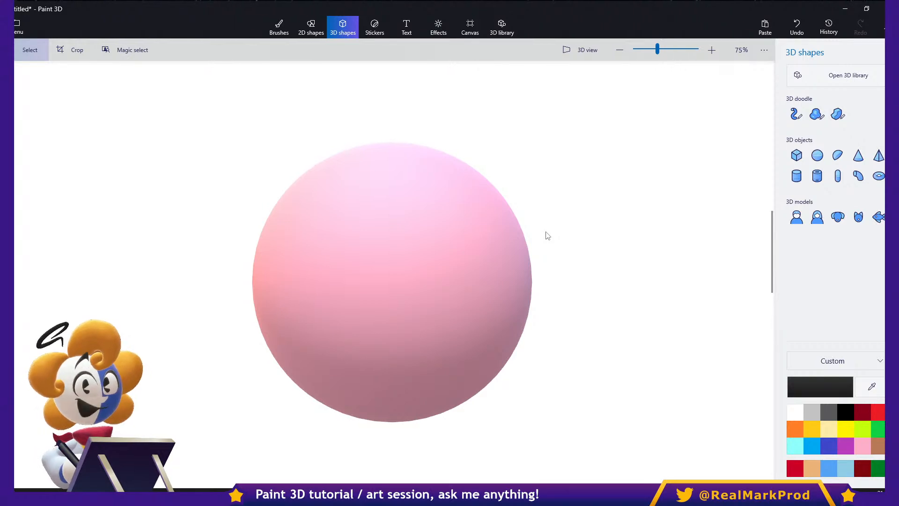
left_click_drag(610, 159, 402, 349)
key("Escape")
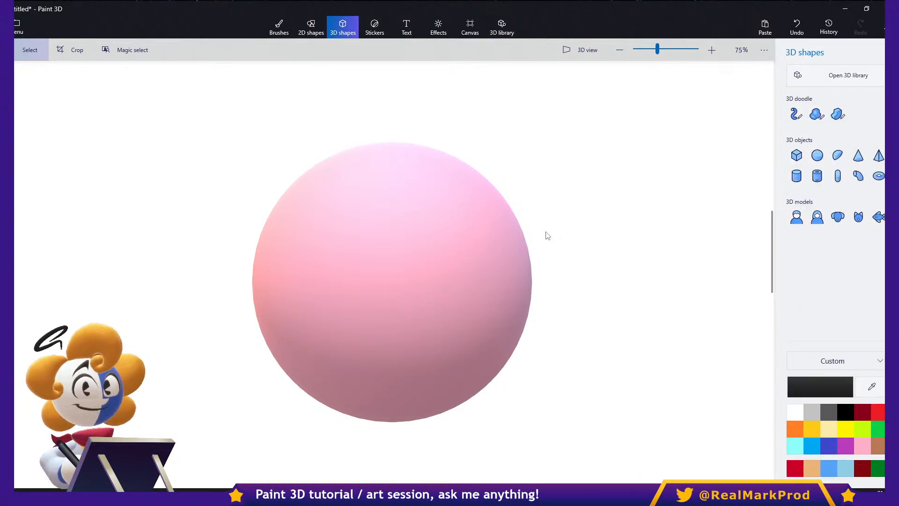
left_click(392, 282)
left_click_drag(392, 282, 444, 268)
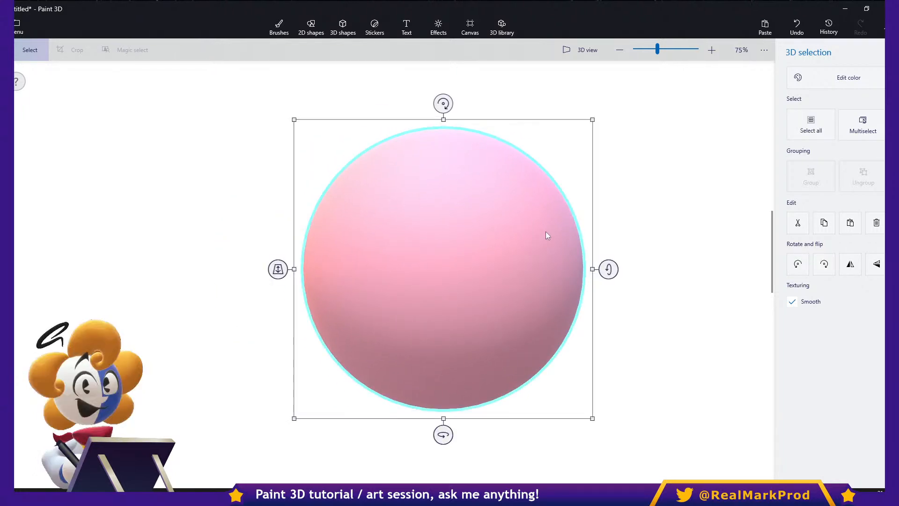
- Draw two tall black 3D ovals as eyes and a small one as a mouth on the pink sphere
left_click(342, 27)
left_click(374, 28)
left_click(355, 34)
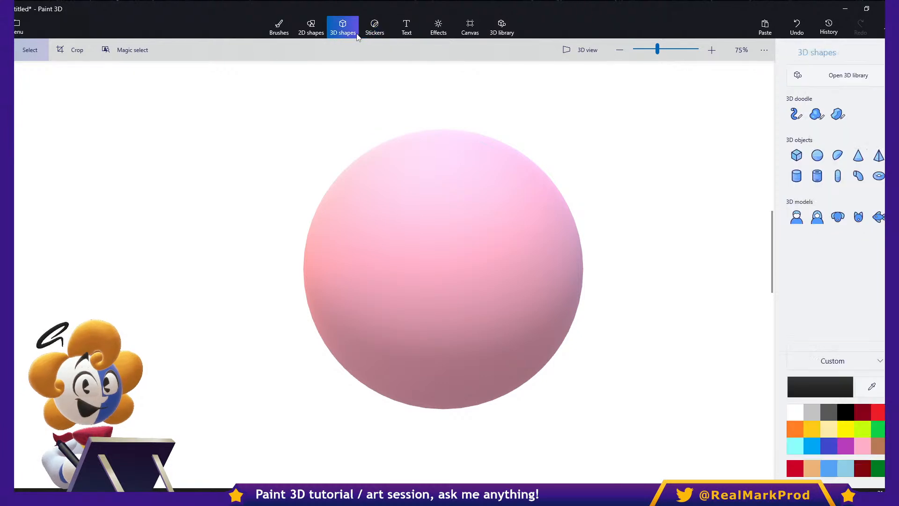
left_click_drag(354, 181, 435, 318)
left_click_drag(466, 175, 472, 202)
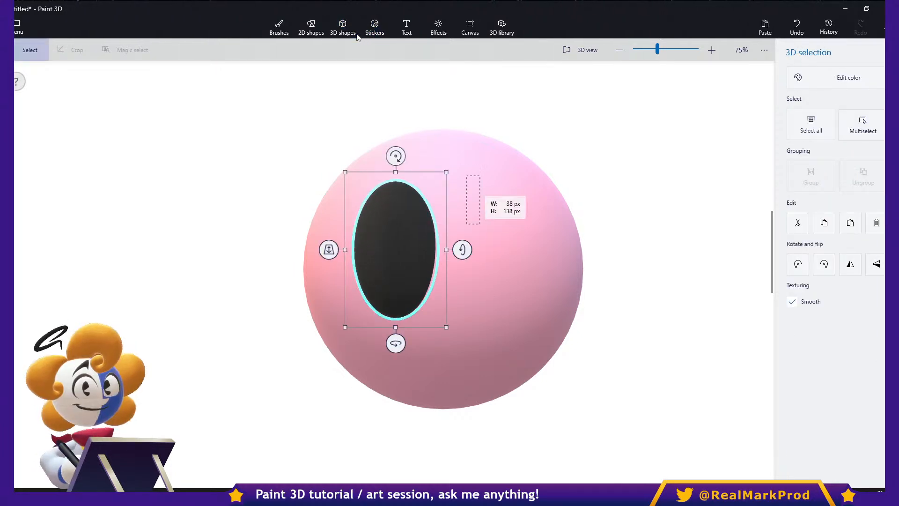
left_click(355, 35)
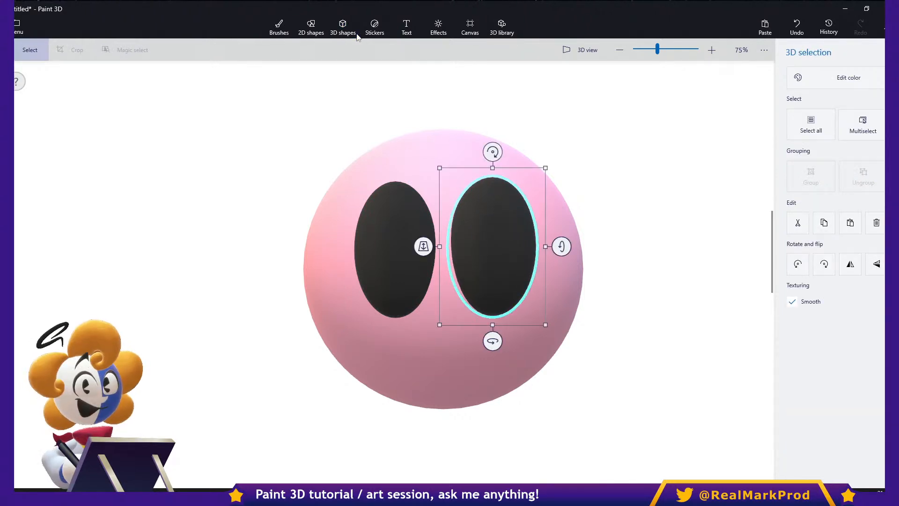
left_click(356, 35)
left_click_drag(436, 330, 467, 372)
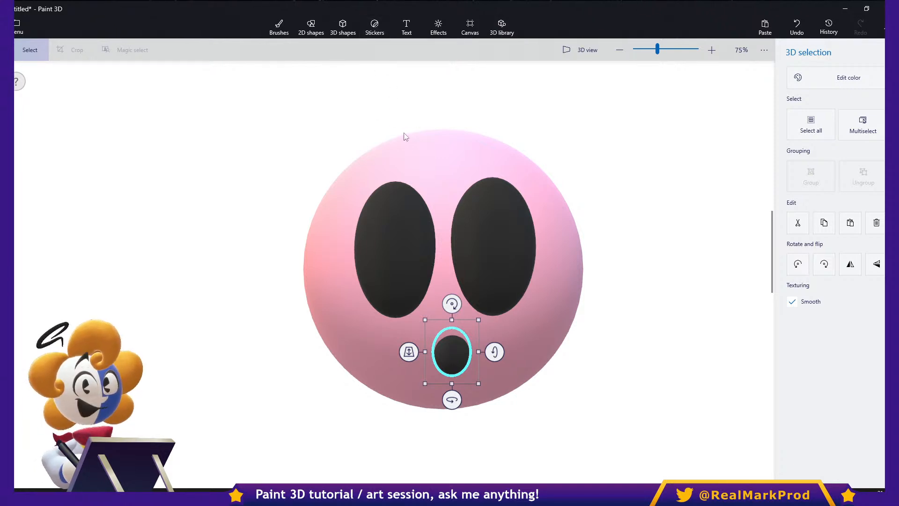
- Undo the black eye and mouth ovals on the pink sphere
key("ctrl+z")
key("ctrl+z")
key("ctrl+z")
key("ctrl+z")
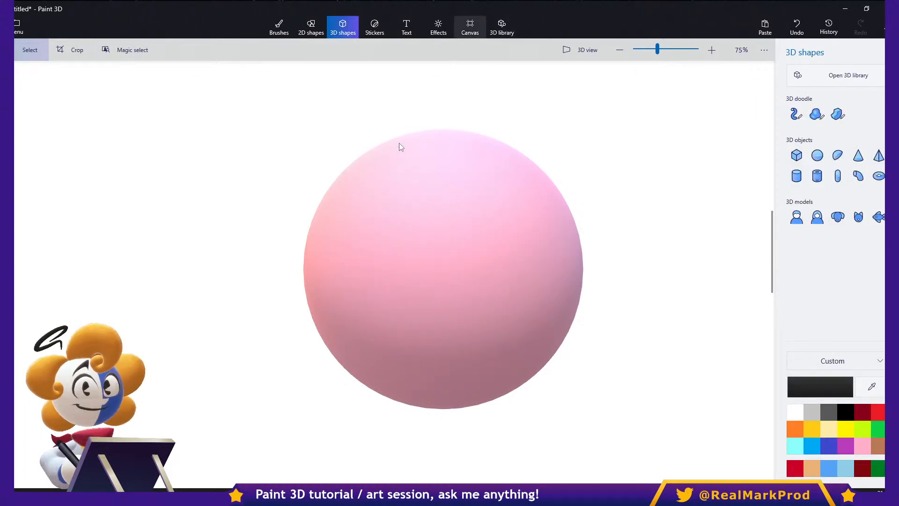
- Apply the custom starry eye sticker as the right-hand eye on the pink sphere, enlarging it and placing it right of center
left_click(470, 27)
left_click(438, 27)
left_click(375, 27)
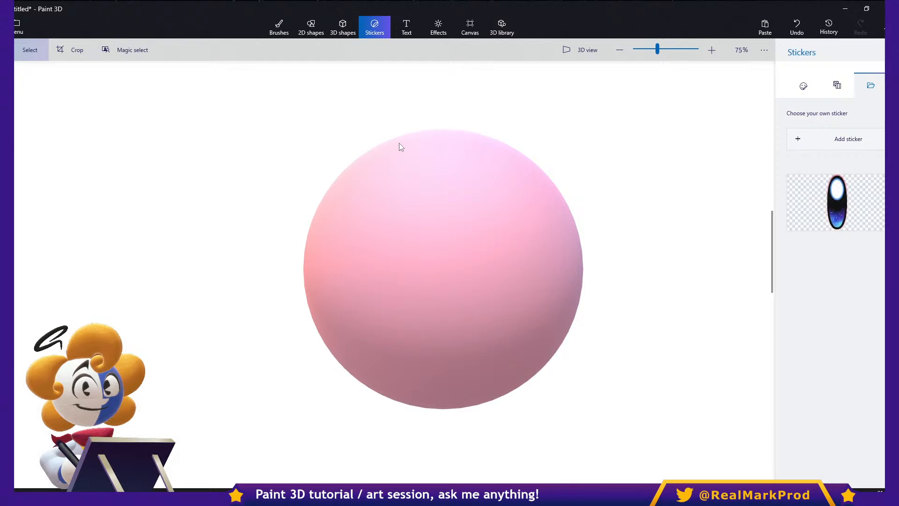
left_click(836, 201)
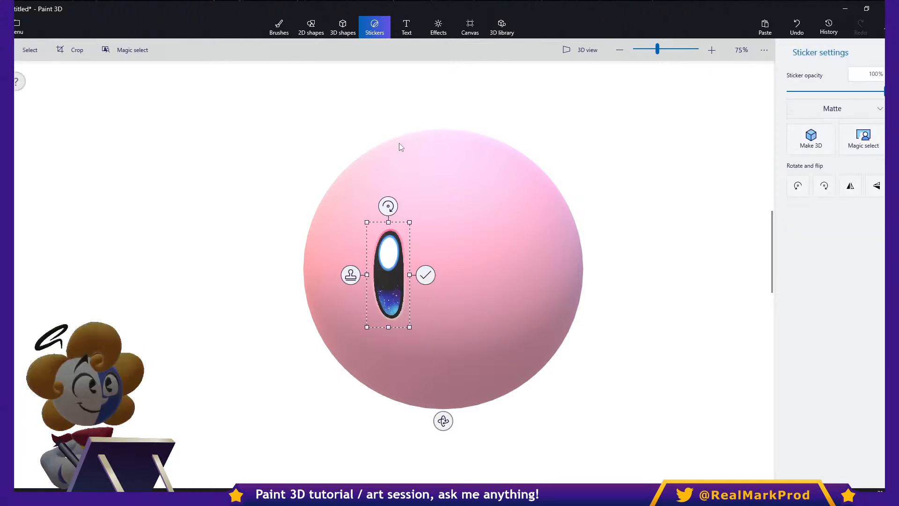
left_click_drag(387, 273, 486, 258)
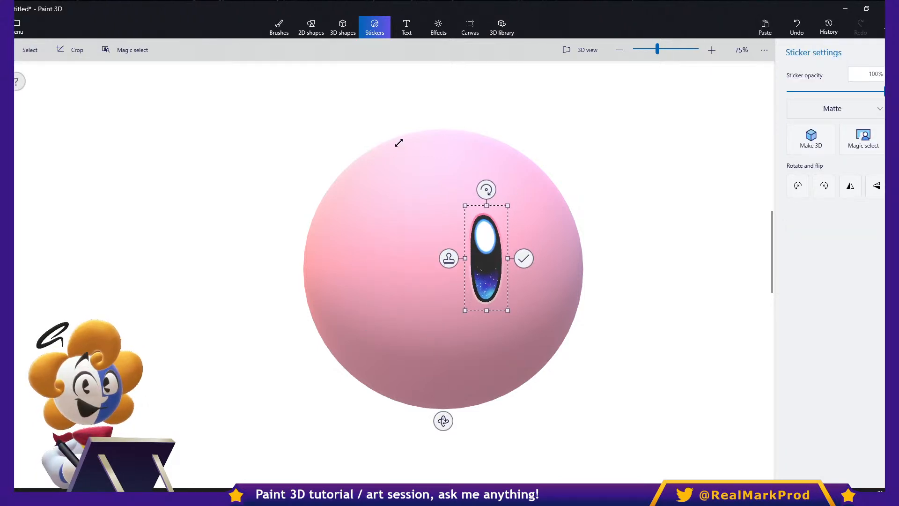
left_click_drag(507, 206, 536, 160)
left_click_drag(503, 235, 491, 240)
left_click_drag(481, 249, 446, 257)
mouse_move(482, 257)
left_mouse_down()
mouse_move(467, 257)
mouse_move(484, 244)
left_mouse_up()
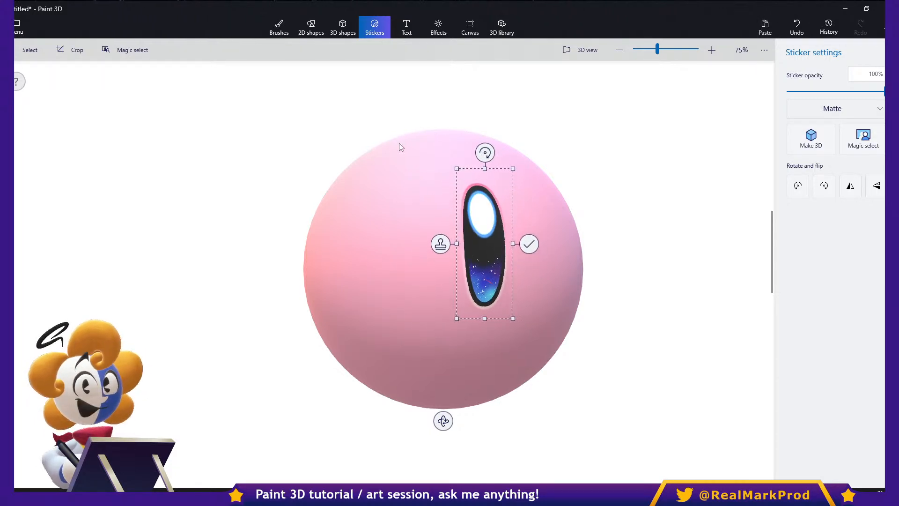
left_click(529, 244)
- Apply a matching, enlarged eye sticker left of the first one, and move the sphere slightly up and to the right
left_click(835, 202)
left_click(388, 274)
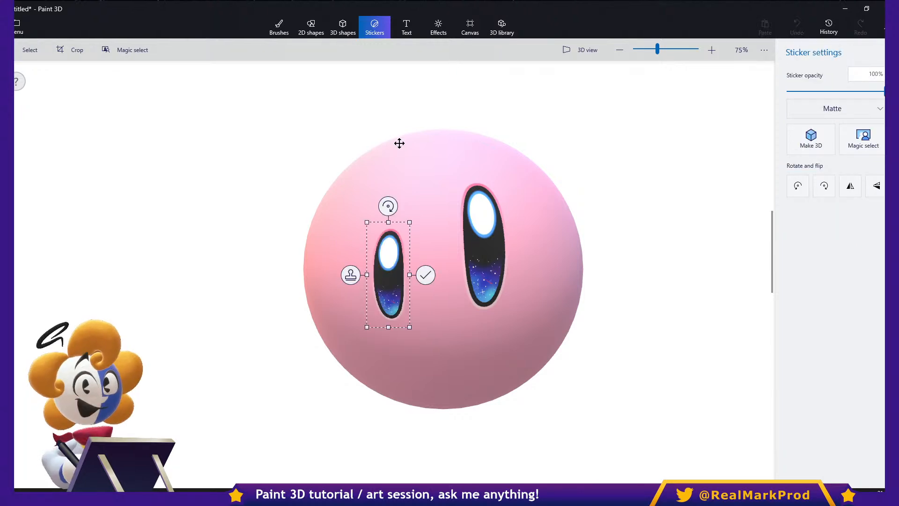
left_click_drag(388, 274, 415, 267)
mouse_move(437, 214)
left_mouse_down()
mouse_move(460, 164)
mouse_move(487, 160)
mouse_move(457, 164)
left_mouse_up()
left_click_drag(457, 242, 403, 250)
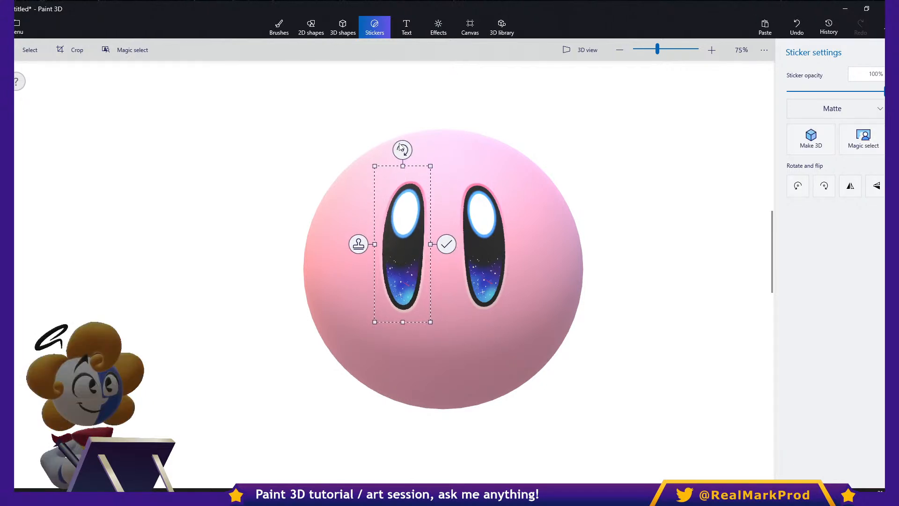
left_click(400, 146)
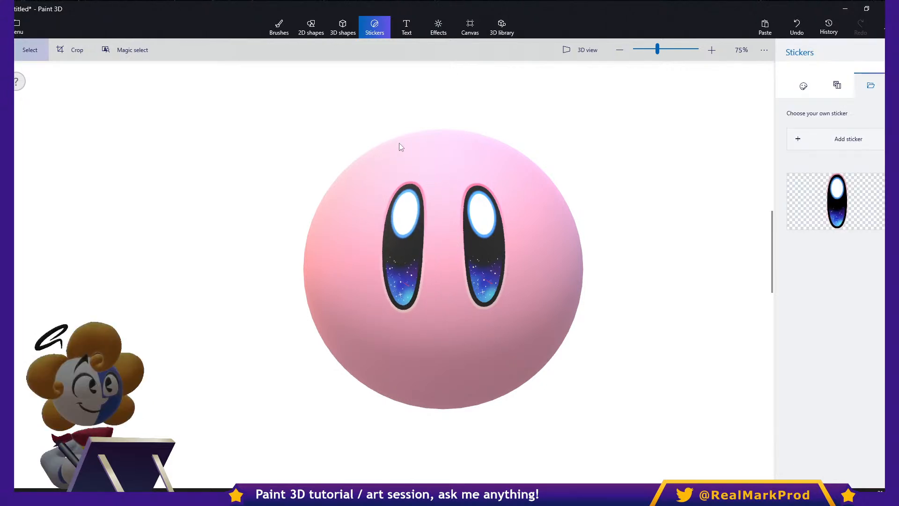
left_click(400, 146)
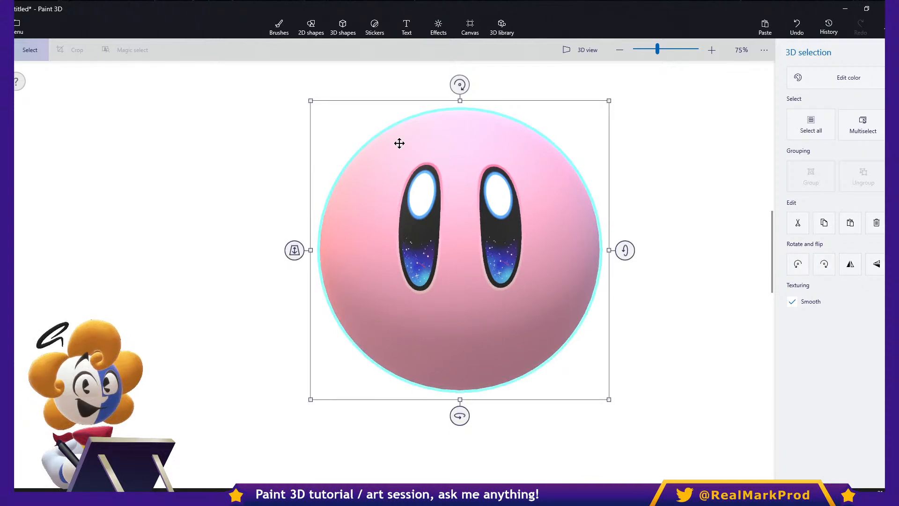
- Try adding a black 3D hemisphere at the sphere's upper right, and delete it
left_click(374, 28)
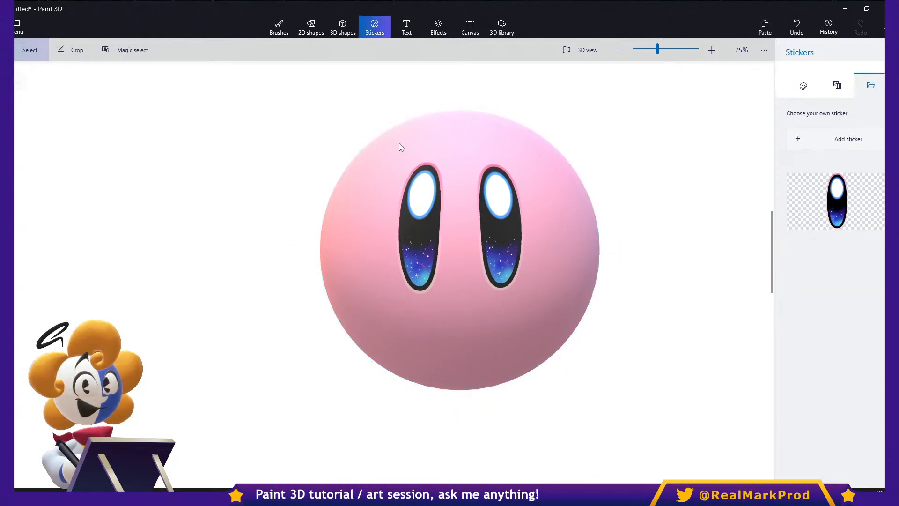
left_click(343, 28)
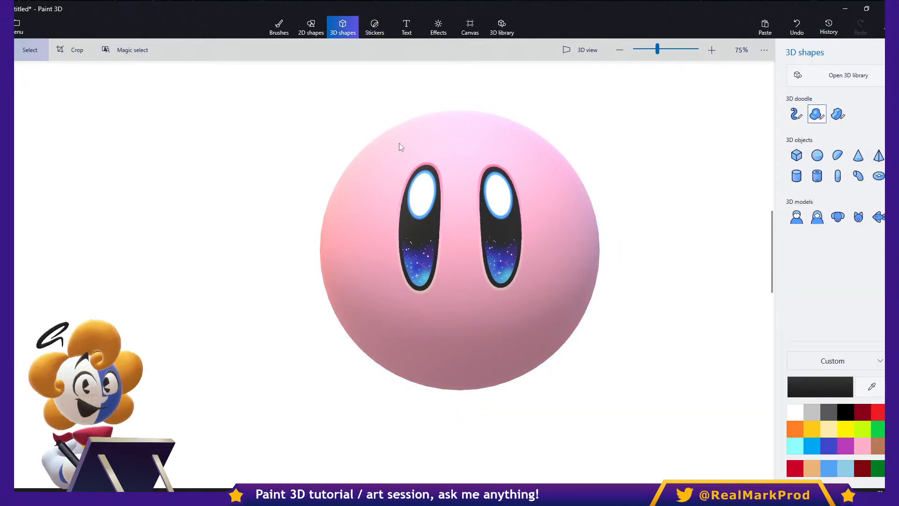
left_click(817, 114)
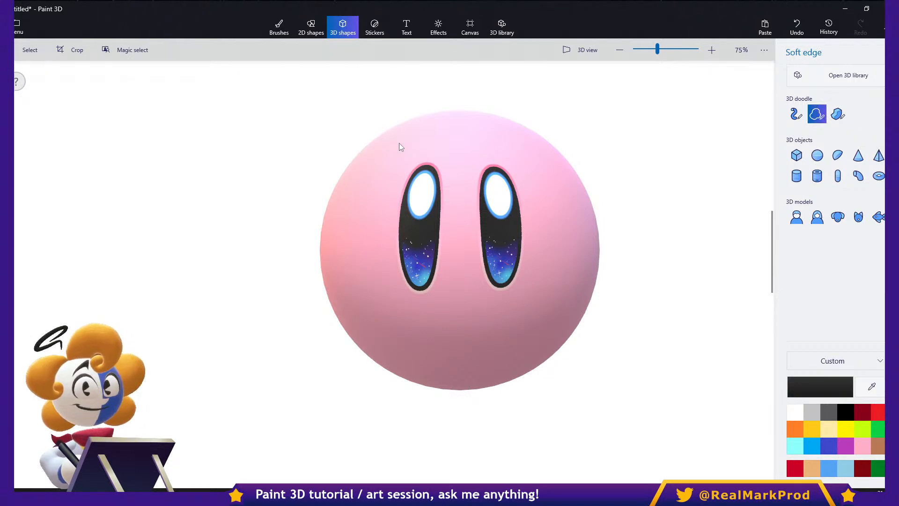
left_click(837, 155)
left_click_drag(597, 147, 731, 206)
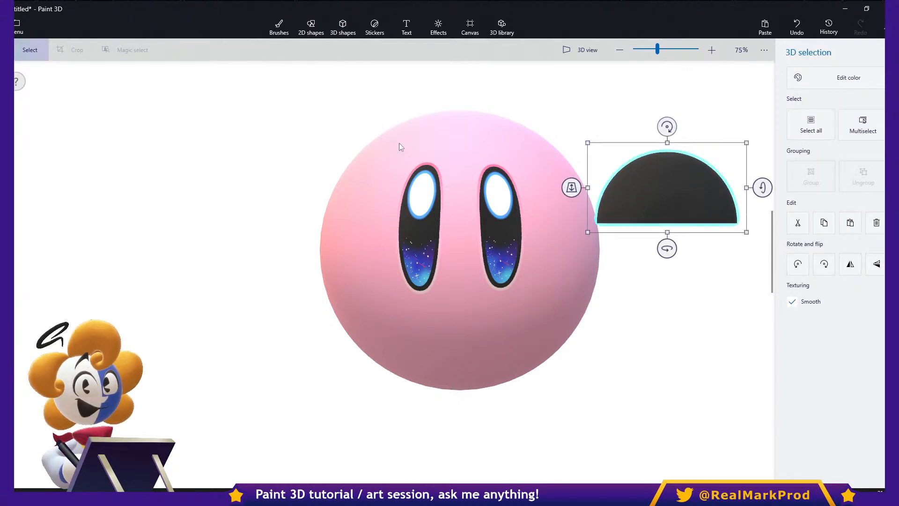
key("Delete")
- Draw a black half-dome soft-edge 3D doodle beside the sphere, turn and widen it, and move it to the sphere's lower left as a foot
left_click(817, 114)
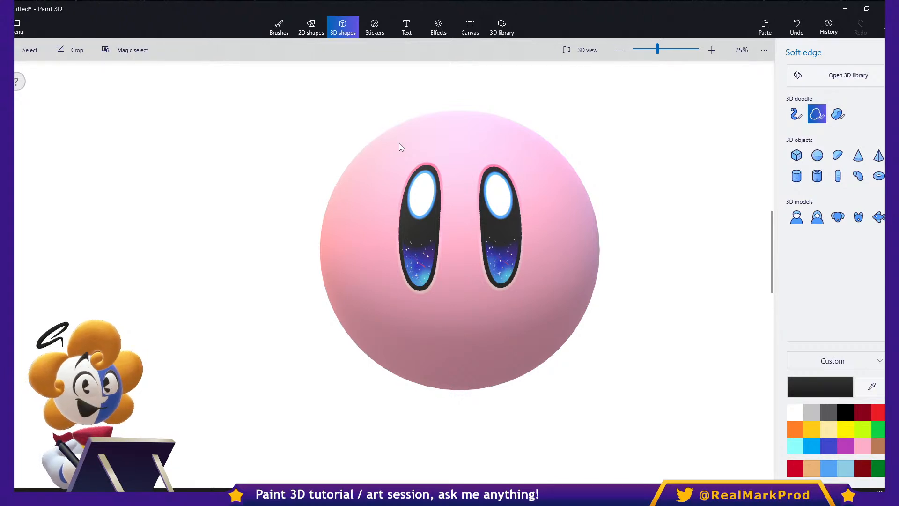
left_click_drag(688, 238, 627, 226)
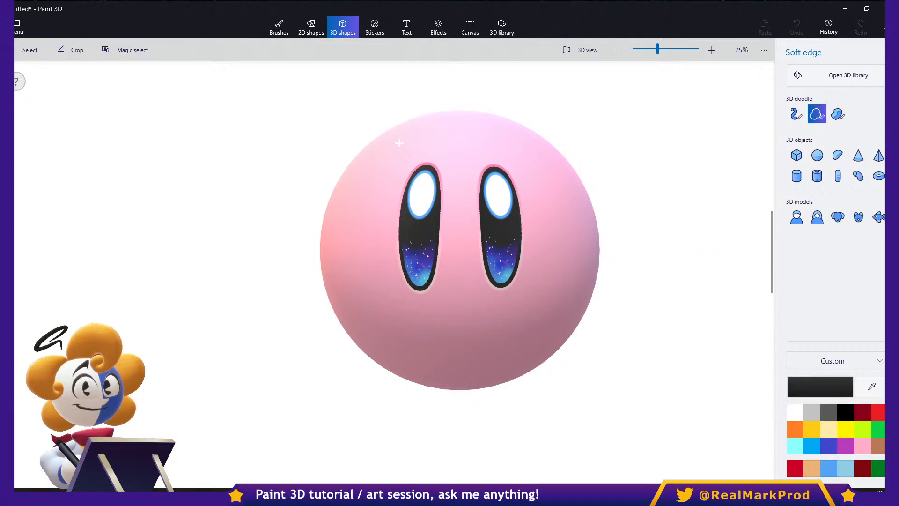
left_click_drag(692, 202, 689, 219)
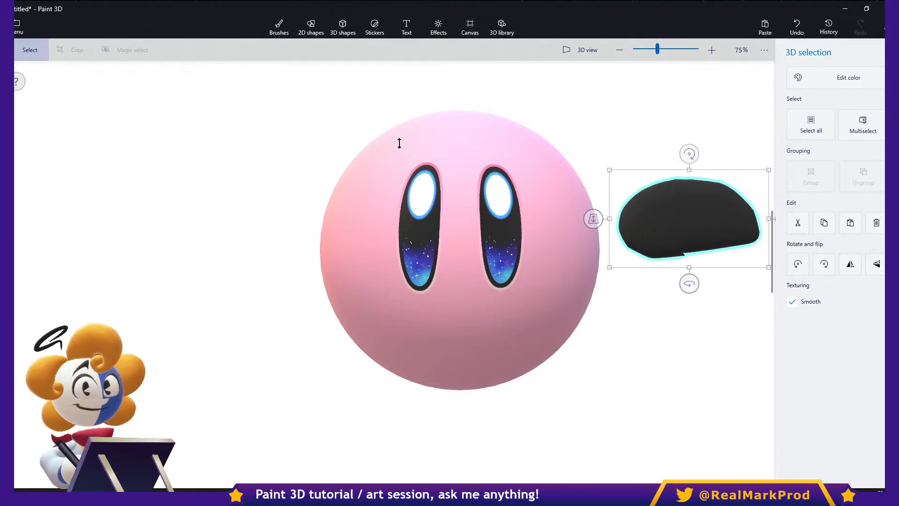
mouse_move(689, 283)
left_mouse_down()
mouse_move(568, 281)
mouse_move(695, 283)
mouse_move(611, 283)
left_mouse_up()
left_click_drag(730, 219, 782, 218)
left_click_drag(714, 218, 318, 424)
left_click_drag(398, 143, 398, 144)
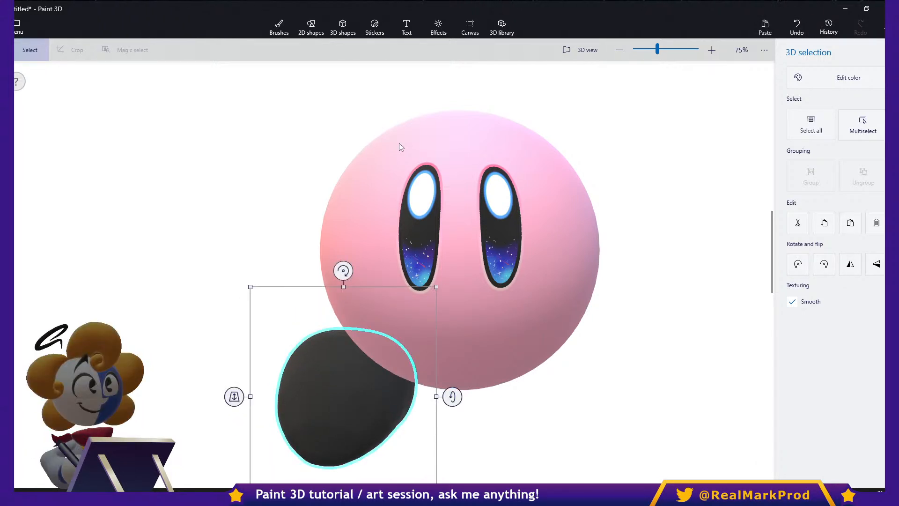
- Turn the black foot partly sideways and position it under the sphere's lower-left edge
scroll(399, 143, "down", 2)
left_click_drag(343, 442, 295, 442)
left_click_drag(501, 316, 519, 305)
left_click_drag(220, 439, 275, 393)
left_click_drag(374, 318, 362, 322)
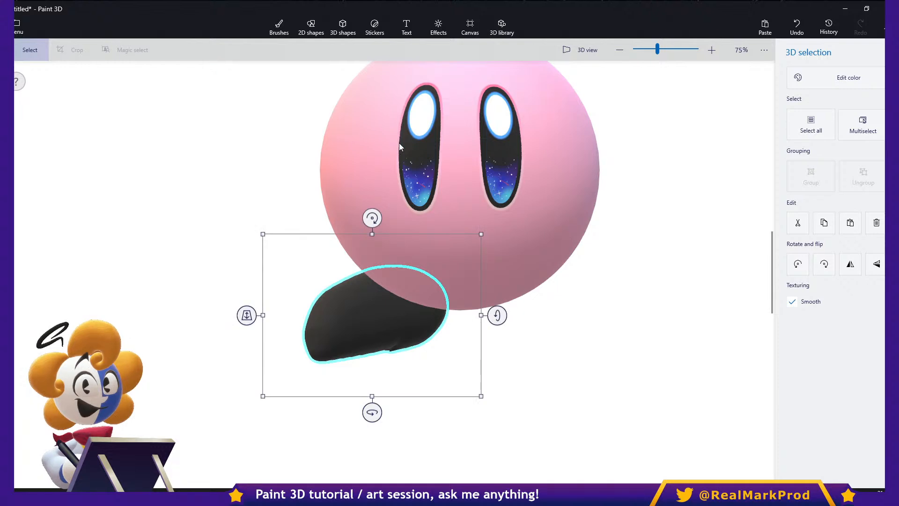
- Recolor the foot dark red, level its sole and settle it under the sphere's lower left
left_click(835, 77)
left_click(744, 145)
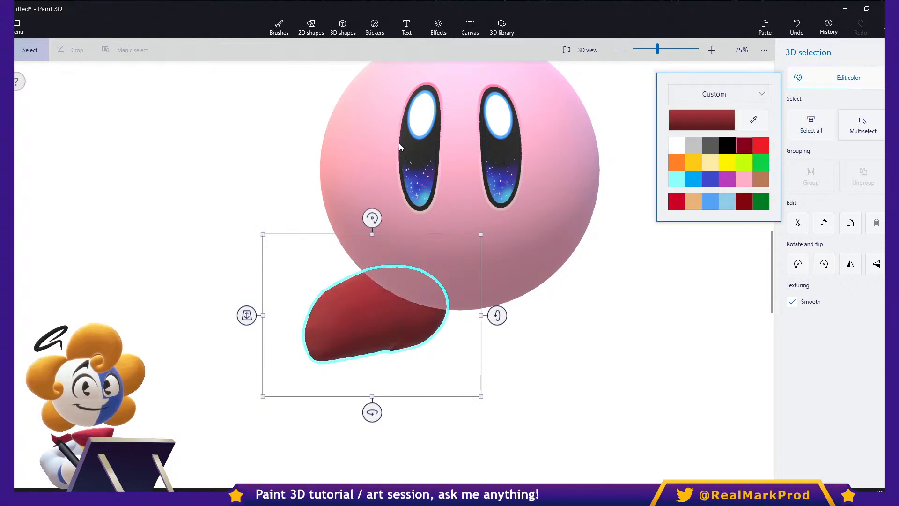
mouse_move(372, 218)
left_mouse_down()
mouse_move(407, 225)
mouse_move(449, 257)
left_mouse_up()
mouse_move(373, 320)
left_mouse_down()
mouse_move(354, 280)
mouse_move(366, 305)
mouse_move(386, 287)
left_mouse_up()
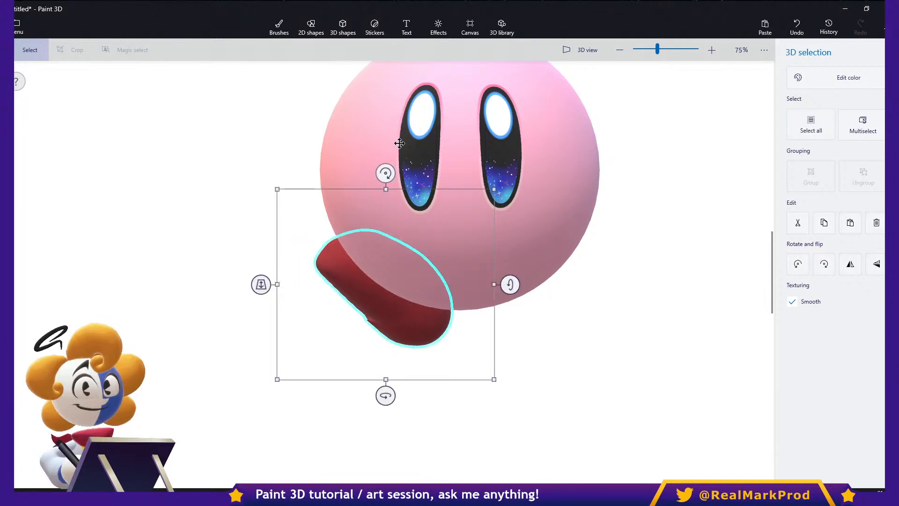
mouse_move(385, 174)
left_mouse_down()
mouse_move(281, 247)
mouse_move(310, 203)
left_mouse_up()
left_click_drag(385, 286, 370, 317)
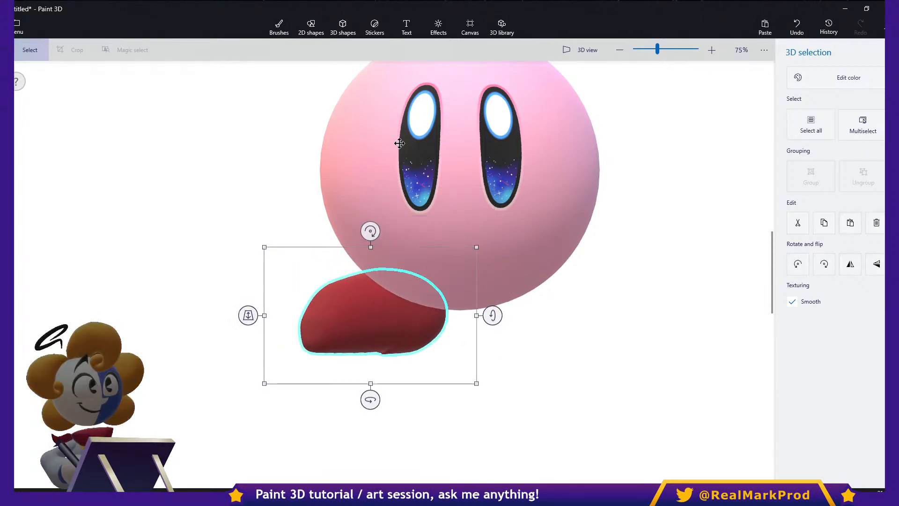
- Duplicate the red foot and place the copy under the sphere's lower right, turned outward and resized to match
key("ctrl")
key("ctrl+c")
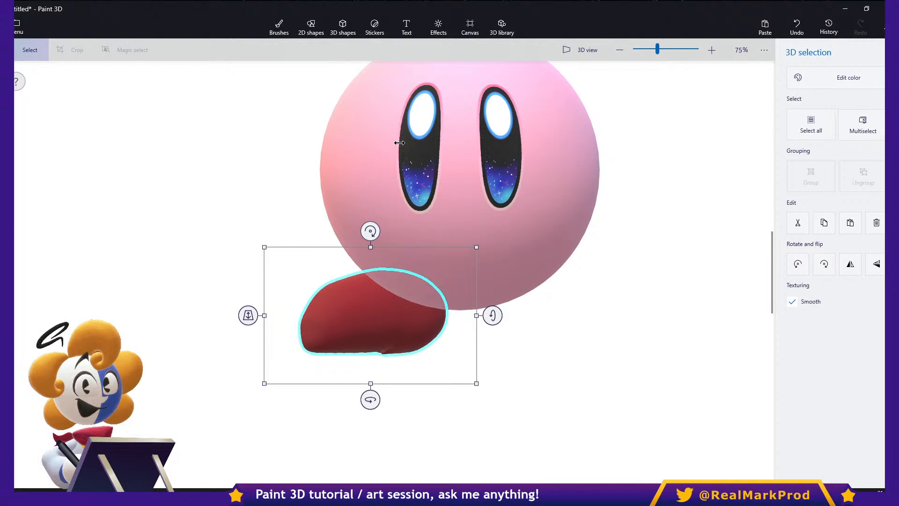
key("ctrl+v")
left_click_drag(373, 311, 571, 324)
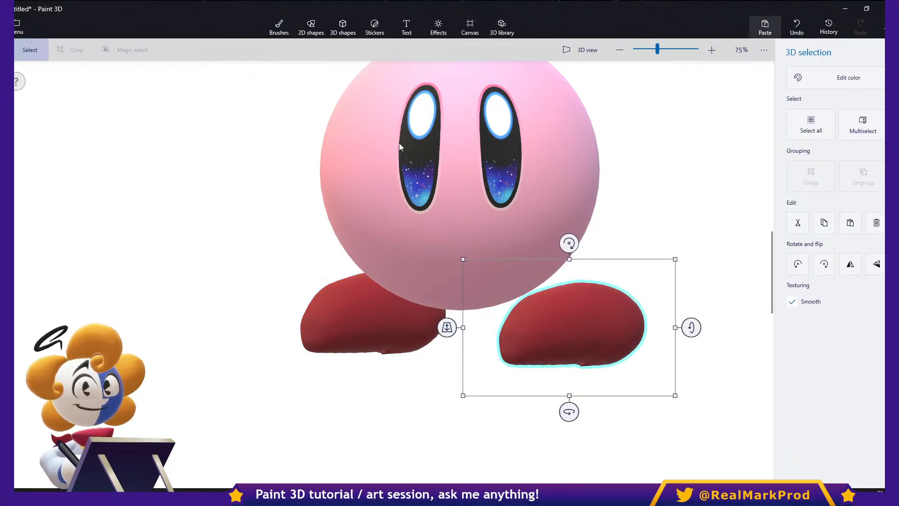
left_click_drag(569, 412, 678, 411)
left_click_drag(568, 324, 528, 312)
mouse_move(628, 247)
left_mouse_down("ctrl")
mouse_move(674, 213)
mouse_move(668, 221)
left_mouse_up("ctrl")
left_click_drag(529, 315, 547, 313)
left_click_drag(686, 407, 666, 395, "ctrl")
- Enlarge the left red foot slightly and tuck it against the sphere's lower-left edge
left_click(365, 320)
left_click_drag(265, 383, 248, 392, "ctrl")
left_click_drag(331, 333, 300, 342)
left_click_drag(219, 247, 217, 238)
left_click_drag(328, 323, 357, 310)
- Draw a rounded soft-edge 3D doodle right of the sphere as an arm and recolor it with pink sampled from the body
left_click(342, 27)
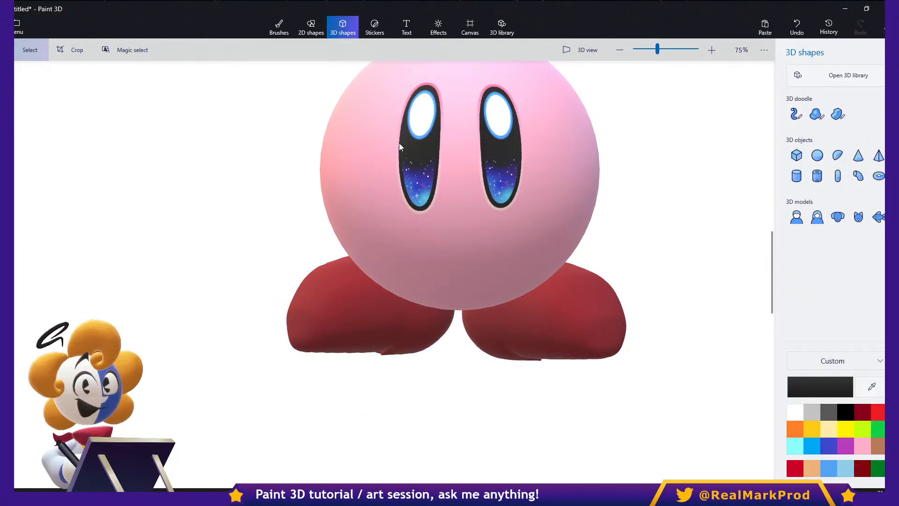
left_click(817, 114)
mouse_move(624, 186)
left_mouse_down()
mouse_move(674, 114)
mouse_move(719, 209)
left_mouse_up()
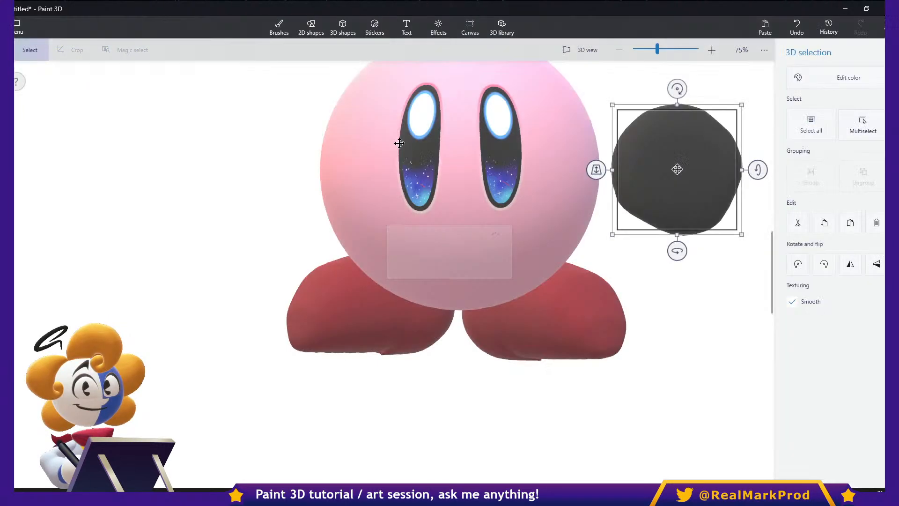
left_click(835, 78)
left_click(753, 120)
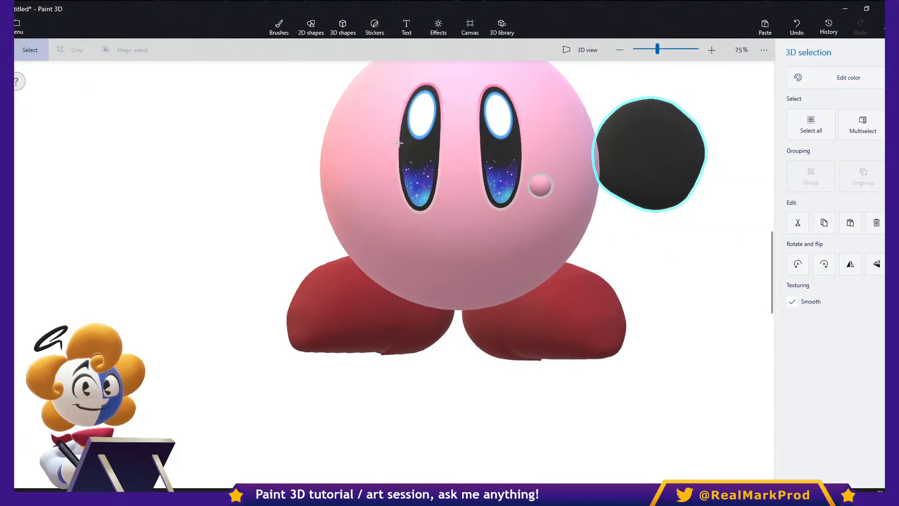
left_click(540, 185)
- Turn and widen the pink arm, tilt it upward, and tuck it against the sphere's upper-right side
left_click_drag(649, 155, 586, 141)
left_click_drag(587, 223, 548, 226, "shift")
left_click_drag(646, 142, 693, 141)
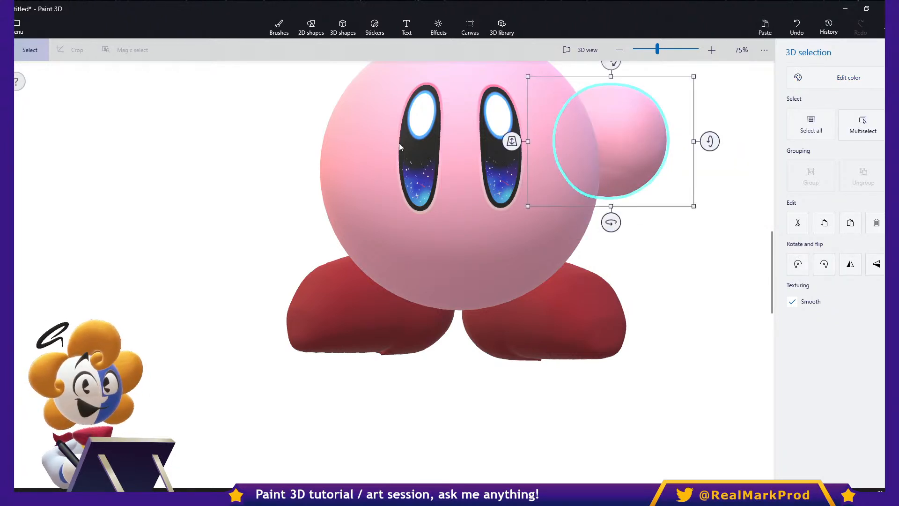
scroll(694, 142, "up", 2)
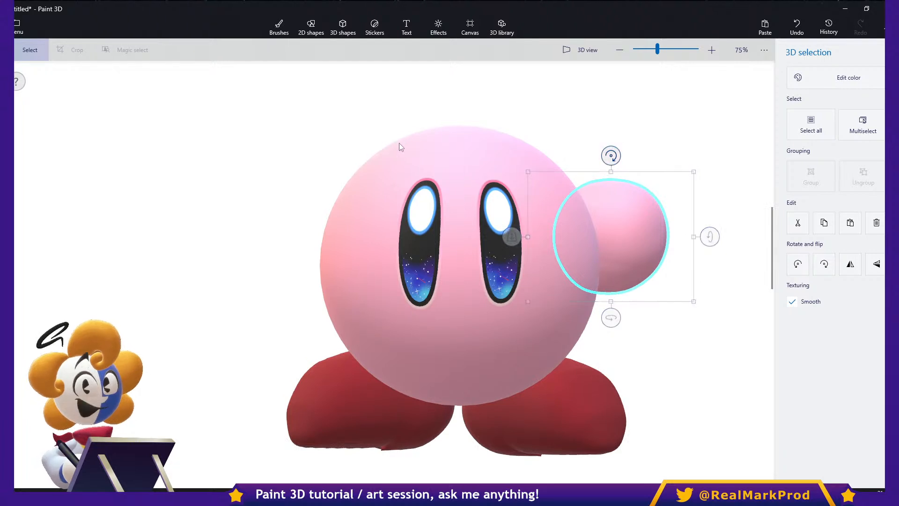
left_click_drag(611, 156, 662, 174)
left_click_drag(618, 232, 592, 212)
- Duplicate the pink arm, flip the copy horizontally, and place it at the sphere's lower-left side
left_click(633, 234)
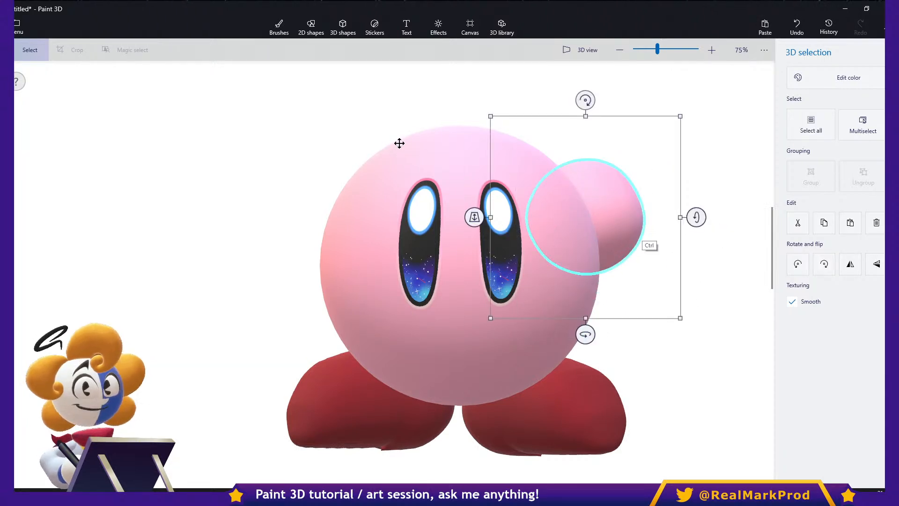
key("ctrl+c")
key("ctrl+v")
left_click(849, 264)
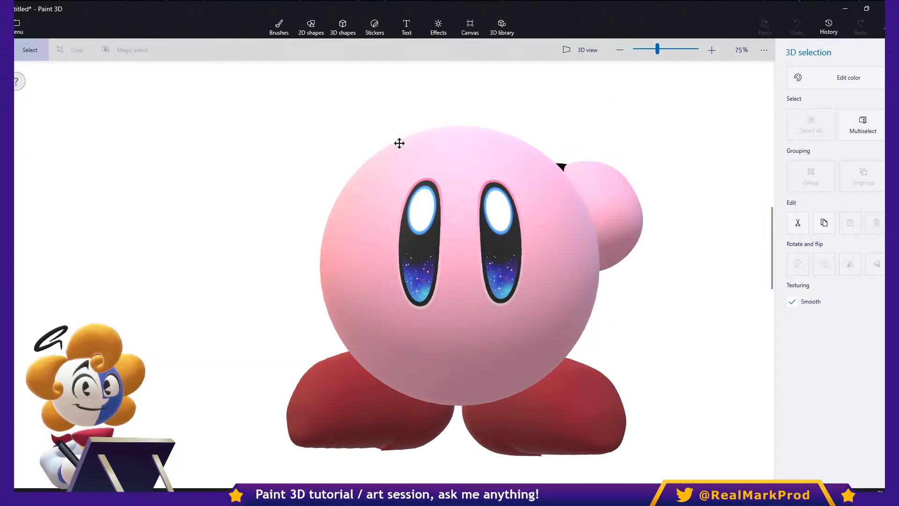
mouse_move(384, 304)
left_mouse_down()
mouse_move(290, 318)
mouse_move(334, 310)
left_mouse_up()
left_click(234, 183)
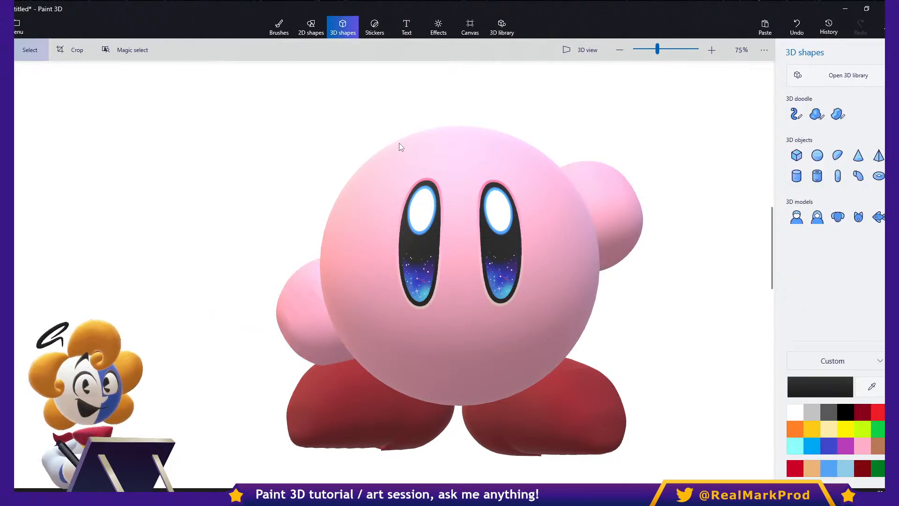
- Draw a curved smile with upturned ends below the eyes using the black 13 px Marker
left_click(279, 27)
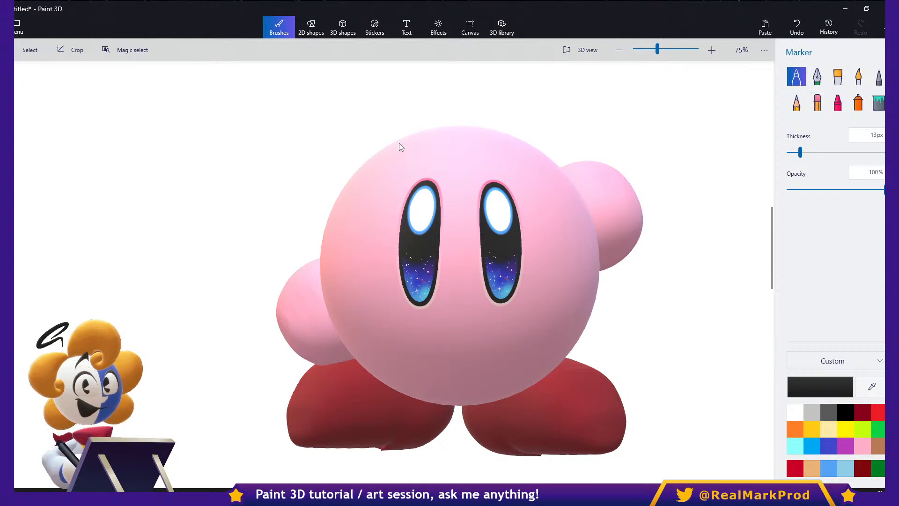
mouse_move(442, 325)
left_mouse_down()
mouse_move(468, 341)
mouse_move(484, 322)
mouse_move(444, 325)
left_mouse_up()
left_click_drag(482, 322, 489, 323)
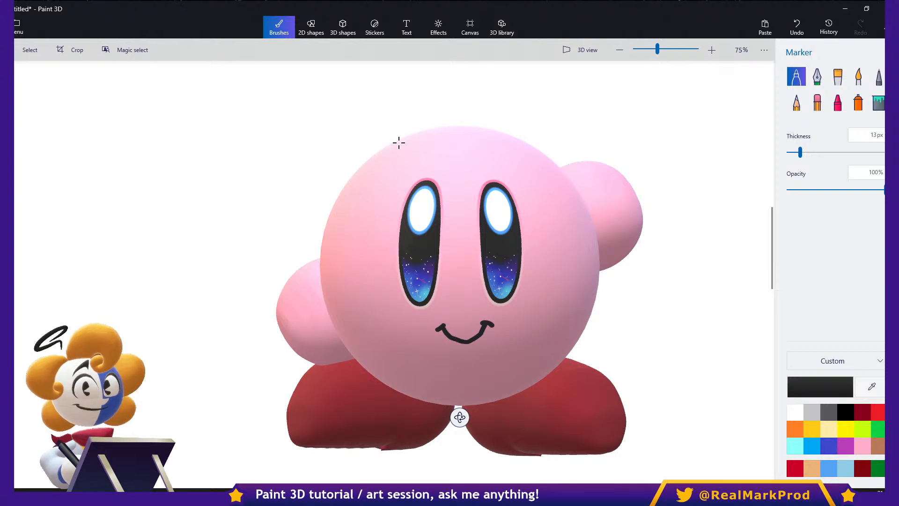
- Try drawing slanted black eyebrows above both eyes, and undo them
mouse_move(392, 162)
left_mouse_down()
mouse_move(454, 185)
mouse_move(534, 156)
left_mouse_up()
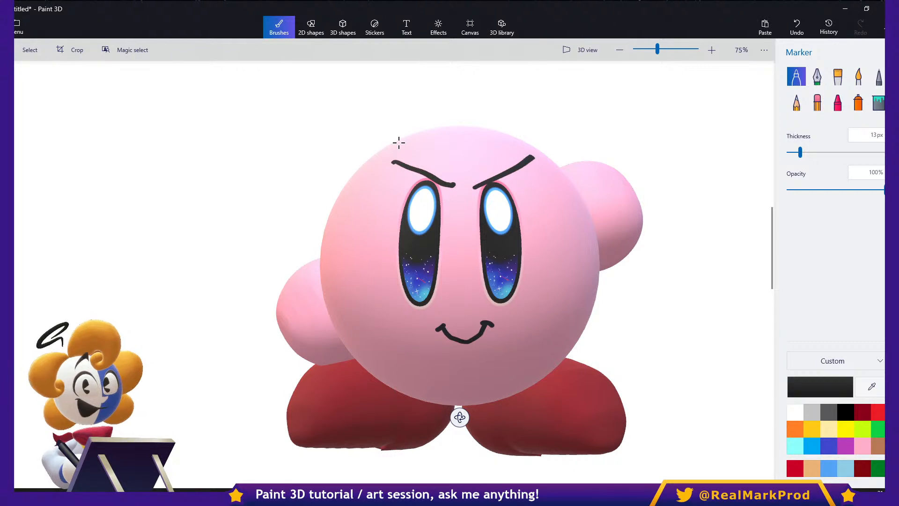
key("ctrl+z")
key("ctrl+z")
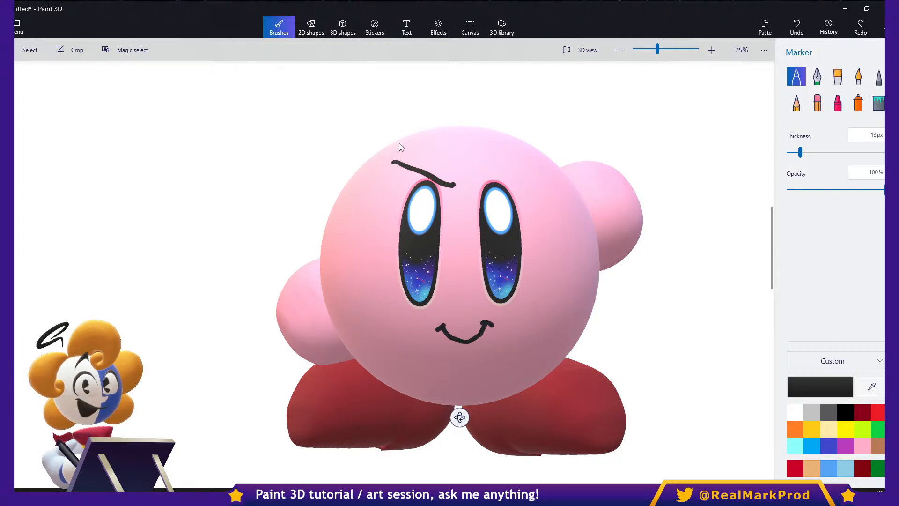
left_click(30, 50)
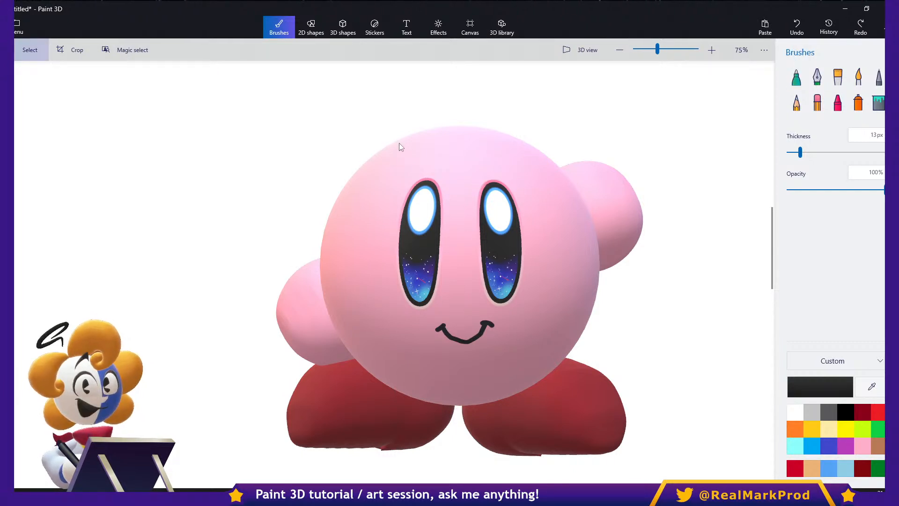
left_click_drag(632, 133, 705, 260)
left_click(706, 329)
left_click_drag(706, 330, 623, 228)
left_click(401, 147)
left_click_drag(702, 275, 650, 171)
left_click(581, 136)
left_click_drag(575, 132, 679, 213)
left_click_drag(634, 287, 723, 358)
left_click_drag(672, 240, 721, 323)
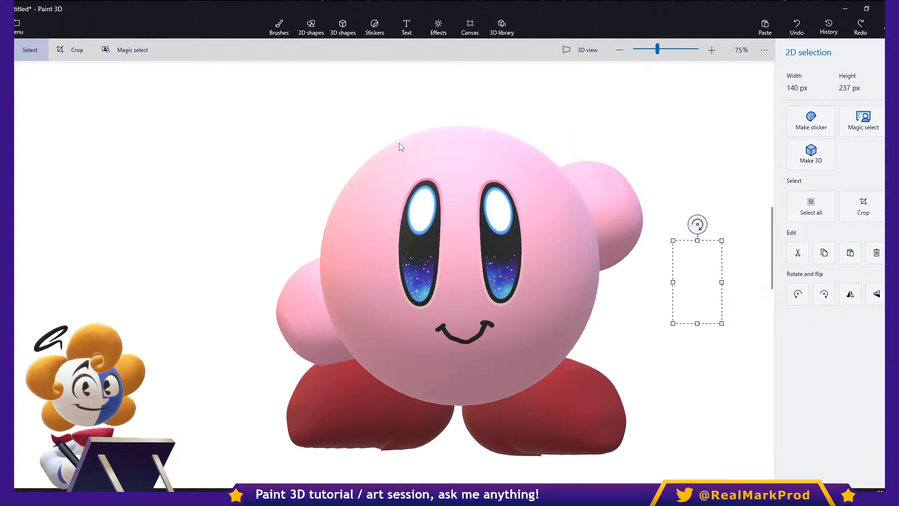
- Select the body, both arms and both feet together, scale the character down, and move it to the left of the canvas
left_click(279, 27)
left_click_drag(216, 135, 682, 462)
left_click(300, 312)
left_click(608, 243, "shift")
left_click(564, 314, "shift")
left_click(539, 410, "shift")
left_click(372, 417, "shift")
left_click_drag(681, 116, 508, 261, "ctrl")
left_click_drag(489, 326, 166, 325, "shift")
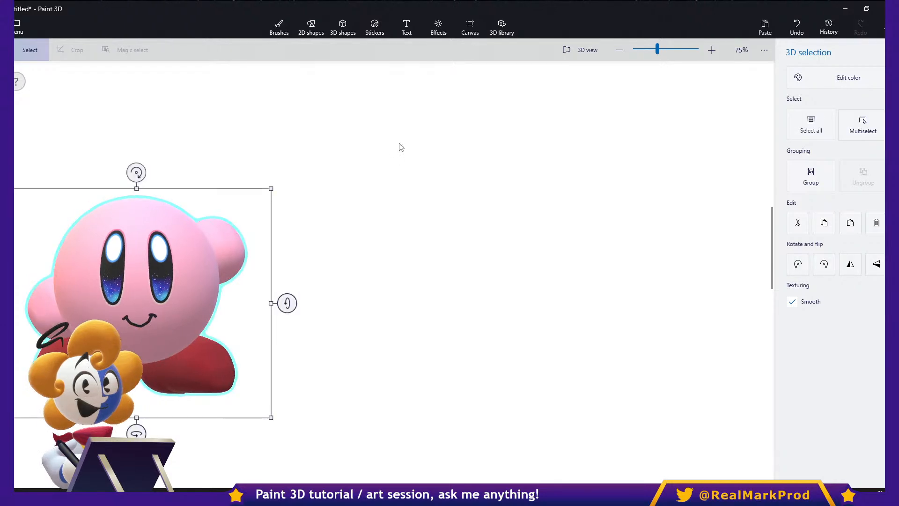
left_click(399, 143)
left_click_drag(375, 154, 453, 259)
left_click(399, 143)
- Add a 3D sphere right of the pink character and color it indigo (hex 3f48cc)
left_click(343, 27)
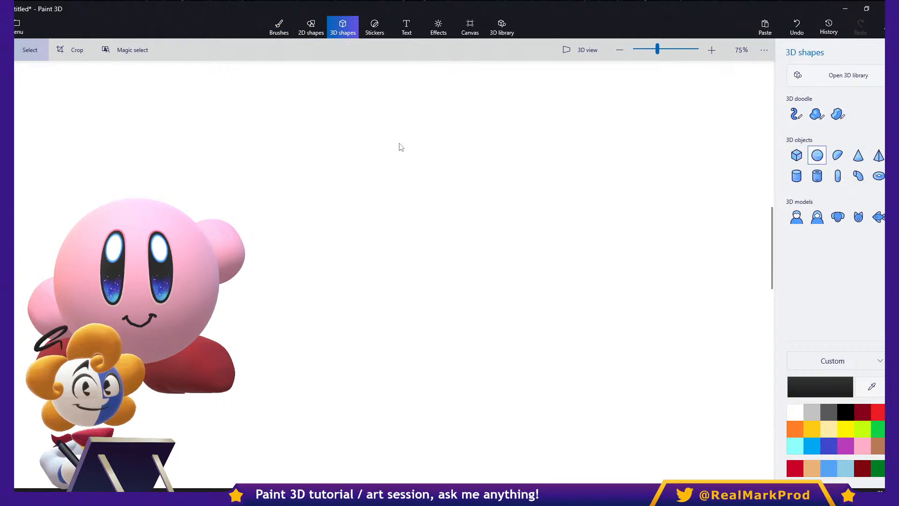
left_click(817, 155)
mouse_move(526, 231)
left_mouse_down("ctrl+shift")
mouse_move(630, 393)
mouse_move(576, 349)
mouse_move(559, 303)
mouse_move(566, 321)
left_mouse_up("ctrl+shift")
left_click(848, 77)
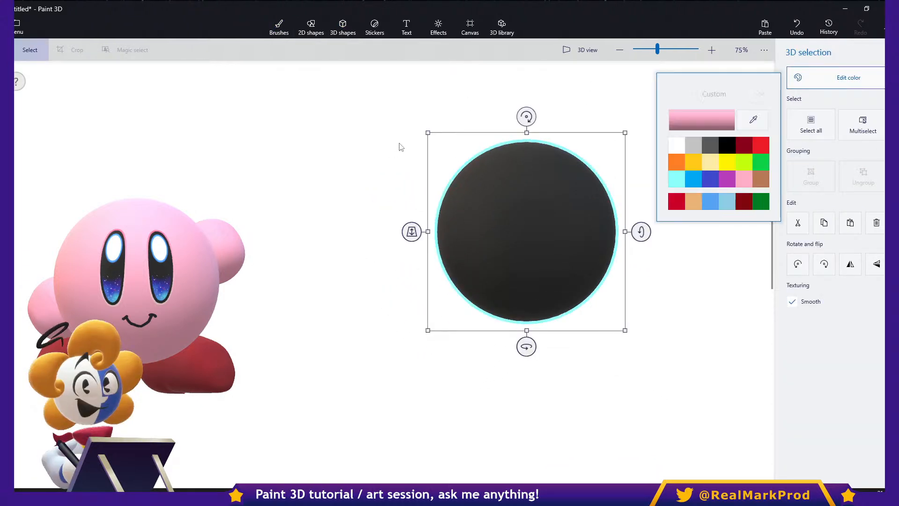
left_click(710, 178)
left_click(701, 120)
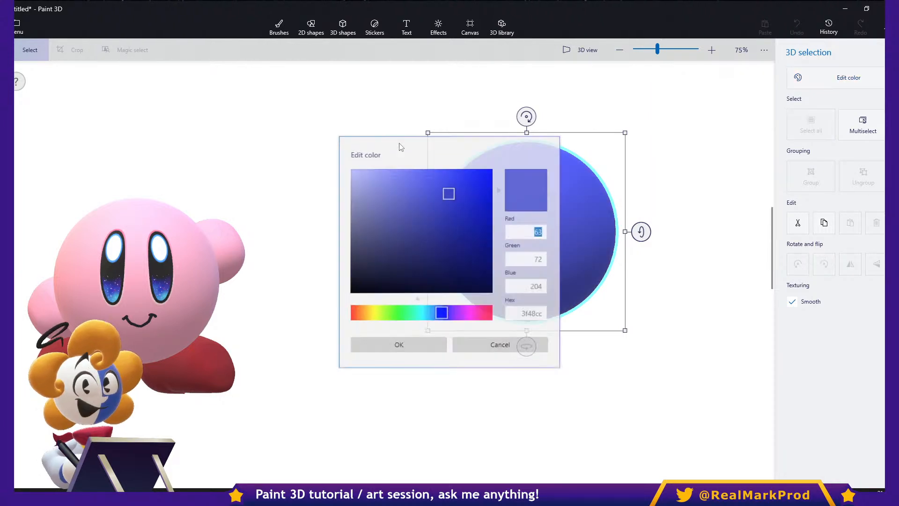
left_click(399, 344)
left_click(398, 143)
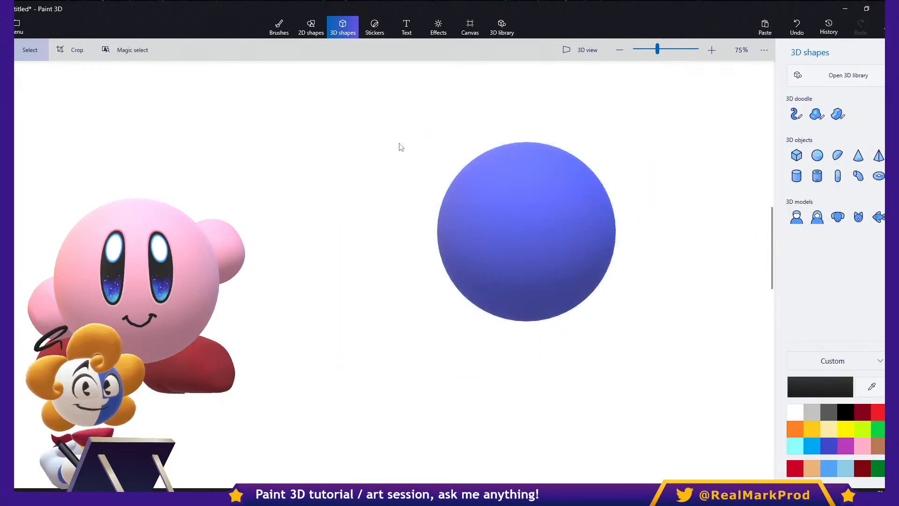
- Duplicate the indigo sphere, shrink and narrow the copy into a white oval, and place it left of the sphere's center as an eye
left_click(527, 232)
key("ctrl+c")
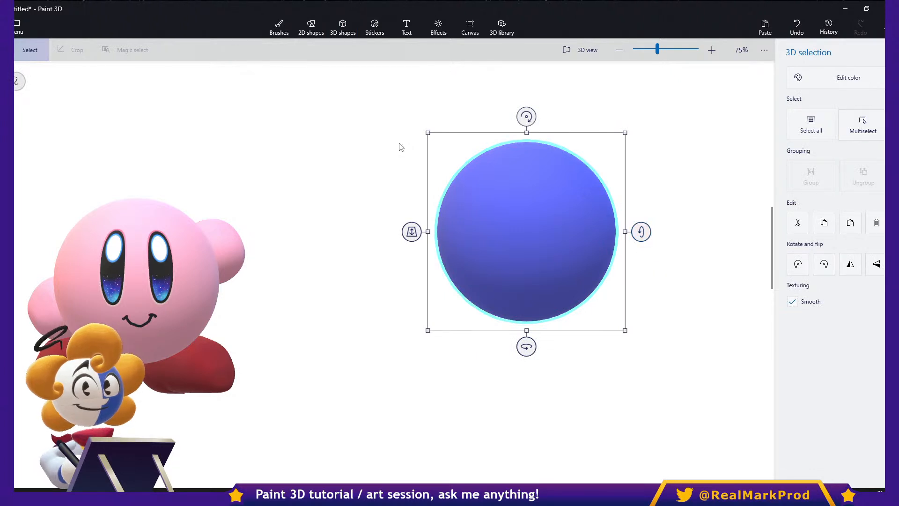
left_click_drag(625, 330, 461, 328, "ctrl")
left_click(835, 78)
left_click(676, 145)
left_click_drag(576, 231, 527, 241, "ctrl")
left_click_drag(526, 297, 554, 297, "ctrl")
left_click_drag(576, 231, 500, 213)
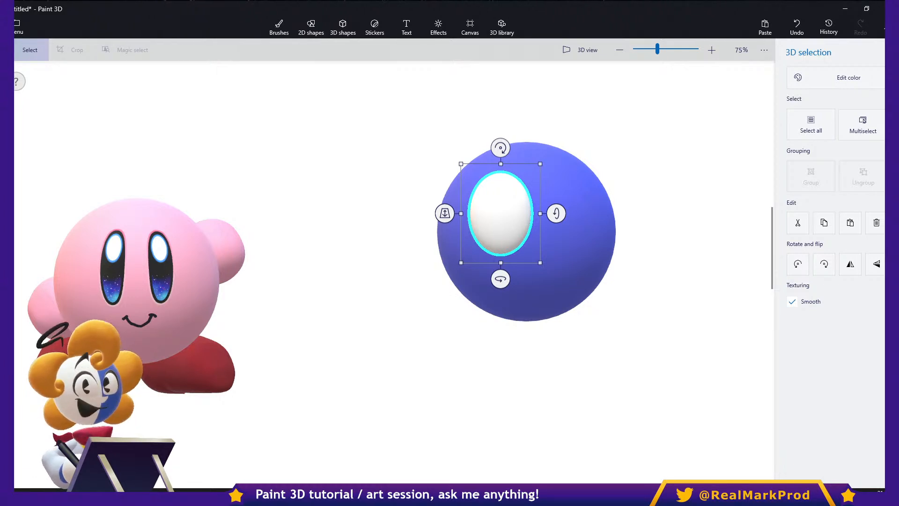
- Recolor the pink character's body with the pink sampled from its own surface, wiping off the painted eyes and mouth
middle_click_drag(406, 129, 673, 89)
middle_click_drag(422, 228, 530, 243)
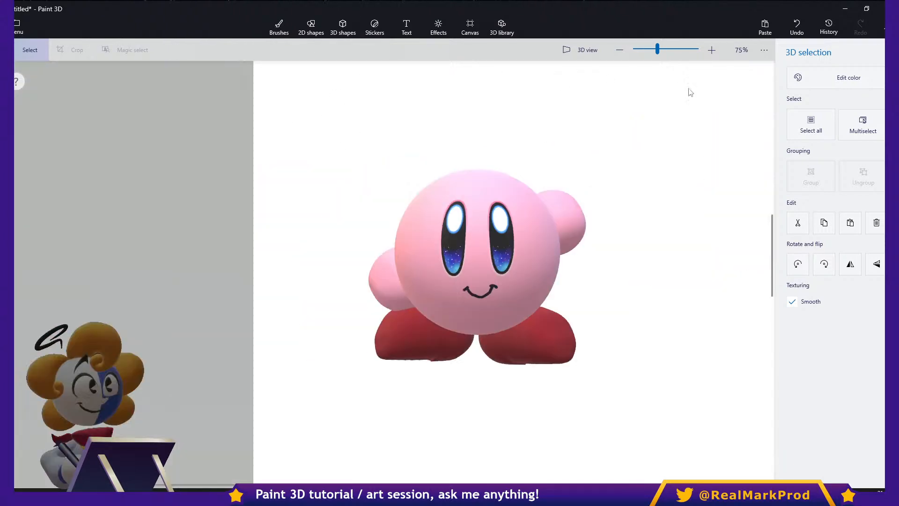
scroll(529, 243, "up", 2)
right_click(530, 243)
left_click(513, 229)
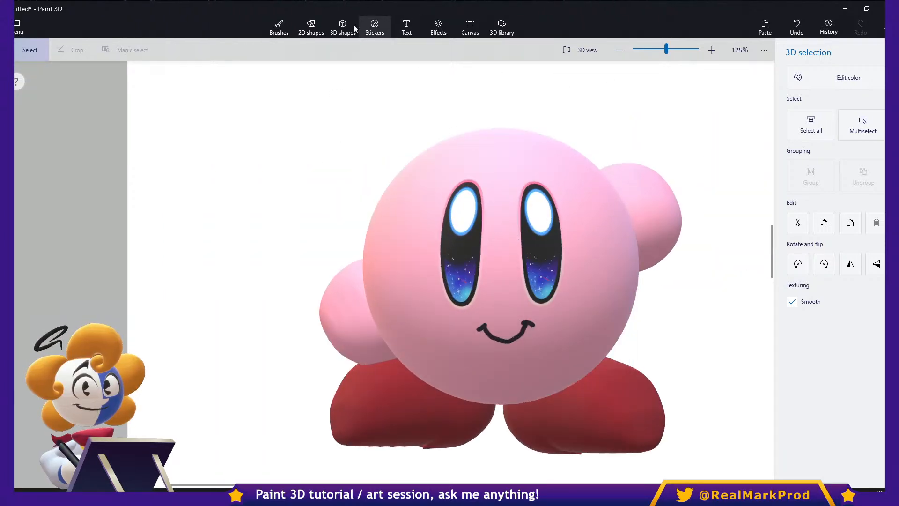
left_click(279, 27)
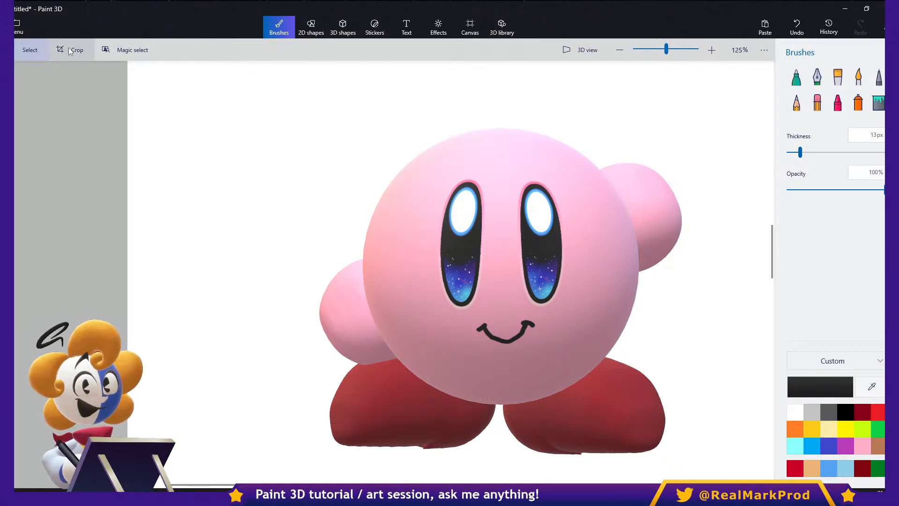
left_click(485, 162)
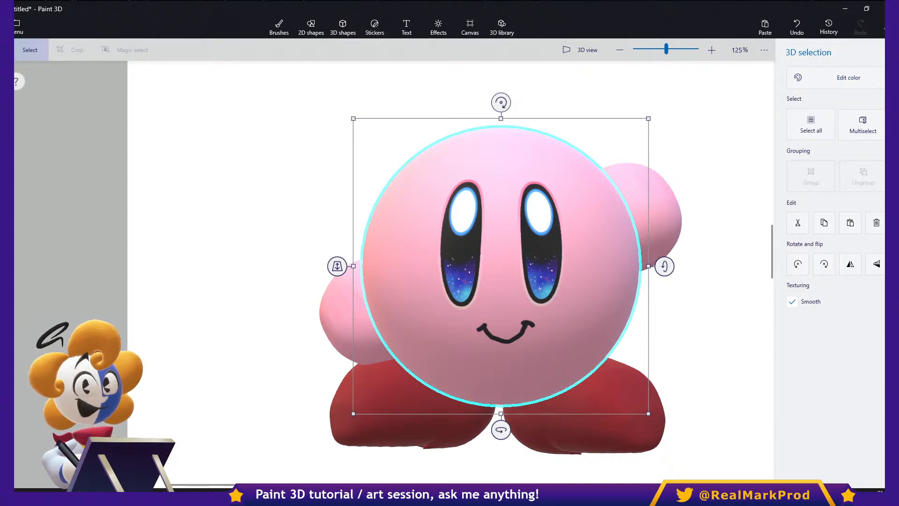
left_click(848, 83)
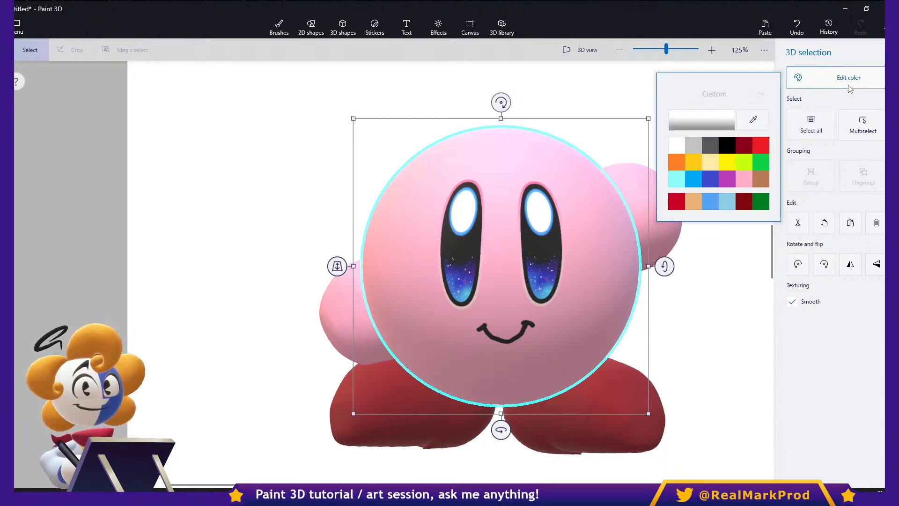
left_click(757, 121)
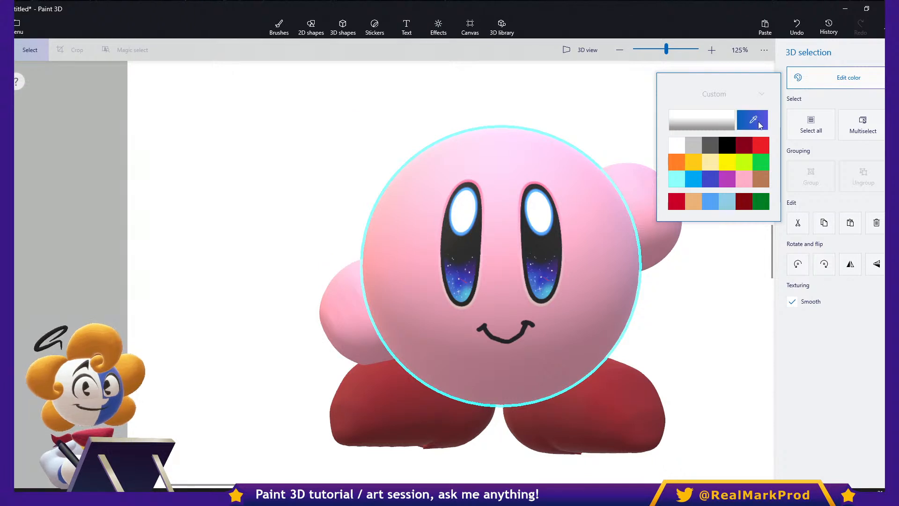
left_click(585, 206)
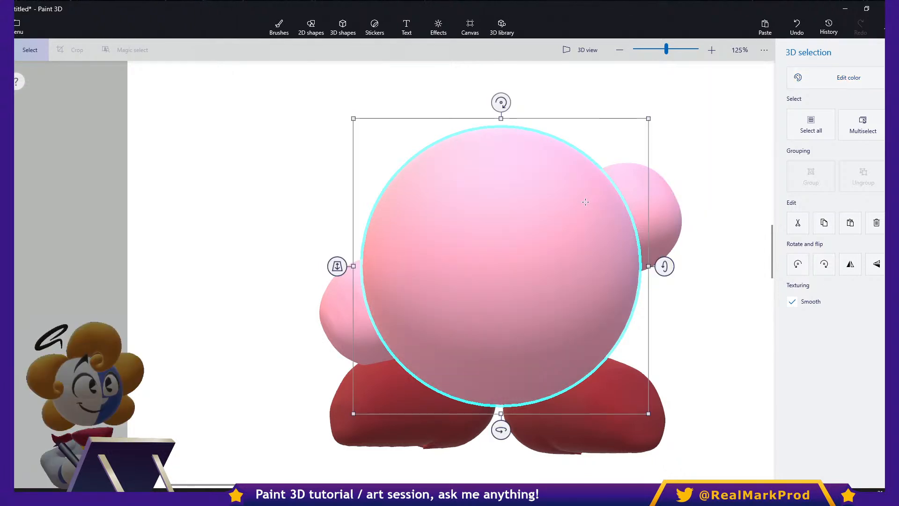
left_click(696, 163)
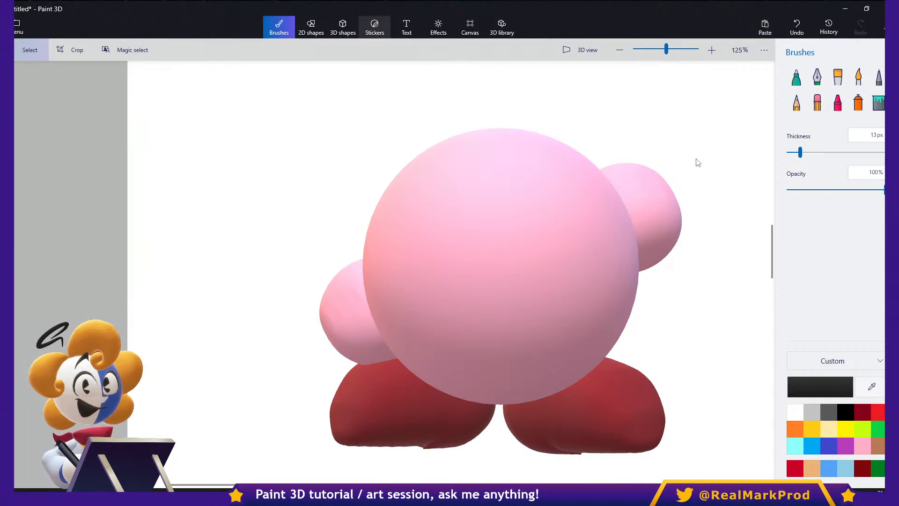
- Apply the custom eye sticker to the pink character's body as one giant eye, stretched to cover nearly the whole sphere
left_click(375, 28)
left_click(837, 204)
left_click_drag(423, 274, 643, 274)
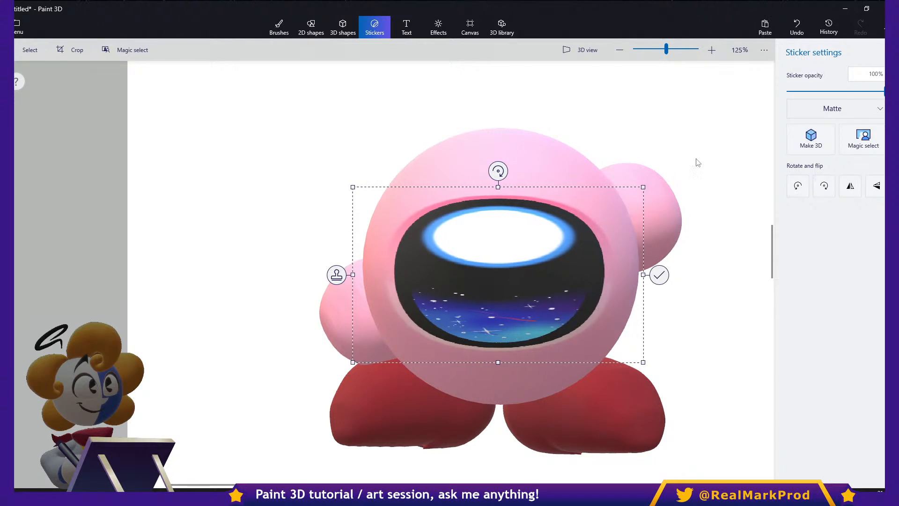
left_click_drag(497, 187, 498, 103)
left_click_drag(498, 366, 498, 443)
left_click_drag(642, 273, 668, 273)
left_click_drag(352, 273, 316, 273)
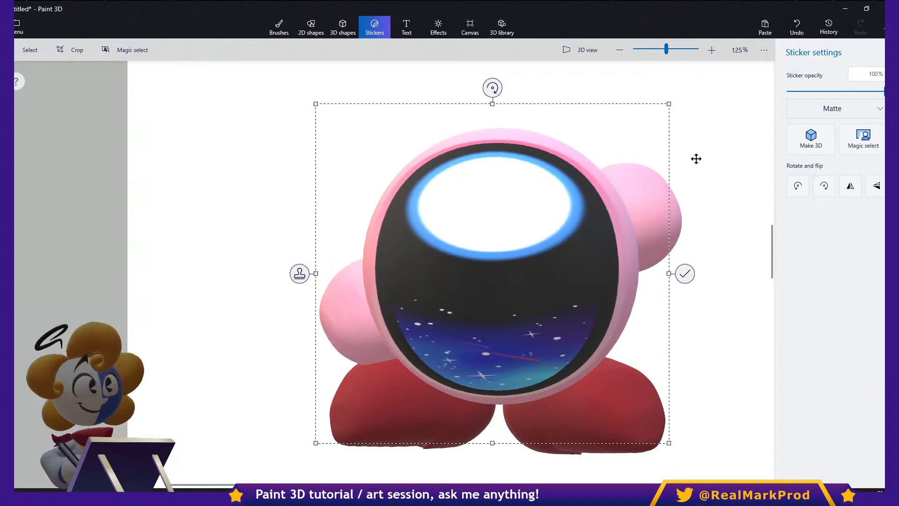
left_click(697, 161)
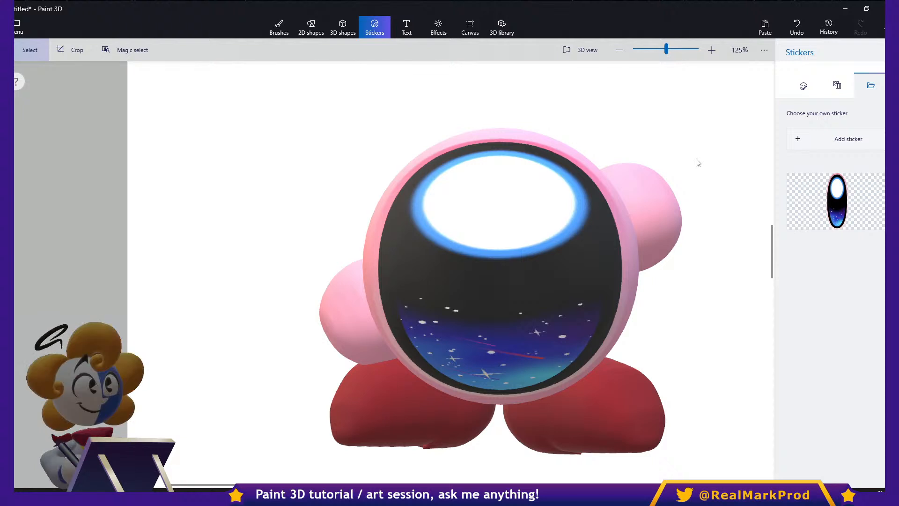
- Examine the indigo sphere and the giant eye sticker on the pink character up close
scroll(698, 162, "right", 3)
scroll(698, 163, "right", 8)
scroll(698, 163, "right", 3)
scroll(698, 162, "up", 2)
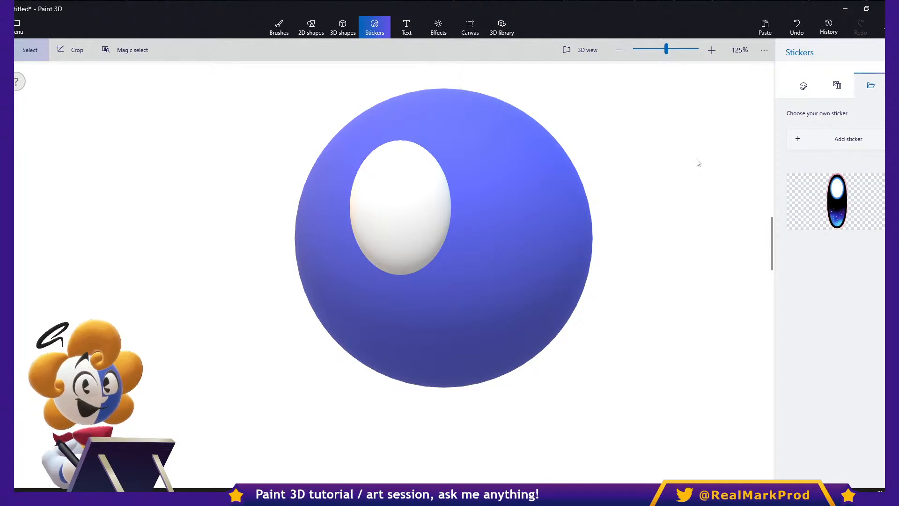
middle_click_drag(234, 276, 676, 357)
scroll(676, 357, "down", 1)
middle_click_drag(447, 368, 642, 260)
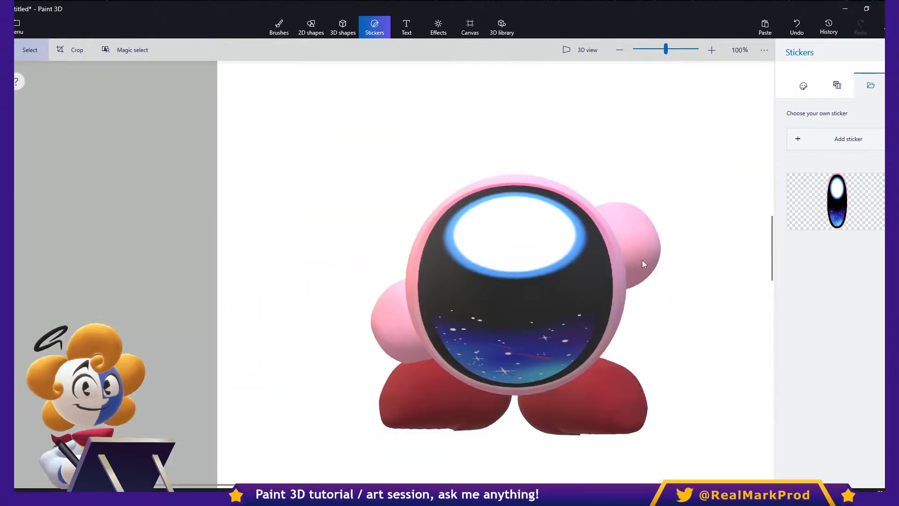
scroll(572, 308, "up", 2)
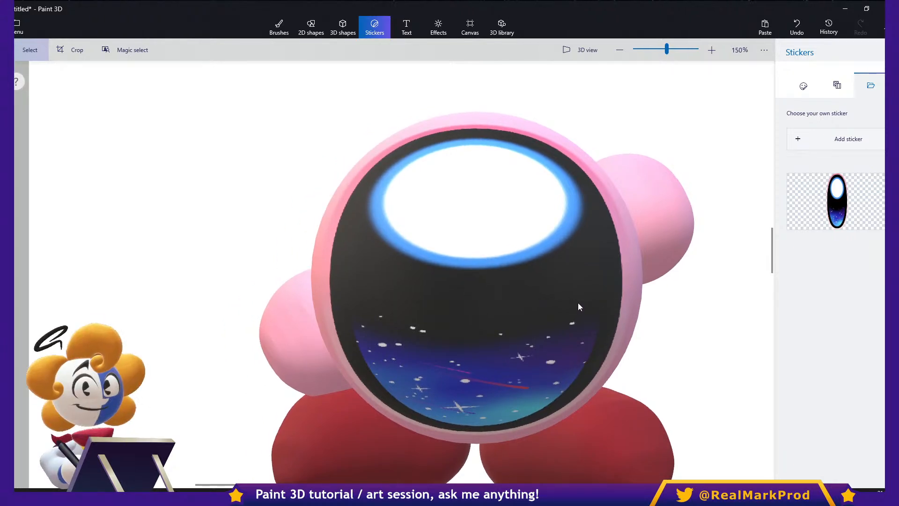
middle_click_drag(600, 304, 428, 293)
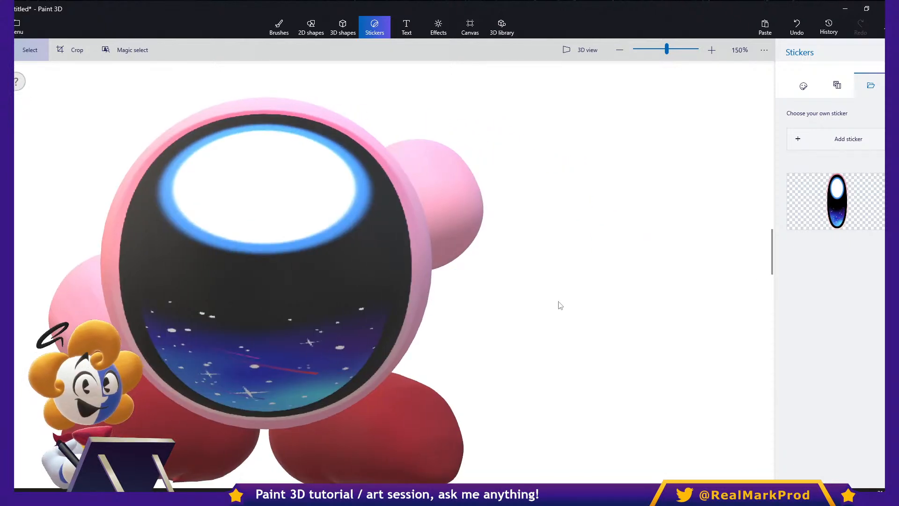
- Enlarge the white oval eye on the indigo sphere, and place a duplicate beside it as the right eye
middle_click_drag(560, 301, 301, 291)
mouse_move(492, 294)
middle_mouse_down()
mouse_move(282, 305)
mouse_move(305, 321)
mouse_move(387, 339)
mouse_move(382, 362)
middle_mouse_up()
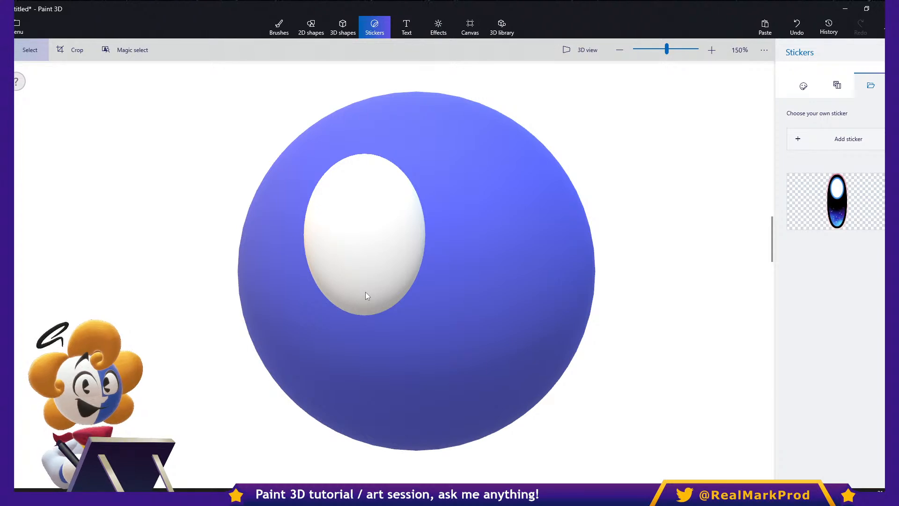
left_click(365, 291)
left_click_drag(435, 145, 456, 115)
left_click_drag(366, 292, 336, 327)
key("ctrl+c")
key("ctrl+v")
left_click_drag(366, 292, 524, 292, "shift")
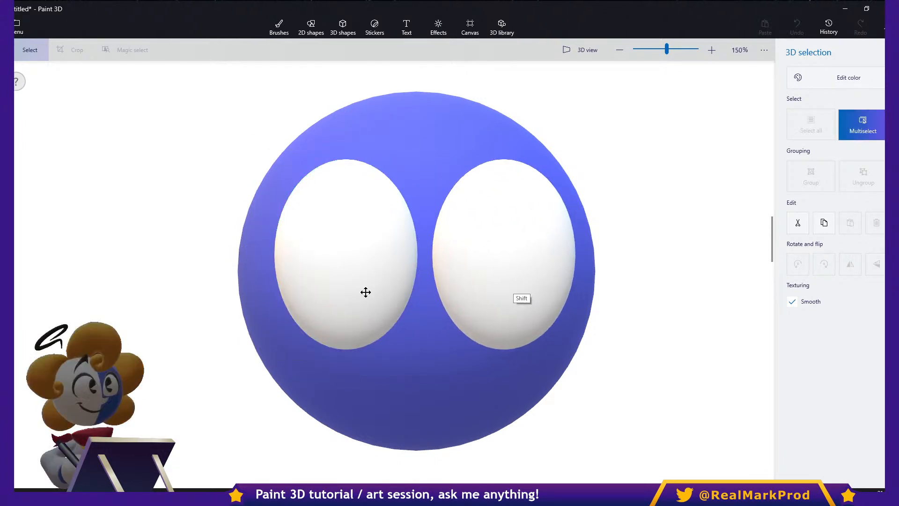
- Select both white eyes together, scale them down slightly, and recenter them on the indigo sphere
left_click(366, 292, "shift")
left_click_drag(582, 149, 544, 180, "ctrl")
left_click_drag(366, 292, 359, 285)
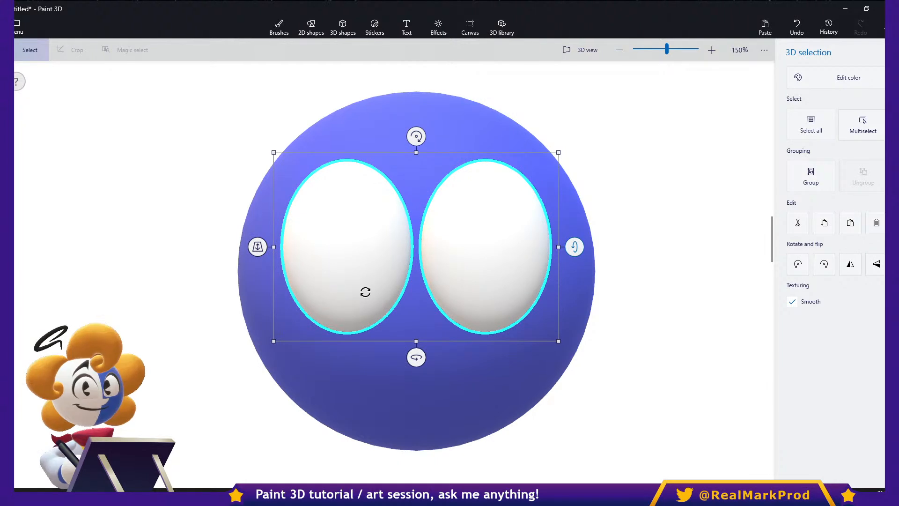
key("Escape")
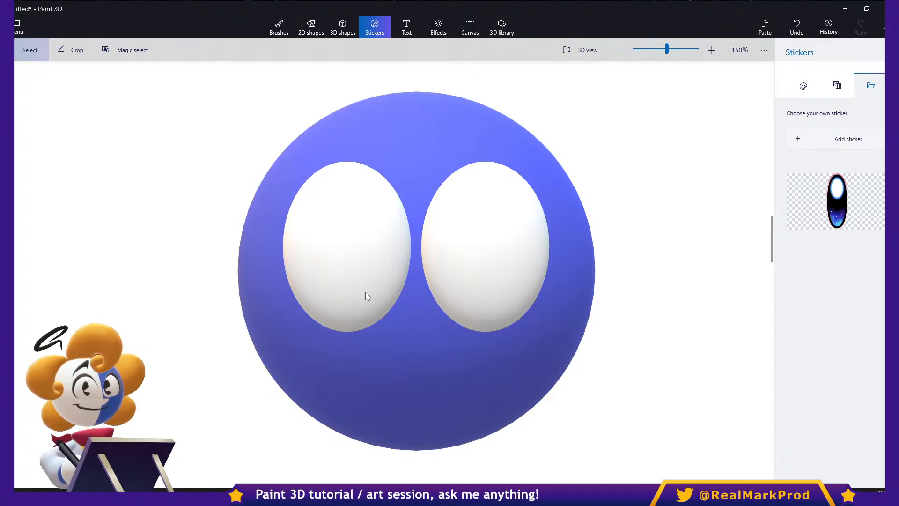
- Draw a dark teardrop with the soft edge 3D doodle at the indigo sphere's upper right, and widen it
left_click(342, 28)
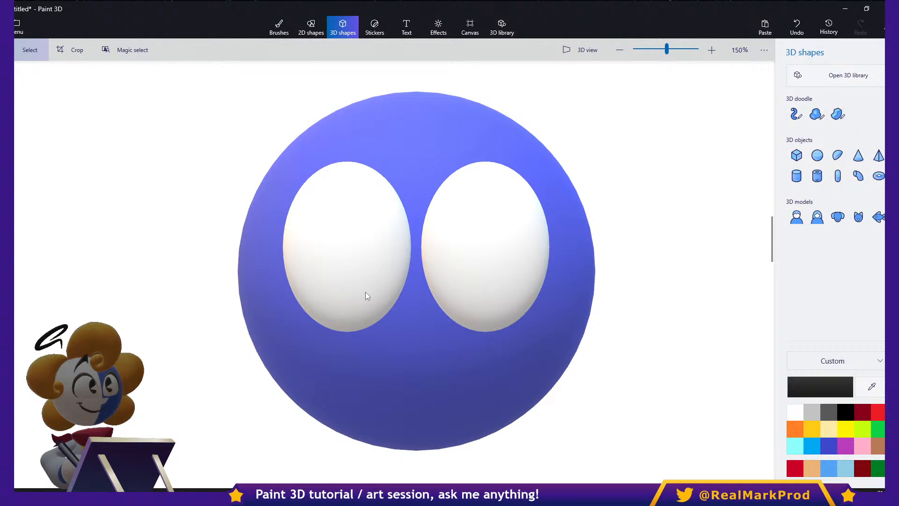
left_click(816, 113)
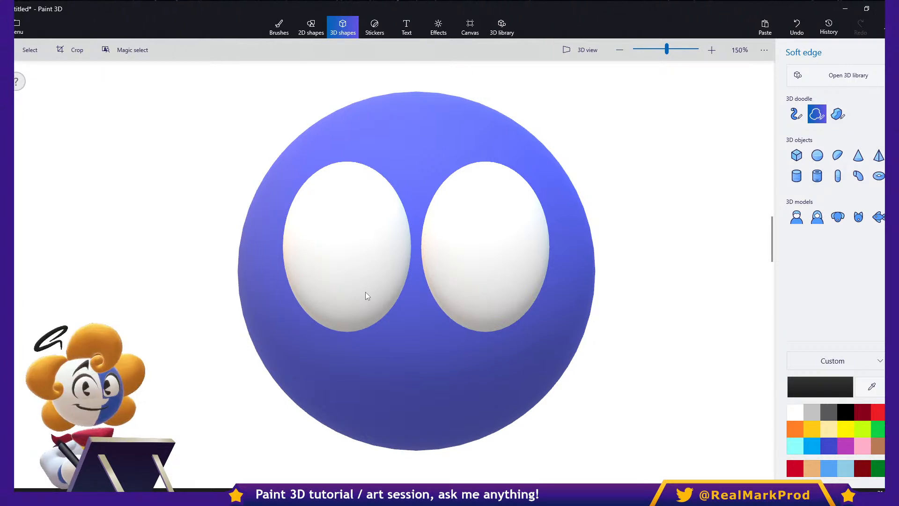
scroll(366, 292, "up", 3)
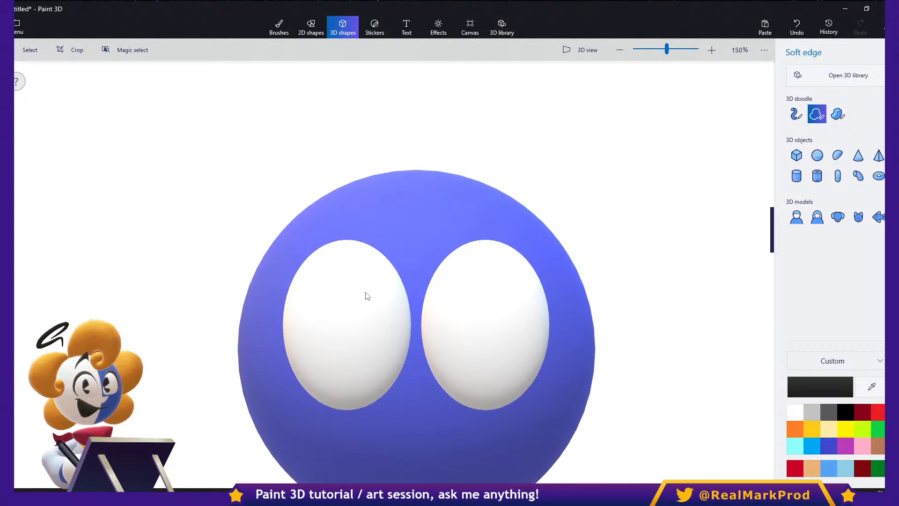
scroll(366, 296, "down", 2)
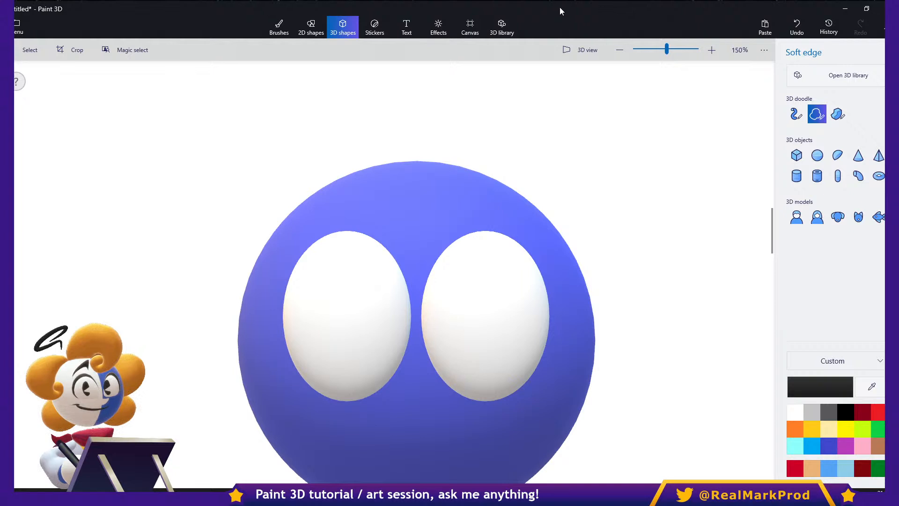
mouse_move(659, 305)
left_mouse_down()
mouse_move(604, 213)
mouse_move(667, 98)
mouse_move(686, 115)
mouse_move(718, 183)
mouse_move(712, 265)
mouse_move(681, 298)
mouse_move(658, 306)
left_mouse_up()
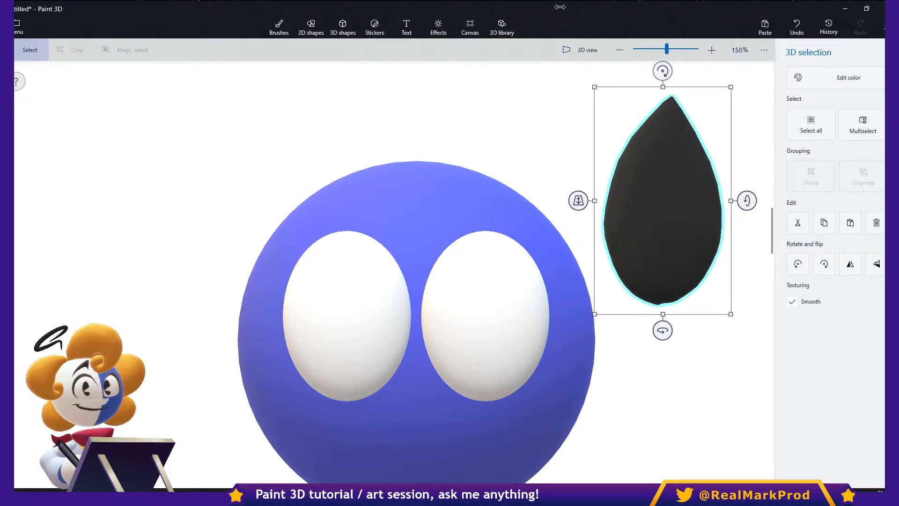
key("ctrl+c")
left_click_drag(723, 215, 760, 253, "ctrl")
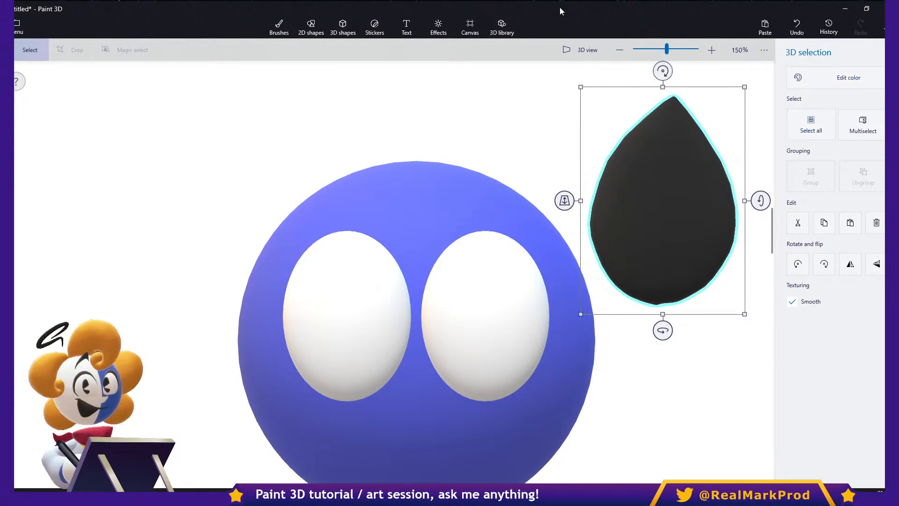
- Color the teardrop golden yellow and give it the Polished metal finish
left_click(835, 77)
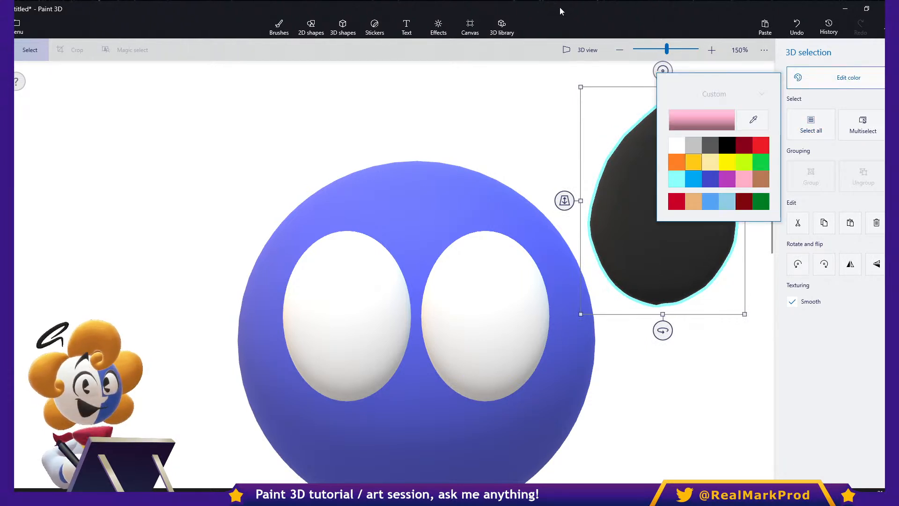
left_click(693, 162)
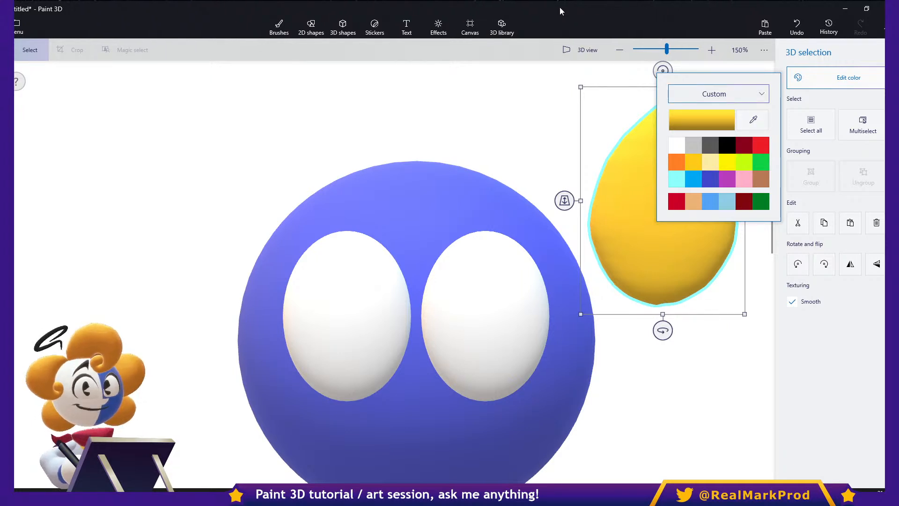
left_click(713, 94)
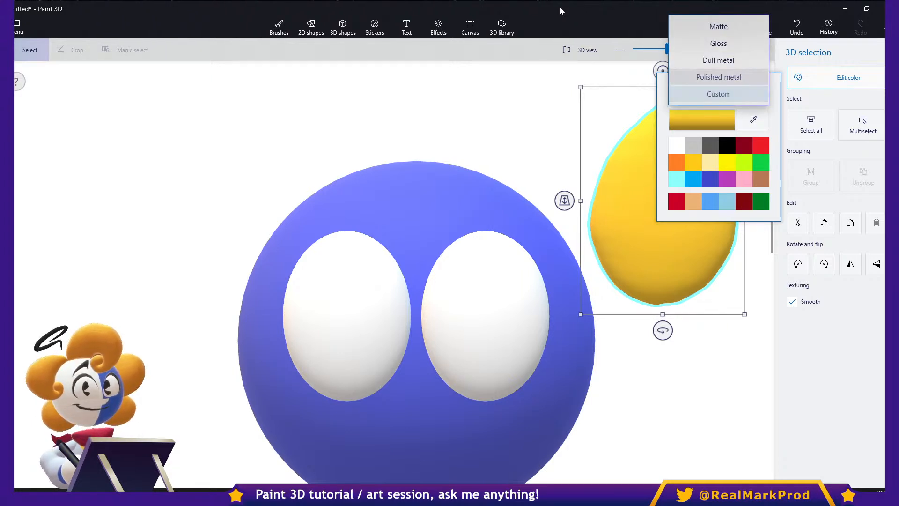
left_click(718, 77)
left_click(837, 77)
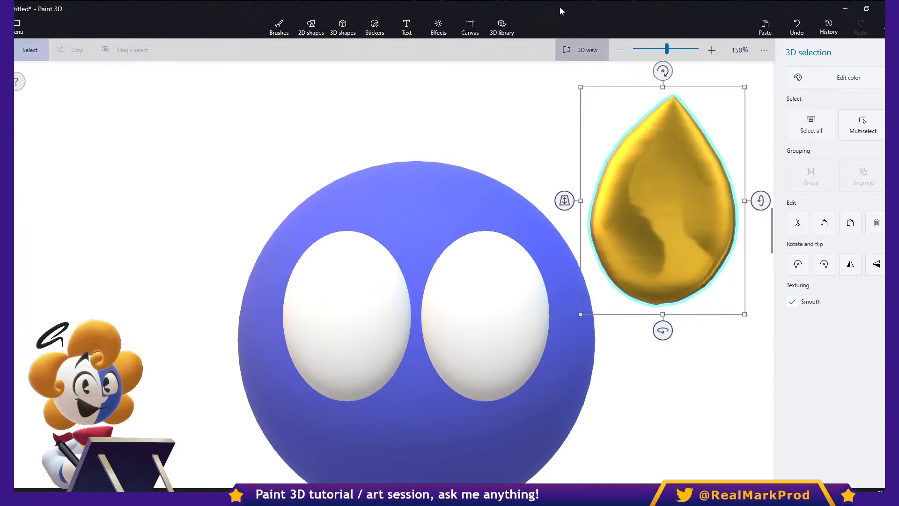
- Thicken the gold teardrop in 3D view, and place it forward on the indigo sphere's upper center, above the eyes
left_click(580, 50)
right_click_drag(374, 290, 194, 291)
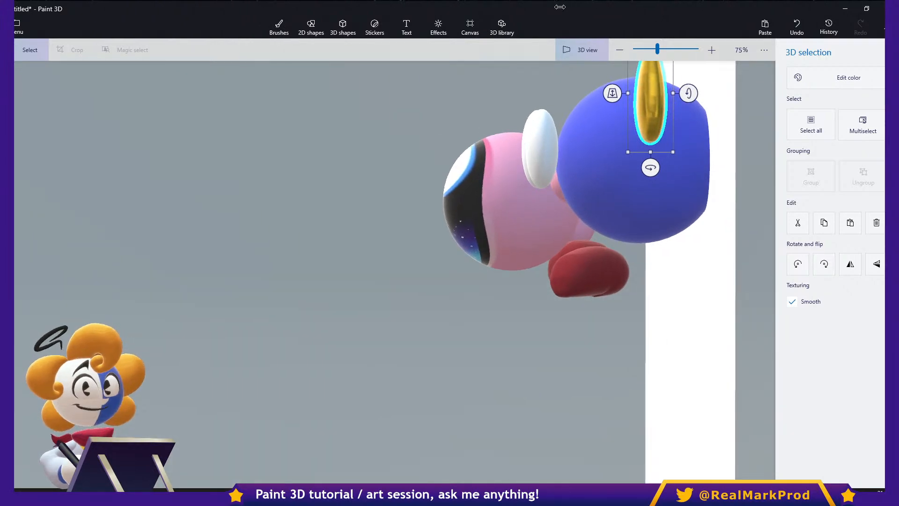
left_click_drag(673, 93, 711, 94, "ctrl")
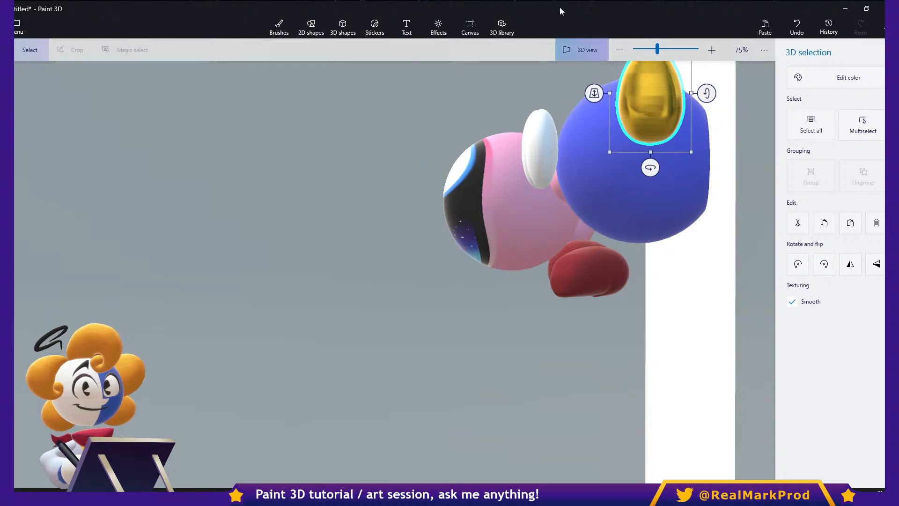
left_click(580, 50)
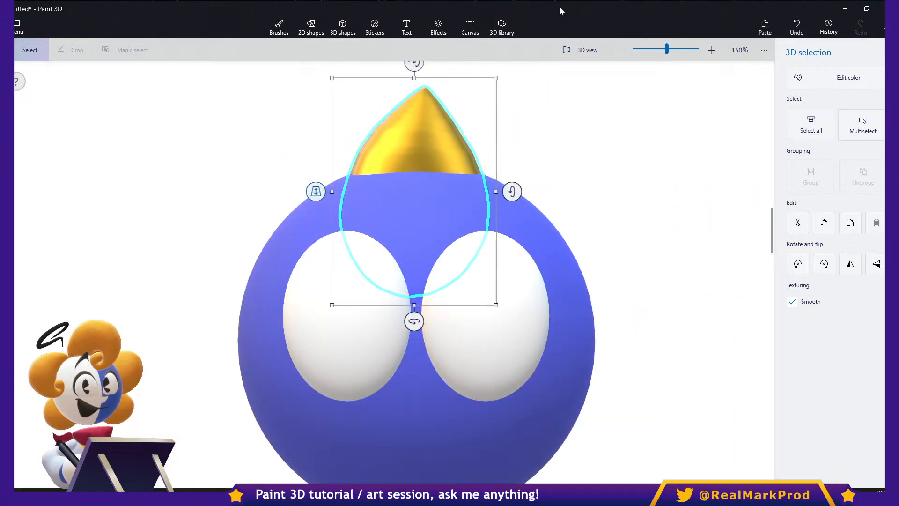
left_click_drag(315, 191, 315, 264)
- Nudge both white eyes slightly left together, and shift the gold teardrop slightly right
left_click(486, 316)
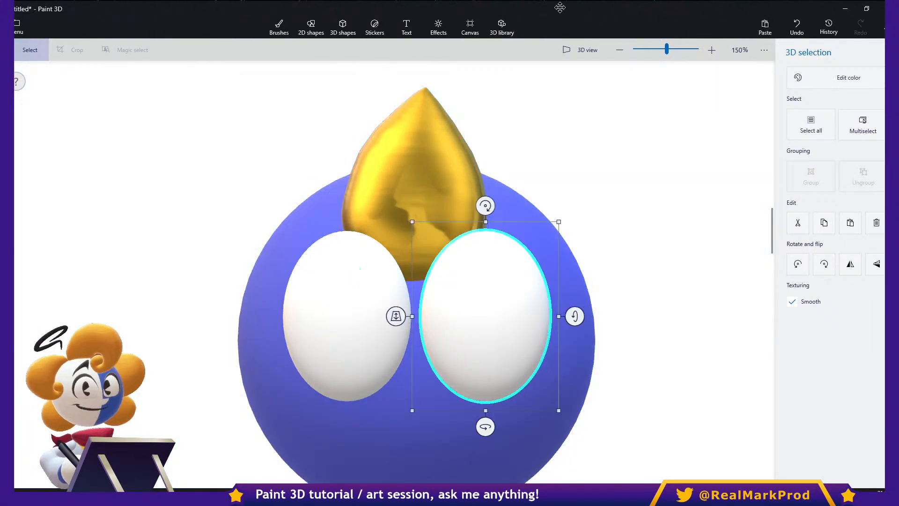
left_click(349, 318, "shift")
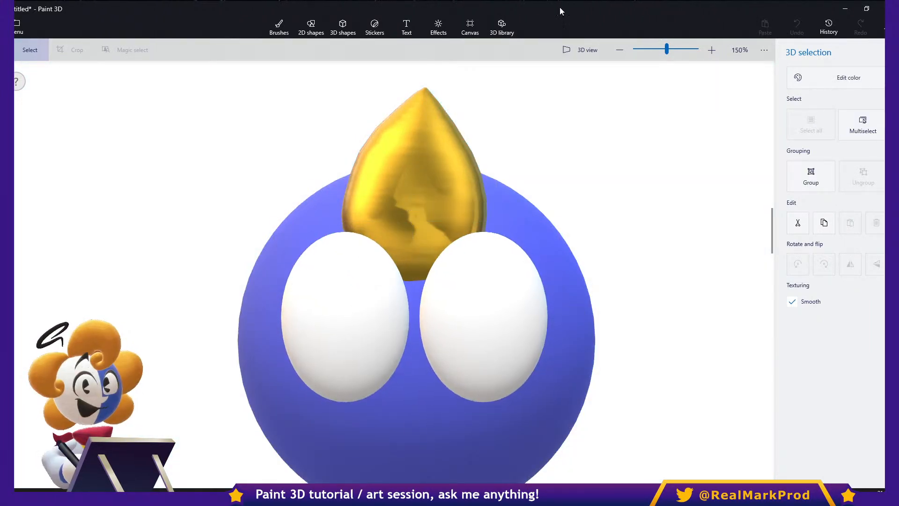
left_click_drag(416, 164, 419, 163)
left_click(632, 164)
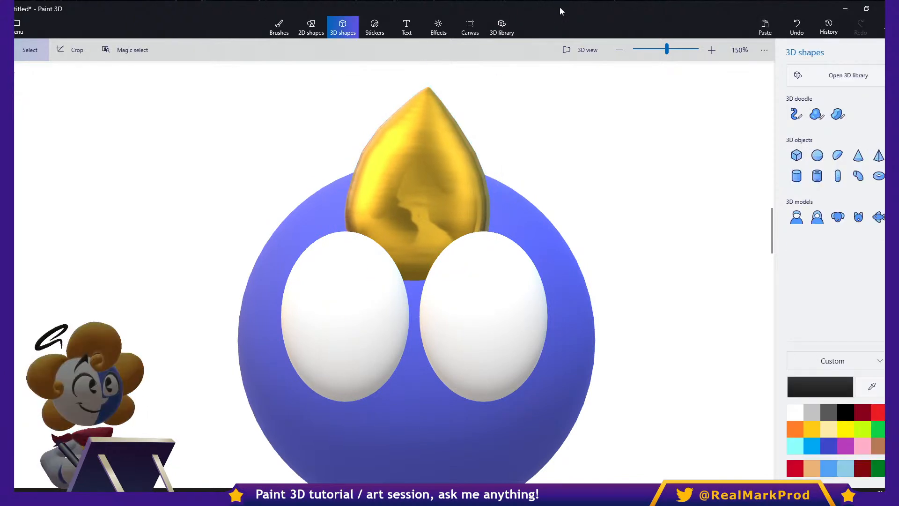
- Select both white eyes together and try turning them about their shared vertical axis
left_click(486, 316)
left_click(351, 359, "shift")
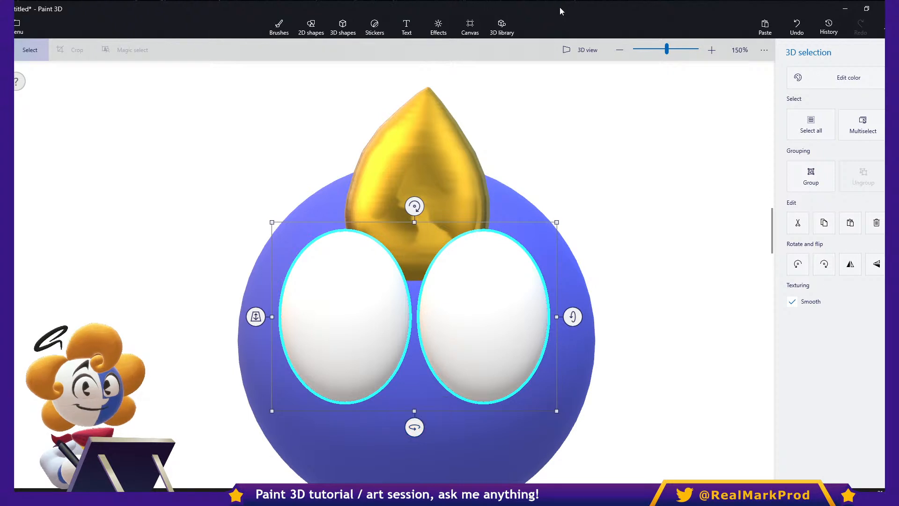
left_click(484, 316)
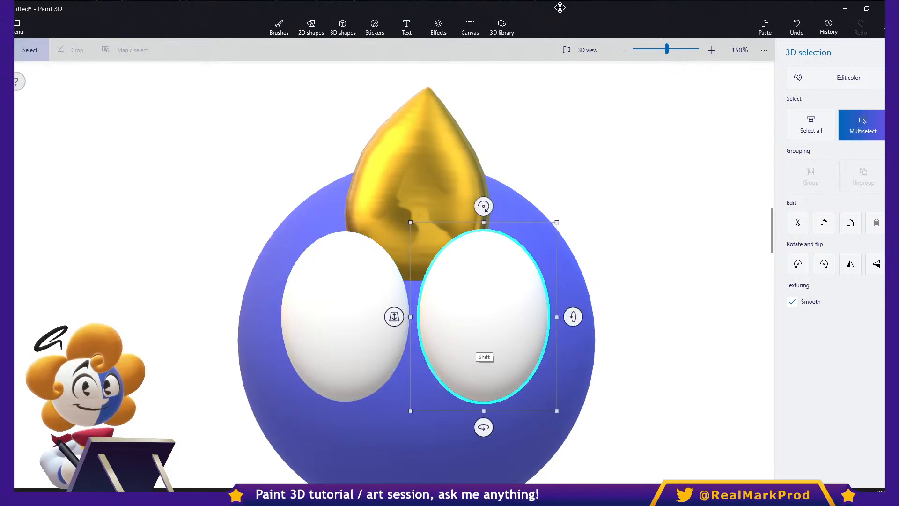
left_click(351, 352, "shift")
left_click_drag(414, 427, 281, 427)
left_click_drag(458, 317, 427, 338, "ctrl")
mouse_move(413, 426)
left_mouse_down("shift")
mouse_move(458, 426)
mouse_move(267, 425)
mouse_move(492, 425)
mouse_move(268, 427)
mouse_move(464, 425)
mouse_move(323, 427)
mouse_move(413, 425)
left_mouse_up("shift")
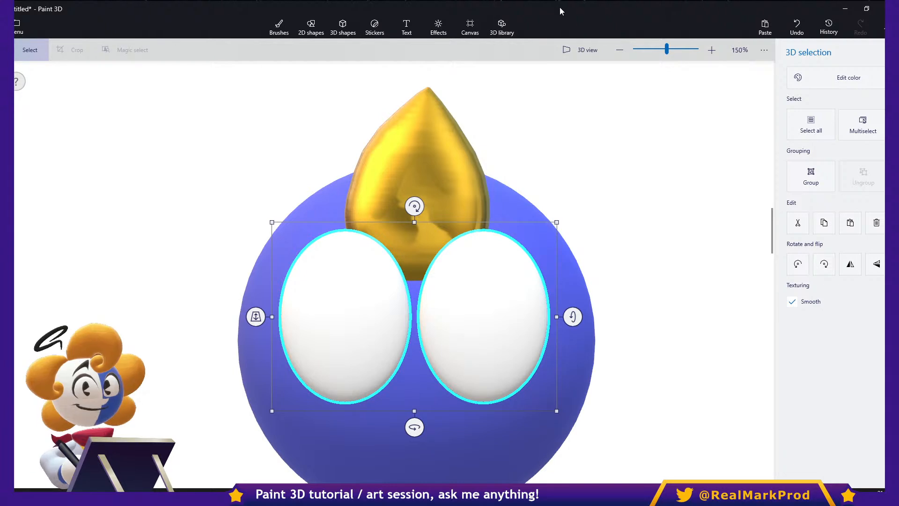
key("Escape")
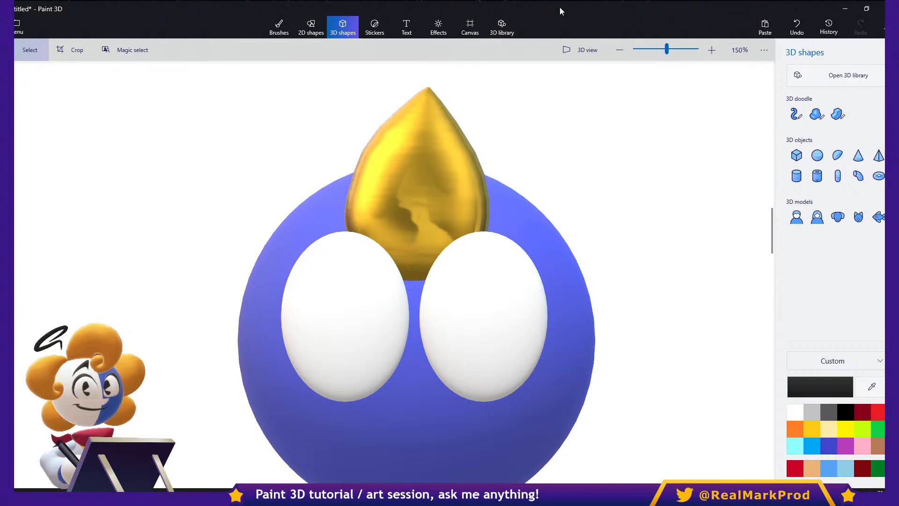
- Draw a soft edge 3D doodle beside the indigo sphere's upper right, try turning it about its vertical axis, and delete it
left_click(817, 113)
mouse_move(672, 116)
left_mouse_down()
mouse_move(567, 141)
mouse_move(566, 232)
mouse_move(604, 152)
left_mouse_up()
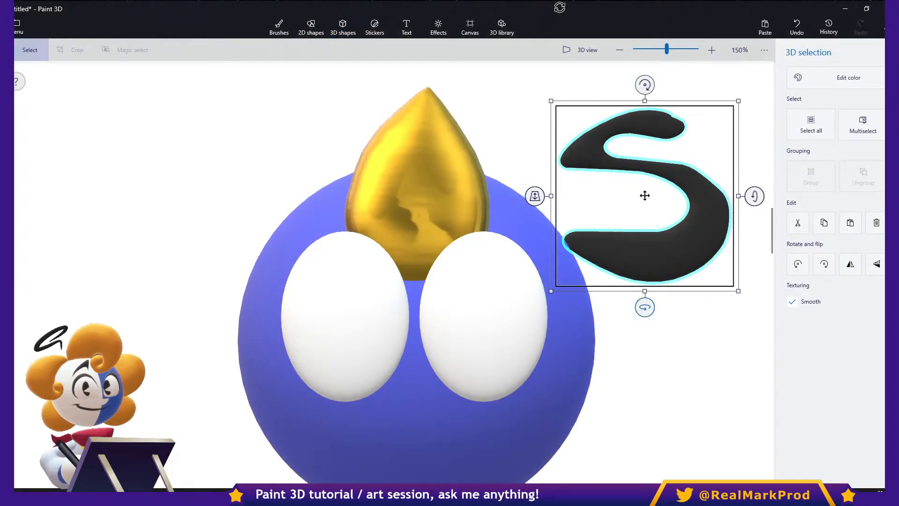
left_click_drag(645, 307, 728, 307)
left_click_drag(680, 195, 705, 202, "ctrl")
left_click_drag(645, 307, 564, 307)
key("Delete")
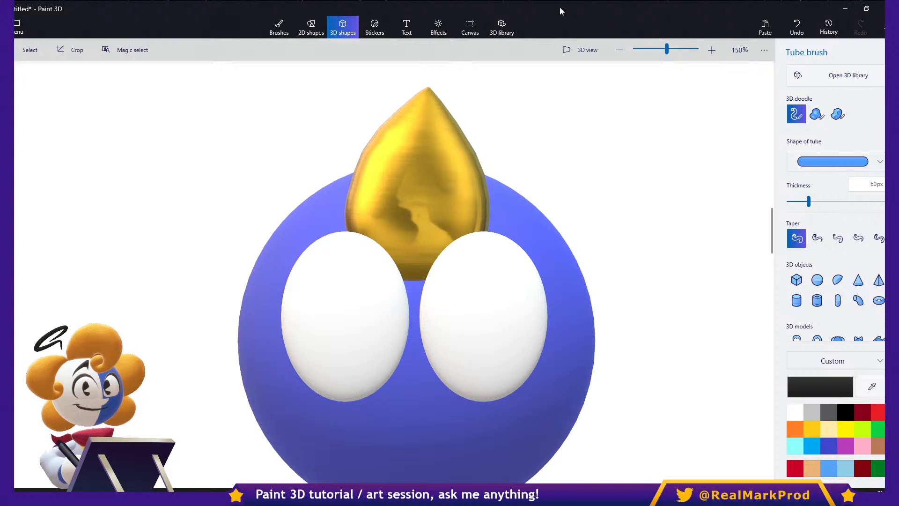
- Draw a wide dark smile with the soft edge 3D doodle across the indigo sphere's lower half, and shift it slightly down
scroll(417, 271, "down", 3)
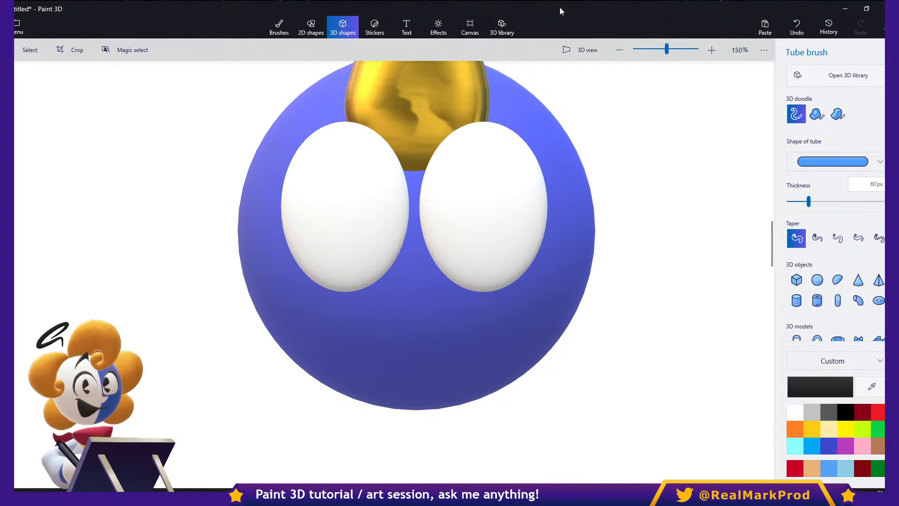
key("Left")
key("Left")
key("Left")
key("Right")
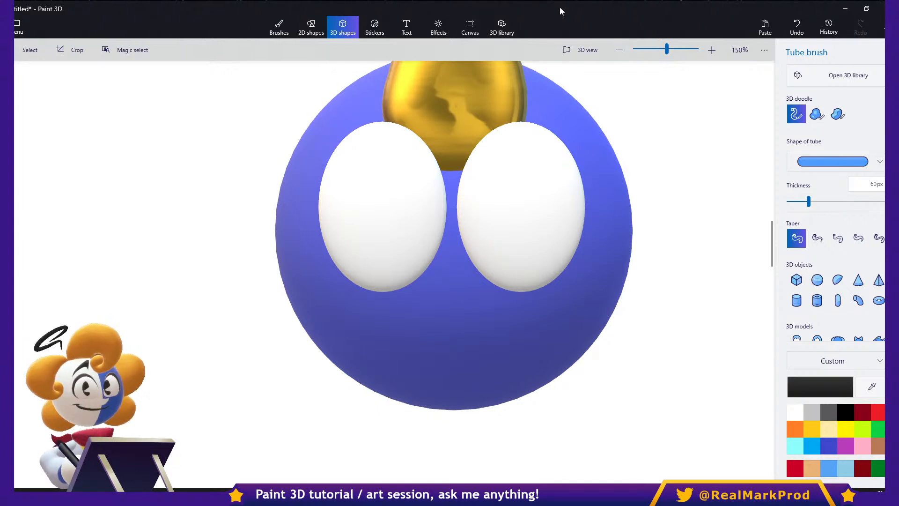
left_click(817, 114)
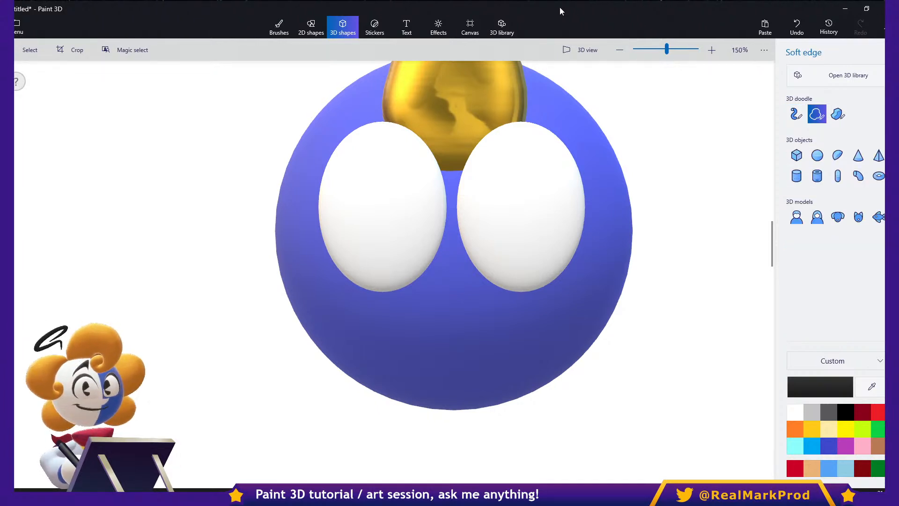
left_click_drag(301, 325, 302, 325)
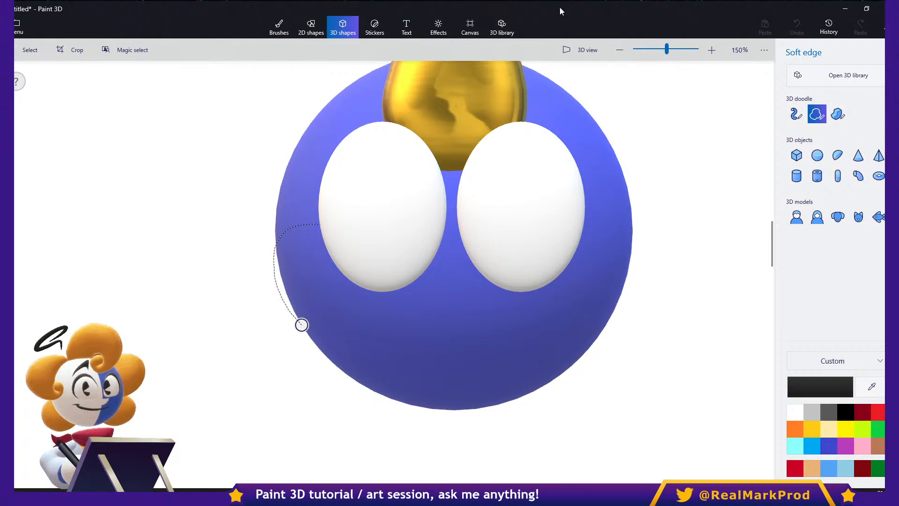
mouse_move(382, 252)
left_mouse_down()
mouse_move(487, 269)
mouse_move(585, 225)
left_mouse_up()
mouse_move(632, 262)
left_mouse_down()
mouse_move(557, 382)
mouse_move(421, 413)
left_mouse_up()
mouse_move(301, 325)
left_mouse_down()
mouse_move(249, 373)
mouse_move(248, 473)
left_mouse_up()
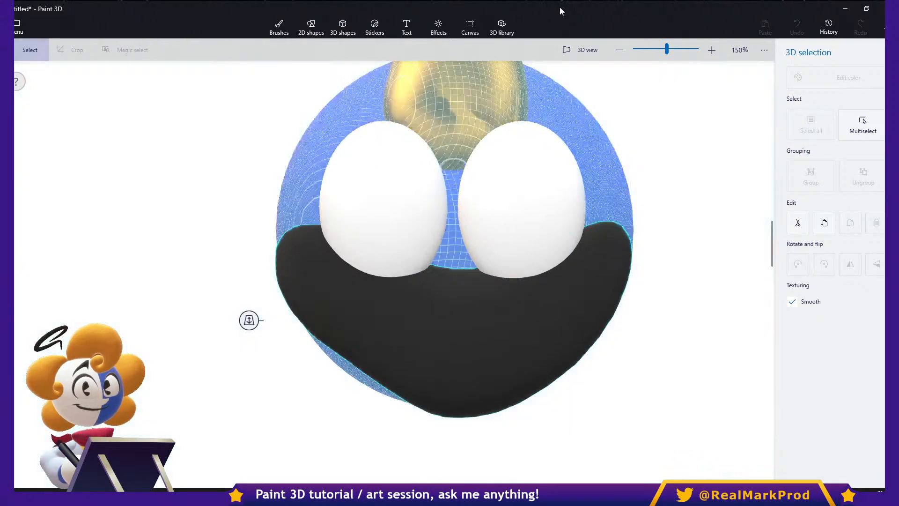
mouse_move(453, 323)
left_mouse_down()
mouse_move(402, 341)
mouse_move(378, 365)
mouse_move(450, 329)
left_mouse_up()
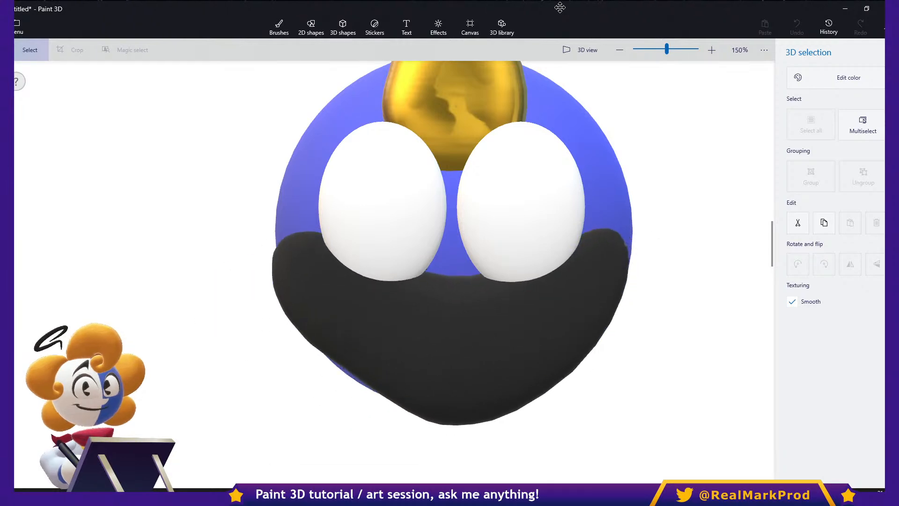
- Examine the dark smile's depth against the sphere and eyes in 3D view, and delete it
key("v")
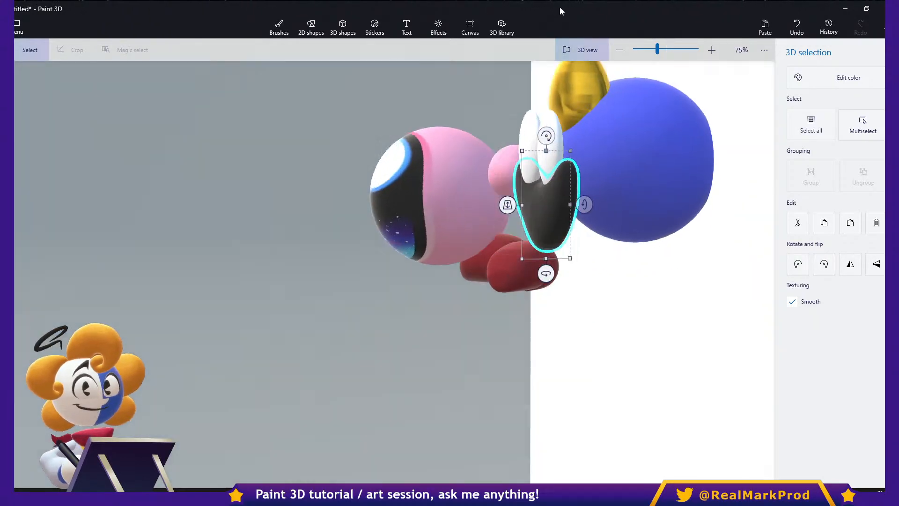
mouse_move(449, 328)
right_mouse_down()
mouse_move(430, 356)
mouse_move(412, 327)
right_mouse_up()
mouse_move(546, 205)
left_mouse_down("shift")
mouse_move(574, 205)
mouse_move(561, 205)
left_mouse_up("shift")
left_click(677, 309)
mouse_move(450, 328)
right_mouse_down()
mouse_move(487, 313)
mouse_move(702, 323)
mouse_move(580, 338)
right_mouse_up()
left_click(497, 258)
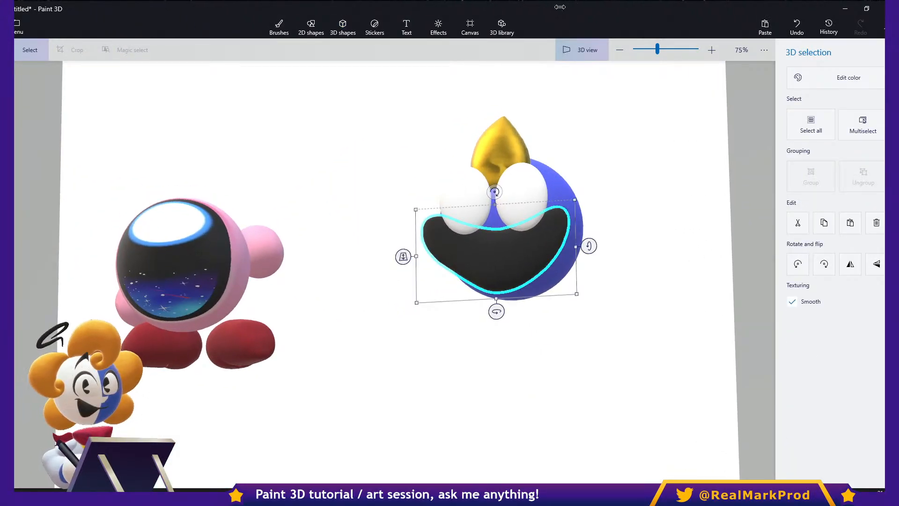
key("Delete")
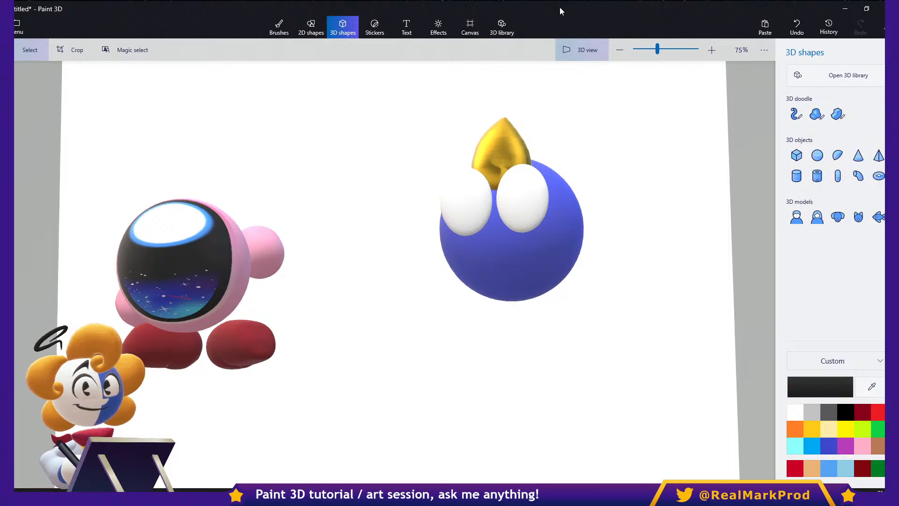
- Draw a long looping dark tube in the empty area below the indigo sphere with the Tube brush at 60 px thickness
key("v")
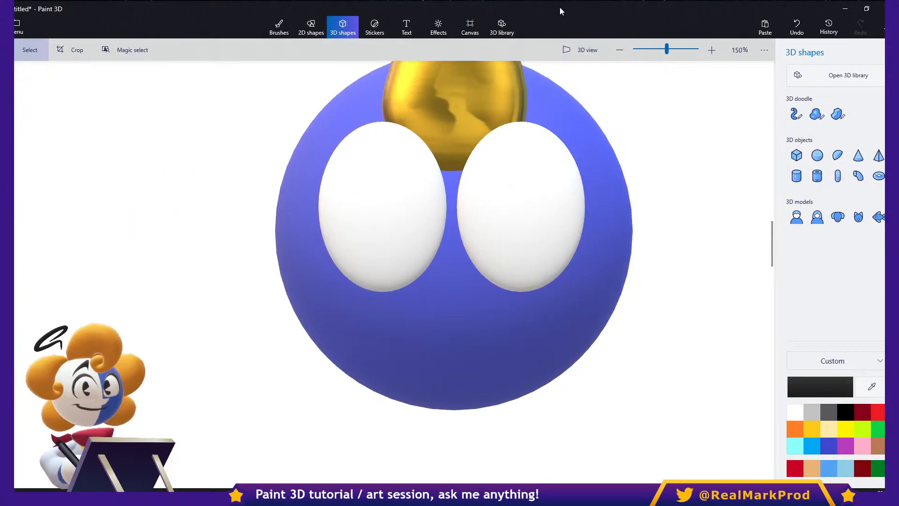
left_click(796, 113)
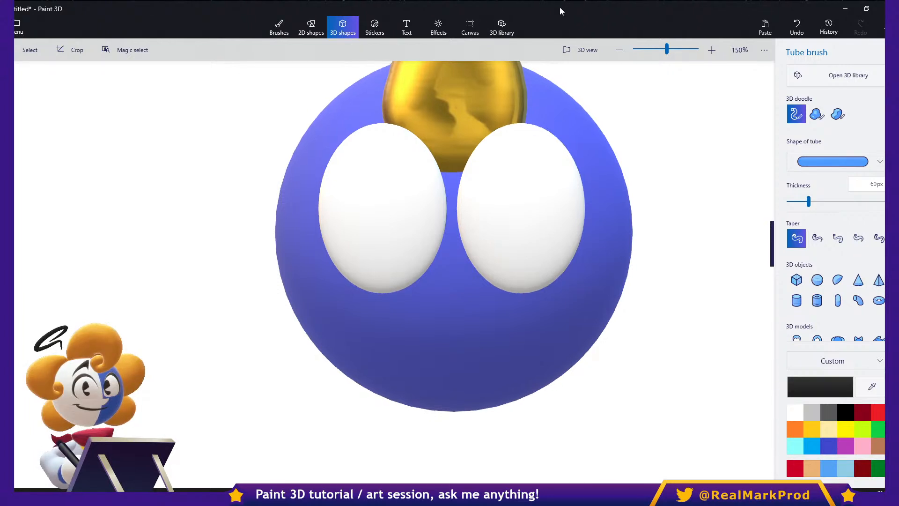
scroll(453, 236, "down", 8)
mouse_move(543, 172)
left_mouse_down()
mouse_move(426, 136)
mouse_move(271, 257)
mouse_move(632, 325)
mouse_move(630, 147)
mouse_move(401, 265)
mouse_move(496, 226)
left_mouse_up()
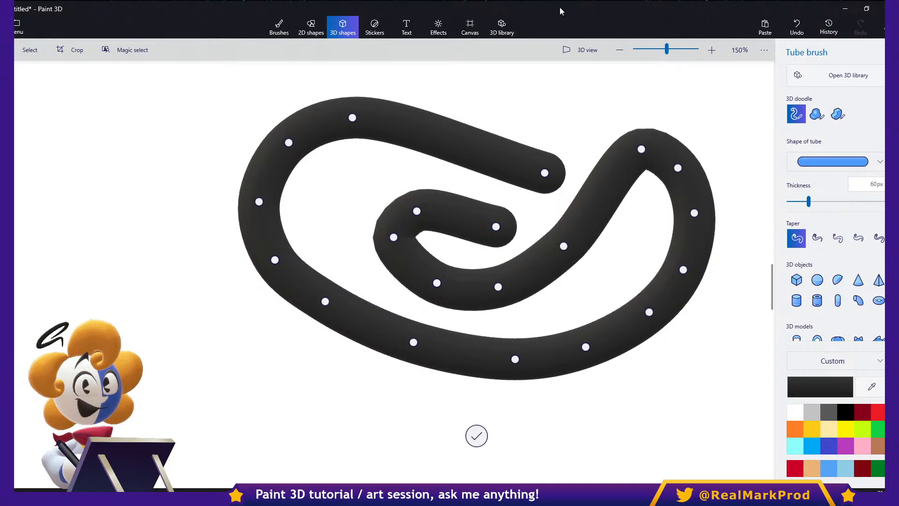
- Reshape the tube by moving its edit points into zigzags along the right side and pulling in its upper end
left_click_drag(640, 149, 598, 277)
left_click_drag(563, 245, 575, 223)
left_click_drag(694, 212, 754, 323)
left_click_drag(649, 312, 603, 423)
left_click_drag(515, 359, 477, 379)
left_click_drag(544, 173, 452, 134)
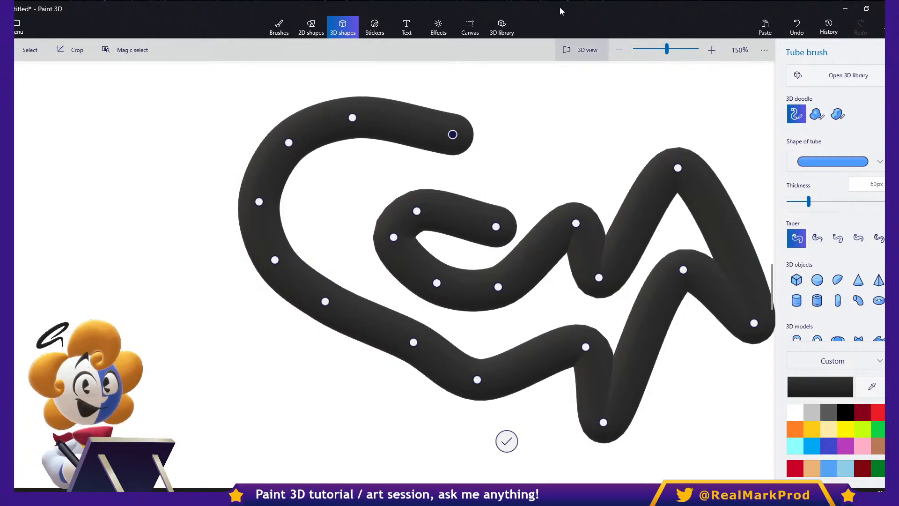
- Pull several of the tube's edit points forward and backward in depth from a side angle in 3D view
left_click(584, 50)
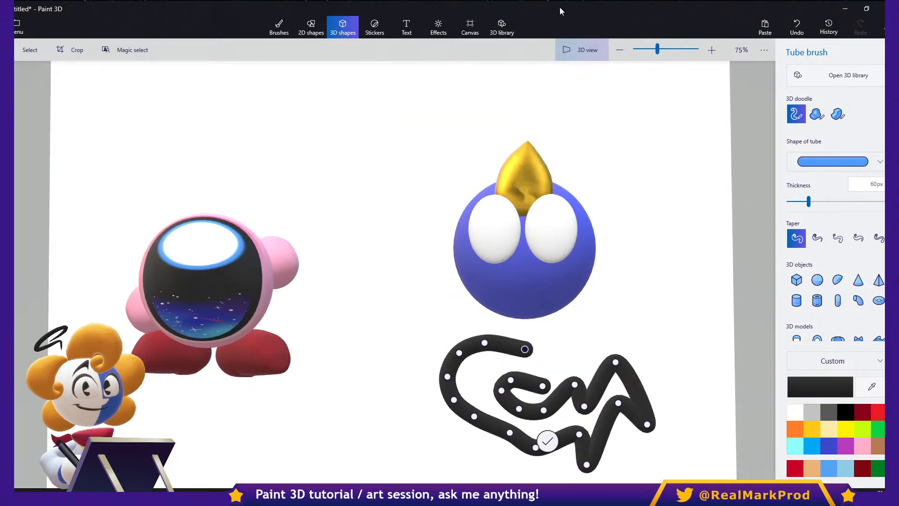
right_click_drag(524, 234, 397, 188)
mouse_move(463, 339)
left_mouse_down()
mouse_move(503, 331)
mouse_move(431, 345)
mouse_move(422, 327)
mouse_move(369, 305)
mouse_move(419, 285)
left_mouse_up()
right_click_drag(398, 225, 267, 220)
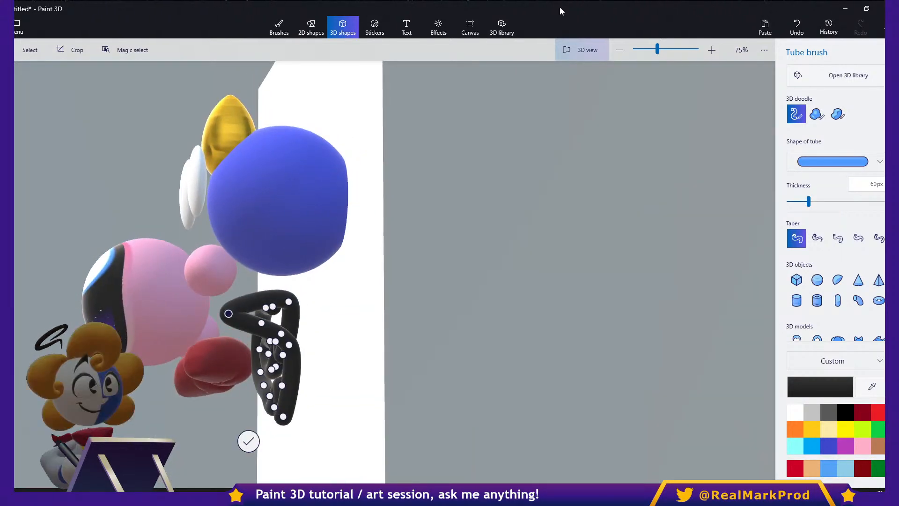
right_click_drag(374, 325, 564, 327)
left_click_drag(497, 293, 396, 322)
left_click_drag(540, 285, 626, 231)
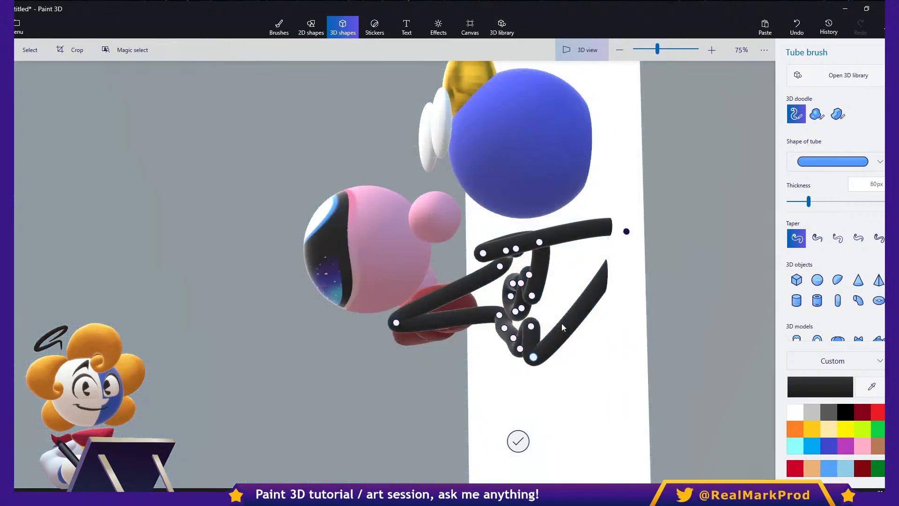
- Spread more of the tube's edit points in height and depth to twist it into an irregular 3D path
left_click_drag(534, 357, 509, 423)
left_click_drag(531, 326, 464, 378)
left_click_drag(520, 348, 528, 372)
left_click_drag(499, 266, 429, 254)
left_click_drag(531, 295, 581, 271)
left_click_drag(512, 283, 441, 284)
left_click_drag(521, 308, 549, 327)
left_click_drag(521, 283, 585, 190)
right_click_drag(586, 190, 674, 195)
right_click_drag(561, 323, 557, 296)
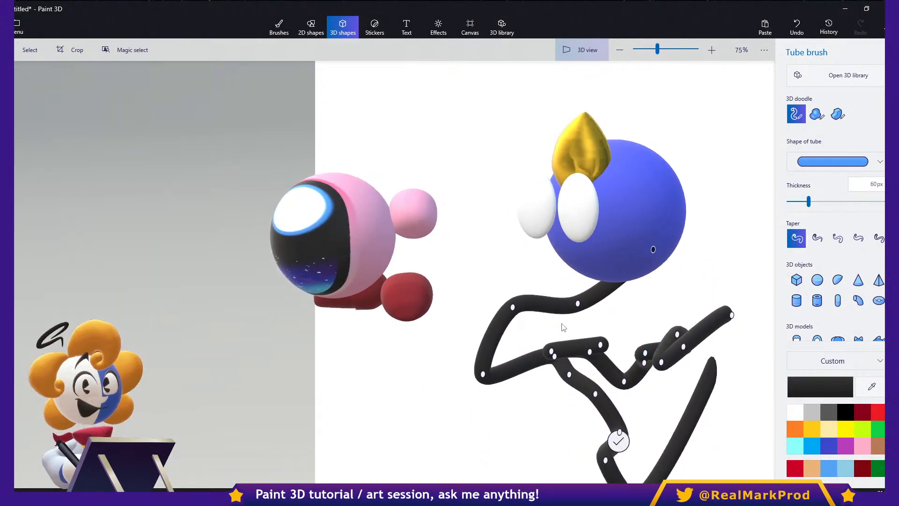
middle_click_drag(582, 332, 514, 296)
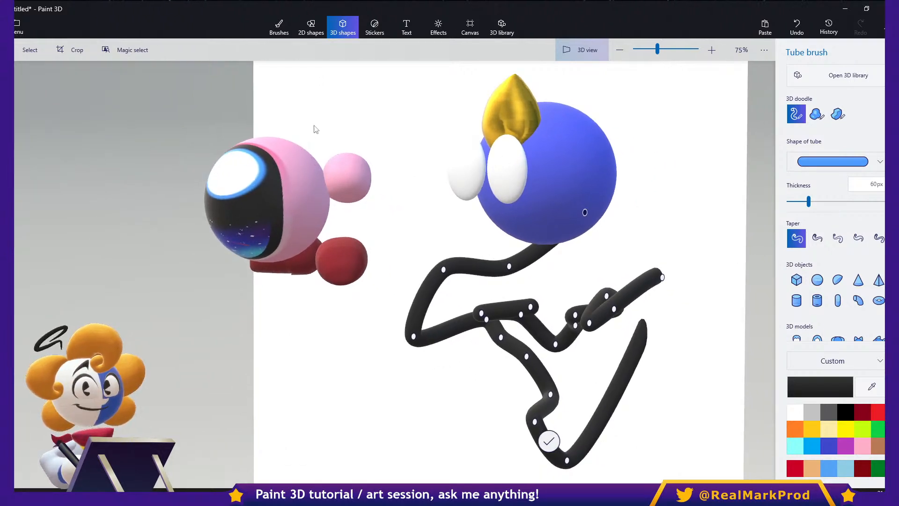
- Finish editing the dark tube and delete it
left_click(42, 51)
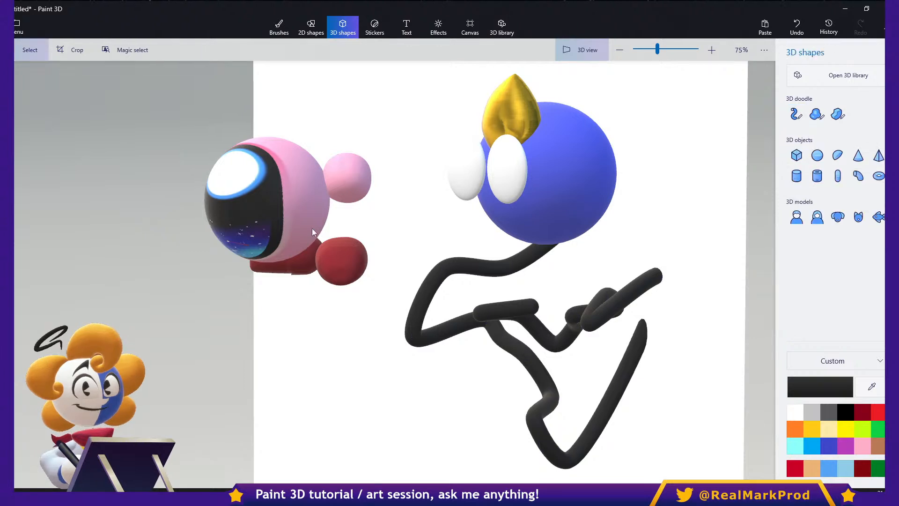
left_click(483, 311)
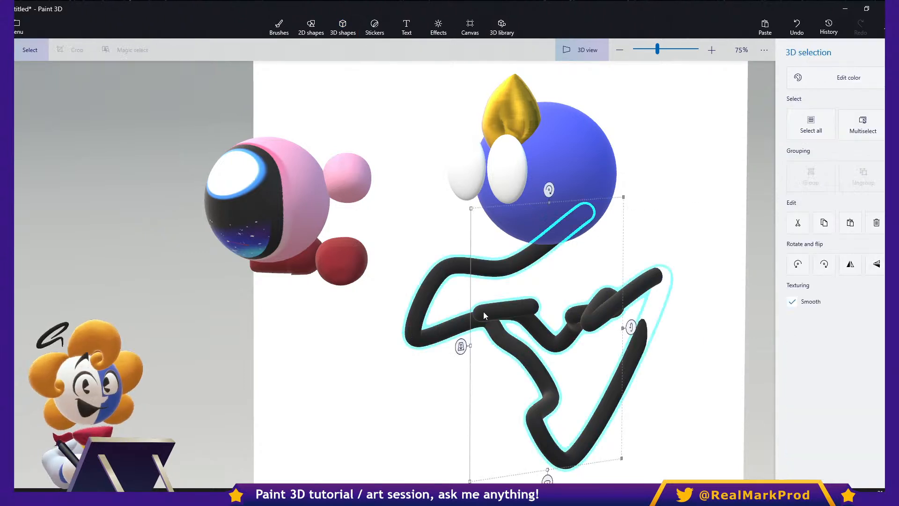
key("Delete")
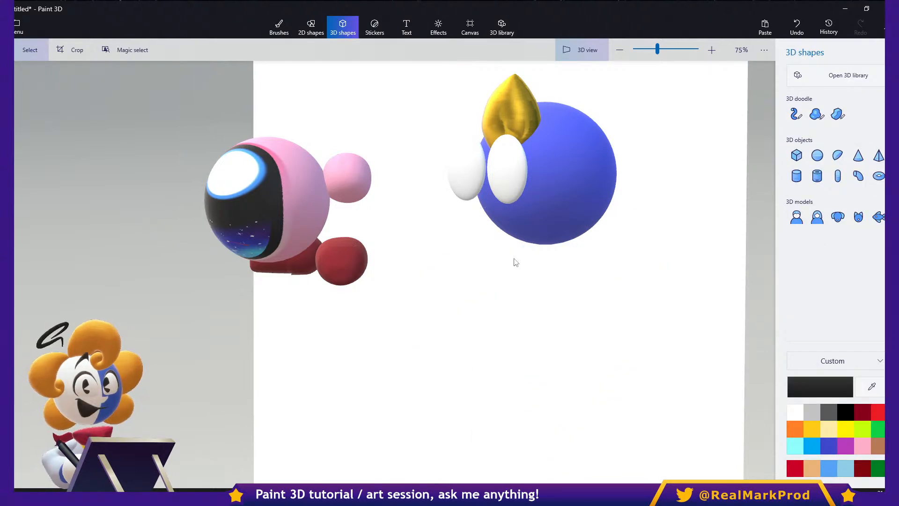
- Return to the flat canvas view at the indigo sphere's lower half, zoomed to 200%, and choose the Tube brush
left_click(560, 59)
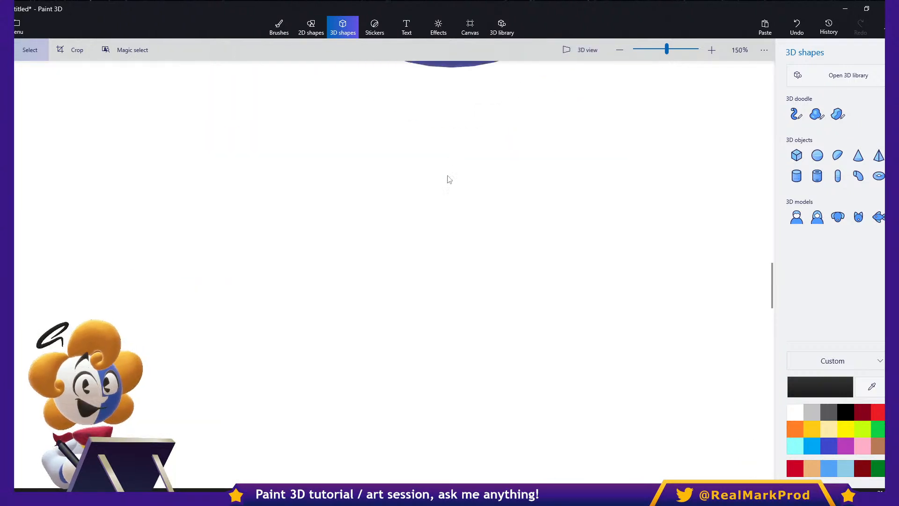
middle_click_drag(452, 155, 393, 305)
middle_click_drag(433, 190, 435, 298)
mouse_move(397, 165)
middle_mouse_down()
mouse_move(466, 272)
mouse_move(457, 335)
middle_mouse_up()
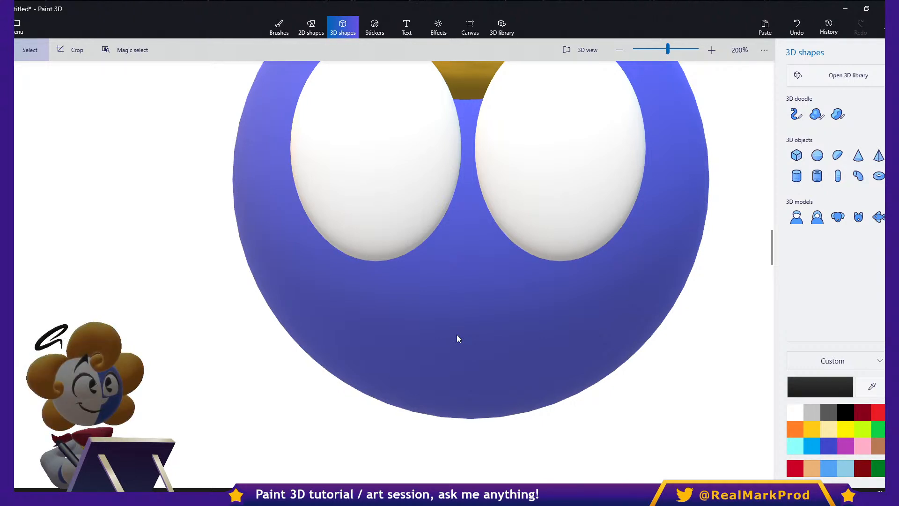
left_click(797, 114)
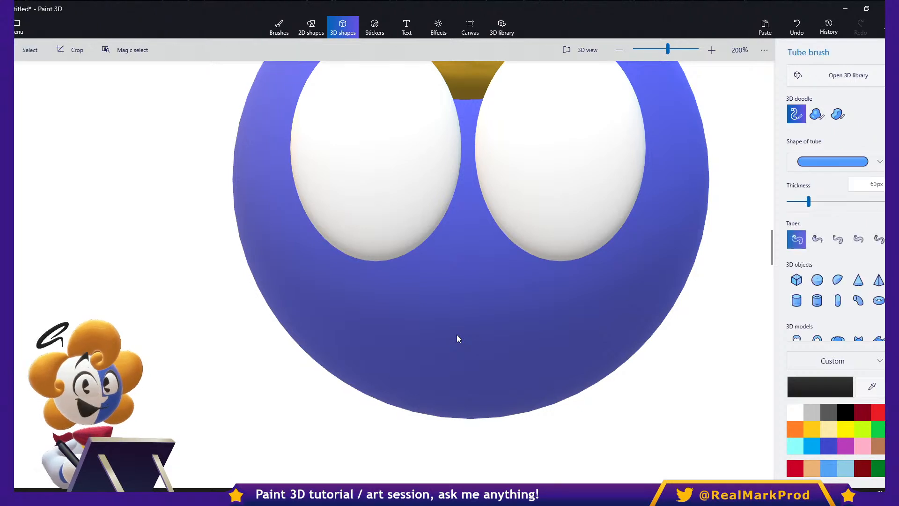
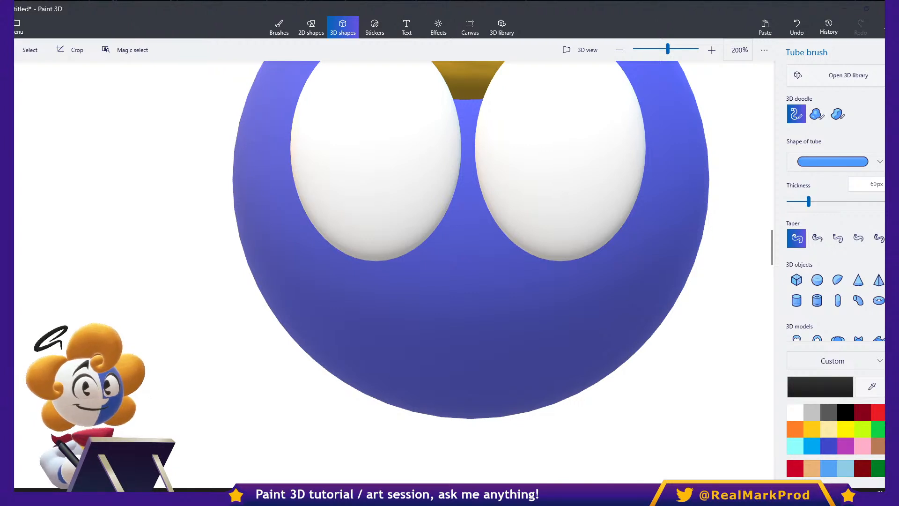
- Paste the penguin king reference image, enlarge it to 909 x 909 px, and place it between the two sphere characters
key("alt+Tab")
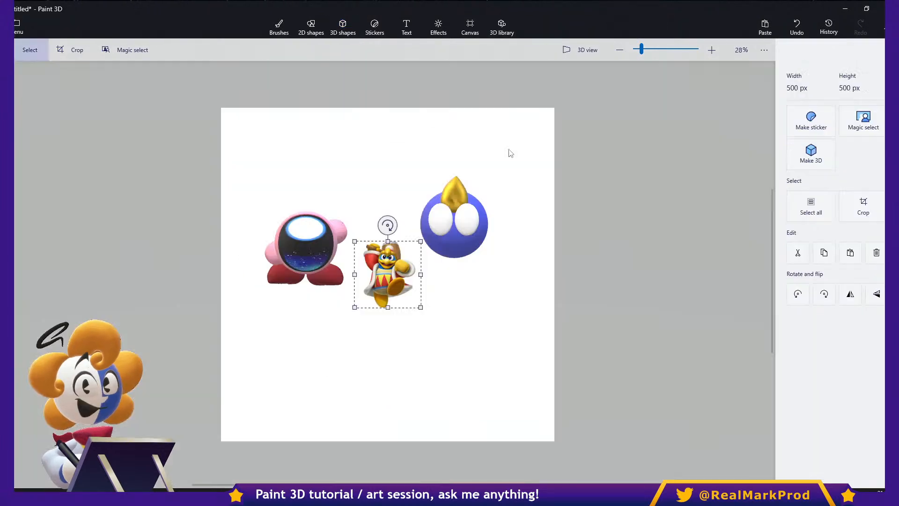
scroll(390, 285, "up", 5)
left_click_drag(473, 341, 664, 463)
left_click_drag(515, 355, 474, 245)
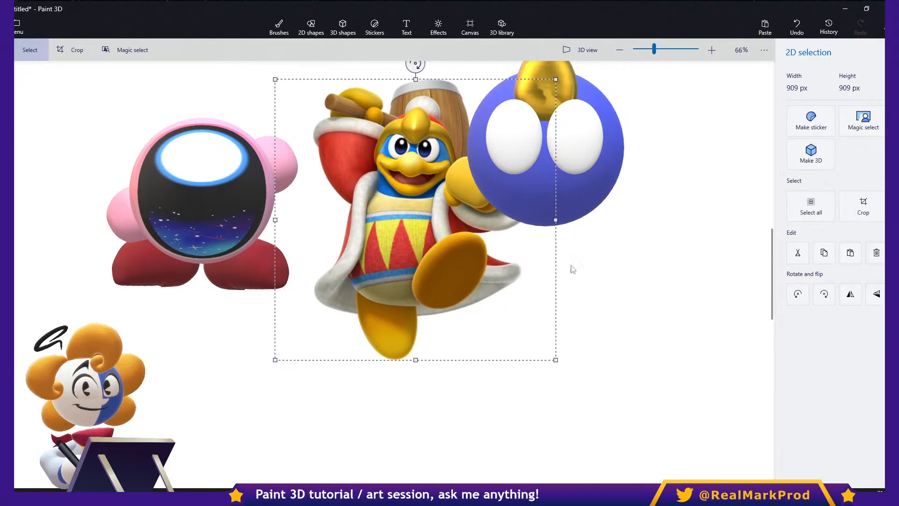
left_click(634, 274)
- Inspect the scene in 3D, hide the canvas to check which elements belong to it, and show it again
left_click(580, 50)
right_click_drag(619, 281, 560, 206)
left_click(470, 27)
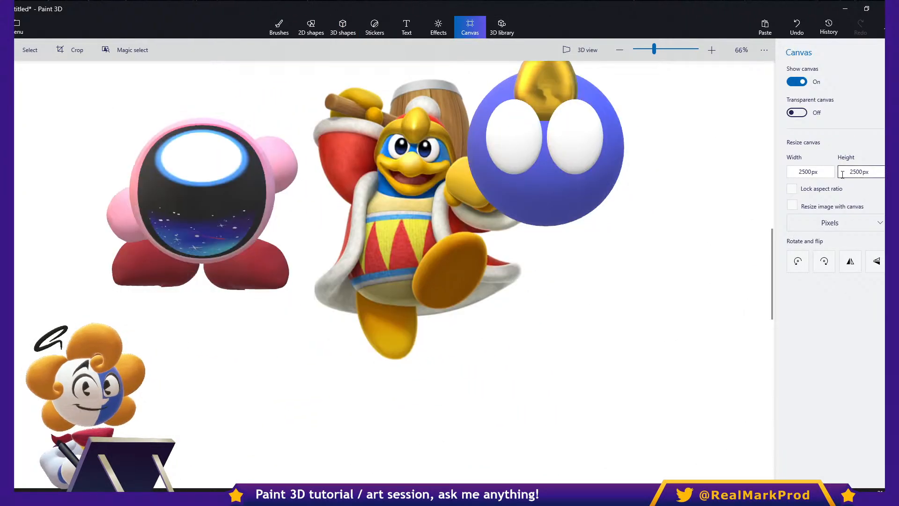
left_click(802, 85)
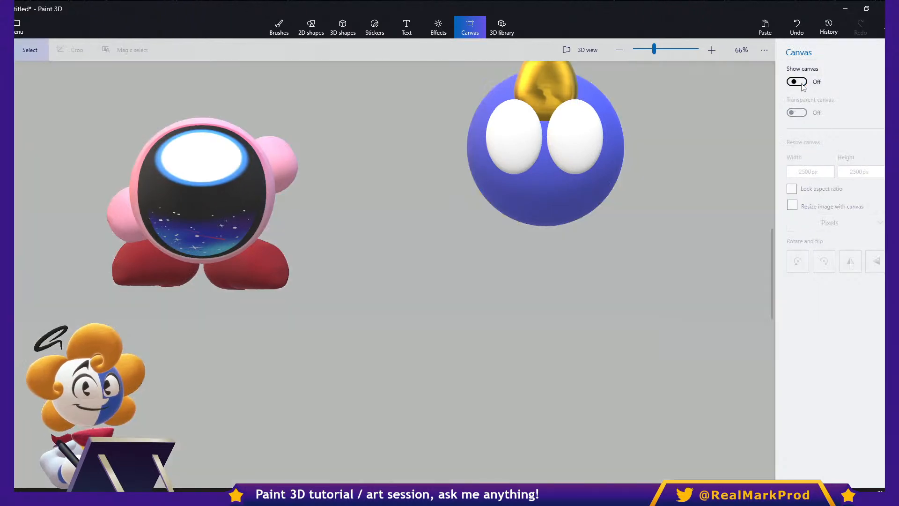
middle_click_drag(611, 212, 558, 339)
left_click(796, 81)
- Select both white eyes on the indigo sphere together and shrink them
scroll(468, 260, "up", 3)
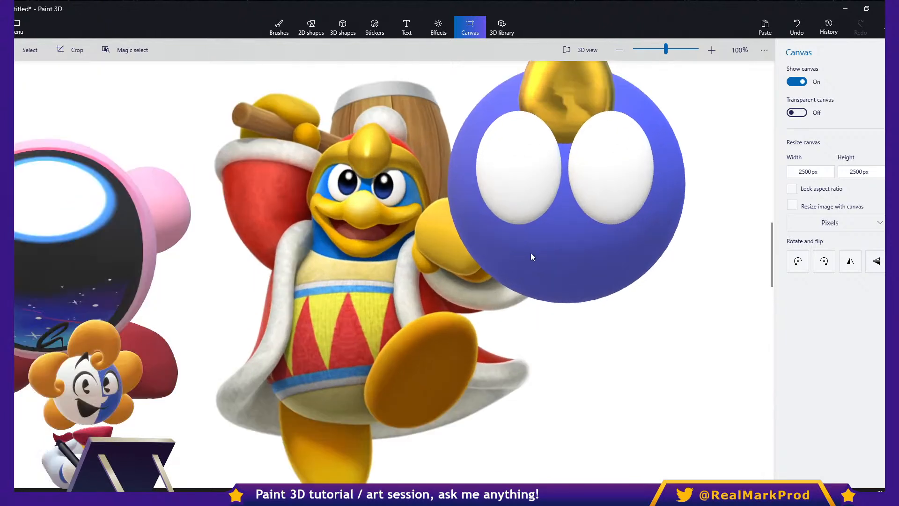
scroll(536, 256, "up", 3)
left_click(625, 139)
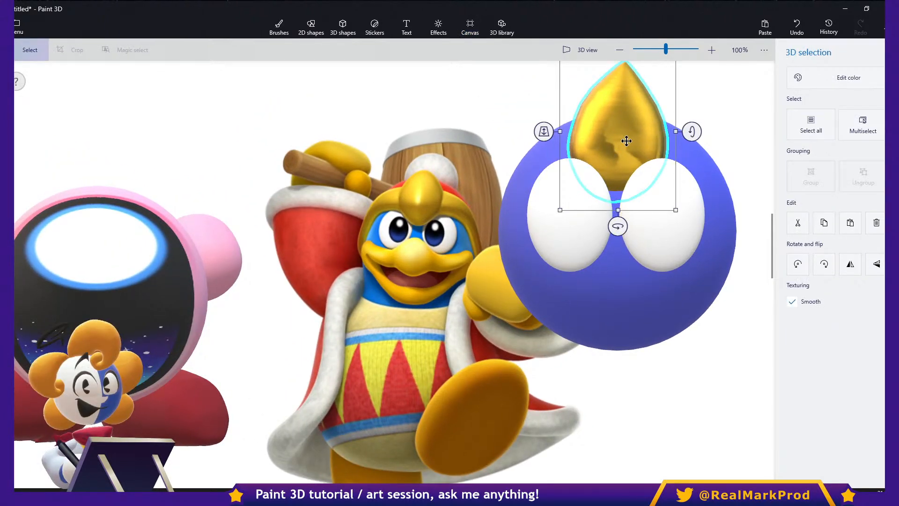
left_click(585, 230, "ctrl")
left_click(652, 234, "ctrl")
left_click_drag(712, 145, 683, 168)
- Lower the gold crest toward the eyes and adjust its depth so it sits in front of them
left_click(637, 115)
left_click_drag(636, 115, 634, 134)
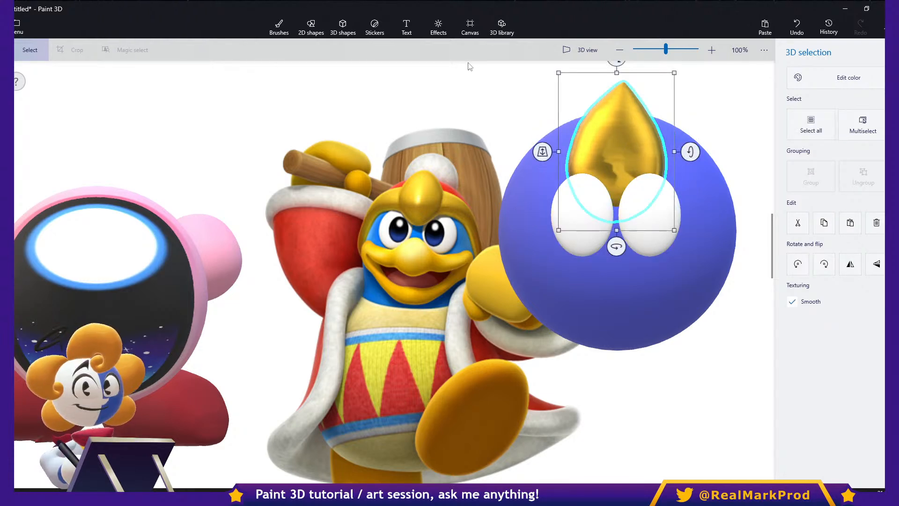
left_click_drag(542, 151, 541, 205)
left_click_drag(525, 169, 566, 139)
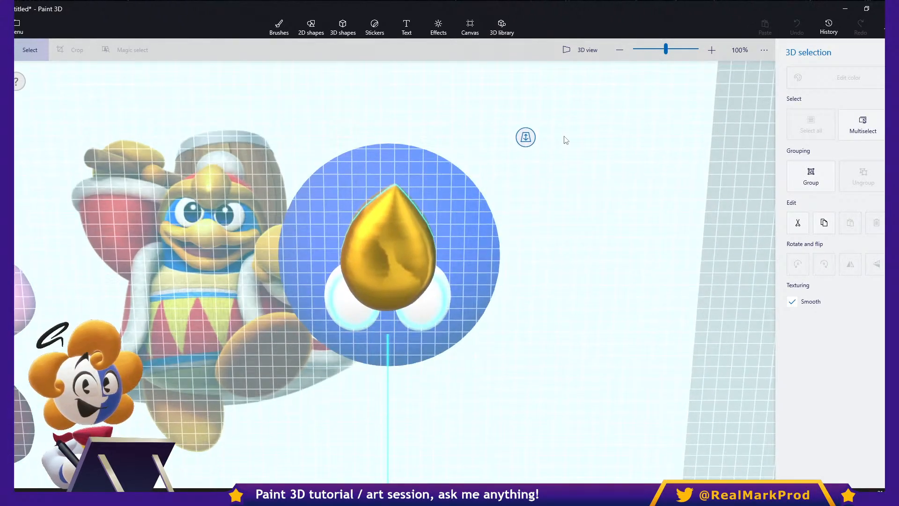
- Enlarge both eyes slightly as a pair and readjust their depth on the indigo sphere
left_click(581, 234)
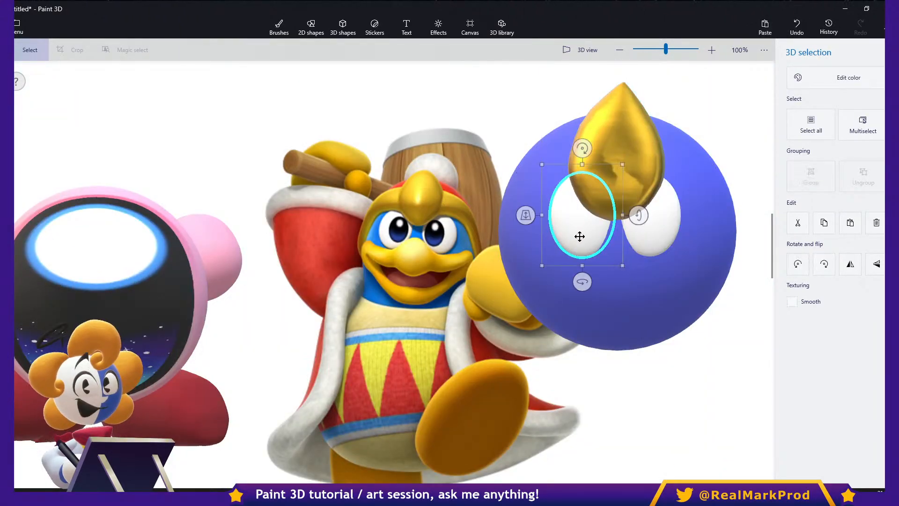
left_click(656, 227, "ctrl")
left_click_drag(689, 168, 694, 166, "ctrl")
left_click(613, 244)
left_click(588, 232)
left_click(630, 230, "ctrl")
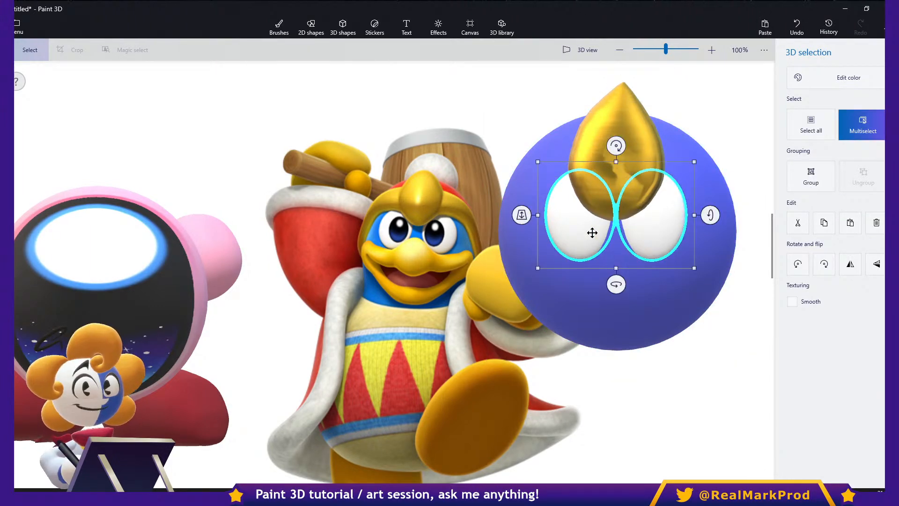
left_click_drag(523, 218, 527, 227)
- Shrink the gold crest and center it above the gap between the eyes
left_click(604, 185)
left_click_drag(621, 216, 619, 193)
left_click_drag(663, 144, 635, 158)
left_click(686, 158)
left_click(732, 104)
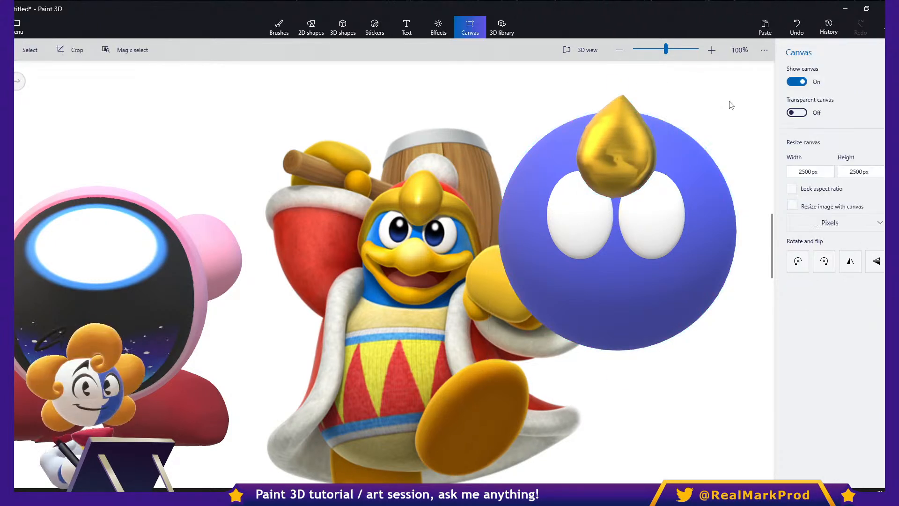
- Add a hemisphere as wide as the indigo sphere, color it red, and move it up over the sphere's top
left_click(343, 26)
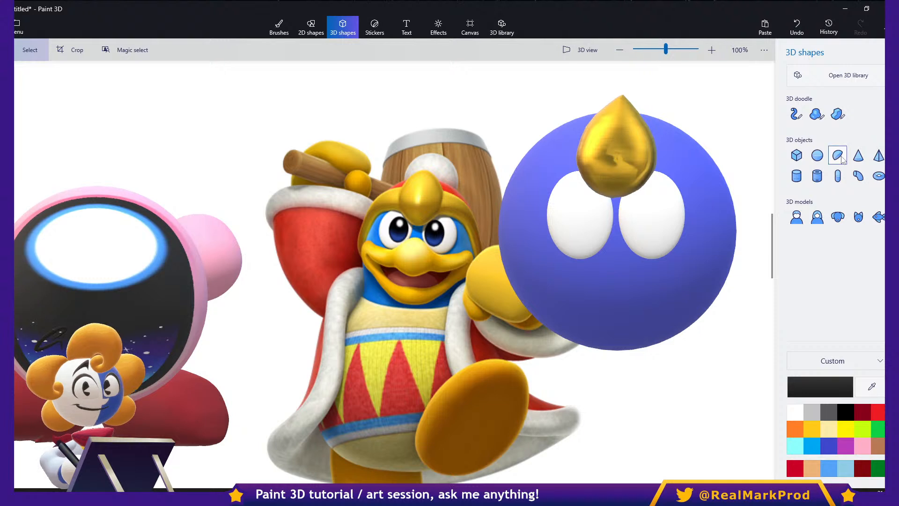
left_click(839, 156)
left_click_drag(486, 98, 736, 259)
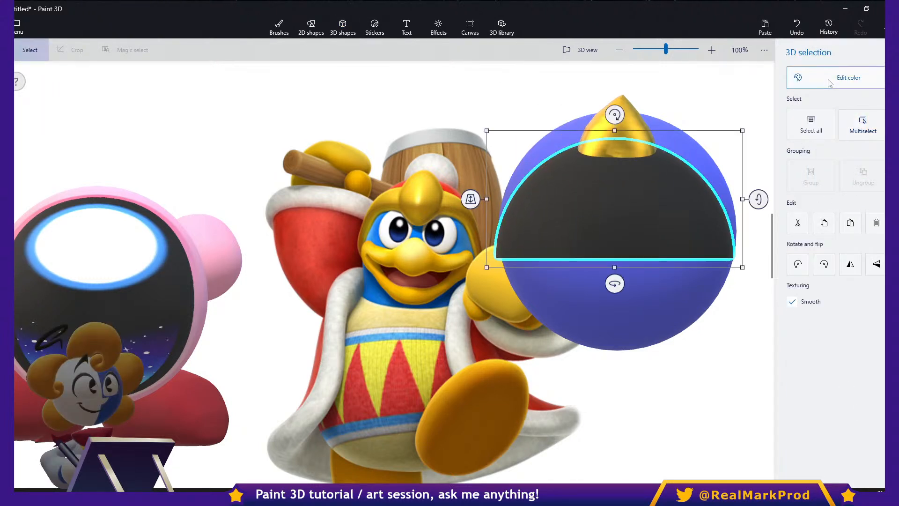
left_click(830, 86)
left_click(759, 144)
left_click_drag(598, 226, 597, 184)
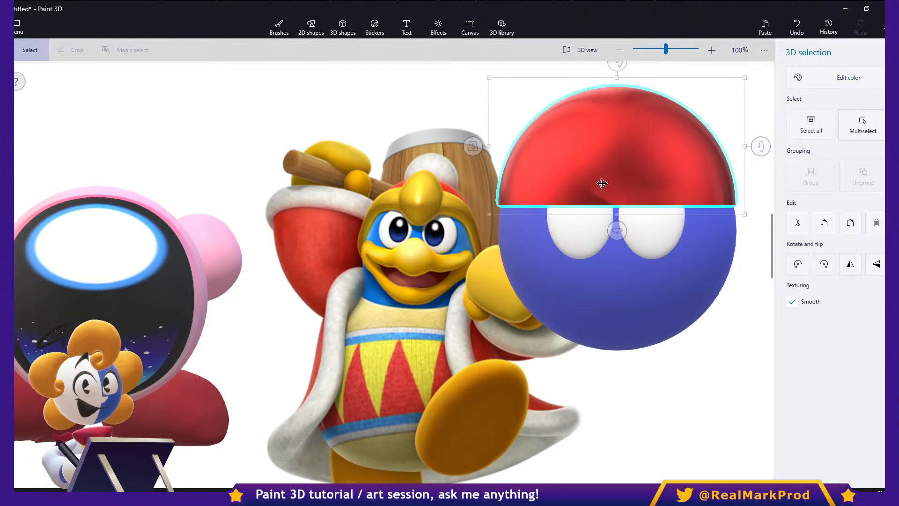
- Change the red hemisphere's material from polished metal to Matte
left_click(838, 78)
left_click(718, 91)
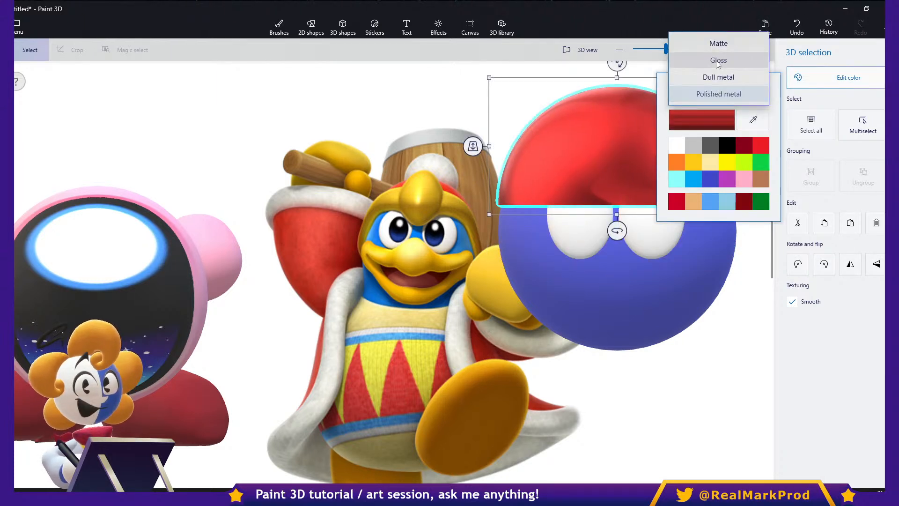
left_click(718, 60)
left_click(714, 91)
left_click(717, 77)
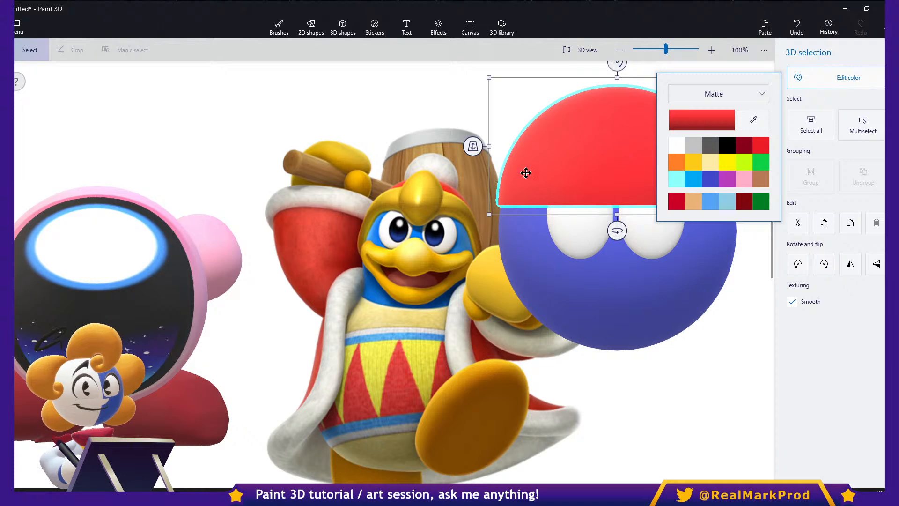
- Shift the red hemisphere in depth toward the indigo sphere and tilt it backward like a cap
left_click(543, 183)
left_click_drag(473, 146, 551, 74)
left_click_drag(759, 145, 758, 126)
- Fit the tilted red hemisphere over the top and back of the indigo sphere from a side angle in 3D view
left_click(599, 51)
right_click_drag(682, 274, 556, 280)
scroll(527, 222, "up", 1)
left_click_drag(537, 175, 576, 177)
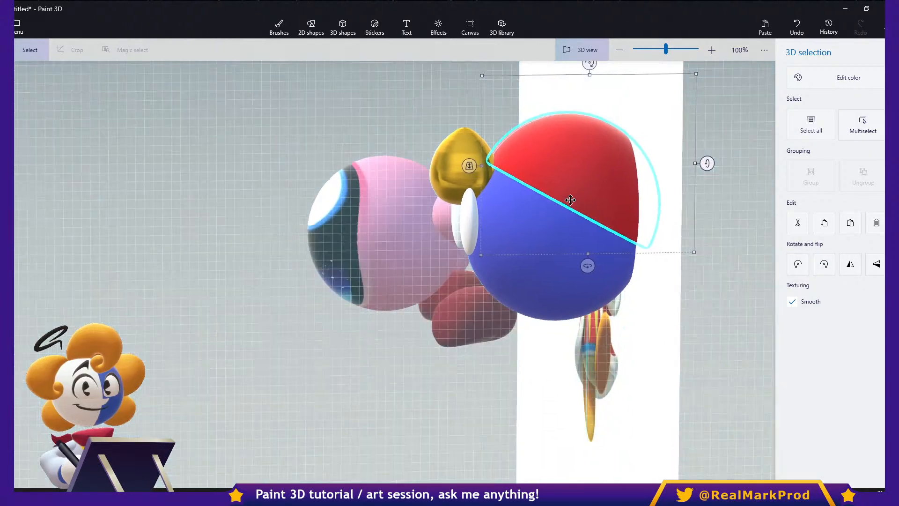
right_click_drag(611, 285, 605, 288)
left_click_drag(541, 193, 538, 201)
left_click(589, 48)
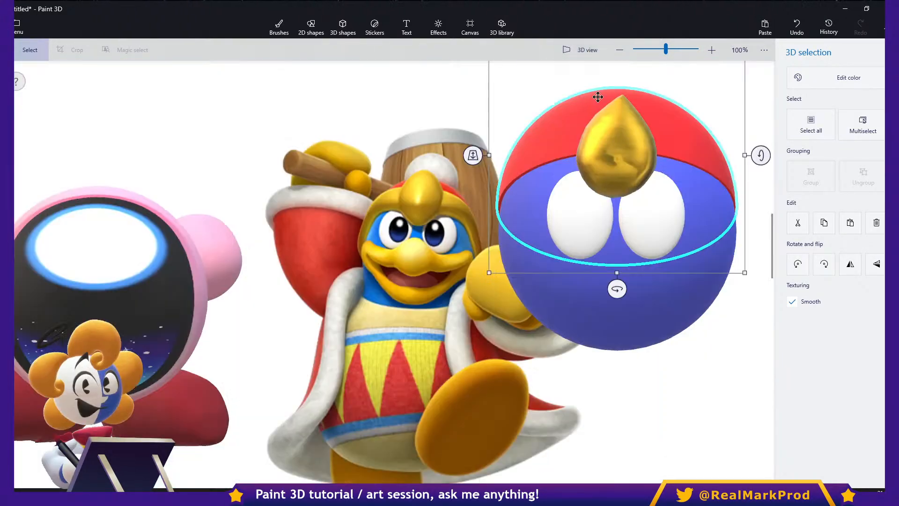
- Move the gold crest closer to the front of the head while viewing the character from above in 3D view
left_click(654, 241)
middle_click_drag(684, 292, 686, 289)
left_click(588, 49)
right_click_drag(595, 206, 470, 269)
middle_click_drag(470, 269, 595, 336)
right_click_drag(595, 337, 686, 295)
middle_click_drag(628, 253, 700, 332)
scroll(660, 295, "up", 1)
right_click_drag(700, 332, 674, 330)
left_click(603, 369)
left_click_drag(596, 379, 593, 361, "ctrl")
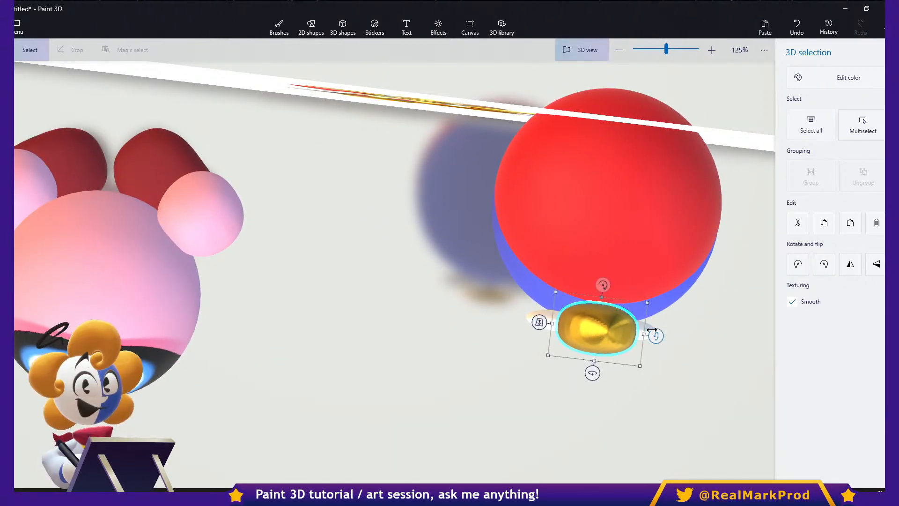
- Rotate each white eye from above so the pair follows the curve of the indigo sphere
left_click(542, 313)
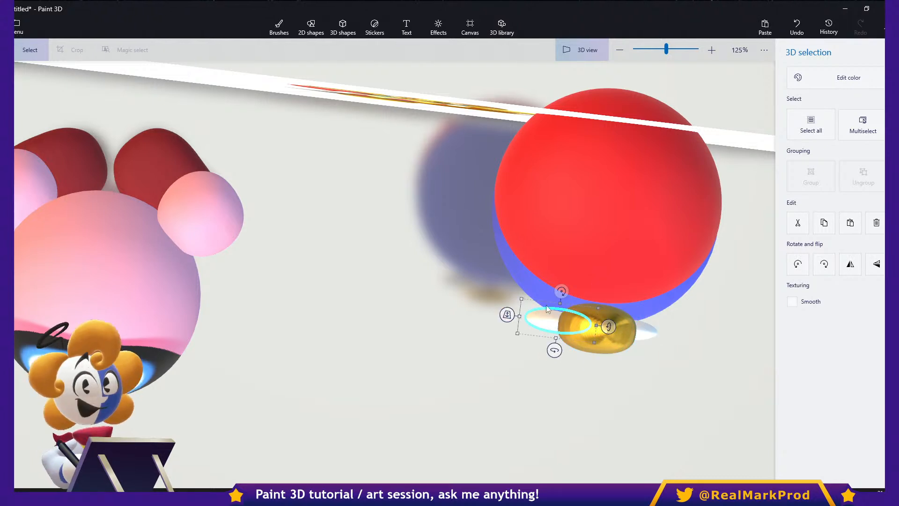
left_click_drag(562, 292, 572, 295)
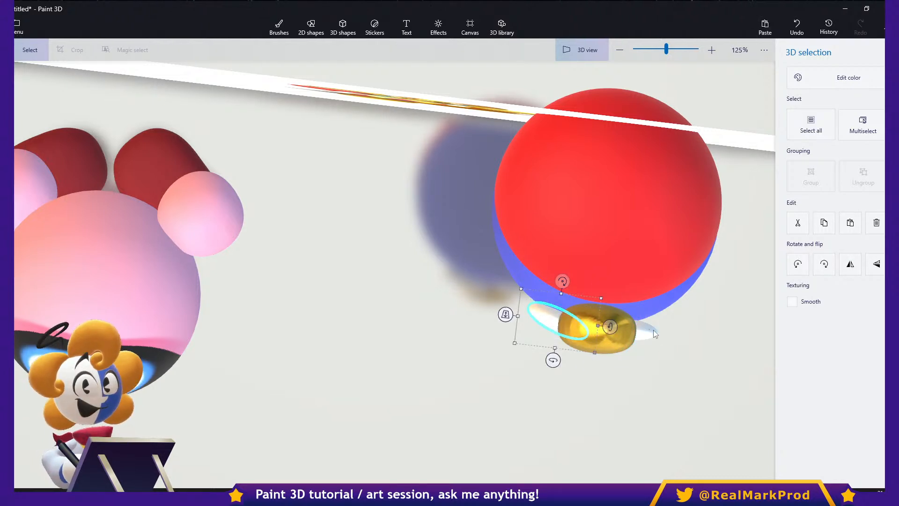
left_click(652, 331)
scroll(650, 343, "up", 5)
left_click_drag(592, 255, 581, 257)
left_click(385, 279)
left_click_drag(406, 274, 412, 250)
- Nudge the right-hand eye in position and depth, and fine-tune the red hemisphere's width in the flat view
left_click(627, 287)
mouse_move(628, 287)
left_mouse_down()
mouse_move(638, 295)
mouse_move(638, 287)
left_mouse_up()
scroll(596, 109, "down", 6)
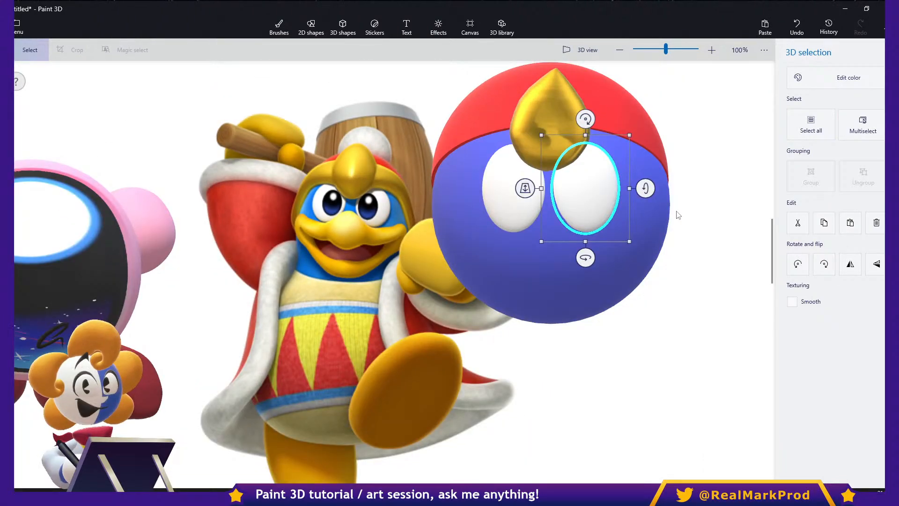
left_click(677, 215)
left_click(597, 214)
left_click_drag(522, 189, 525, 189)
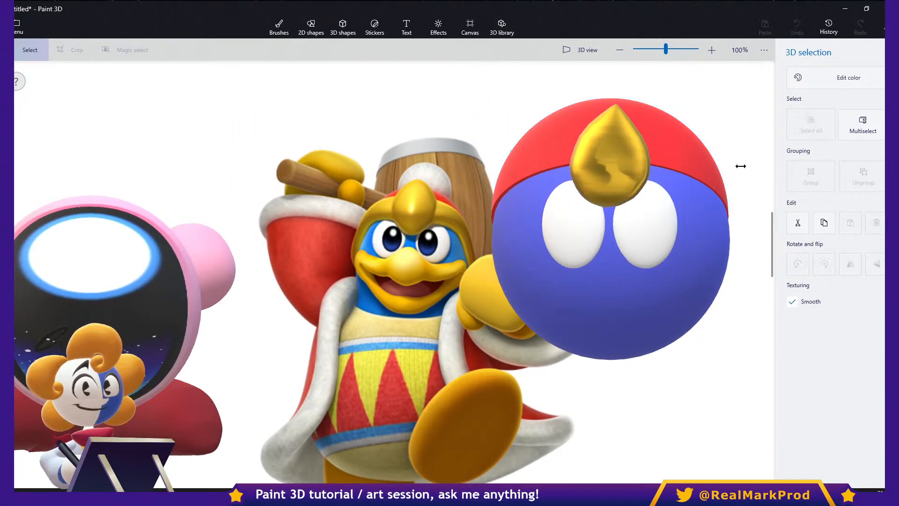
left_click_drag(739, 167, 738, 167)
left_click(751, 322)
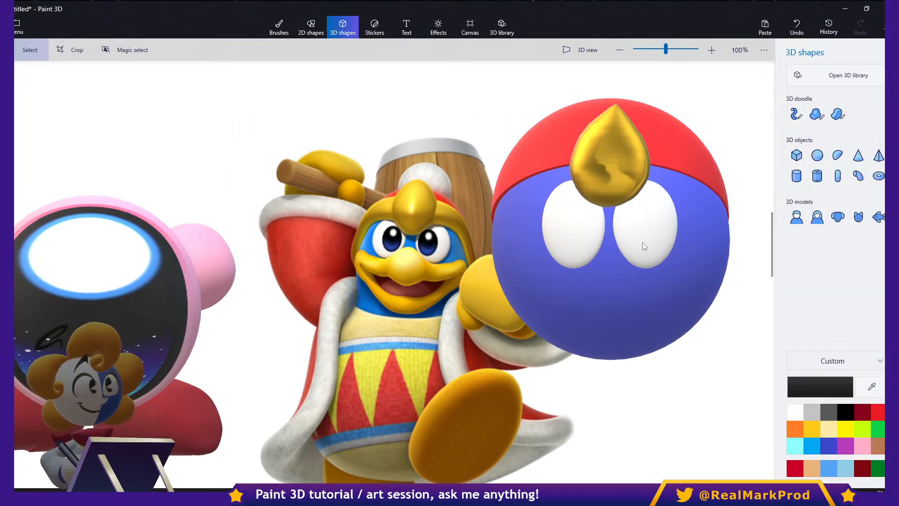
- Outline the reference character's mouth and round beak in red with the 13 px Marker
left_click(623, 165)
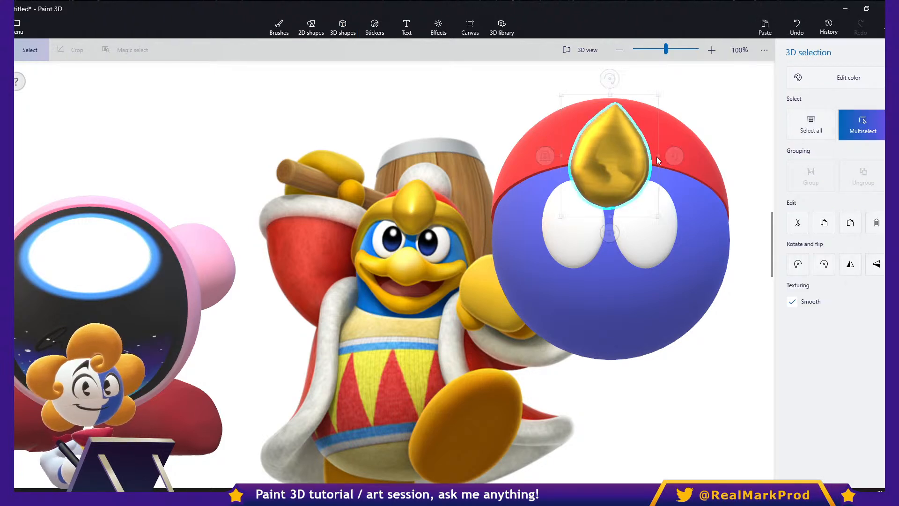
scroll(607, 270, "up", 2)
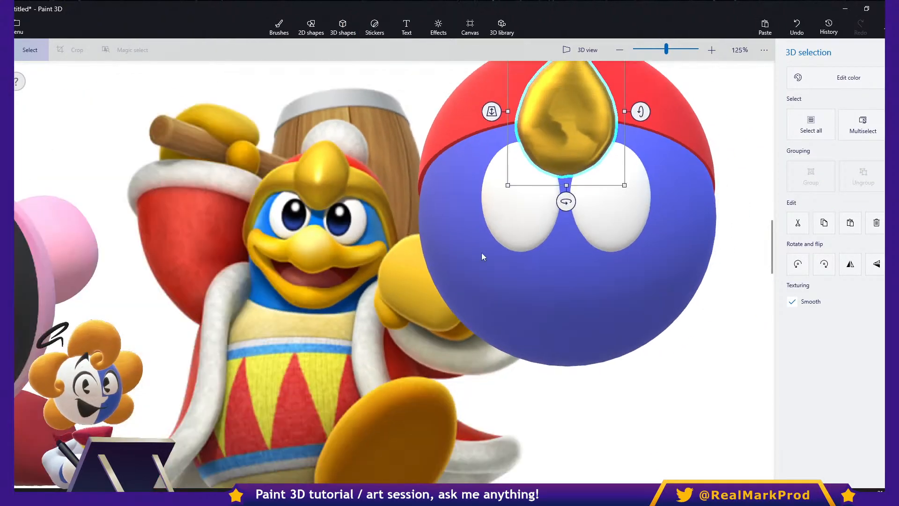
scroll(357, 254, "up", 8)
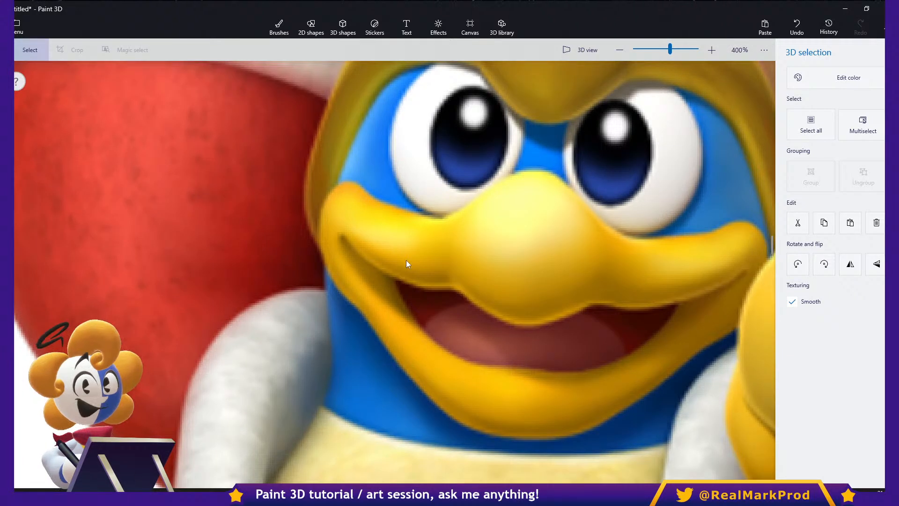
key("b")
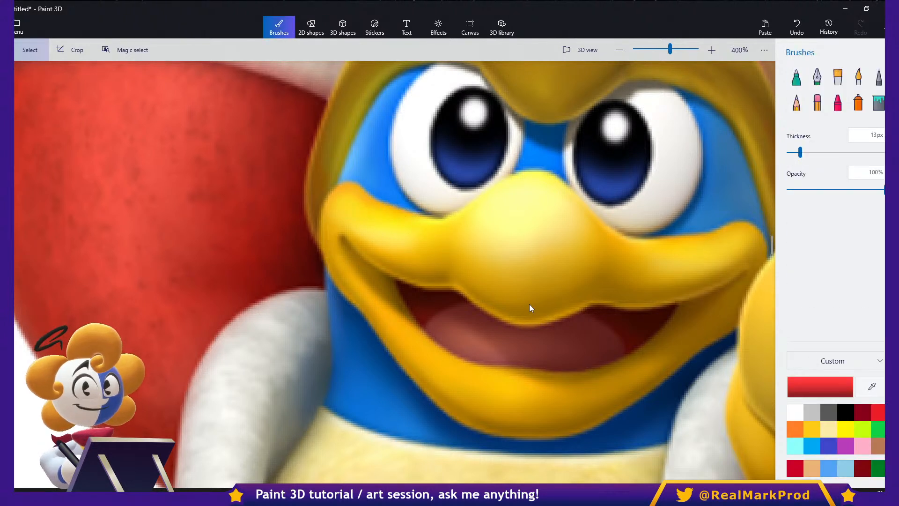
mouse_move(435, 246)
left_mouse_down()
mouse_move(348, 291)
mouse_move(519, 412)
mouse_move(749, 281)
mouse_move(519, 276)
mouse_move(416, 241)
left_mouse_up()
mouse_move(507, 309)
left_mouse_down()
mouse_move(480, 288)
mouse_move(578, 297)
mouse_move(488, 300)
left_mouse_up()
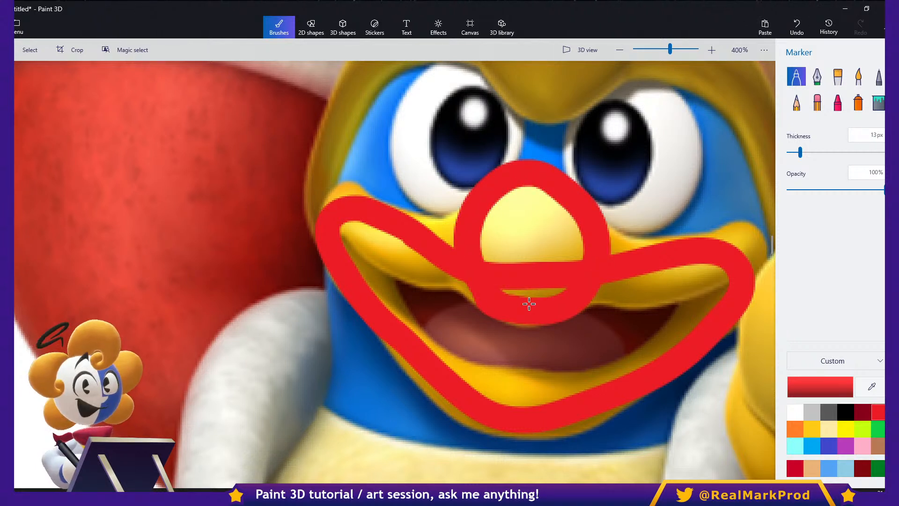
- Undo both red marker outlines on the reference image
key("ctrl+z")
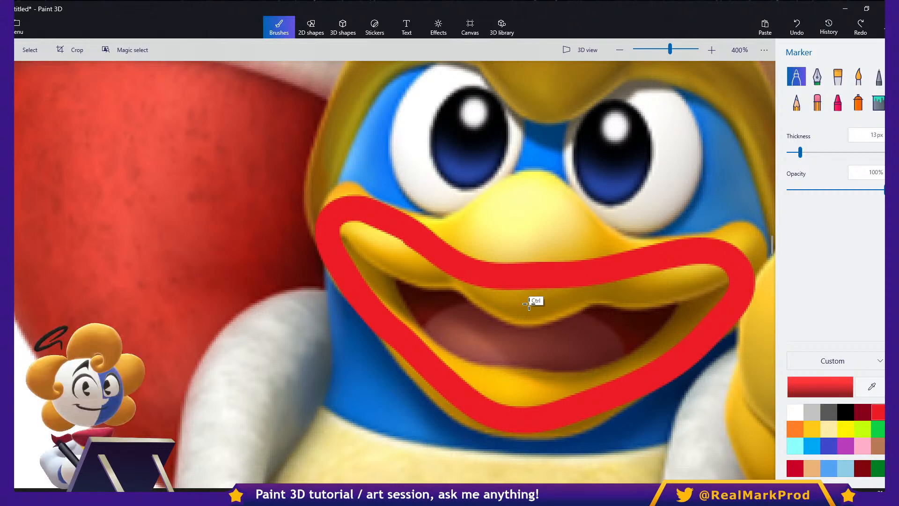
key("ctrl+z")
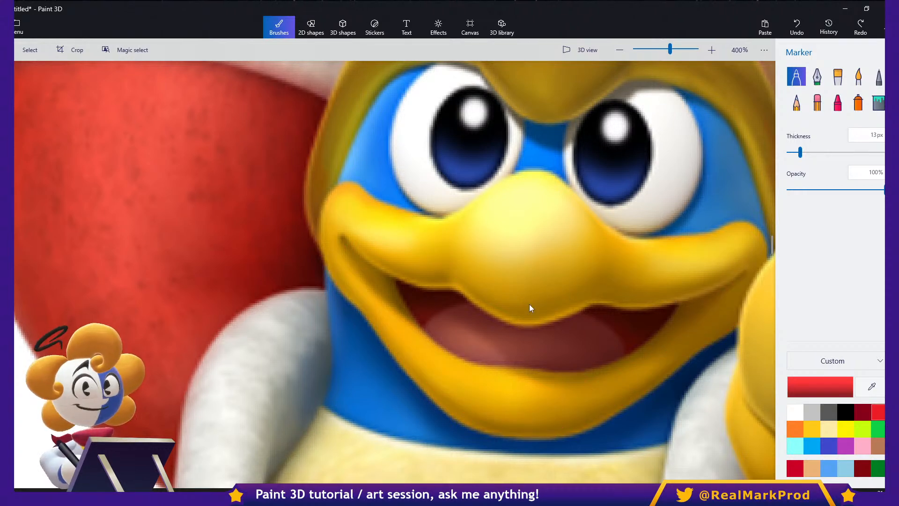
scroll(528, 304, "down", 6, "ctrl")
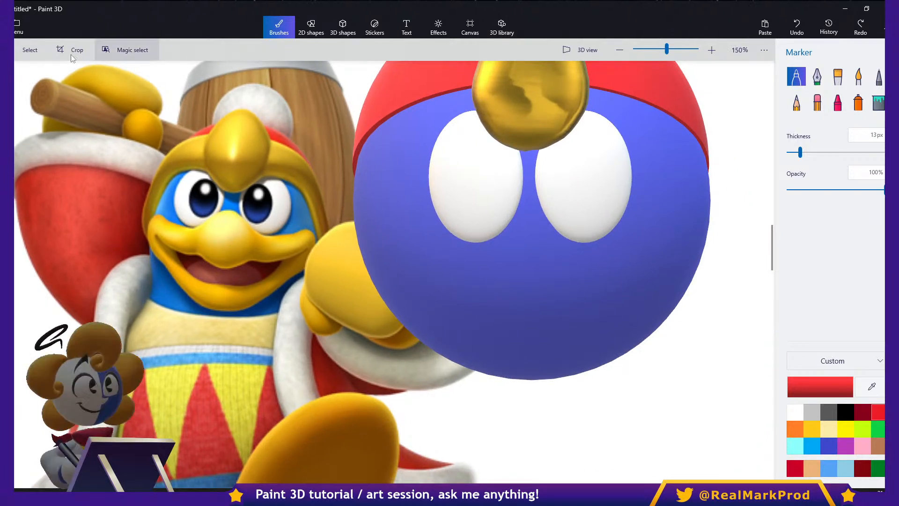
- Select both white eyes together and widen them slightly
left_click(30, 49)
left_click(510, 197)
left_click(632, 191, "ctrl")
left_click_drag(646, 179, 655, 181, "ctrl")
middle_click_drag(546, 333, 578, 339)
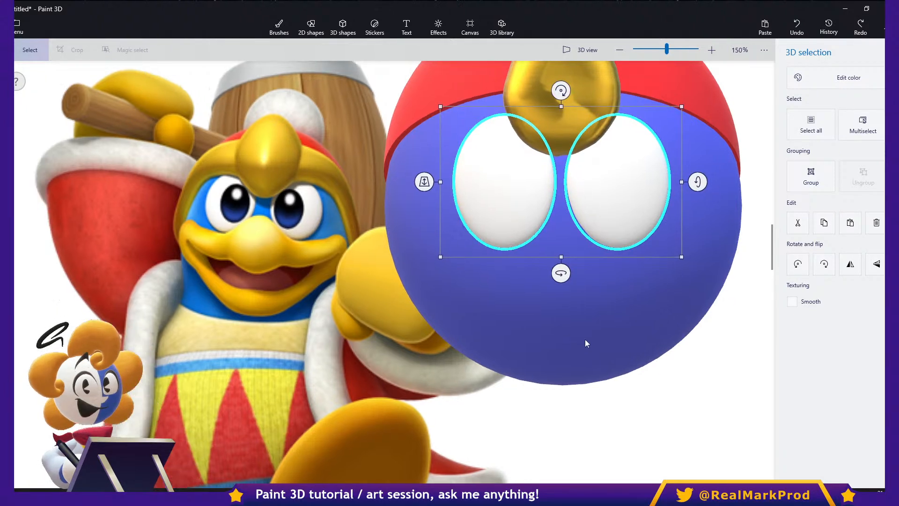
- Set up the 3D doodle tube brush at 60 px thickness in golden yellow
key("b")
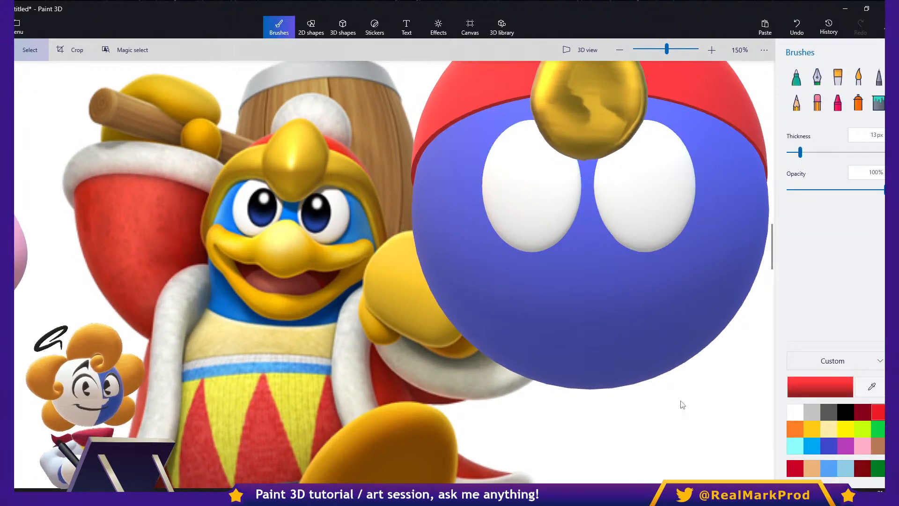
left_click(681, 401)
key("b")
left_click(343, 27)
left_click(796, 113)
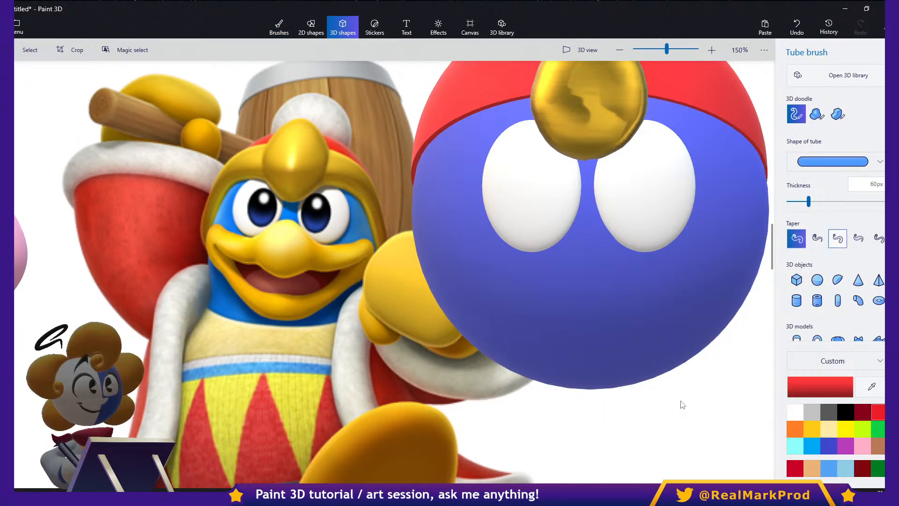
left_click(812, 428)
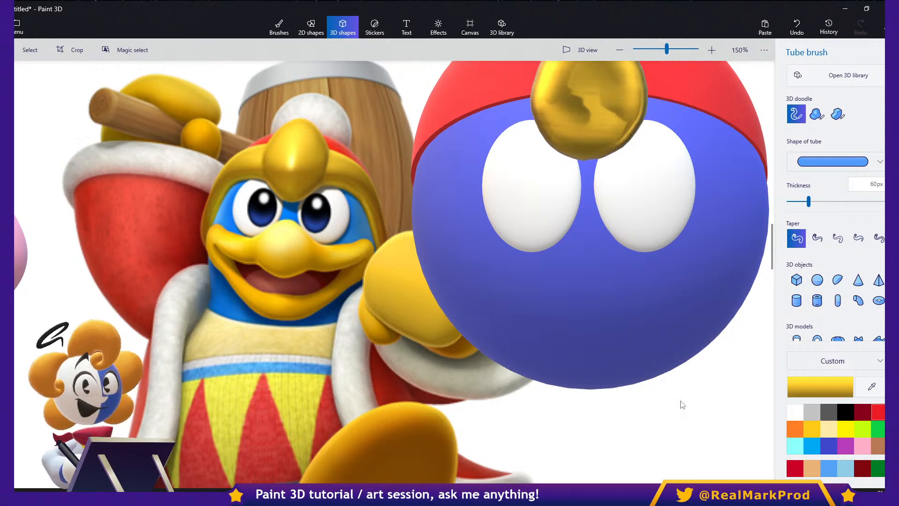
- Try drawing yellow 60 px tubes along the blue sphere's lower edges, and undo them
left_click_drag(419, 197, 486, 345)
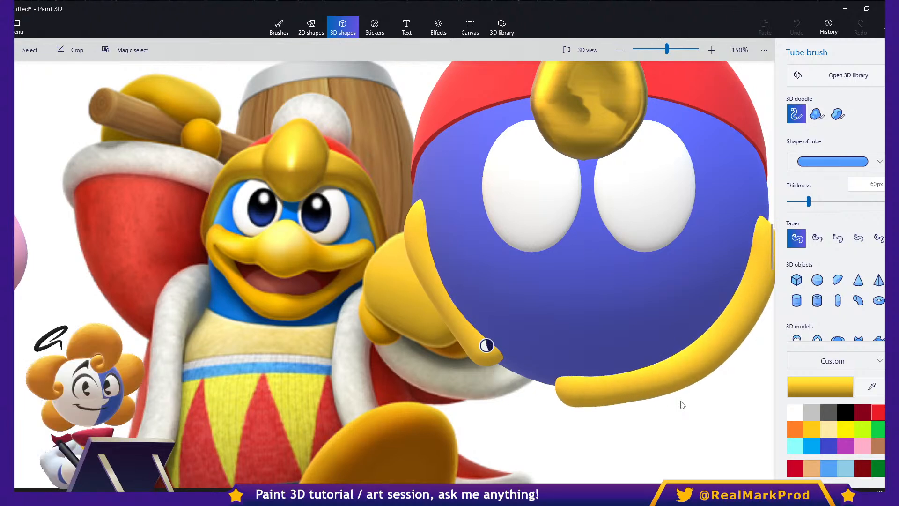
key("ctrl+z")
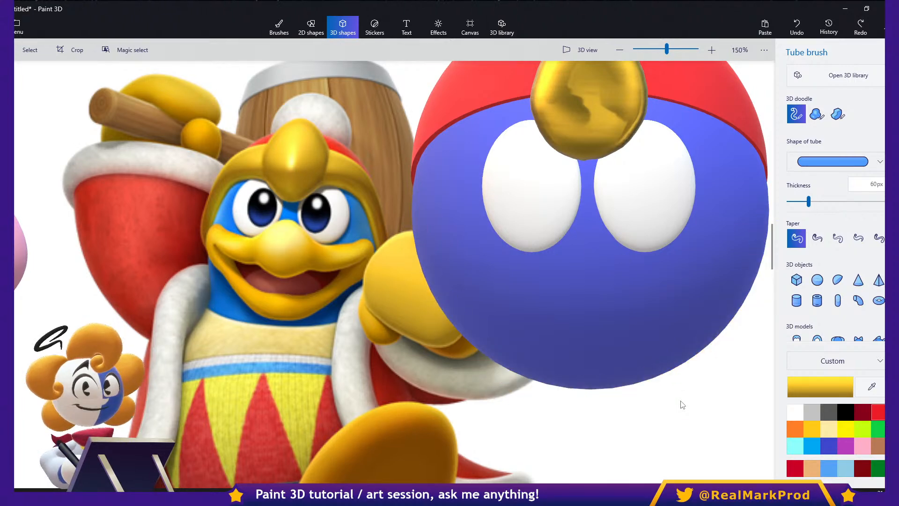
- Select the blue sphere and the red hemisphere together and adjust their depth relative to the eyes
scroll(610, 350, "down", 4)
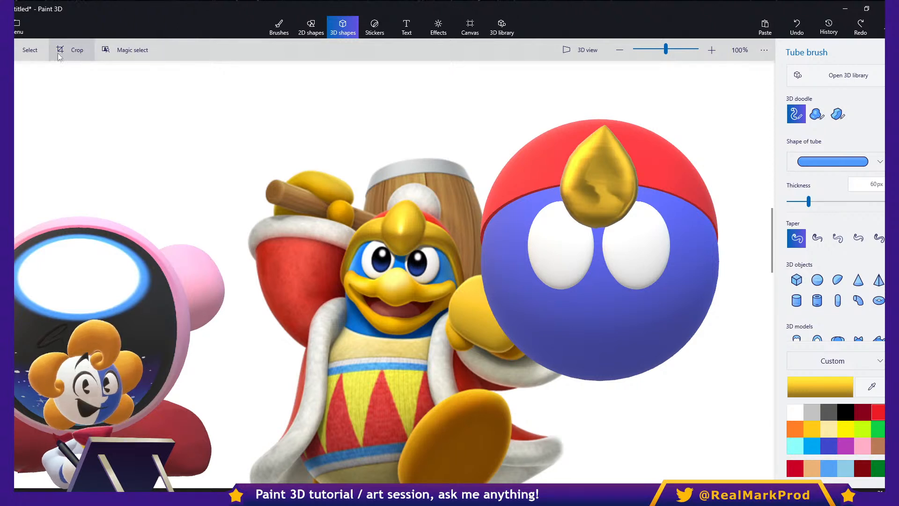
left_click(30, 49)
left_click_drag(717, 397, 456, 91)
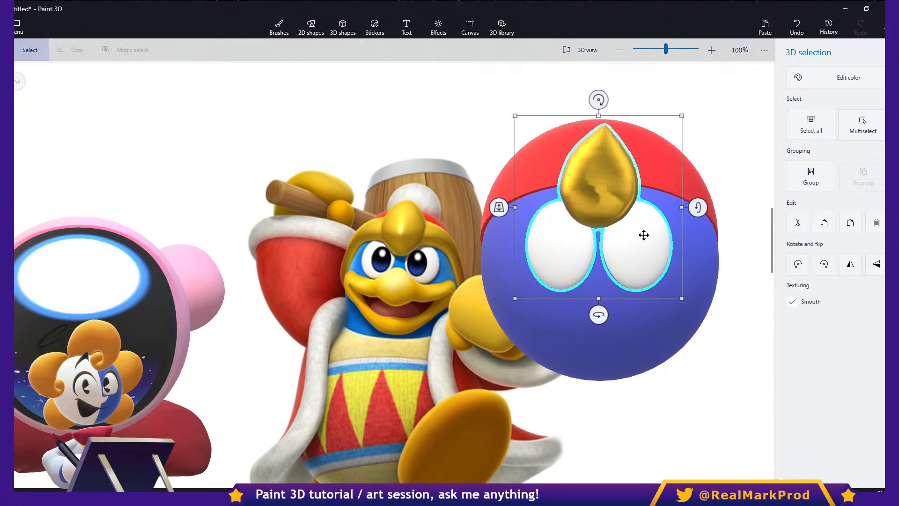
left_click(518, 176, "ctrl")
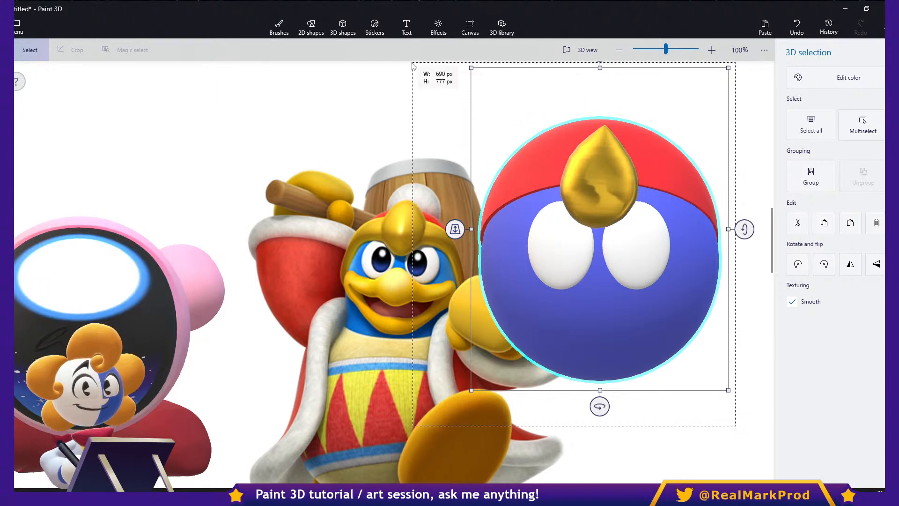
left_click(603, 295)
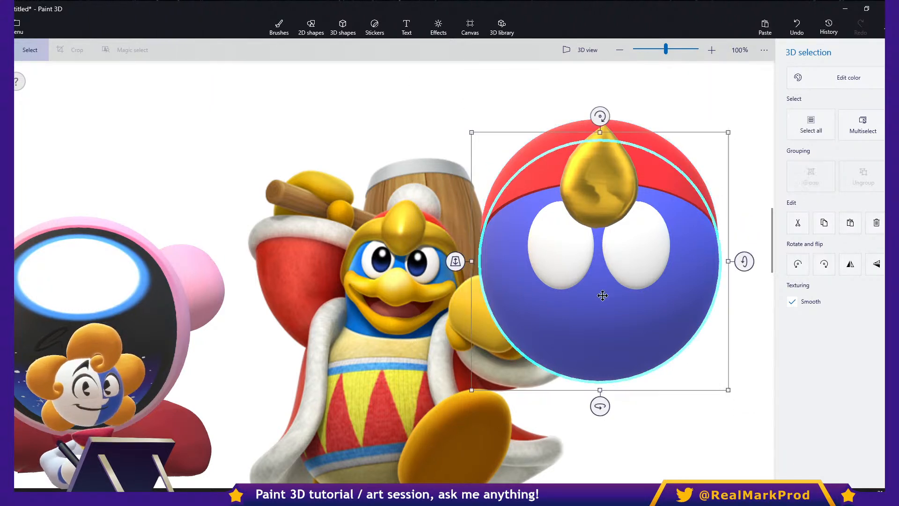
key("ctrl")
left_click(562, 260, "ctrl")
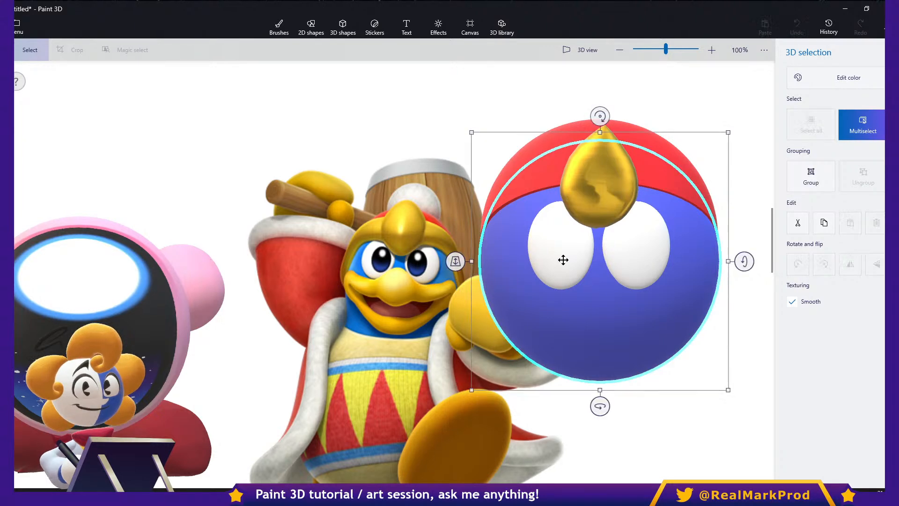
left_click(531, 172, "ctrl")
left_click_drag(457, 230, 479, 174)
middle_click_drag(595, 360, 596, 325)
scroll(596, 324, "up", 1)
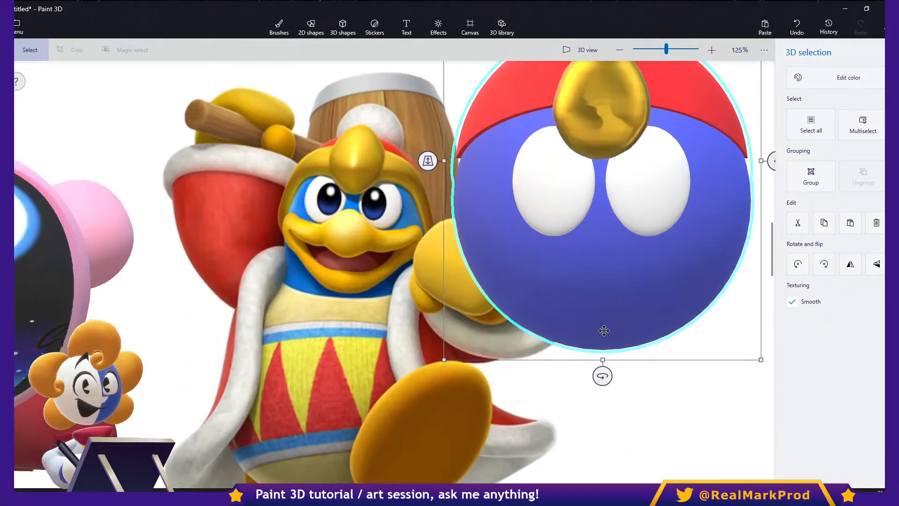
- Make the canvas transparent and return to the yellow tube brush
left_click(668, 393)
key("e")
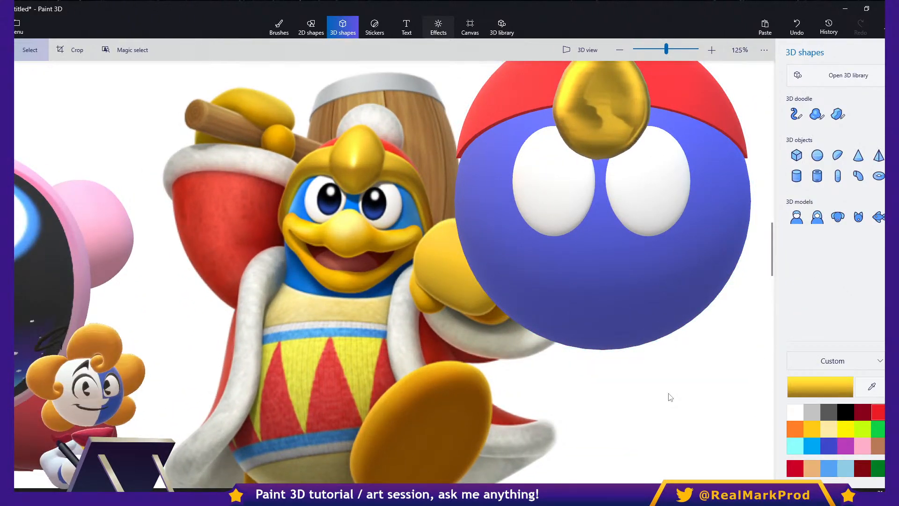
key("k")
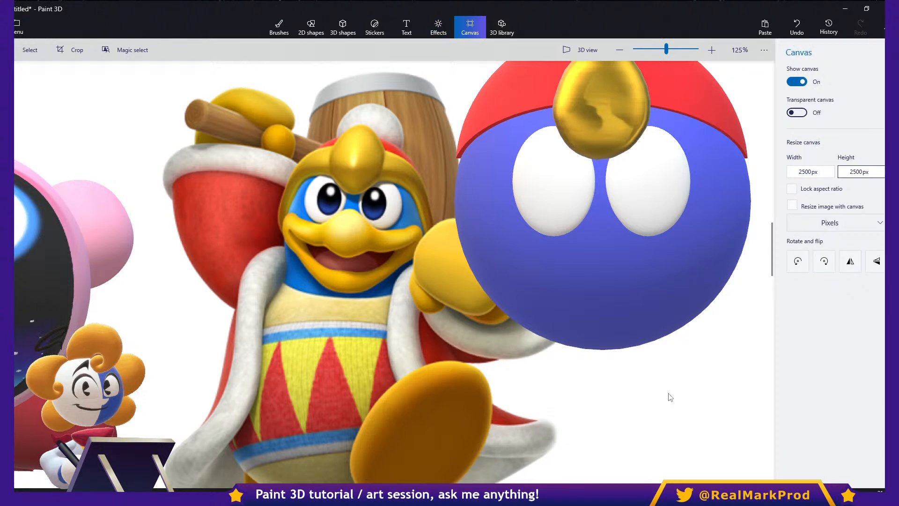
key("space")
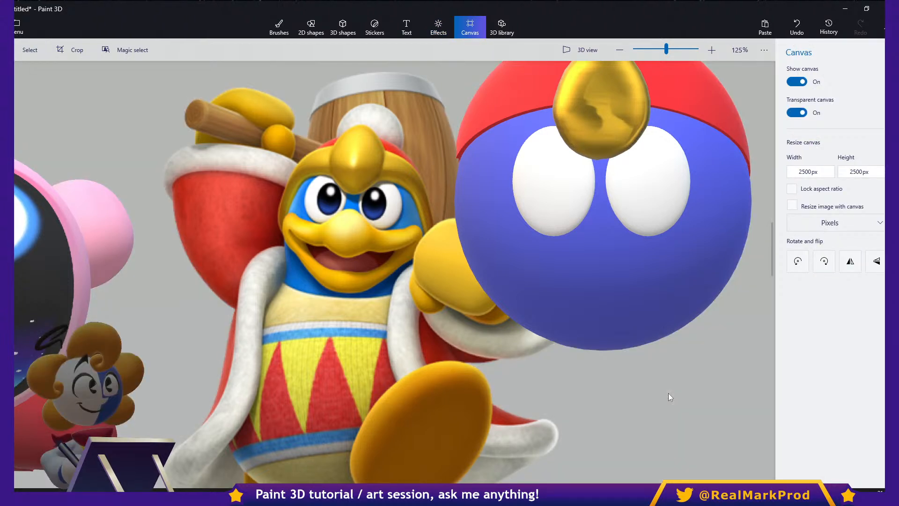
key("d")
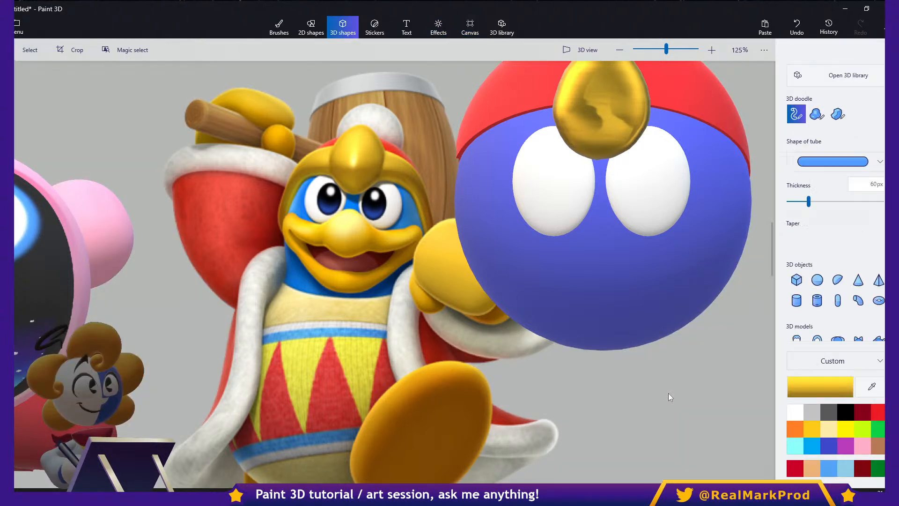
- Try outlining a closed mouth over the blue sphere with the 60 px yellow tube, and undo it
mouse_move(557, 328)
left_mouse_down()
mouse_move(492, 213)
mouse_move(679, 220)
mouse_move(742, 271)
left_mouse_up()
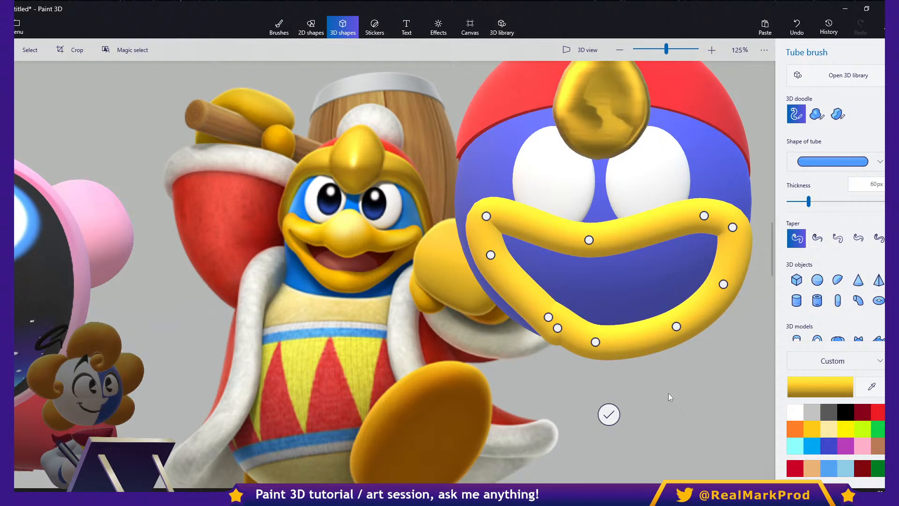
key("ctrl+z")
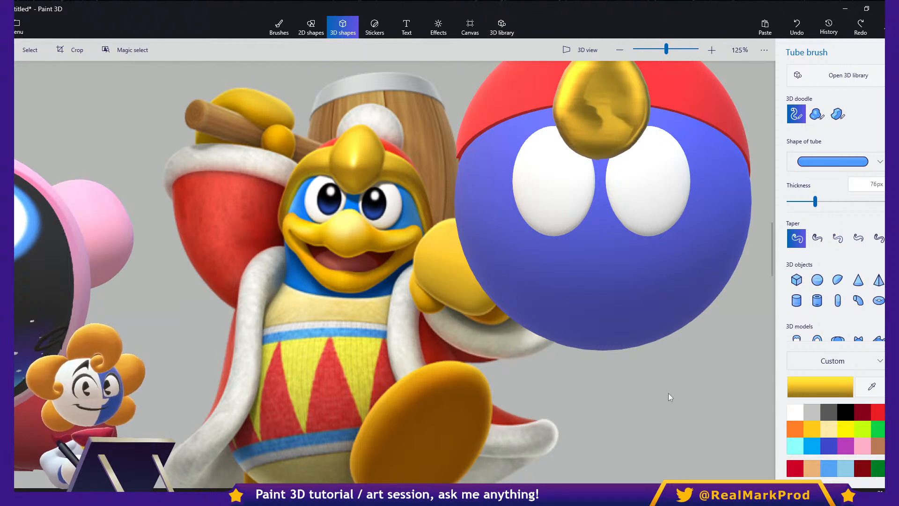
- Draw a closed 76 px yellow mouth tube below the eyes, smooth its lower curve and bring its two ends together
mouse_move(605, 240)
left_mouse_down()
mouse_move(492, 222)
mouse_move(471, 255)
mouse_move(496, 295)
mouse_move(539, 323)
mouse_move(579, 332)
mouse_move(632, 336)
mouse_move(688, 319)
mouse_move(723, 280)
mouse_move(728, 224)
mouse_move(702, 208)
mouse_move(605, 241)
left_mouse_up()
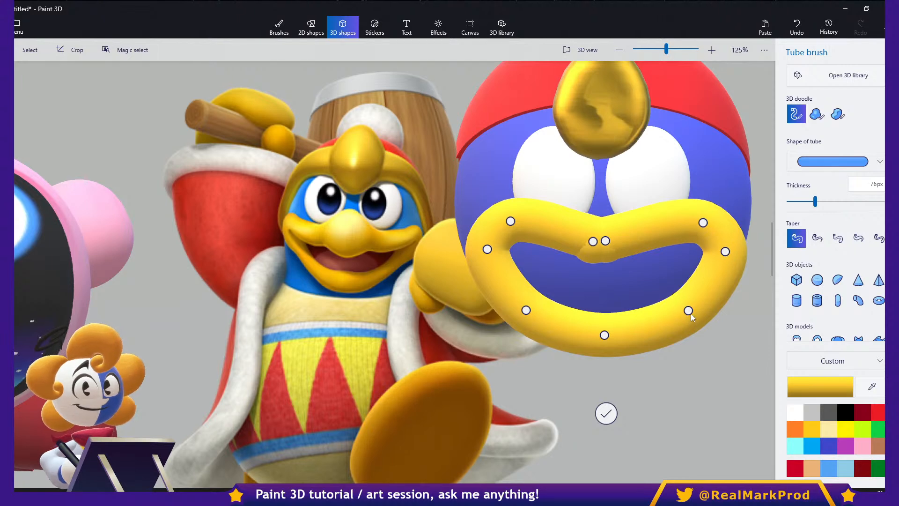
scroll(688, 312, "up", 5)
left_click_drag(627, 294, 609, 293)
mouse_move(492, 333)
left_mouse_down()
mouse_move(492, 307)
mouse_move(490, 330)
left_mouse_up()
left_click_drag(364, 297, 364, 289)
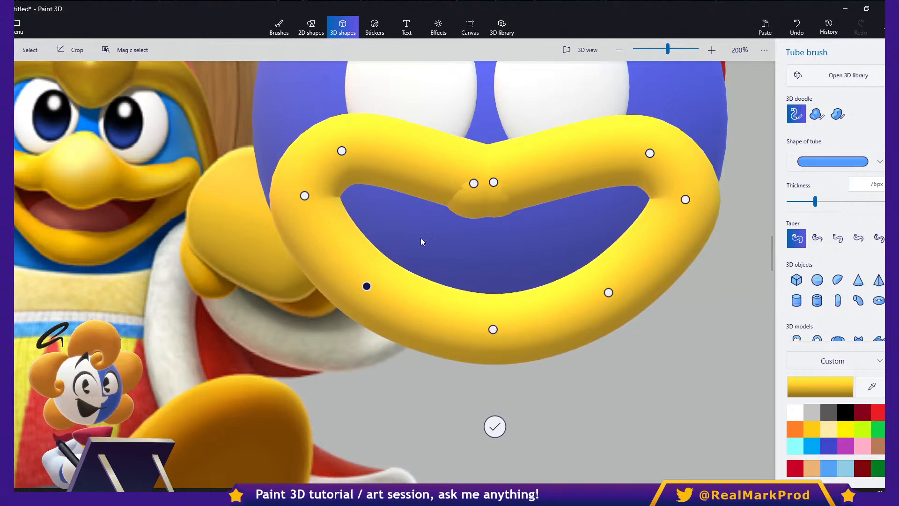
mouse_move(494, 183)
left_mouse_down()
mouse_move(521, 190)
mouse_move(484, 201)
mouse_move(477, 188)
left_mouse_up()
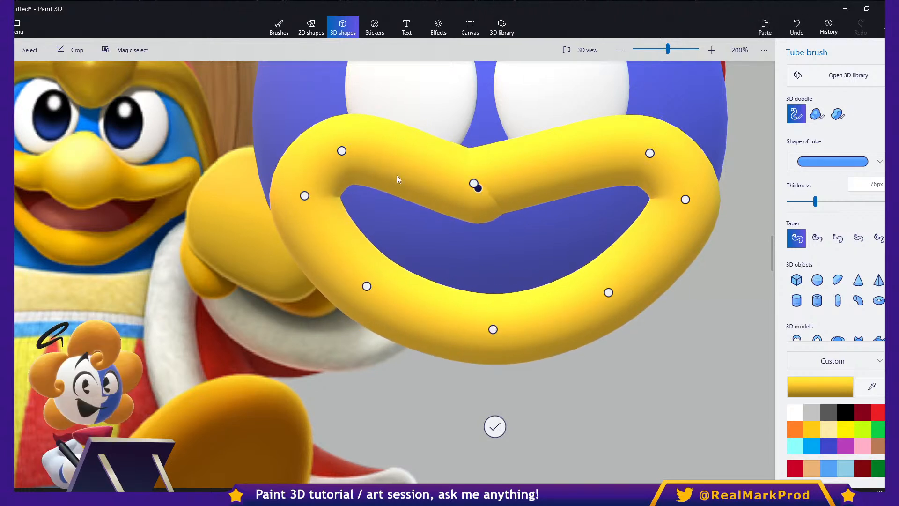
- Reshape both corners of the 76 px mouth tube by moving its side points up and outward
left_click_drag(341, 152, 389, 152)
left_click_drag(364, 289, 304, 245)
left_click_drag(303, 198, 306, 178)
left_click_drag(391, 152, 362, 158)
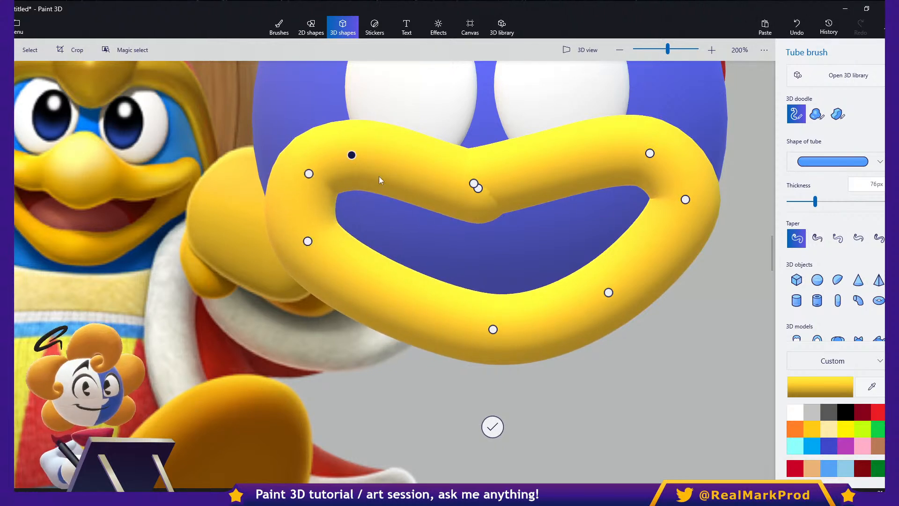
left_click_drag(673, 173, 660, 173)
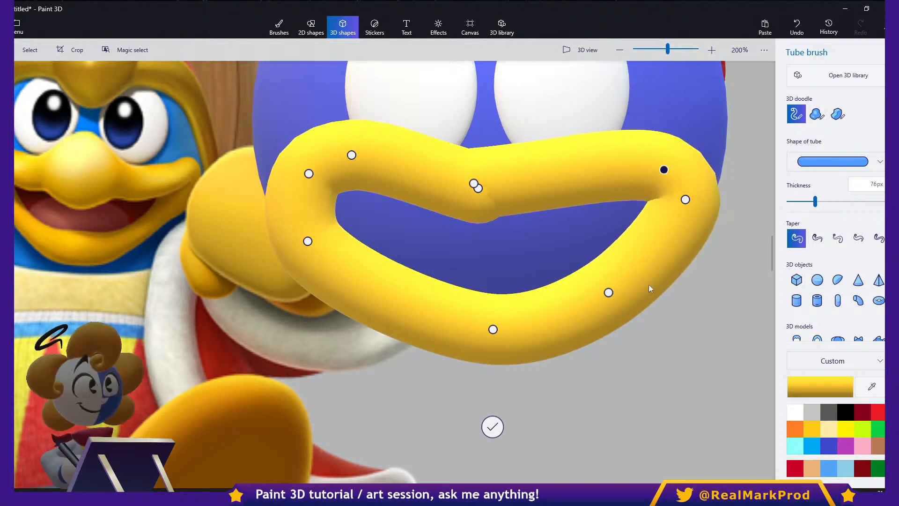
left_click_drag(611, 296, 674, 250)
- Space the mouth tube's two end points apart at the middle of the upper lip
left_click_drag(473, 186, 515, 193)
middle_click_drag(470, 212, 547, 214)
mouse_move(554, 192)
left_mouse_down()
mouse_move(499, 215)
mouse_move(479, 208)
mouse_move(547, 189)
mouse_move(563, 194)
mouse_move(548, 182)
mouse_move(551, 188)
left_mouse_up()
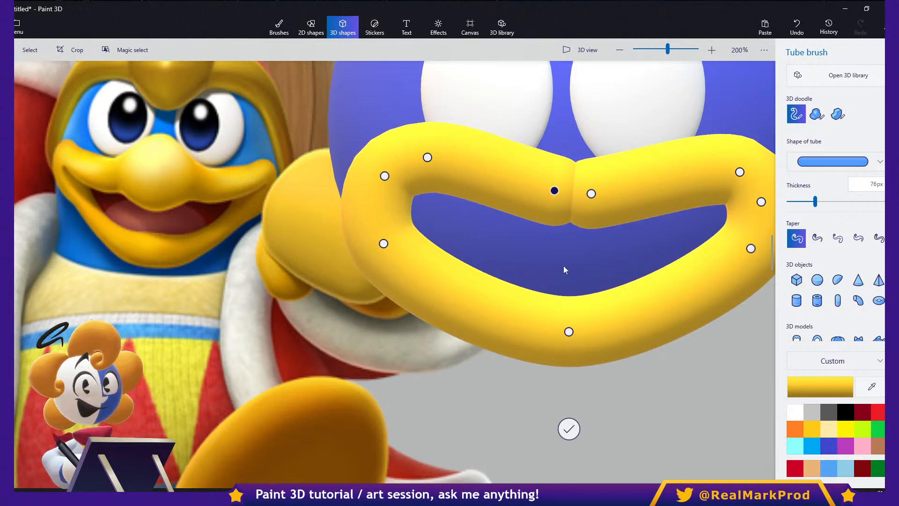
scroll(560, 266, "down", 4)
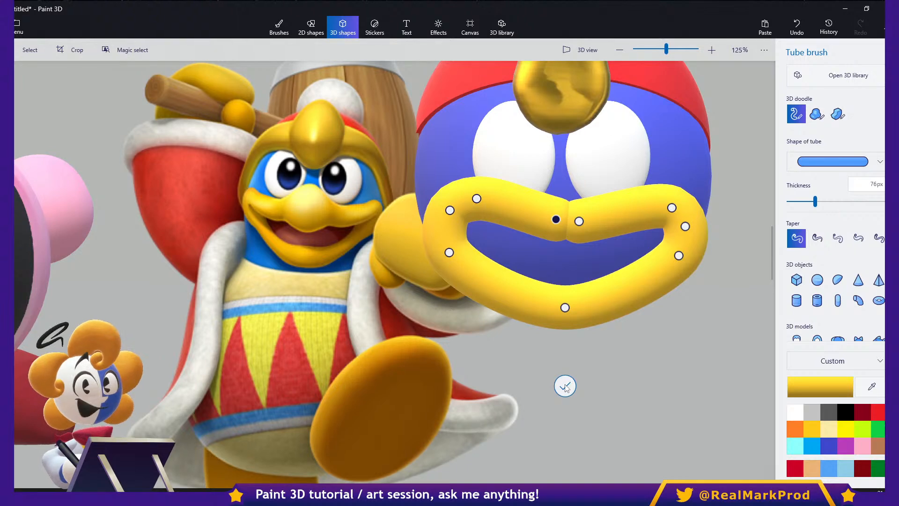
- Finish the 76 px mouth tube and delete it
left_click(566, 388)
middle_click_drag(584, 344, 535, 273)
key("Delete")
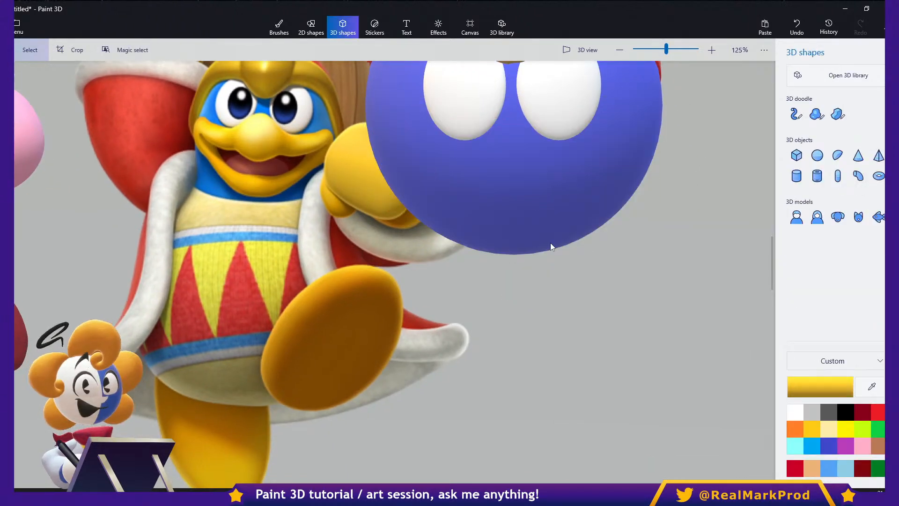
- Draw a larger closed mouth outline below the blue sphere with the yellow tube brush at 98 px thickness
left_click(796, 114)
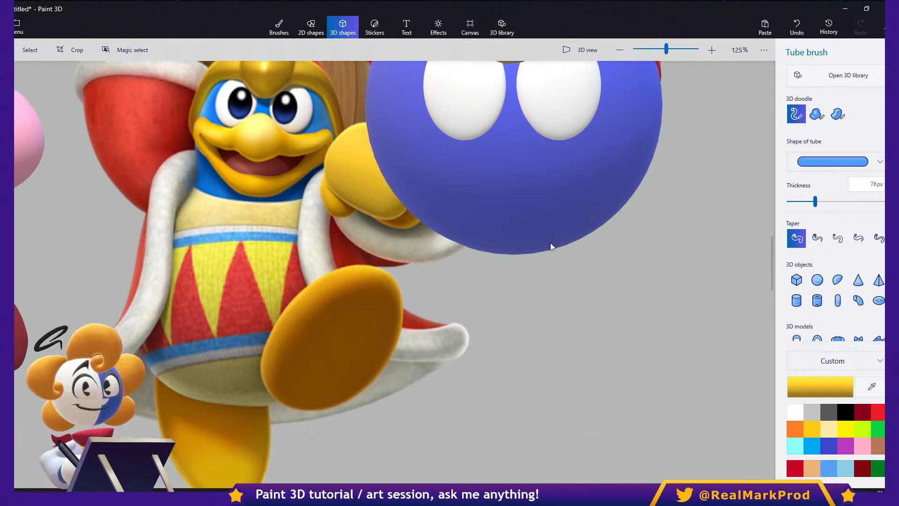
left_click_drag(815, 202, 823, 201)
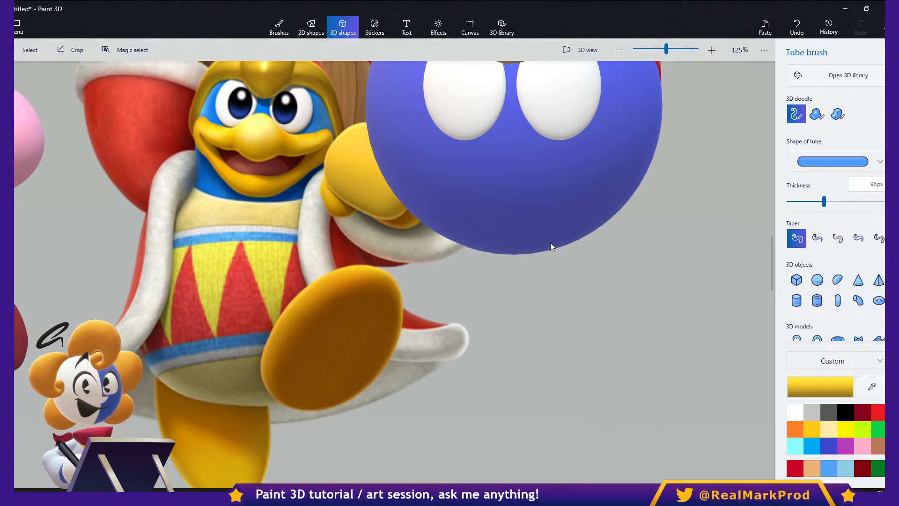
mouse_move(635, 318)
left_mouse_down()
mouse_move(546, 298)
mouse_move(490, 260)
mouse_move(463, 321)
mouse_move(478, 398)
mouse_move(562, 459)
mouse_move(693, 449)
mouse_move(758, 370)
mouse_move(754, 276)
mouse_move(635, 318)
left_mouse_up()
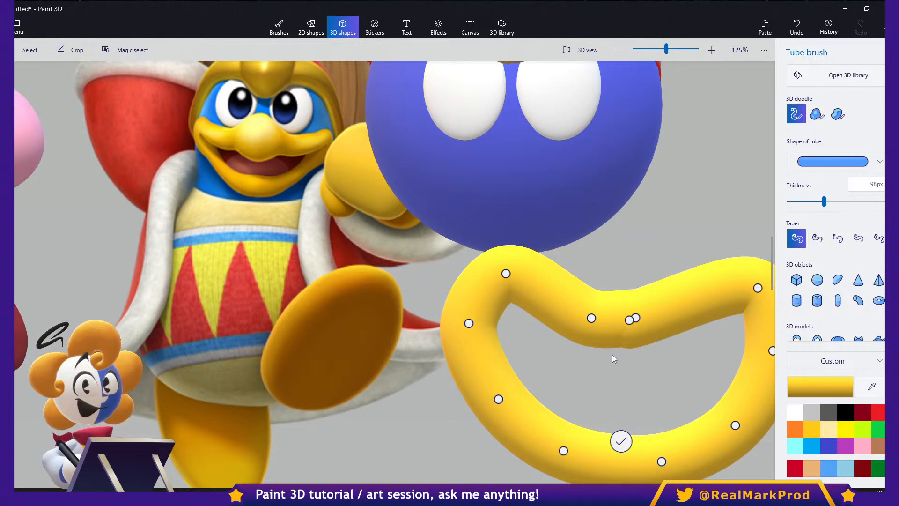
- Reposition the mouth tube's points along the left half of the upper lip and space its ends at the centre
middle_click_drag(611, 353, 555, 292)
mouse_move(450, 213)
left_mouse_down()
mouse_move(473, 231)
mouse_move(451, 224)
left_mouse_up()
left_click_drag(413, 262, 416, 238)
left_click_drag(536, 257, 512, 251)
mouse_move(574, 259)
left_mouse_down()
mouse_move(582, 254)
mouse_move(572, 265)
mouse_move(555, 259)
mouse_move(576, 261)
left_mouse_up()
- Move the mouth tube's right-hand points to mirror the left corner and upper lip
left_click_drag(702, 228, 604, 252)
left_click_drag(717, 290, 666, 232)
left_click_drag(679, 365, 711, 255)
left_click_drag(606, 401, 696, 325)
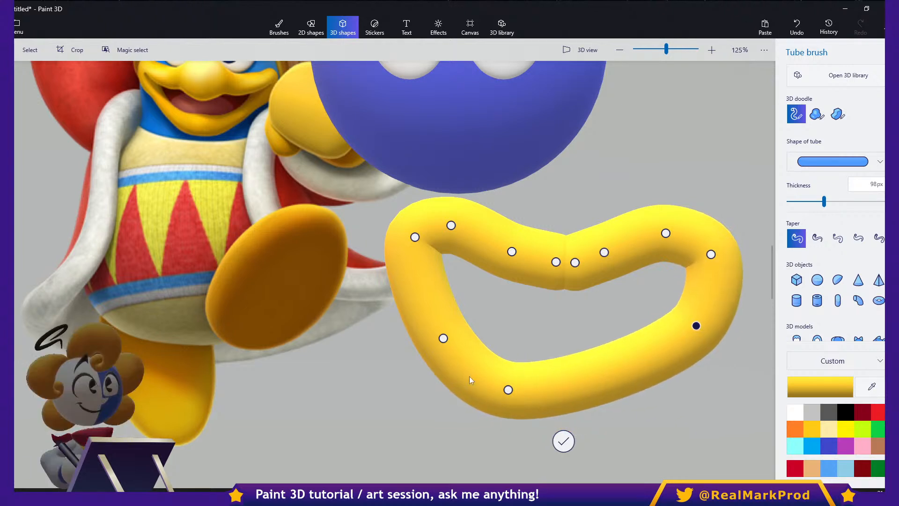
- Centre the lower lip's bottom point and even out the points along the mouth tube's upper lip
left_click_drag(508, 390, 567, 393)
left_click_drag(443, 338, 434, 314)
left_click_drag(568, 393, 551, 387)
left_click_drag(666, 236, 673, 235)
middle_click_drag(578, 279, 589, 308)
left_click_drag(518, 285, 516, 279)
left_click_drag(615, 283, 631, 282)
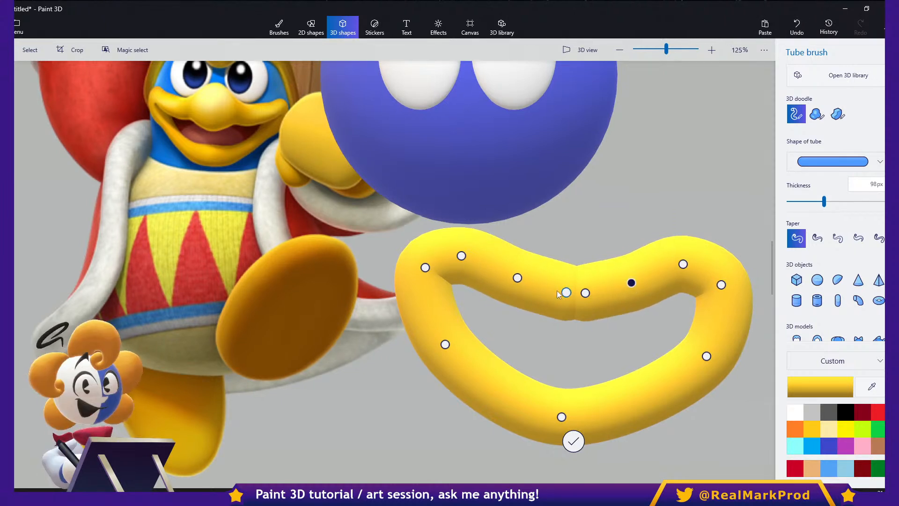
- Fine-tune the mouth tube's corners and lower side points so both halves match
left_click(566, 293)
left_click_drag(517, 278, 513, 279)
left_click_drag(425, 268, 429, 276)
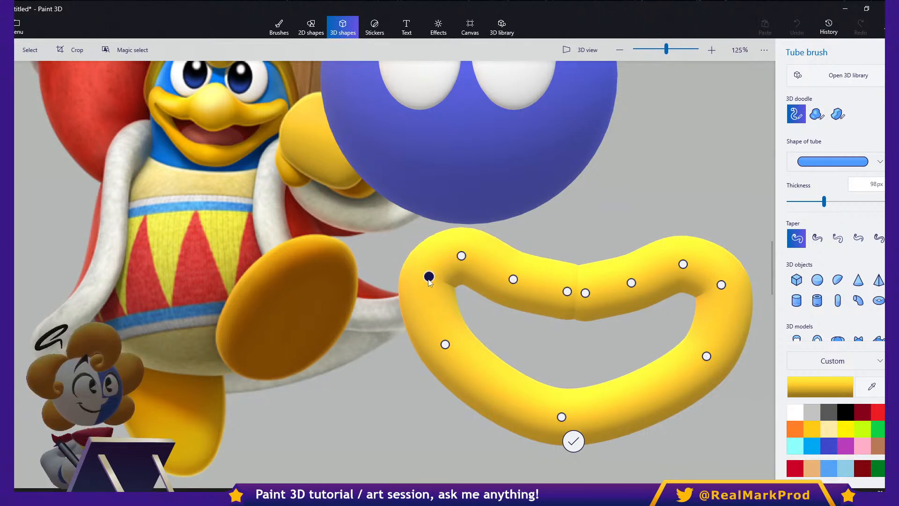
left_click_drag(721, 284, 717, 283)
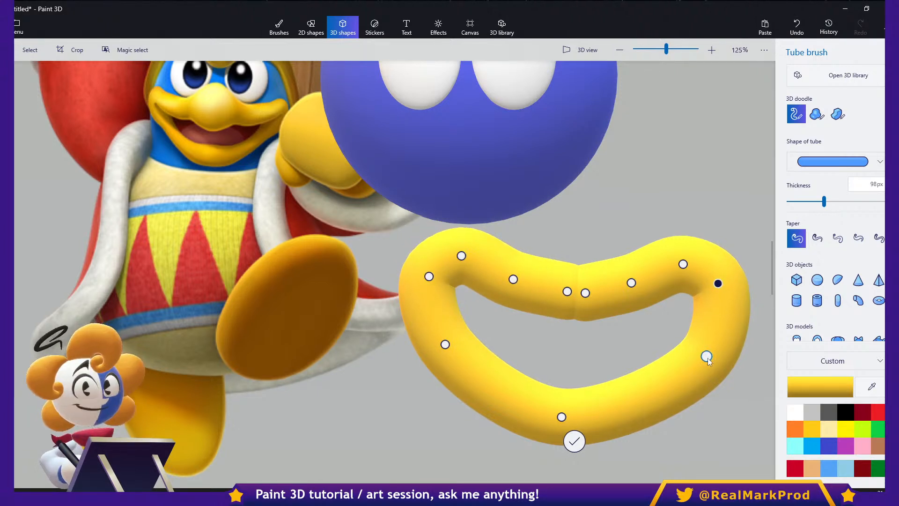
left_click_drag(706, 357, 699, 357)
left_click_drag(445, 344, 454, 360)
left_click_drag(700, 358, 695, 365)
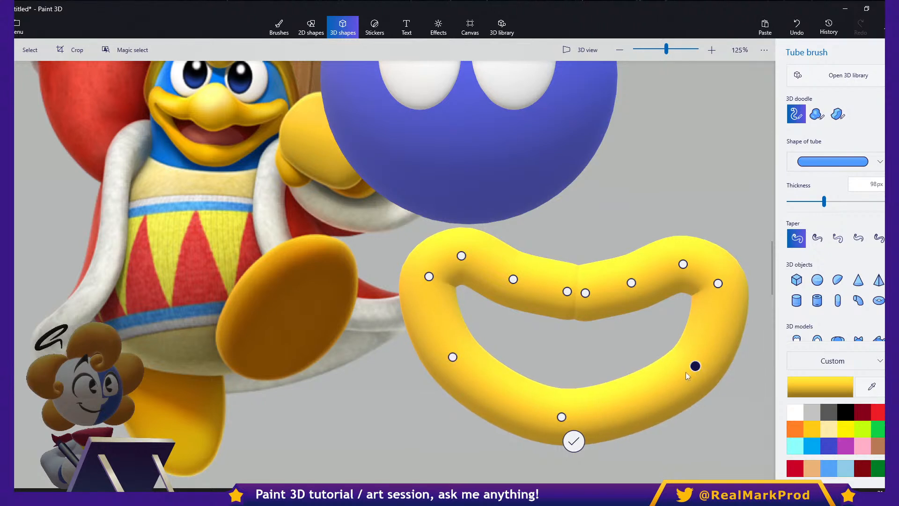
- Nudge the mouth tube's bottom point, right-hand corner and upper-lip points for better symmetry
left_click_drag(561, 416, 569, 419)
left_click_drag(682, 269, 724, 291)
left_click_drag(429, 279, 429, 280)
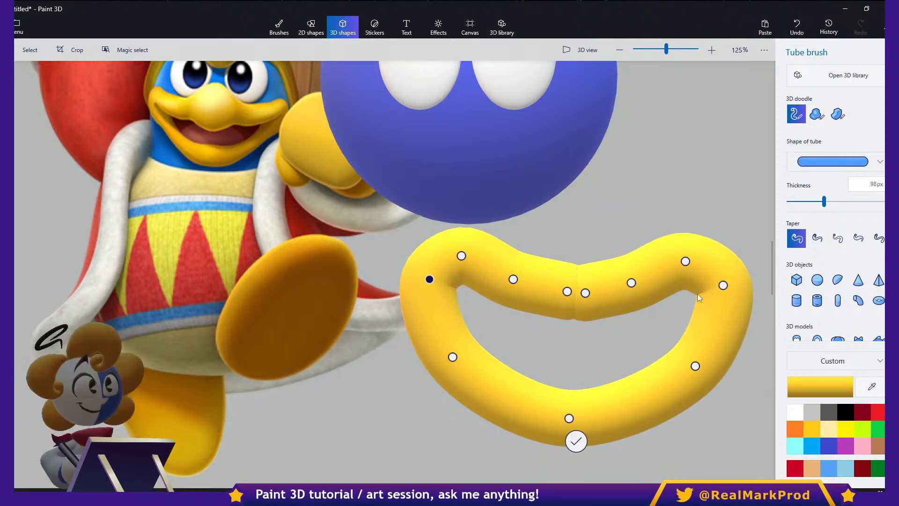
left_click_drag(631, 282, 583, 292)
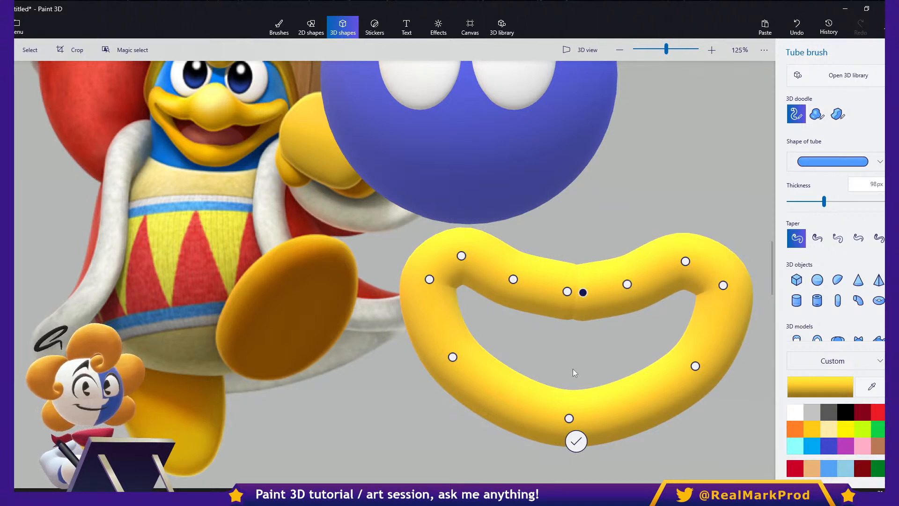
- Nudge the mouth tube's lower right side point, upper-left lip point and bottom point to balance its two halves
left_click_drag(692, 367, 695, 370)
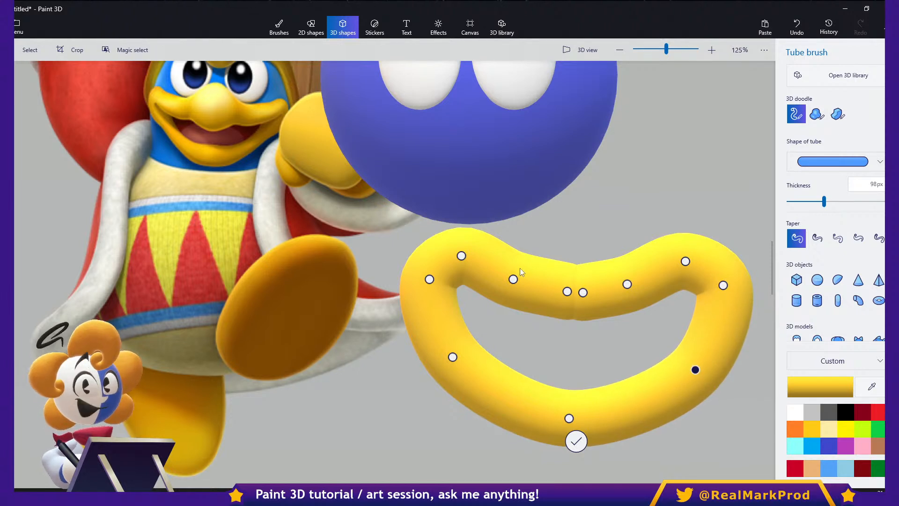
left_click_drag(465, 259, 470, 260)
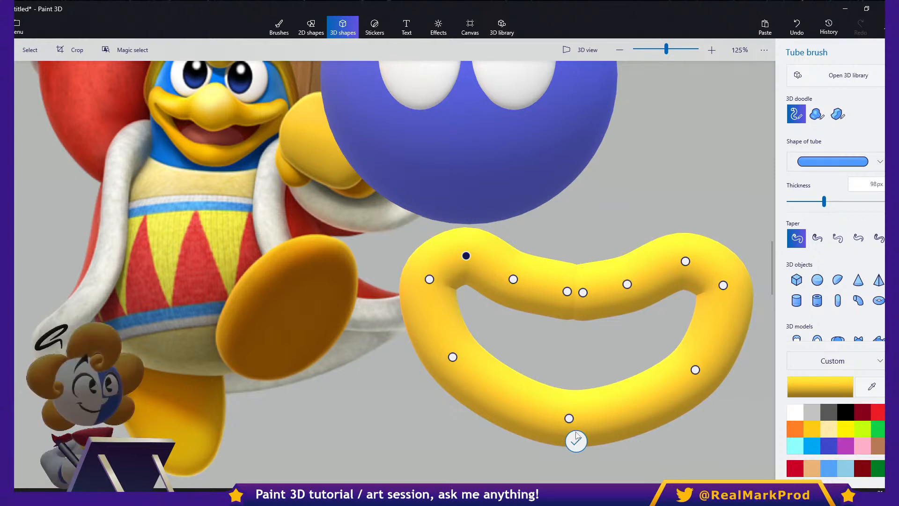
left_click(569, 418)
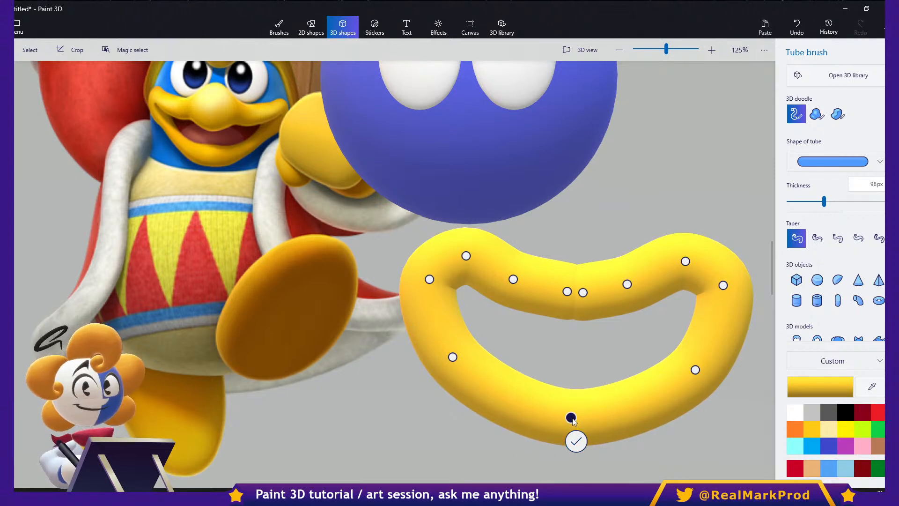
middle_click_drag(651, 345, 618, 313)
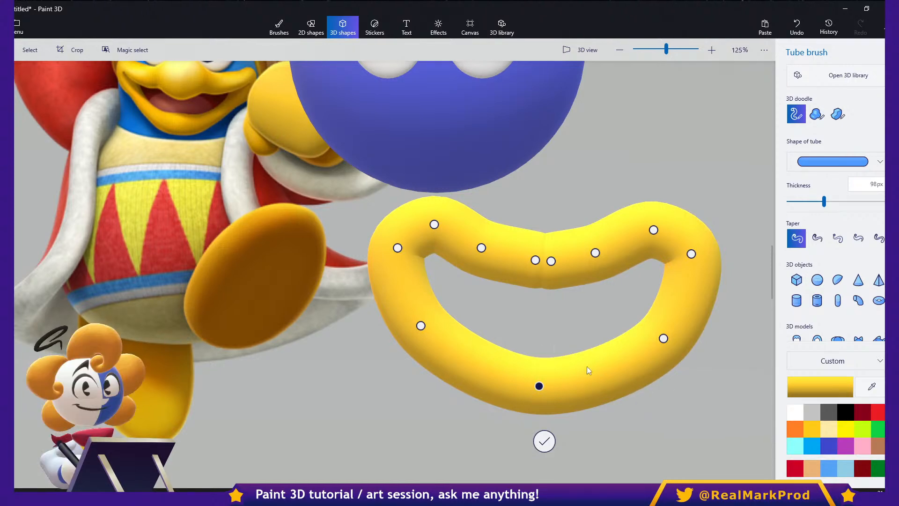
- In 3D view from above, push the mouth tube's right corner points back toward the head and undo the last point move
left_click(573, 50)
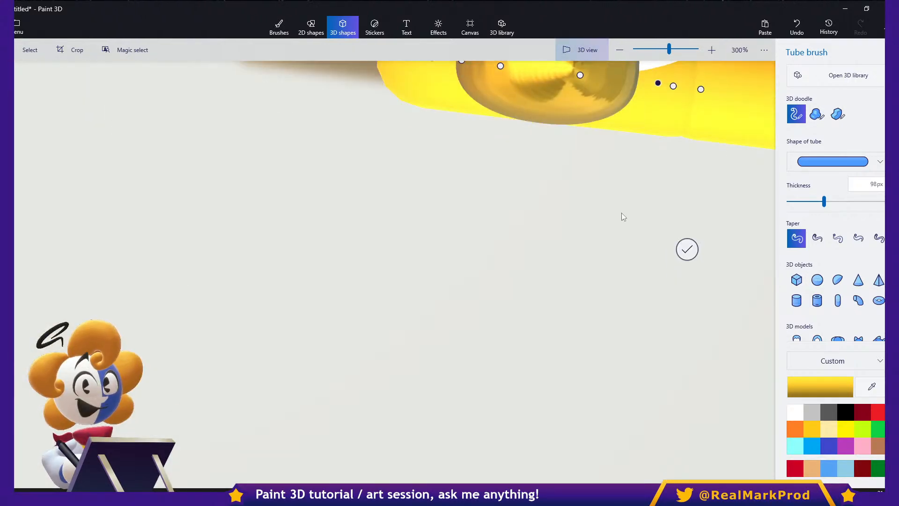
scroll(611, 220, "down", 1)
scroll(697, 239, "up", 1)
middle_click_drag(695, 236, 627, 329)
scroll(628, 327, "down", 1)
right_click_drag(701, 321, 556, 226)
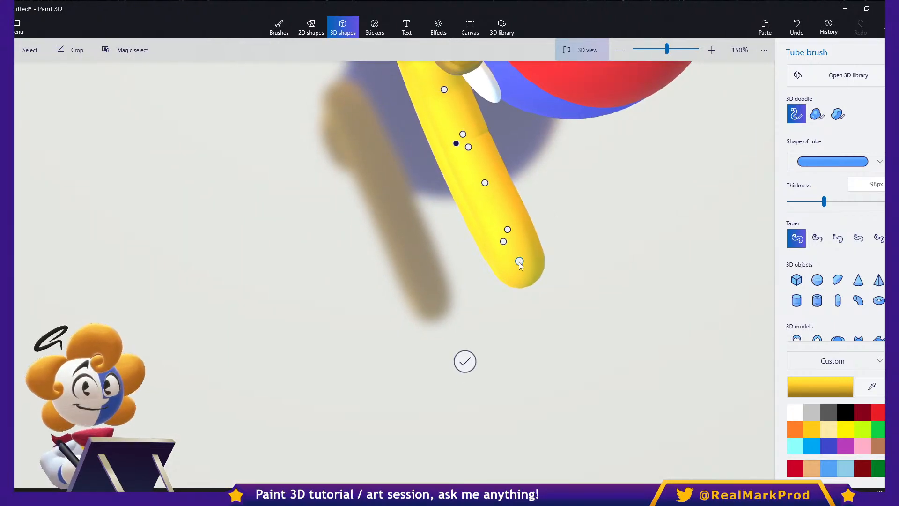
middle_click_drag(463, 295, 457, 371)
middle_click_drag(486, 288, 476, 316)
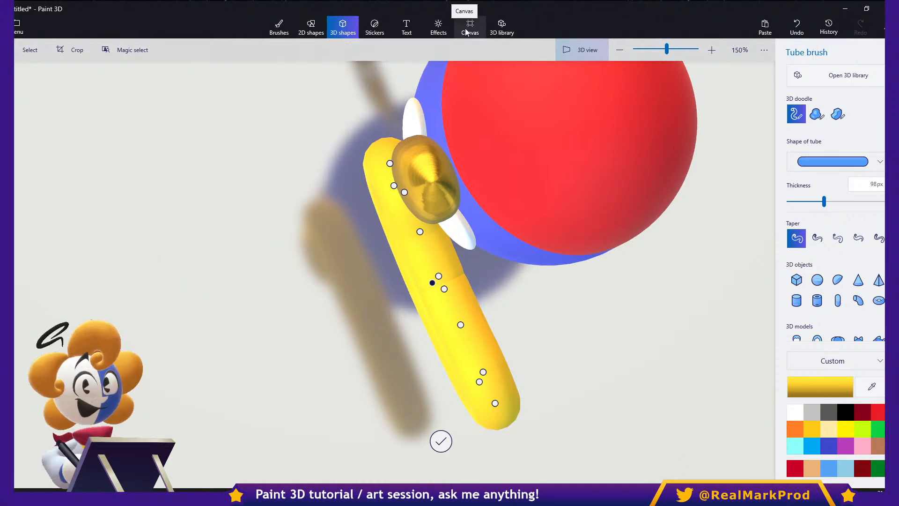
left_click_drag(483, 372, 511, 357)
left_click_drag(495, 403, 509, 370)
left_click_drag(461, 328, 477, 324)
key("ctrl+z")
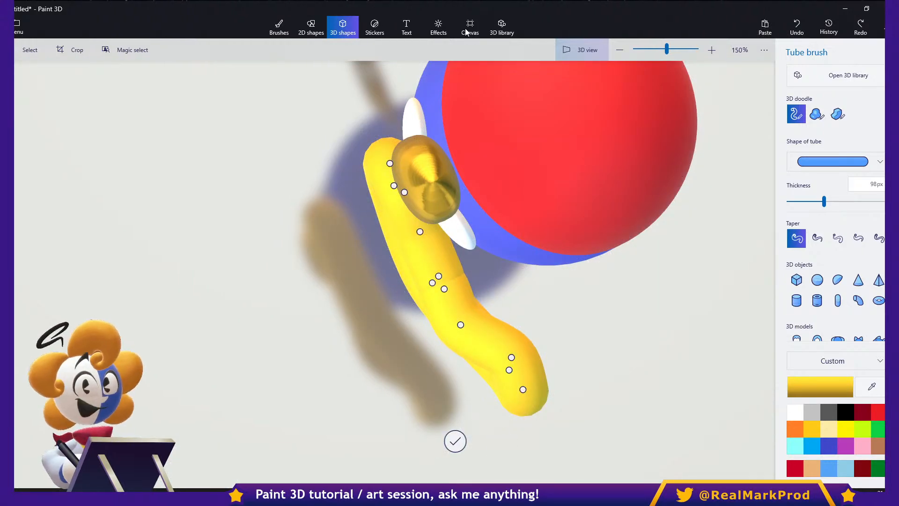
- Reposition the right-hand lip, corner and side points so that half of the mouth tube curves back around the head
scroll(479, 321, "up", 2)
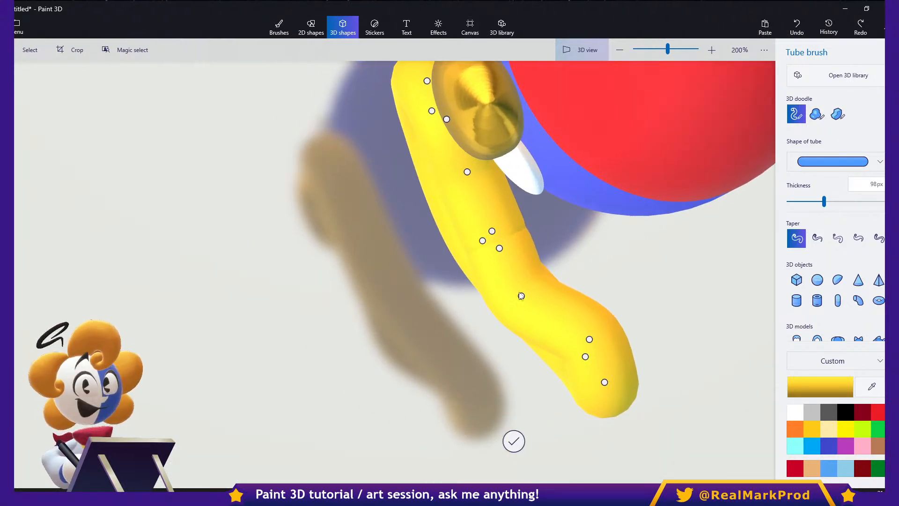
left_click_drag(521, 295, 550, 286)
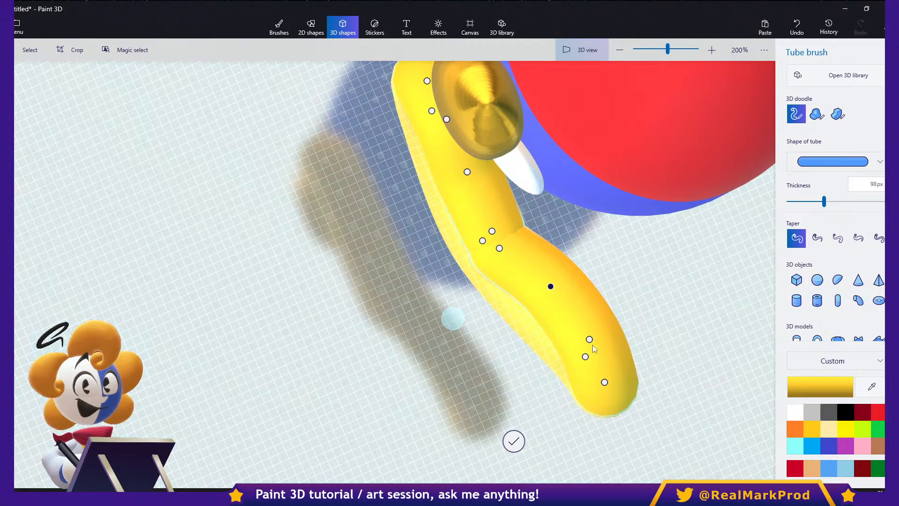
left_click_drag(589, 340, 614, 320)
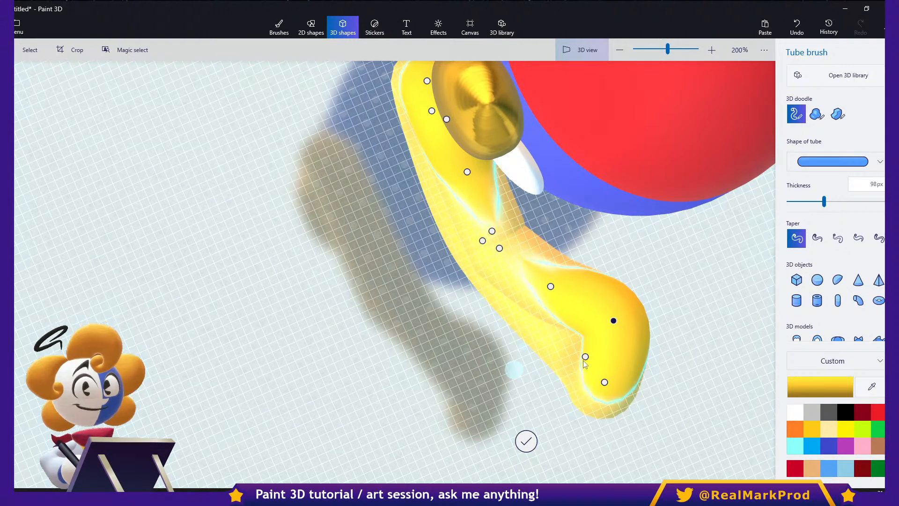
mouse_move(604, 383)
left_mouse_down()
mouse_move(622, 375)
mouse_move(609, 378)
left_mouse_up()
scroll(558, 378, "up", 3)
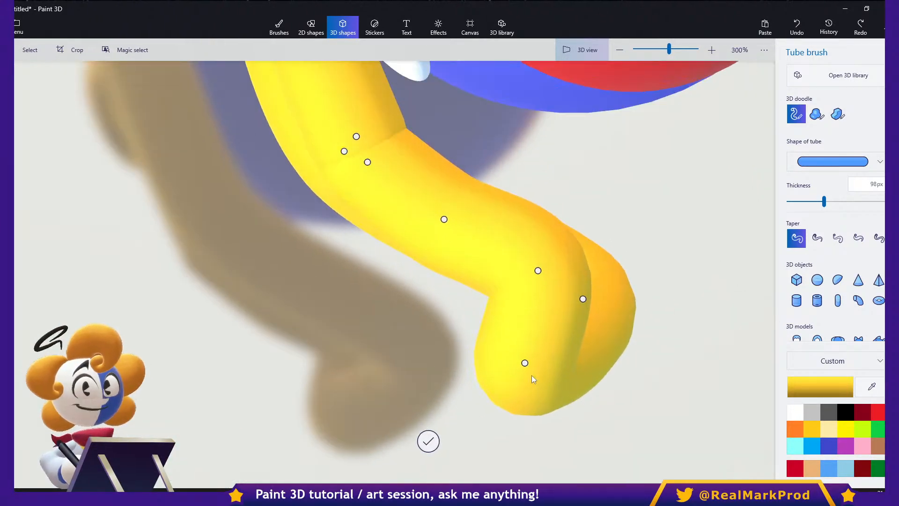
left_click_drag(525, 363, 633, 259)
left_click_drag(537, 270, 541, 251)
left_click_drag(583, 298, 576, 263)
- Adjust the depth of the mouth tube's centre points to even out the middle of the lips
middle_click_drag(386, 195, 526, 329)
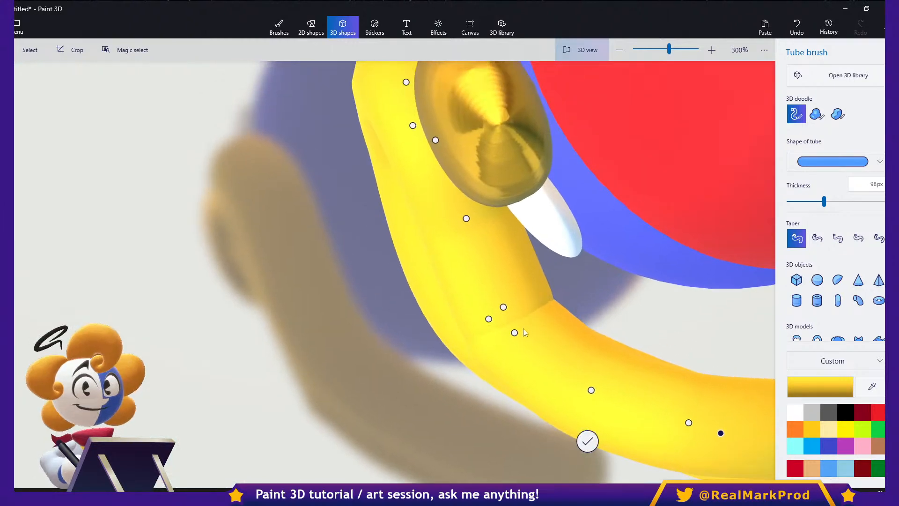
left_click_drag(504, 305, 507, 326)
right_click_drag(669, 283, 485, 256)
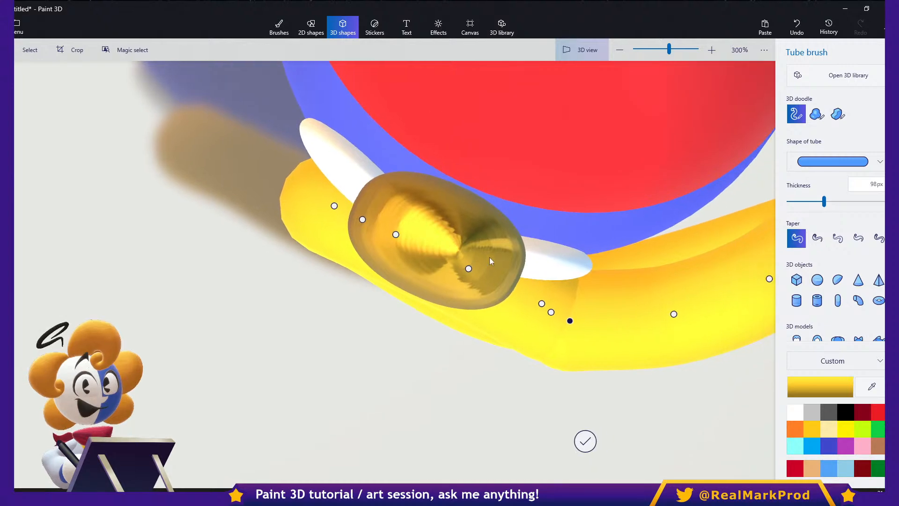
left_click(535, 307)
- Move the mouth tube's left corner and upper-lip points in depth to start curving the left half around the head
left_click_drag(333, 206, 354, 182)
left_click_drag(363, 220, 414, 228)
middle_click_drag(525, 365, 531, 345)
right_click_drag(531, 345, 519, 375)
middle_click_drag(560, 294, 463, 334)
right_click_drag(575, 318, 506, 257)
scroll(614, 308, "down", 2)
middle_click_drag(506, 257, 526, 243)
mouse_move(413, 209)
left_mouse_down()
mouse_move(428, 210)
mouse_move(422, 202)
left_mouse_up()
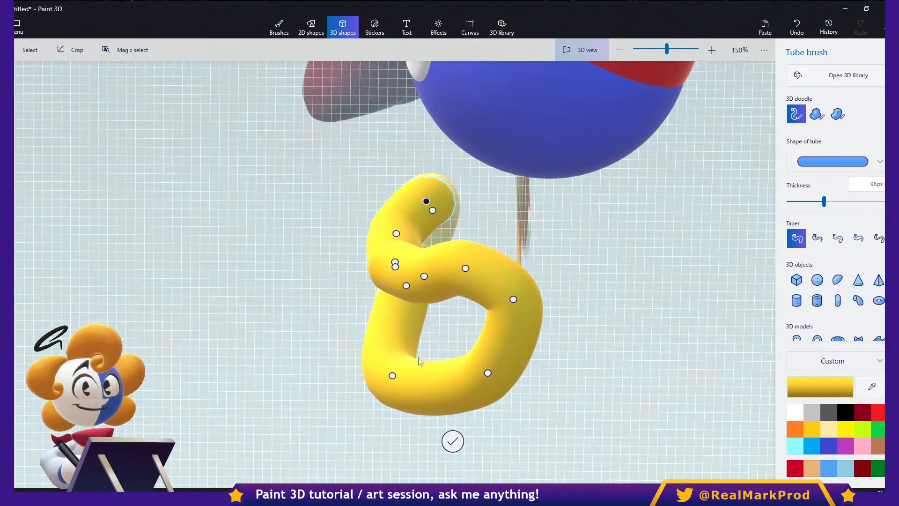
- Adjust the mouth tube's lower left side and centre points in depth, checking the curve from several angles
left_click_drag(392, 375, 407, 363)
middle_click_drag(344, 401, 413, 382)
right_click_drag(413, 382, 527, 322)
middle_click_drag(527, 322, 435, 416)
right_click_drag(436, 416, 578, 421)
middle_click_drag(355, 330, 420, 382)
right_click_drag(420, 381, 487, 378)
middle_click_drag(377, 311, 585, 333)
left_click_drag(370, 275, 364, 277)
right_click_drag(367, 275, 426, 238)
middle_click_drag(426, 239, 460, 304)
left_click_drag(421, 329, 421, 325)
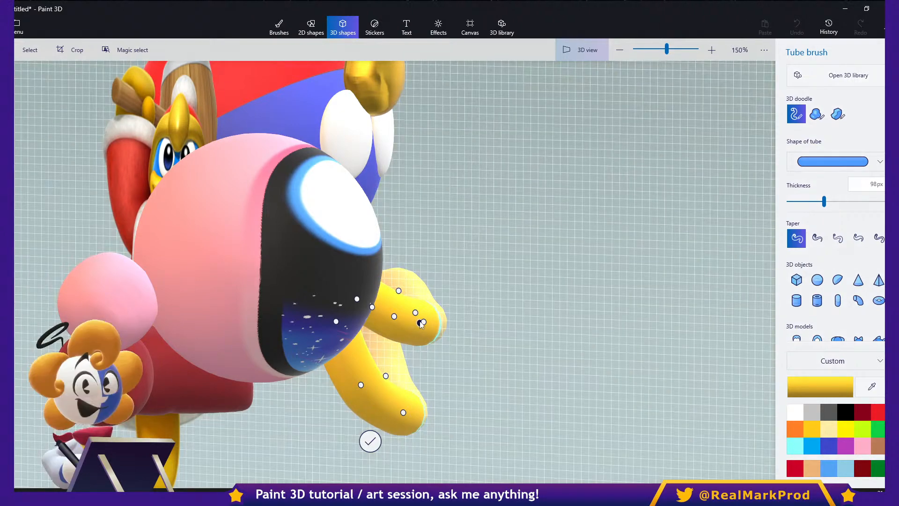
- From above, push the mouth tube's left corner, side and upper-lip points farther back to mirror the right half's curve
right_click_drag(454, 356, 636, 388)
middle_click_drag(714, 358, 538, 288)
scroll(571, 313, "down", 1)
middle_click_drag(738, 298, 607, 305)
scroll(606, 305, "up", 2)
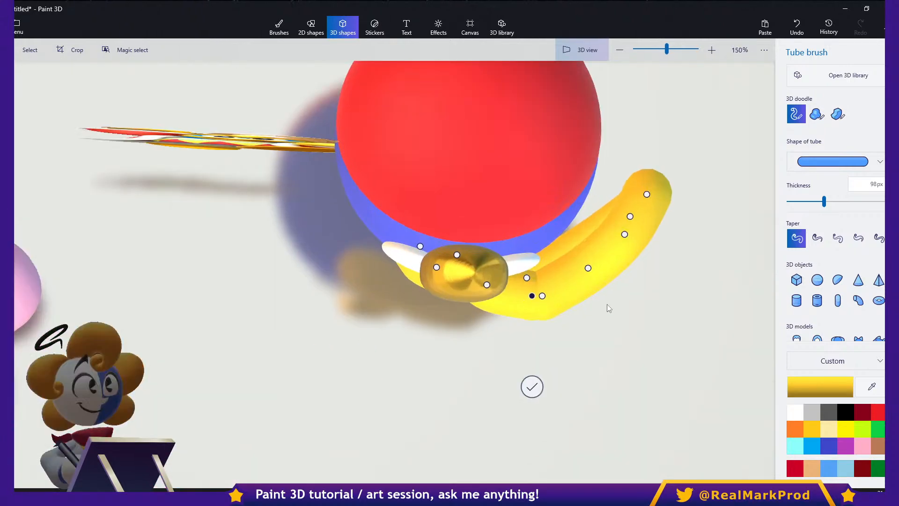
right_click_drag(607, 307, 542, 314)
middle_click_drag(474, 290, 542, 291)
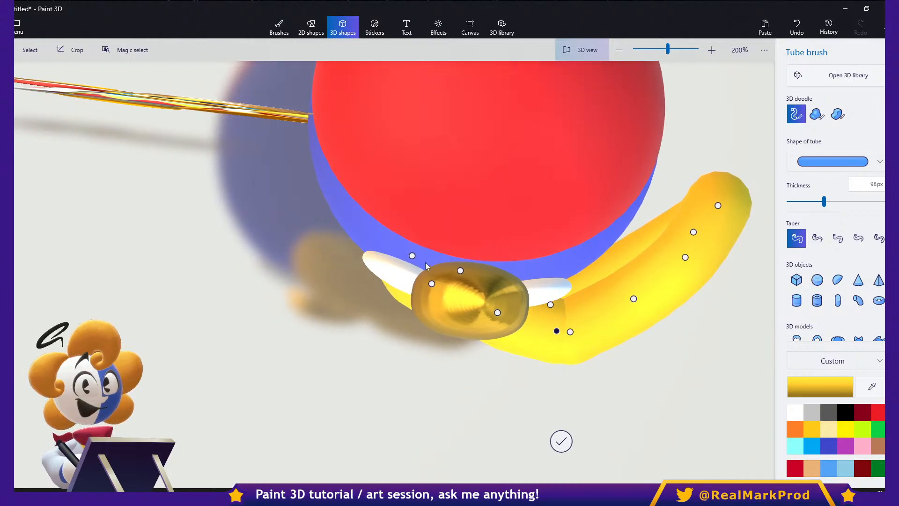
left_click_drag(412, 256, 402, 211)
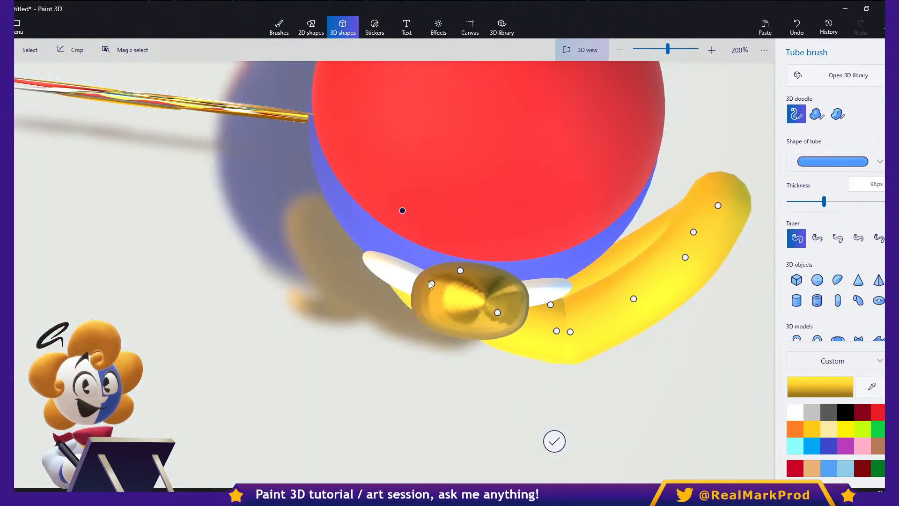
left_click_drag(432, 285, 424, 242)
left_click_drag(460, 271, 447, 263)
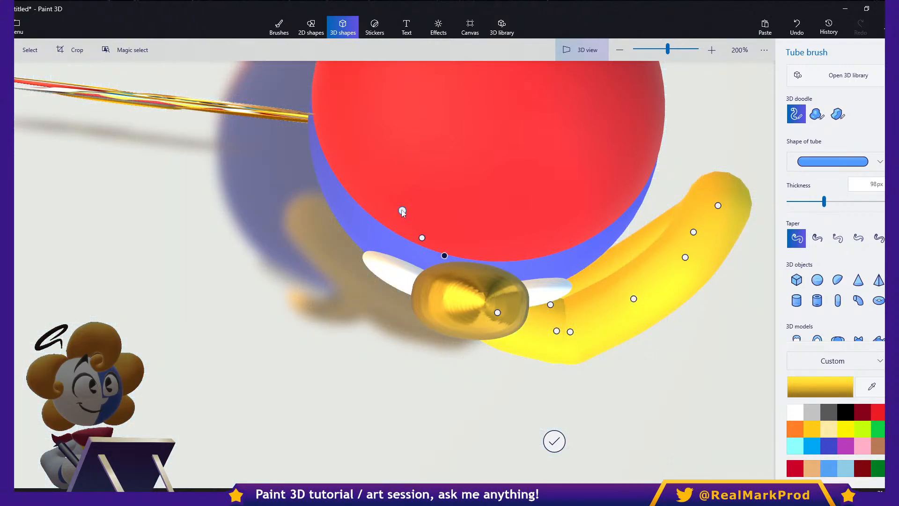
left_click_drag(402, 211, 403, 205)
- Move the mouth tube's lower left side point slightly outward and return from 3D view to the flat view
right_click_drag(657, 388, 561, 310)
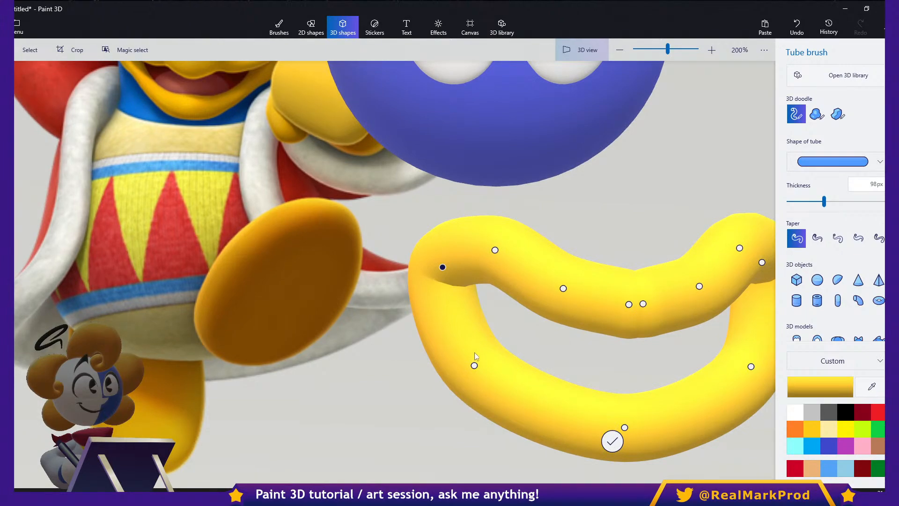
left_click_drag(474, 366, 466, 364)
right_click_drag(445, 392, 213, 336)
left_click_drag(207, 329, 197, 330)
right_click_drag(197, 330, 291, 393)
left_click(565, 61)
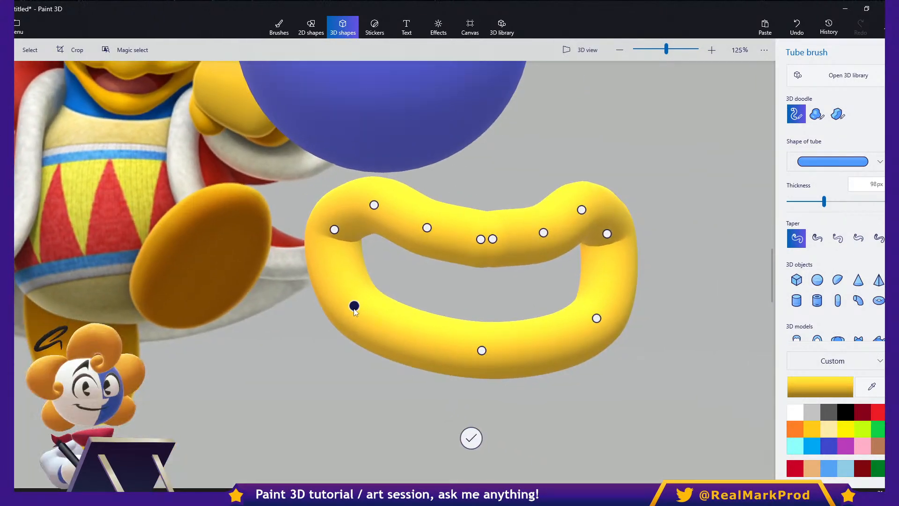
- Lower the mouth tube's bottom point and lower side points to give the bottom lip a deeper, rounder curve
left_click_drag(354, 308, 360, 322)
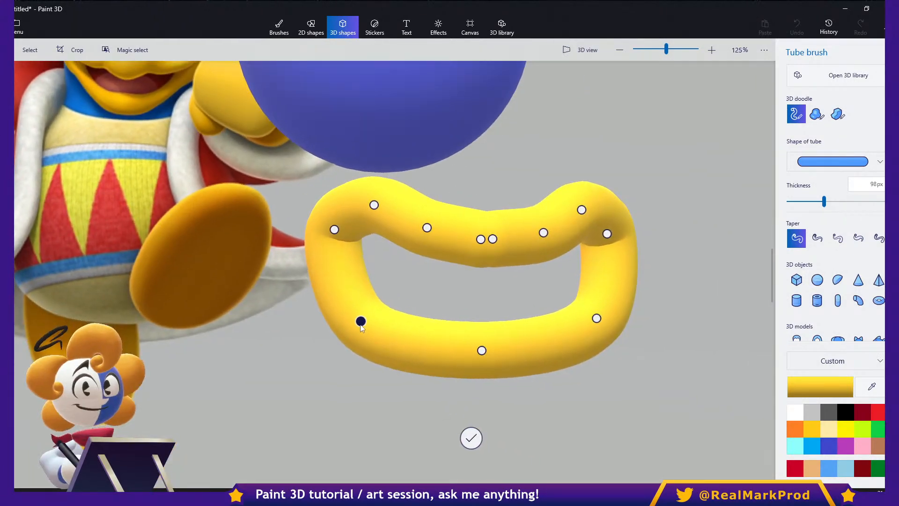
left_click_drag(482, 352, 477, 378)
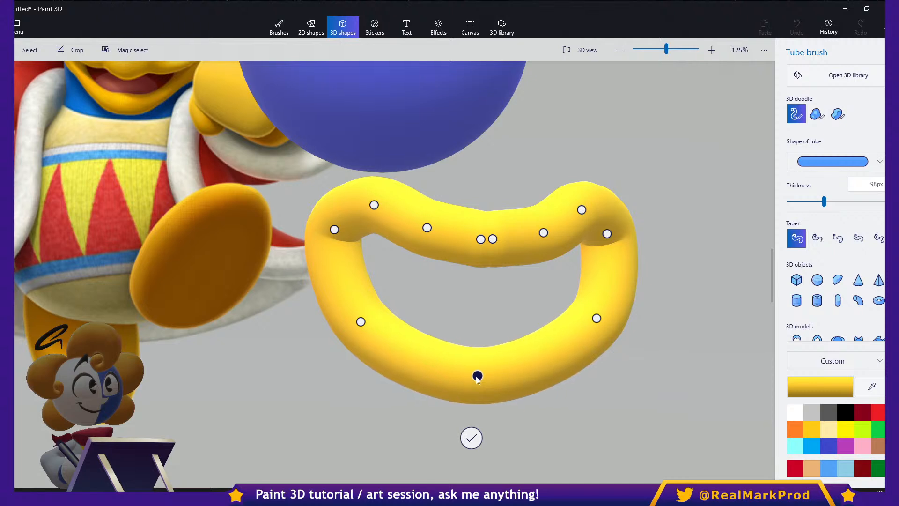
middle_click_drag(497, 304, 557, 300)
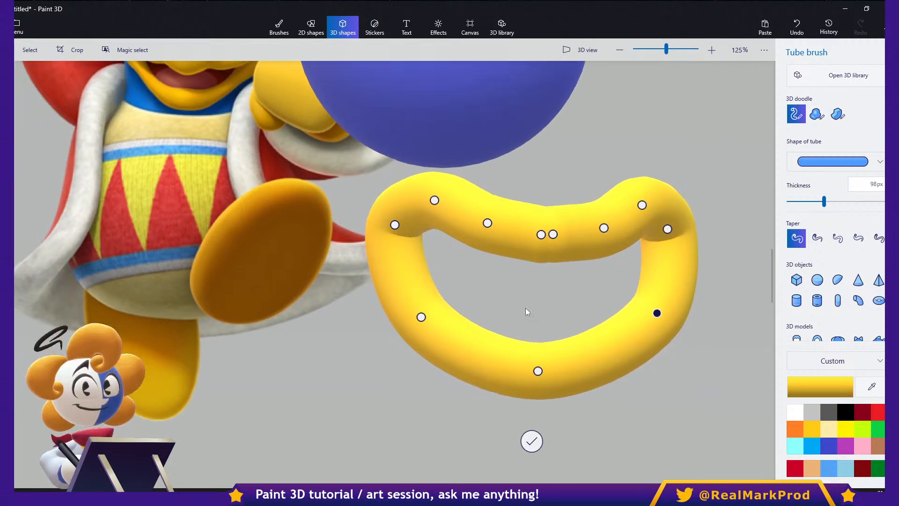
left_click_drag(657, 313, 658, 321)
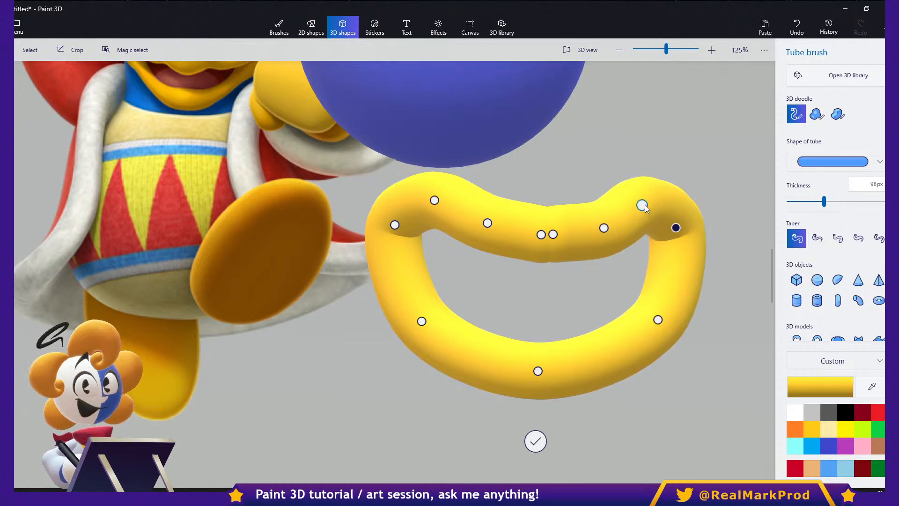
- Shift the mouth tube's right corner outward to match the left one and finish editing the tube
middle_click_drag(547, 286, 471, 270)
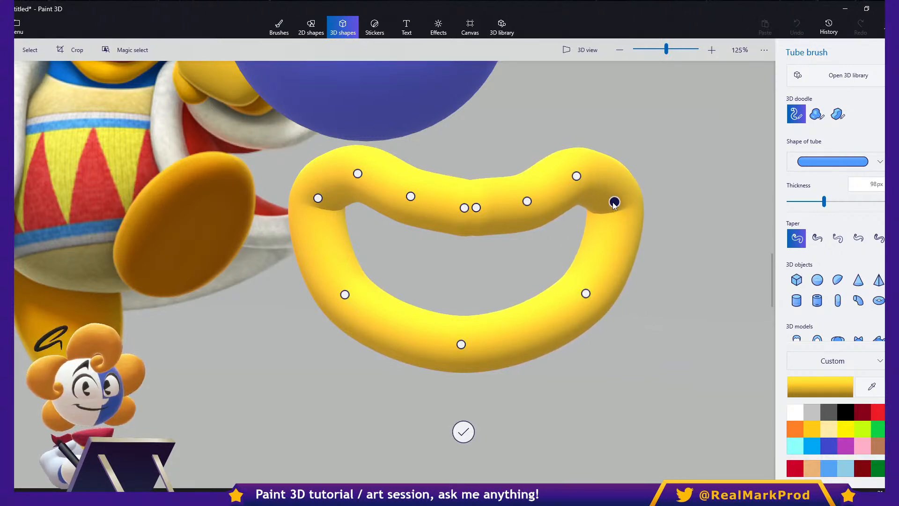
middle_click_drag(418, 265, 509, 313)
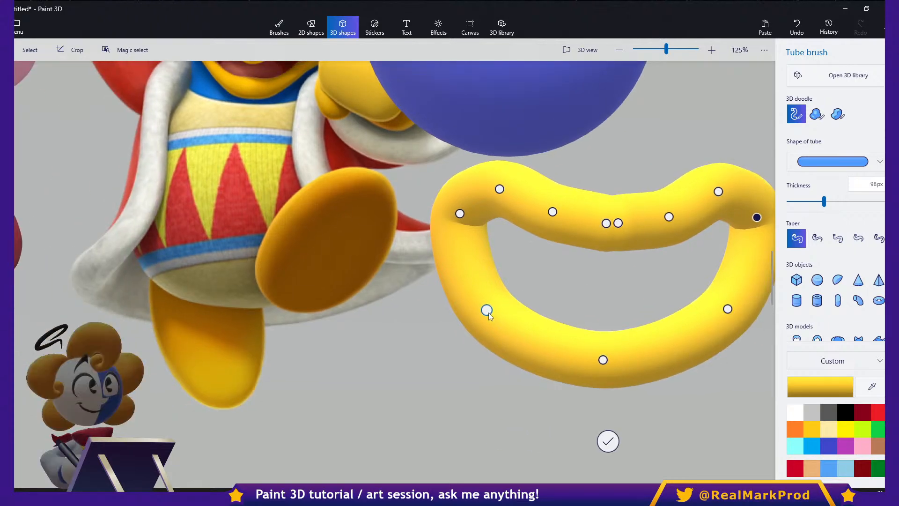
left_click(609, 441)
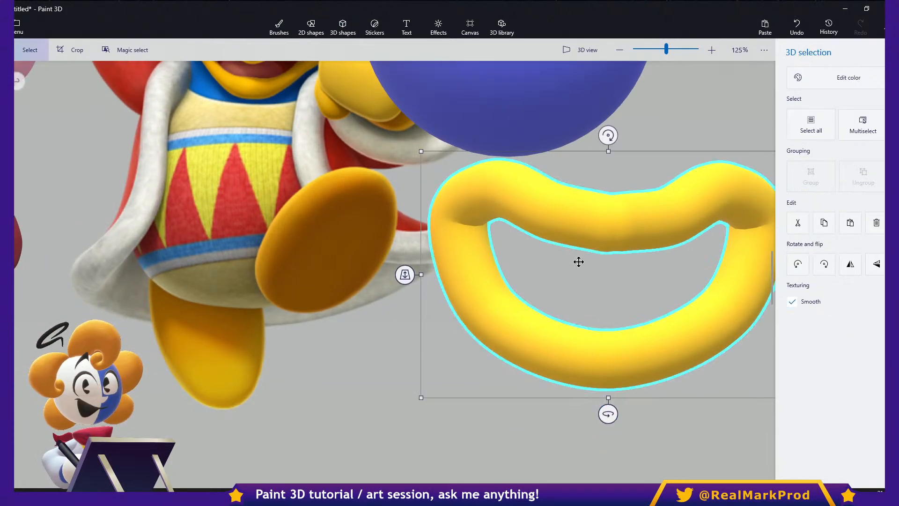
- Move the mouth onto the blue head beneath the eyes and scale it down proportionally
scroll(579, 262, "down", 1)
middle_click_drag(615, 225, 555, 345)
left_click_drag(555, 352, 478, 217)
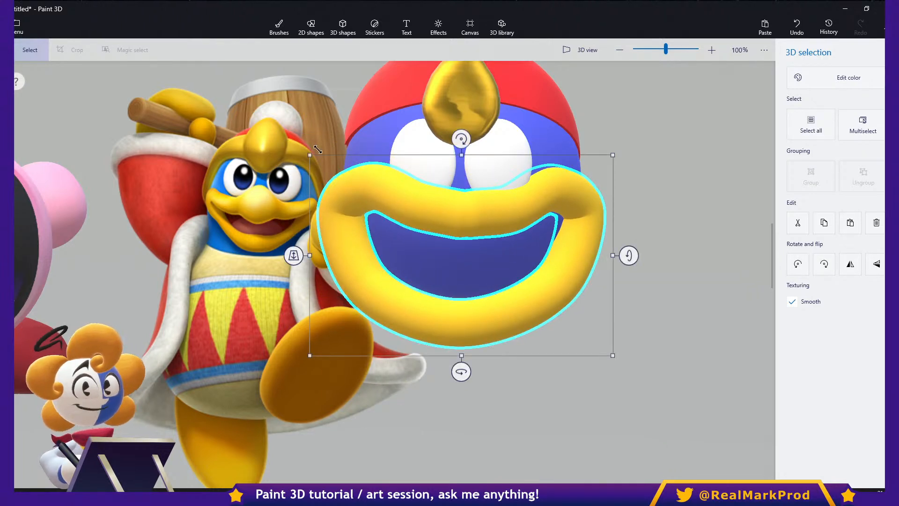
left_click_drag(312, 157, 332, 170)
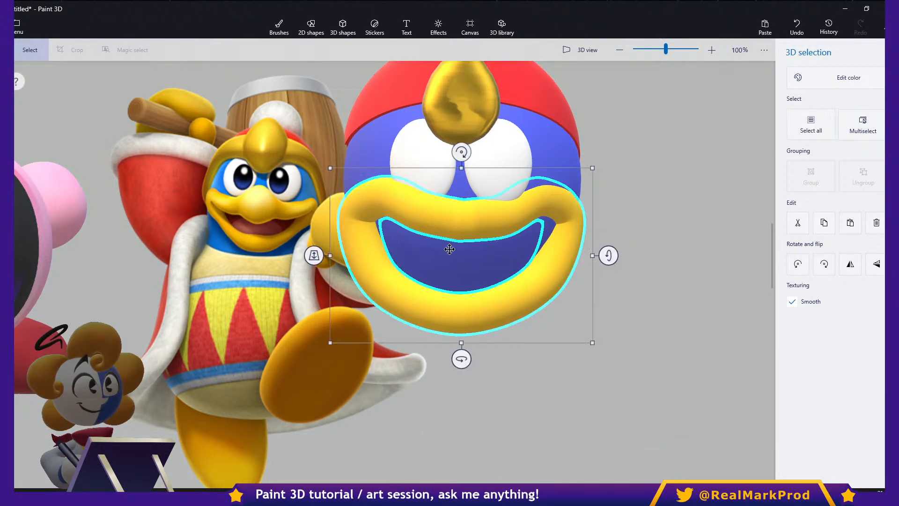
- Raise the mouth on the face, squash it vertically, narrow it to about the head's width and centre it beneath the eyes
left_click_drag(464, 355, 453, 359)
left_click_drag(443, 319, 444, 296)
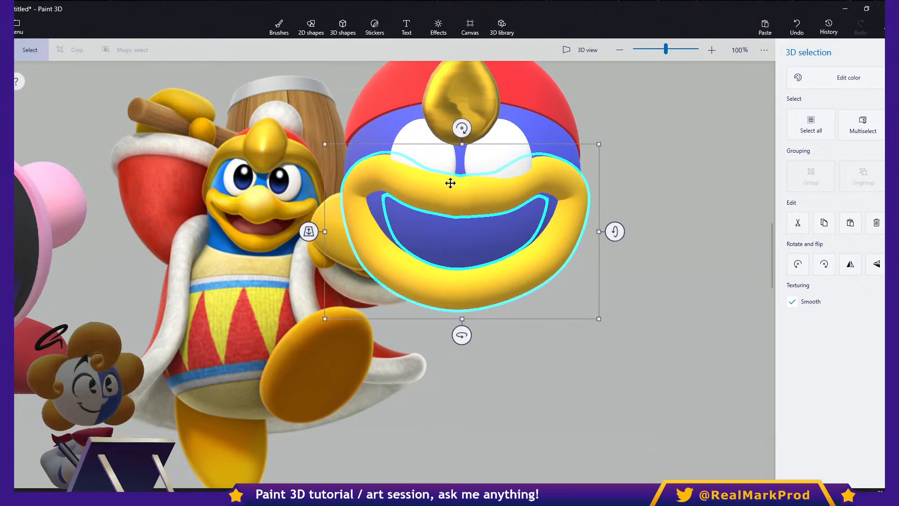
left_click_drag(463, 146, 463, 177)
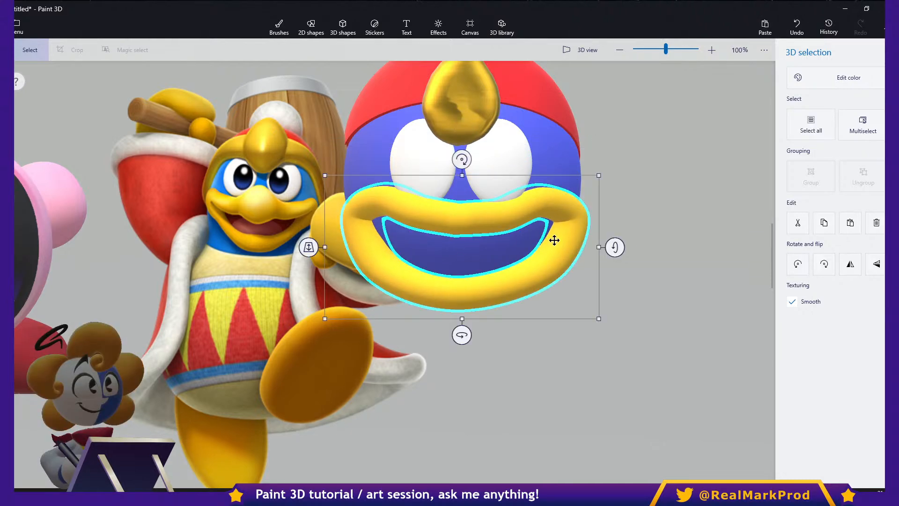
left_click_drag(597, 246, 578, 248)
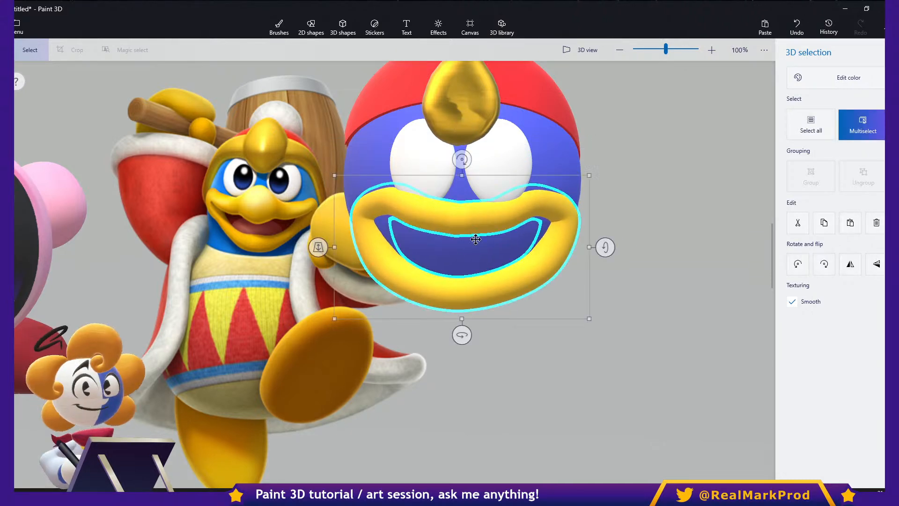
left_click_drag(318, 249, 317, 248)
left_click_drag(488, 288, 489, 285)
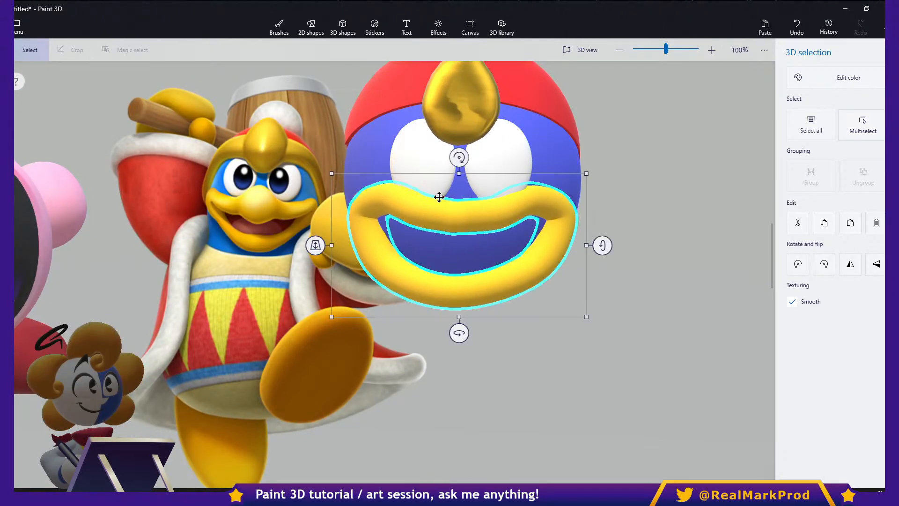
- Shorten the two white eyes together slightly, and narrow them individually to slimmer ovals
left_click(432, 180)
left_click(491, 177, "ctrl")
mouse_move(461, 216)
left_mouse_down()
mouse_move(460, 203)
mouse_move(460, 210)
left_mouse_up()
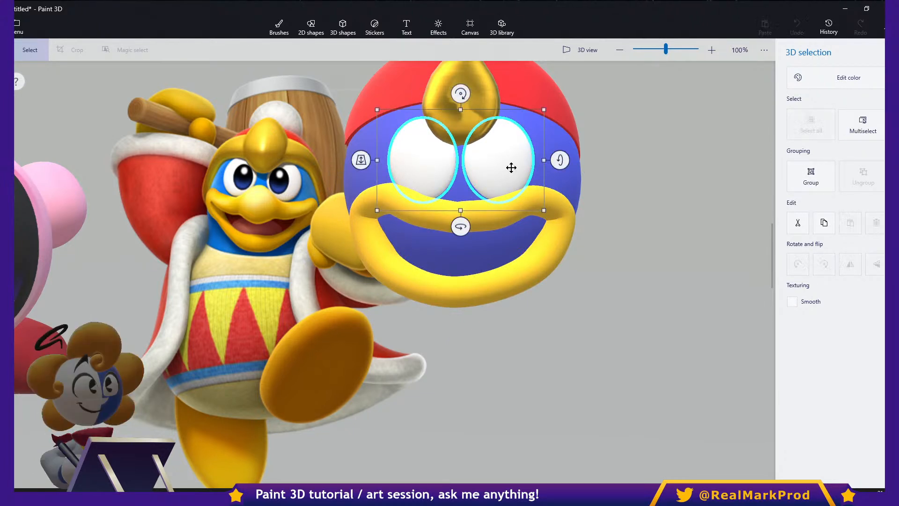
left_click(428, 174)
left_click_drag(470, 160, 462, 162)
left_click(492, 171)
left_click(435, 171)
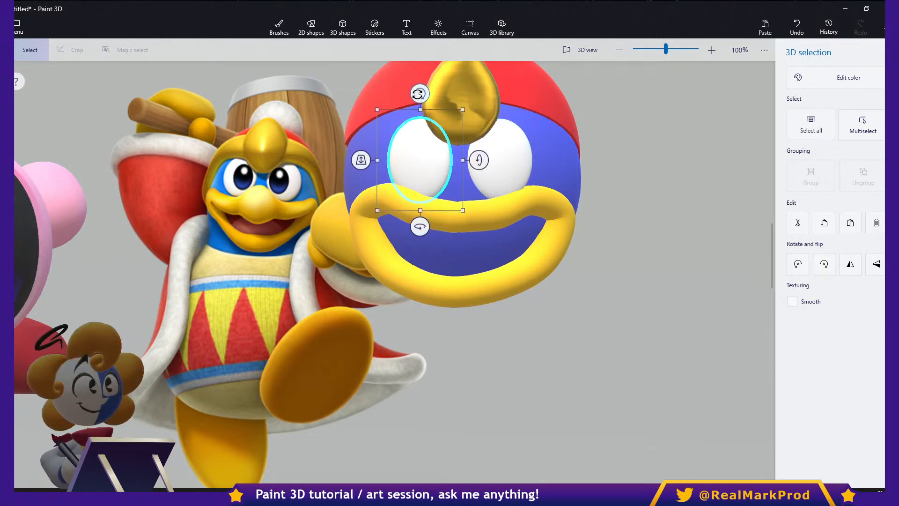
- Tilt the two eyes slightly so that their tops lean toward each other
left_click_drag(421, 95, 425, 96)
left_click(486, 141)
left_click_drag(492, 93, 485, 89)
left_click(539, 169)
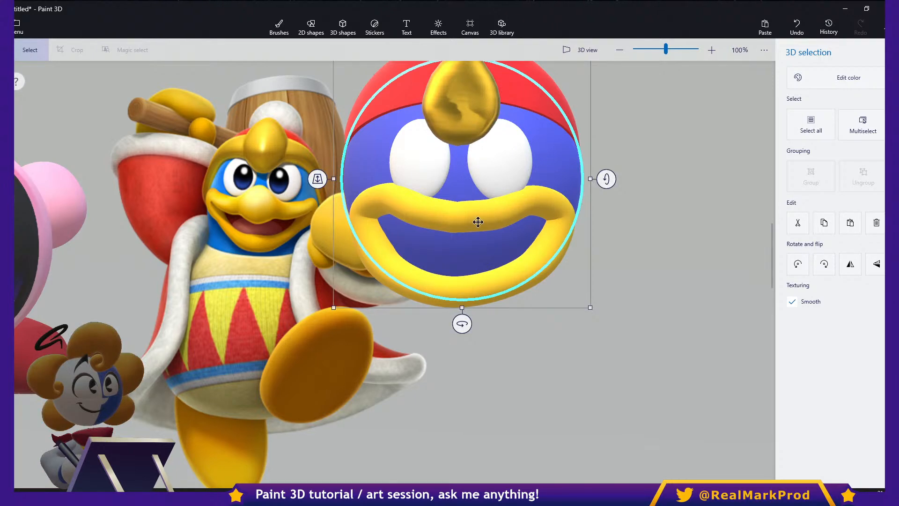
- Select both eyes together and reduce the pair's height and width slightly
middle_click_drag(481, 222, 562, 222)
left_click(637, 334)
middle_click_drag(577, 299, 572, 346)
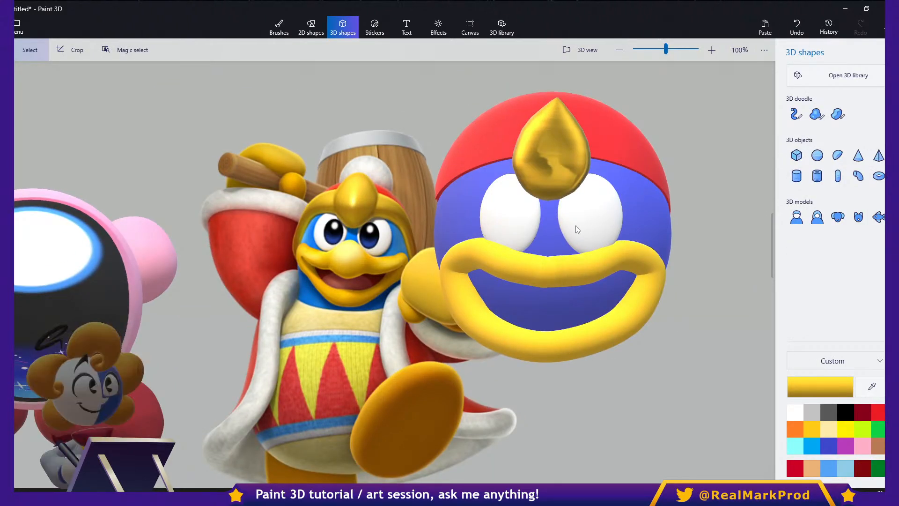
scroll(576, 229, "up", 1)
left_click(487, 221)
left_click(572, 212, "ctrl")
left_click_drag(540, 272, 543, 264)
left_click_drag(667, 205, 639, 213)
- Narrow the yellow mouth tube and reduce its height slightly so it fits within the head's width
left_click(561, 280)
left_click_drag(708, 314, 679, 321)
left_click_drag(544, 403, 543, 396)
left_click(654, 393)
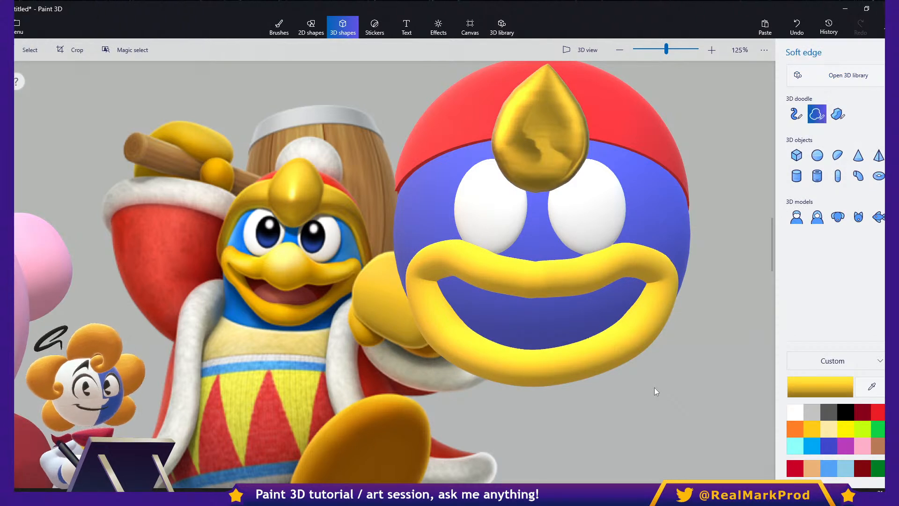
- Draw a rounded soft-edge doodle nose over the upper lip, coloured with the mouth's sampled yellow, and set its depth in front of the mouth
left_click_drag(537, 314, 528, 310)
mouse_move(573, 247)
left_mouse_down()
mouse_move(579, 275)
mouse_move(537, 314)
left_mouse_up()
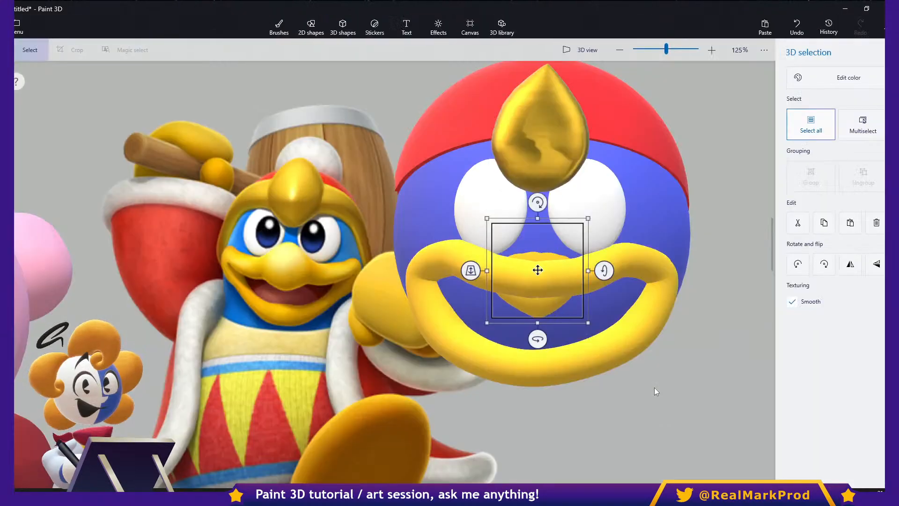
left_click(835, 78)
left_click(753, 120)
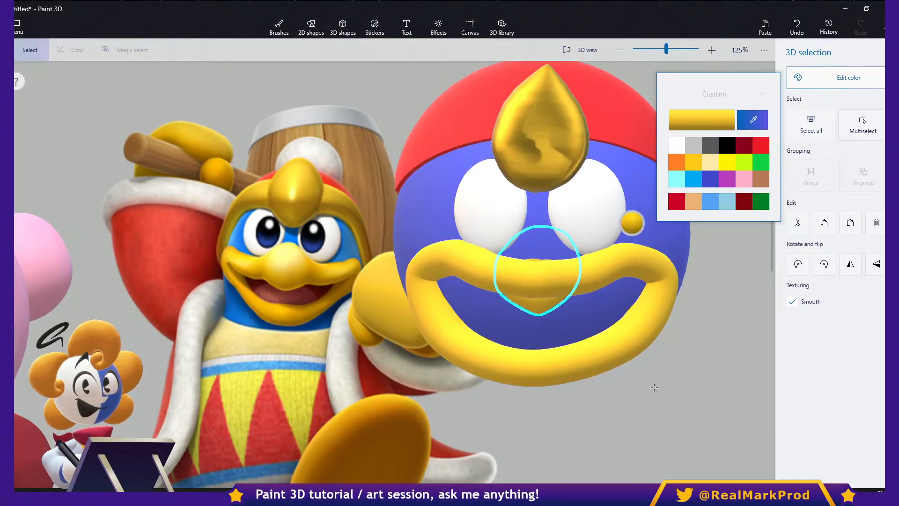
left_click(621, 255)
mouse_move(470, 270)
left_mouse_down()
mouse_move(469, 323)
mouse_move(470, 270)
left_mouse_up()
left_click(654, 388)
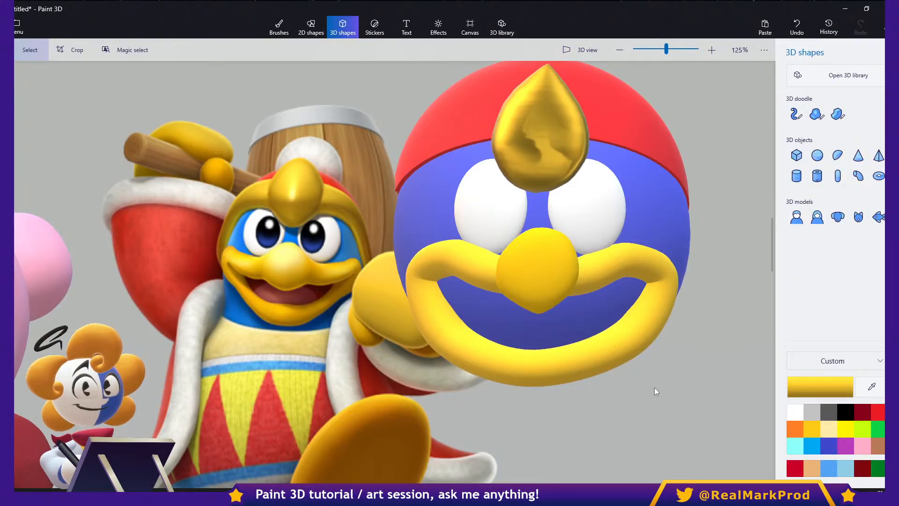
- Enlarge the nose, stretch its depth while it is turned sideways, and return it to the front of the face
left_click(538, 271)
left_click_drag(588, 270, 593, 272, "ctrl")
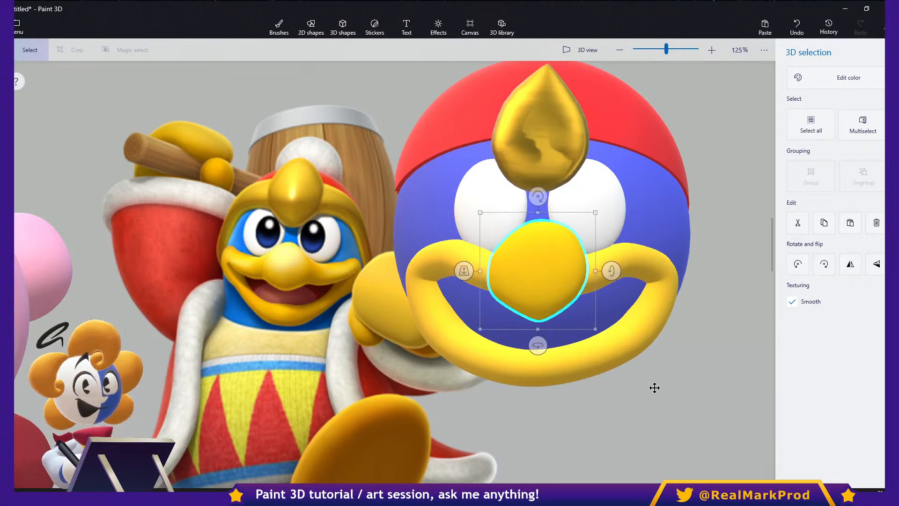
left_click_drag(538, 345, 491, 346, "ctrl")
left_click_drag(566, 270, 640, 276, "ctrl")
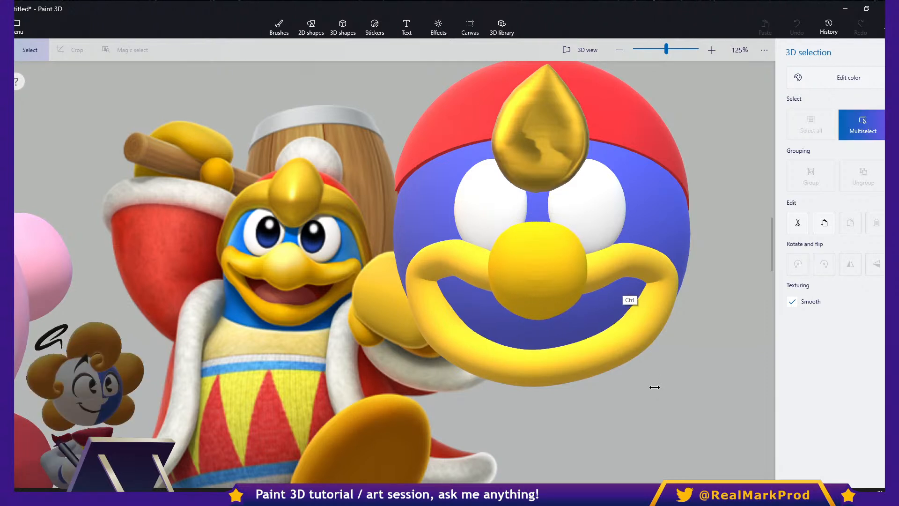
left_click_drag(536, 346, 583, 345, "shift")
left_click_drag(464, 271, 463, 244)
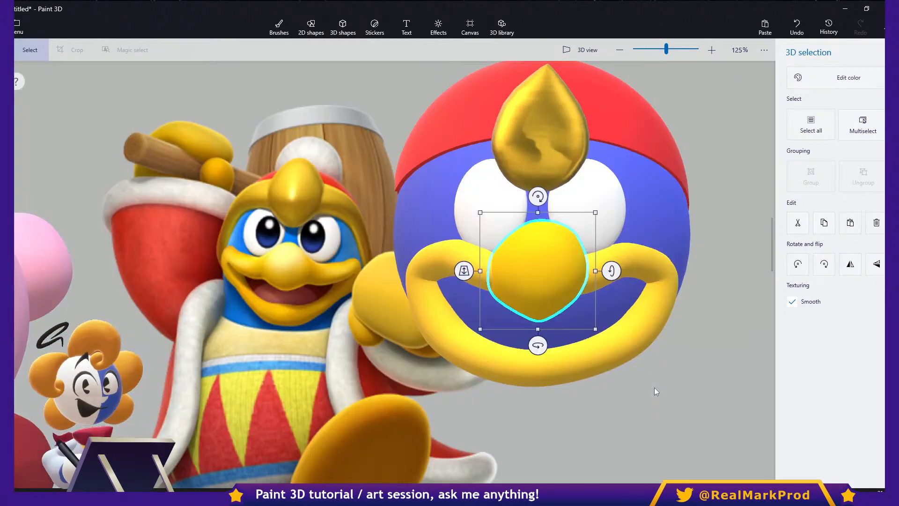
left_click(654, 389)
- Widen the nose slightly over the centre of the mouth and deselect it
left_click(557, 272)
left_click_drag(595, 271, 598, 270, "ctrl")
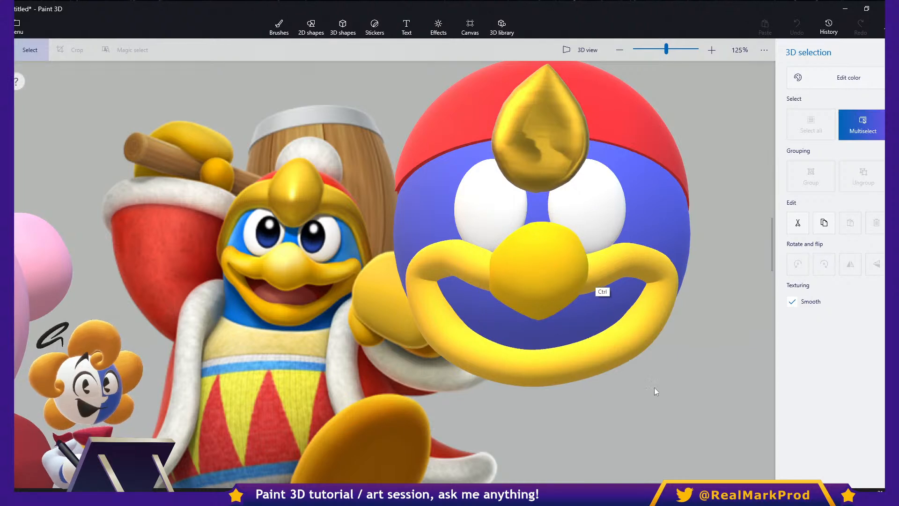
left_click(654, 388)
- Add a 3D sphere above the hat as a pom-pom and colour it white
scroll(598, 285, "down", 5)
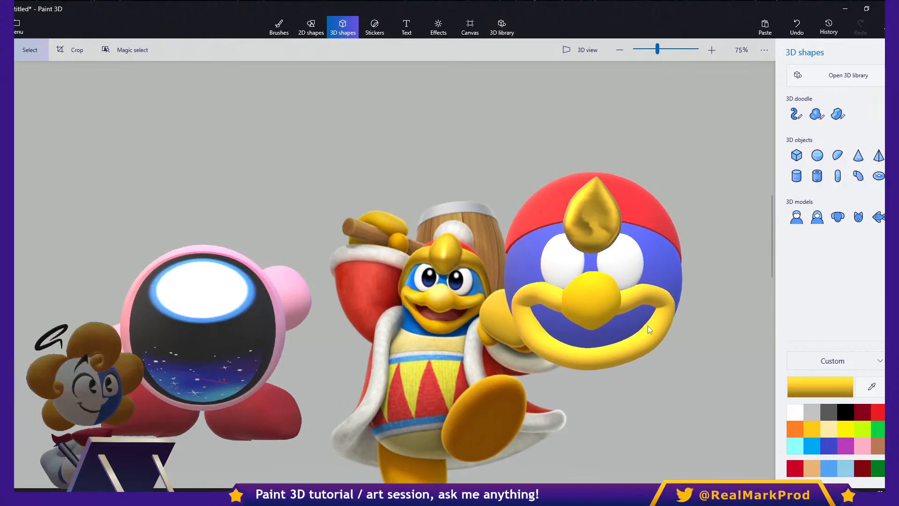
middle_click_drag(638, 361, 584, 388)
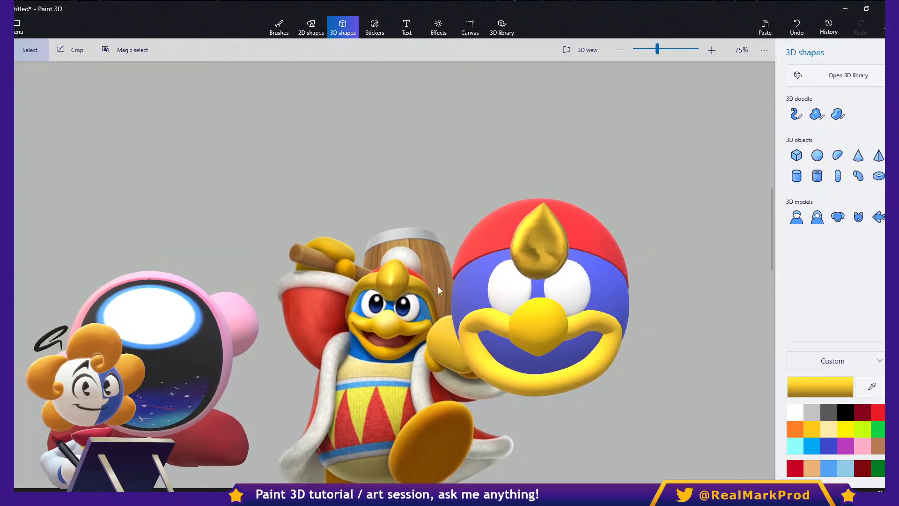
middle_click_drag(406, 304, 471, 206)
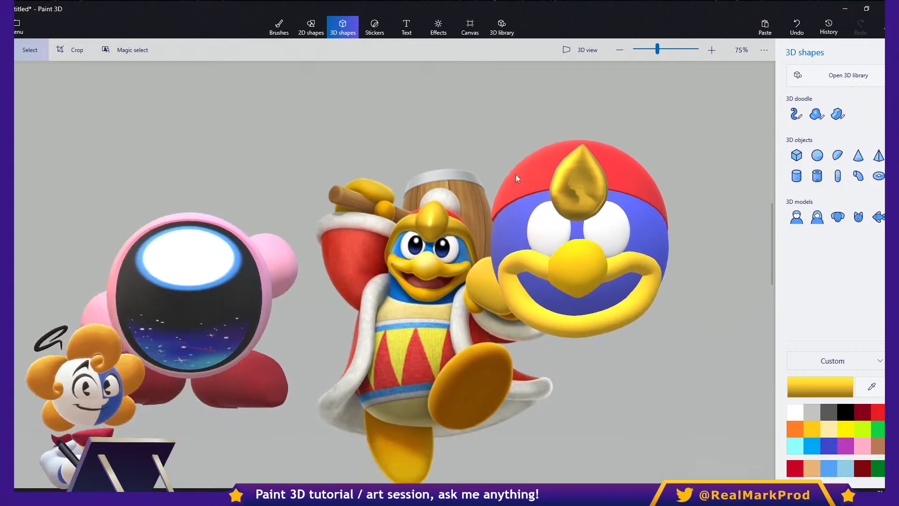
left_click(594, 149)
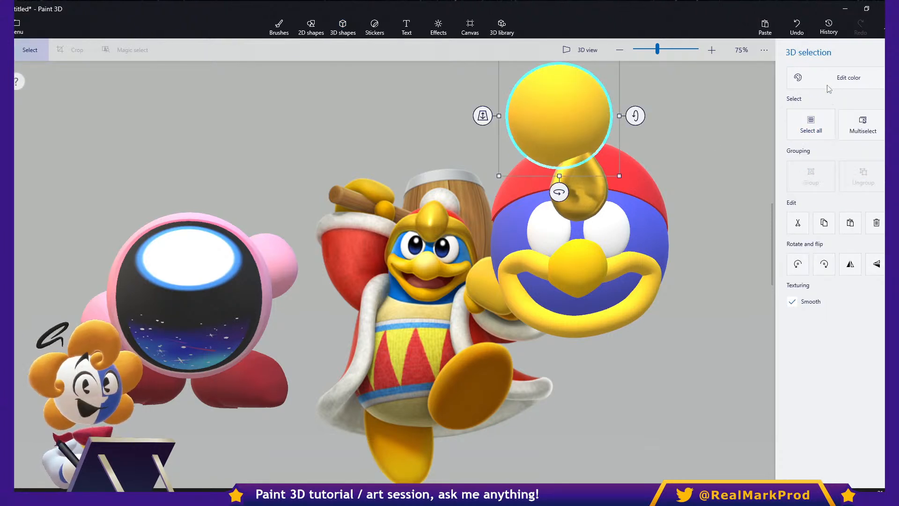
left_click(828, 84)
left_click(682, 147)
- Push the white pom-pom back behind the hat, scale it down and centre it on the head's top
left_click_drag(539, 134, 559, 150)
left_click_drag(502, 131, 587, 48)
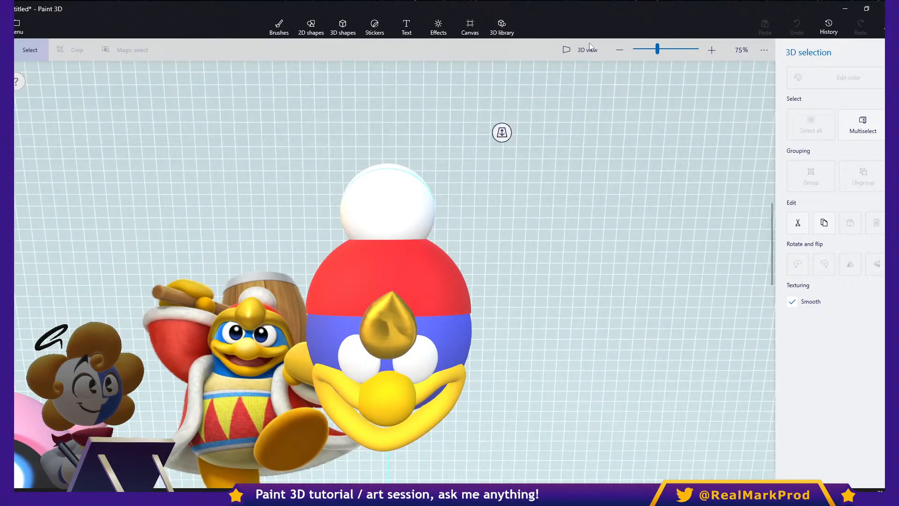
left_click_drag(641, 70, 617, 83)
left_click_drag(594, 112, 596, 115)
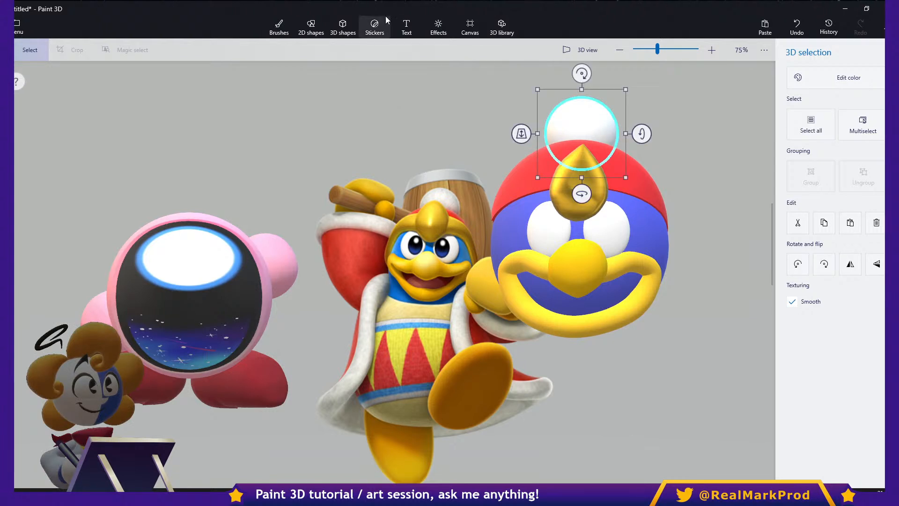
- Place the custom black galaxy-oval sticker on the left-hand eye, shrunk to pupil size near the nose
left_click(374, 28)
left_click(836, 202)
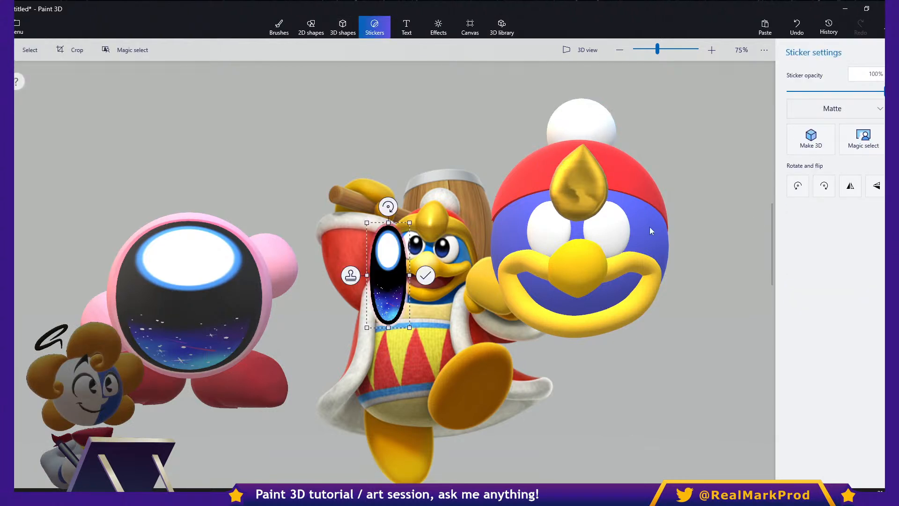
left_click_drag(406, 262, 568, 226)
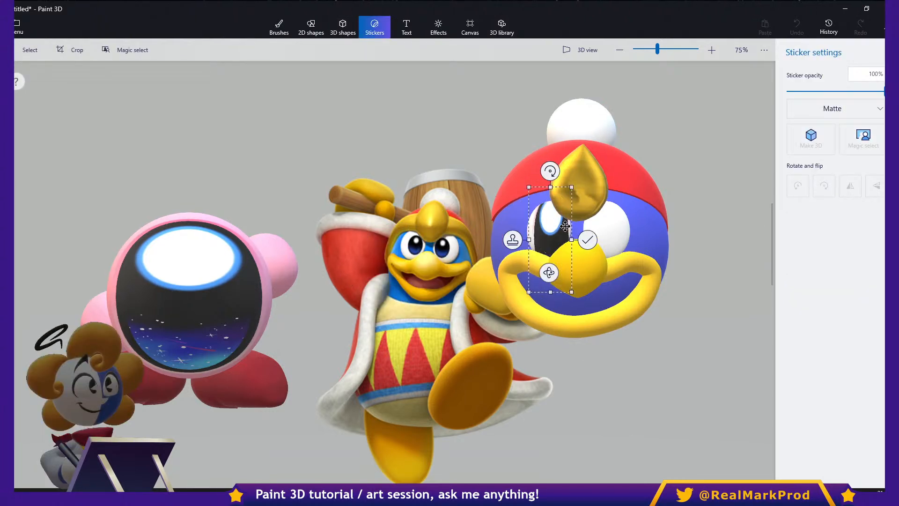
left_click_drag(573, 189, 556, 201)
left_click_drag(553, 211, 561, 250)
mouse_move(555, 239)
left_mouse_down()
mouse_move(563, 237)
mouse_move(554, 214)
mouse_move(559, 228)
mouse_move(539, 215)
mouse_move(553, 233)
left_mouse_up()
key("Return")
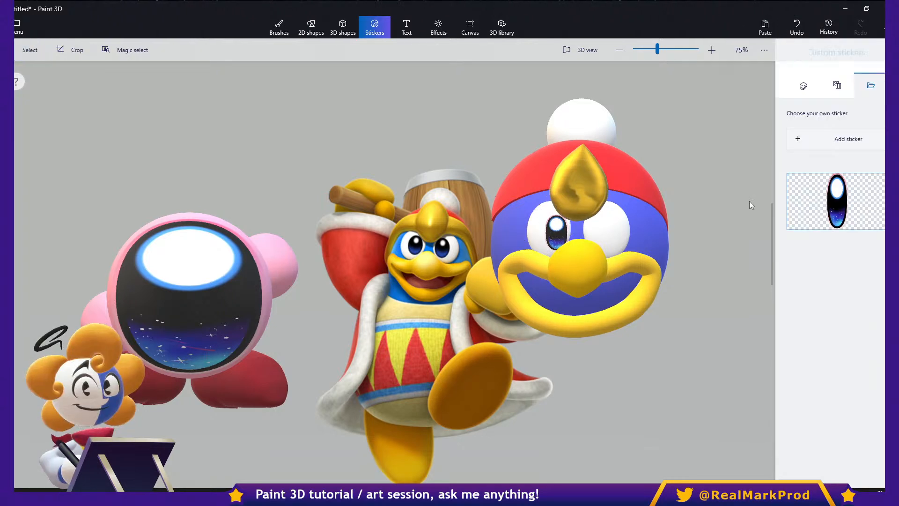
- Place the same custom oval sticker on the right-hand eye as a matching small pupil
left_click(836, 201)
left_click_drag(391, 276, 612, 234)
left_click_drag(628, 180, 603, 229)
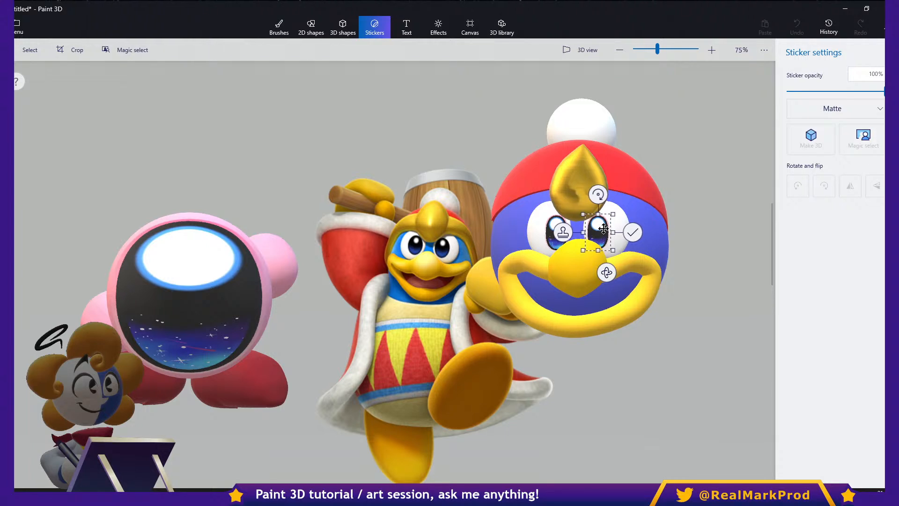
left_click(686, 319)
- Select all parts of the penguin's head together and turn them sideways into a profile view
middle_click_drag(684, 330, 633, 349)
left_click_drag(639, 369, 391, 87)
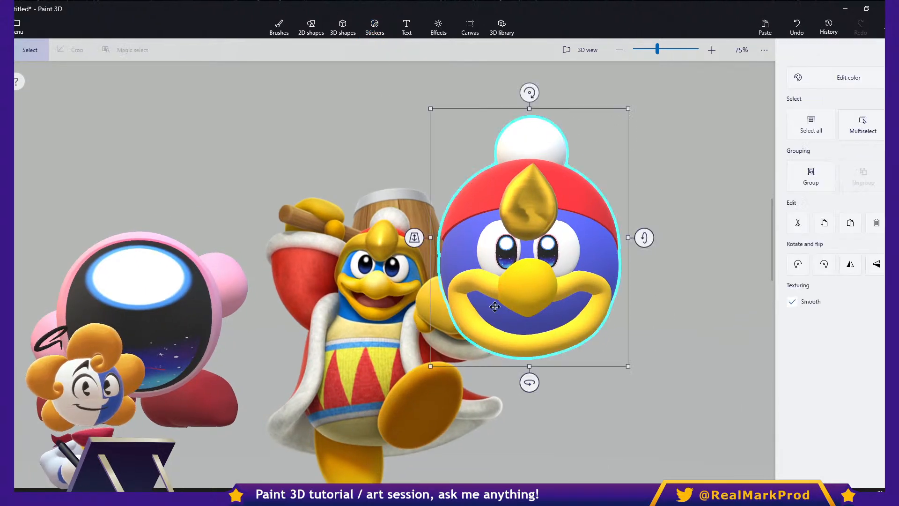
left_click_drag(529, 383, 628, 370)
- Reduce the nose's depth slightly and tilt it about -28° in the side profile
left_click(648, 303)
left_click_drag(662, 290, 654, 289)
left_click_drag(628, 232, 600, 234)
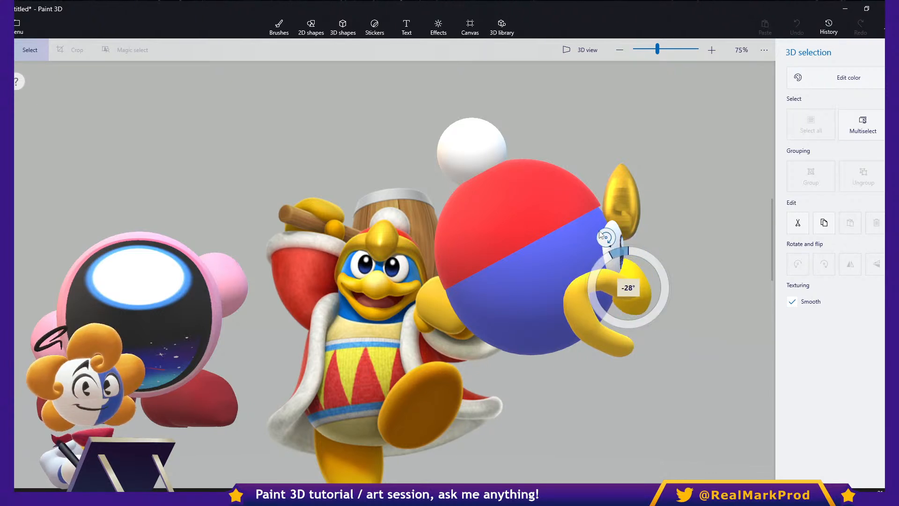
left_click(692, 319)
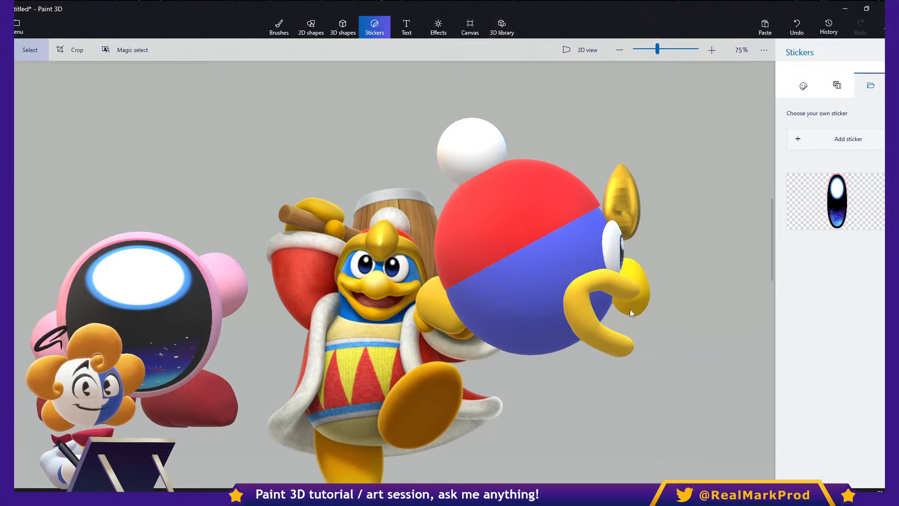
- Tilt the eye about -9° in profile, and rotate the gold hat gem and shift it closer to the hat
left_click(622, 240)
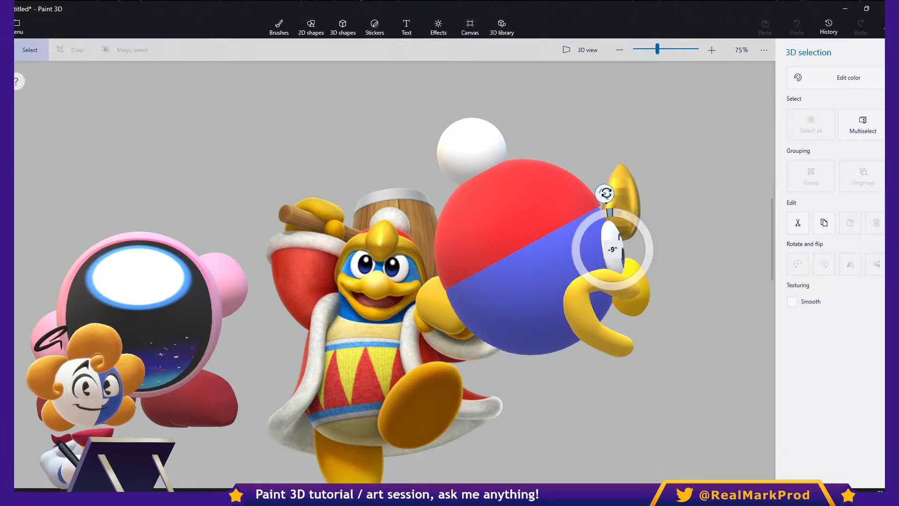
left_click(678, 253)
left_click_drag(652, 391, 414, 138)
left_click(620, 201)
left_click_drag(612, 135, 595, 145)
left_click_drag(612, 212, 604, 213, "ctrl")
left_click(686, 317)
- Select the whole head again and turn it back to face the front
left_click(527, 231)
left_click_drag(679, 381, 322, 74)
left_click_drag(471, 394, 402, 381)
- Fine-tune the depth of the mouth and the nose so that the nose sits in front of the lips
left_click(558, 337)
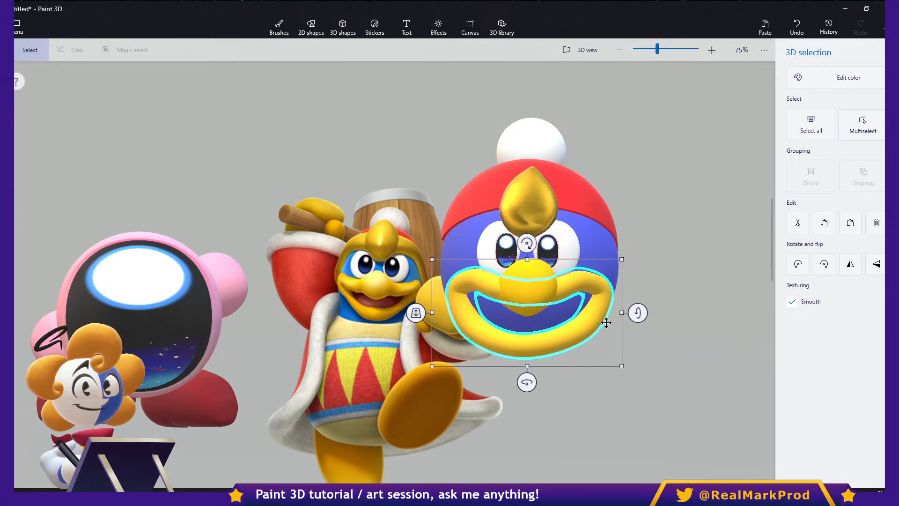
left_click_drag(624, 316, 623, 316, "ctrl")
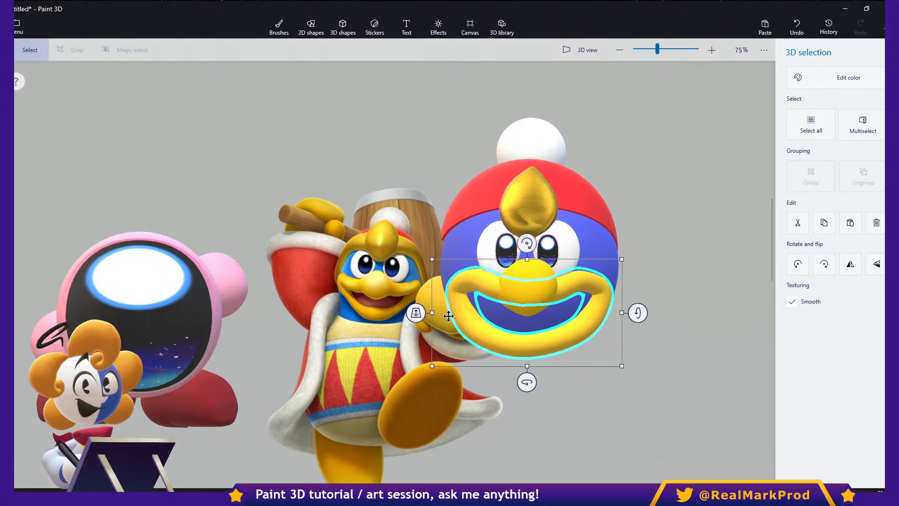
left_click_drag(415, 314, 421, 316)
left_click(522, 269)
left_click_drag(472, 288, 475, 293)
left_click(668, 404)
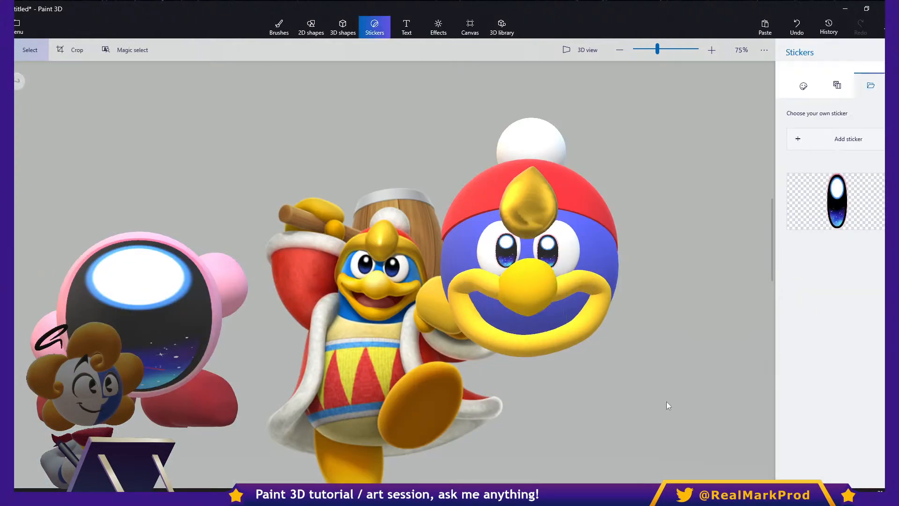
- Tilt the right-hand eye slightly on the face and deselect it
left_click(560, 243)
left_click_drag(606, 249, 609, 253)
left_click(630, 344)
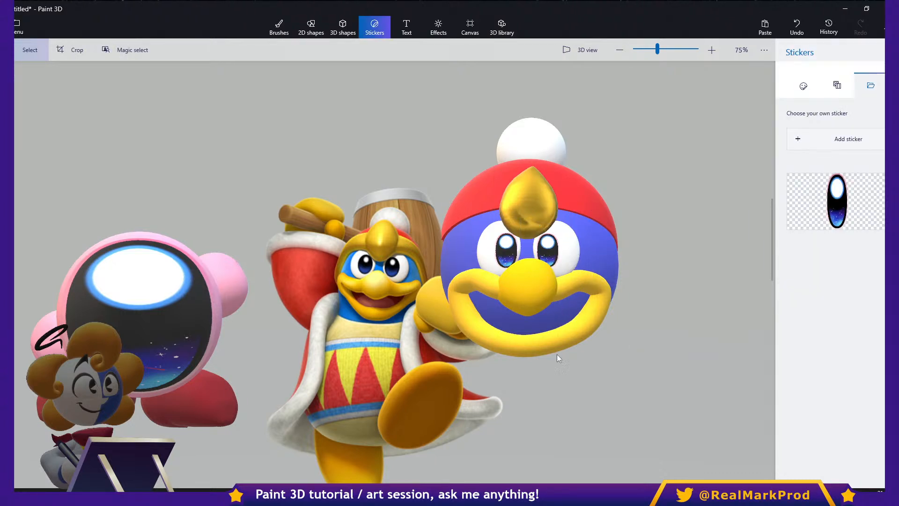
- Squash the mouth upward so the blue chin shows beneath it, and readjust the depth of the mouth and nose
middle_click_drag(554, 355, 616, 359)
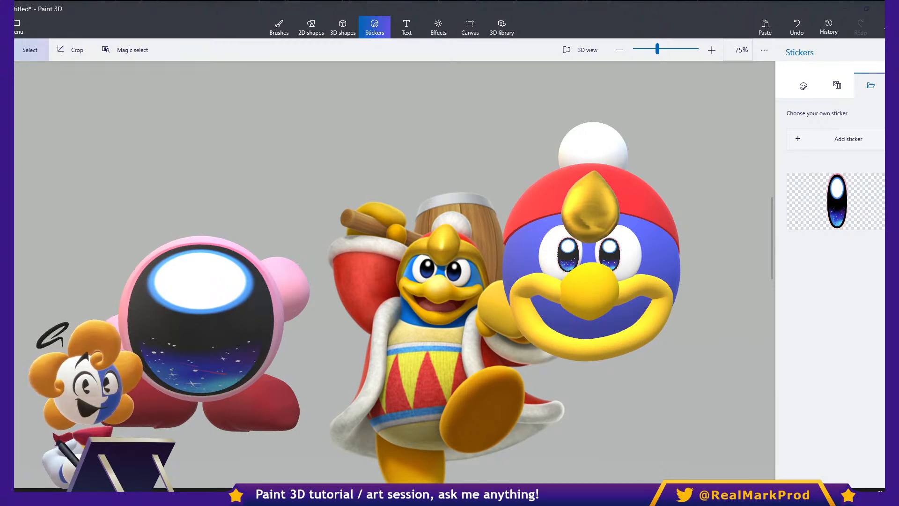
left_click(622, 347)
left_click_drag(588, 383, 592, 361)
left_click_drag(592, 261, 592, 257)
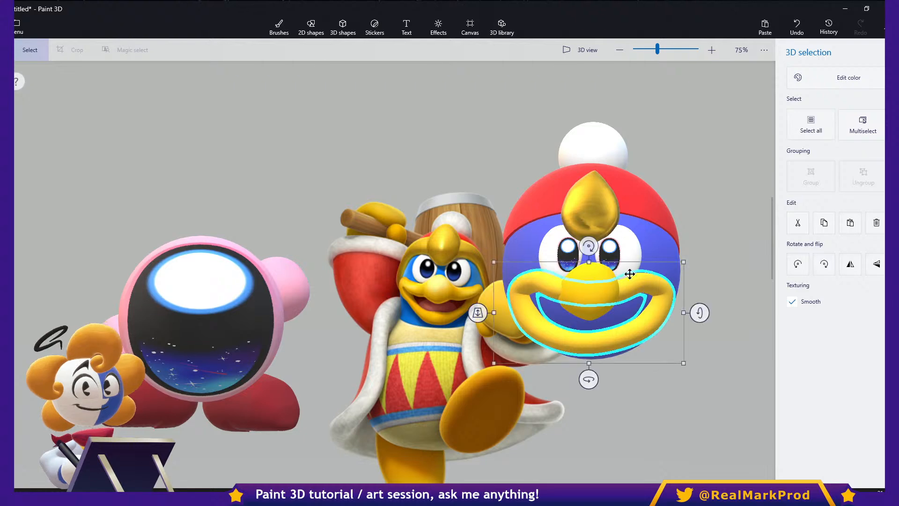
left_click(689, 246)
left_click(658, 302)
left_click_drag(479, 312, 478, 311)
left_click_drag(538, 295, 537, 299)
left_click(376, 28)
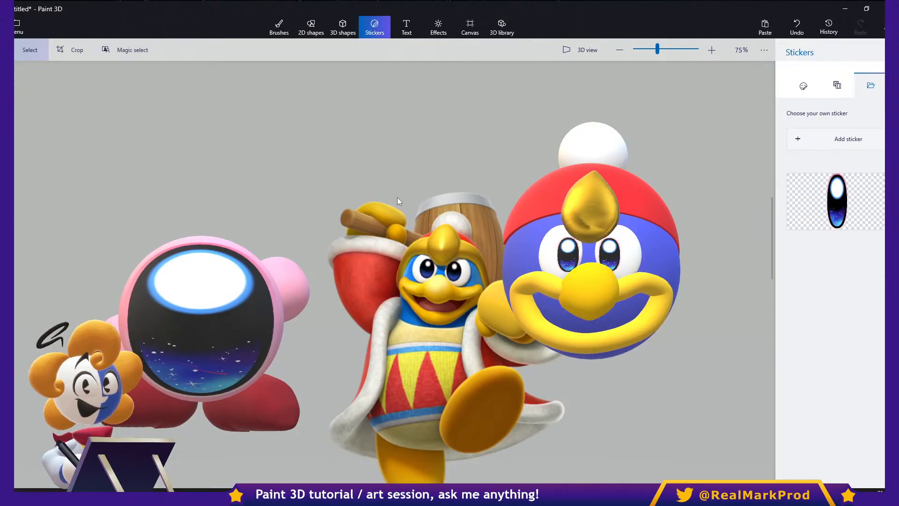
left_click(659, 215)
left_click(748, 141)
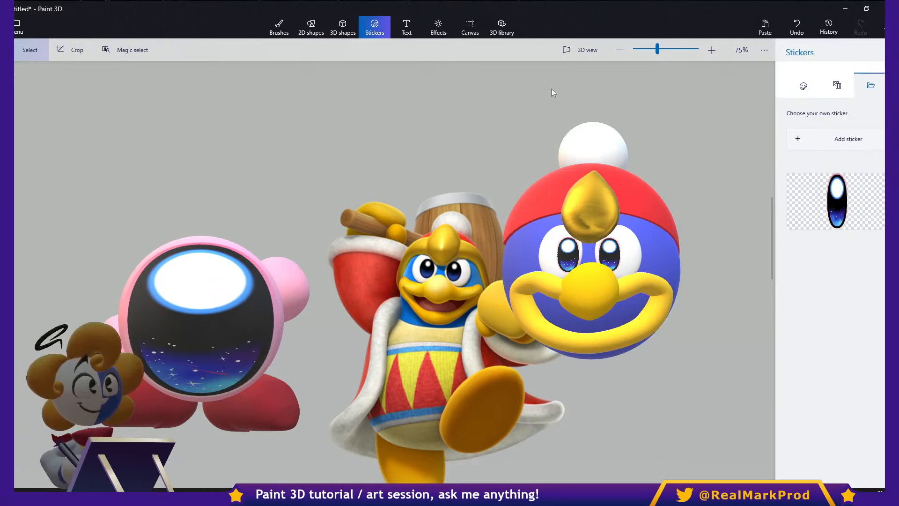
- Add a large yellow 3D doughnut around the head, tilt it into an ellipse and push it back around the hat
left_click(342, 26)
left_click(878, 175)
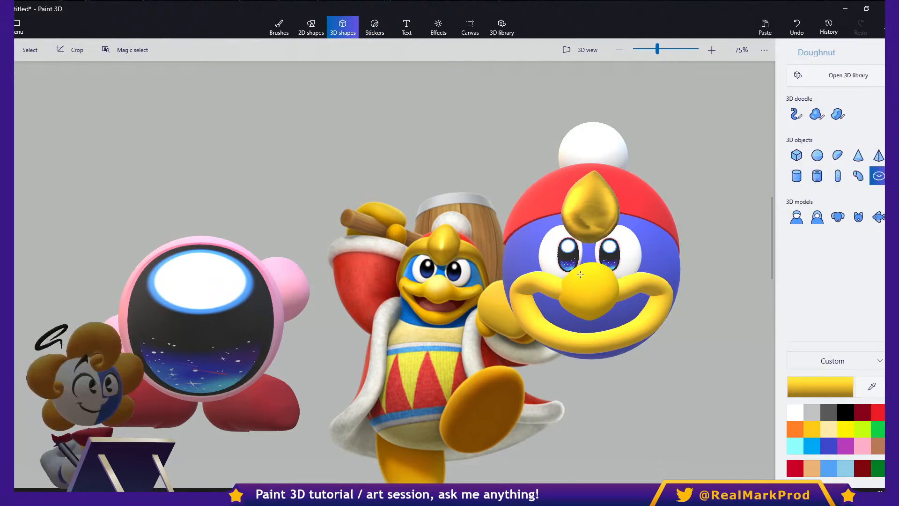
left_click_drag(473, 204, 732, 424)
left_click_drag(668, 355, 666, 265)
left_click_drag(733, 229, 716, 192)
left_click_drag(443, 229, 544, 145)
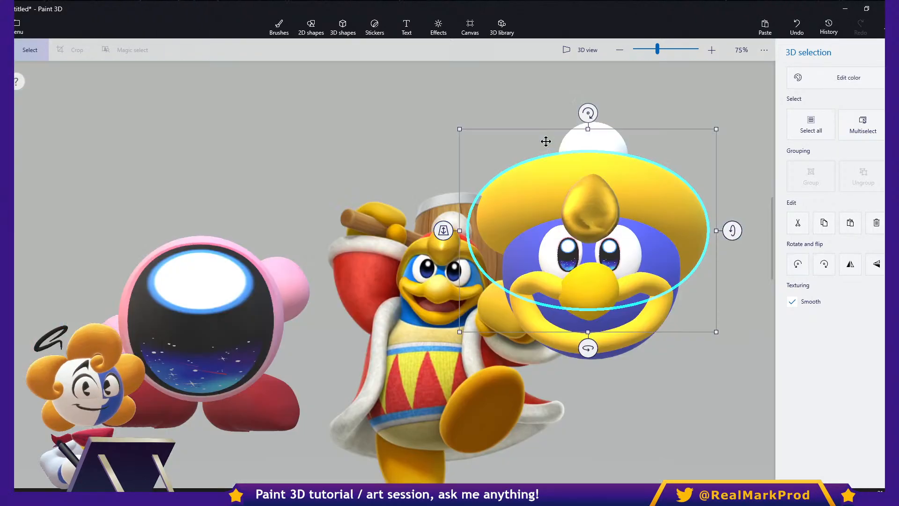
- Shrink and tilt the yellow doughnut brim until it wraps the red hat behind the golden crest, and deselect it
left_click_drag(588, 125, 588, 169)
left_click_drag(730, 244, 669, 257)
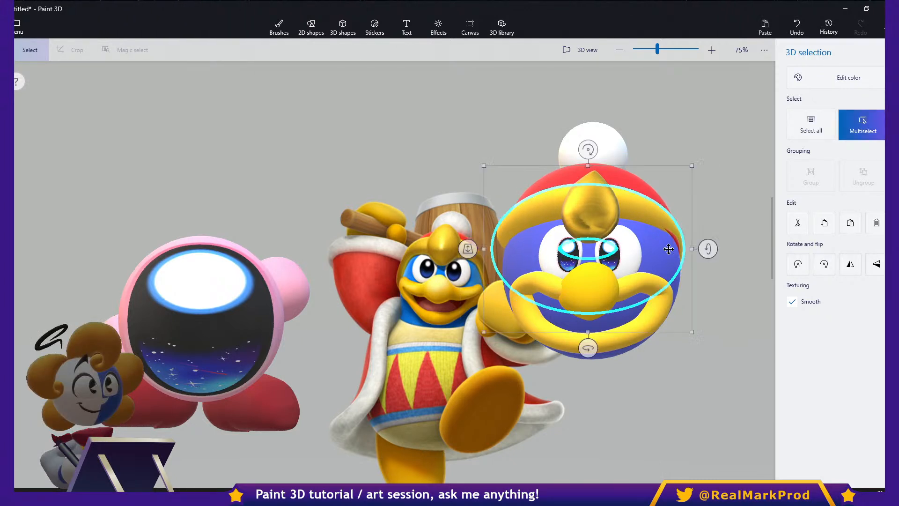
left_click_drag(589, 173, 588, 161)
left_click_drag(629, 205, 629, 206)
left_click_drag(693, 254, 698, 252, "ctrl")
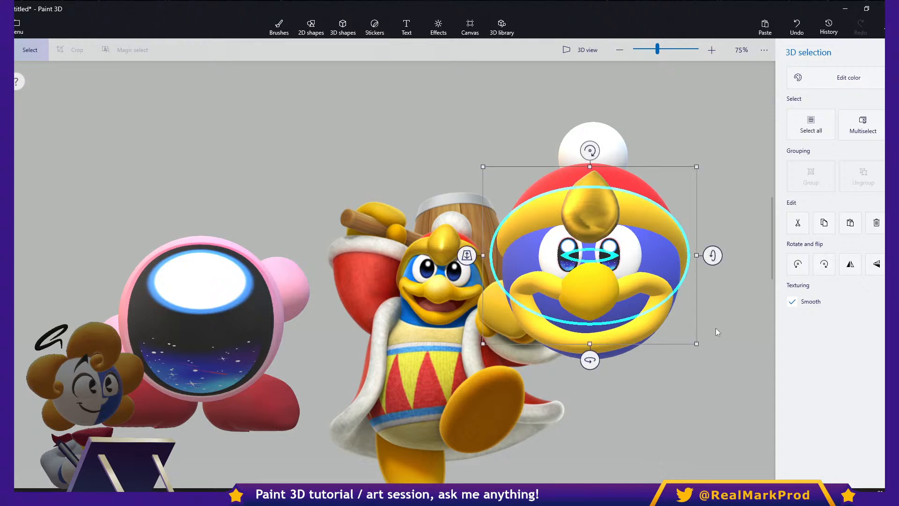
left_click(697, 374)
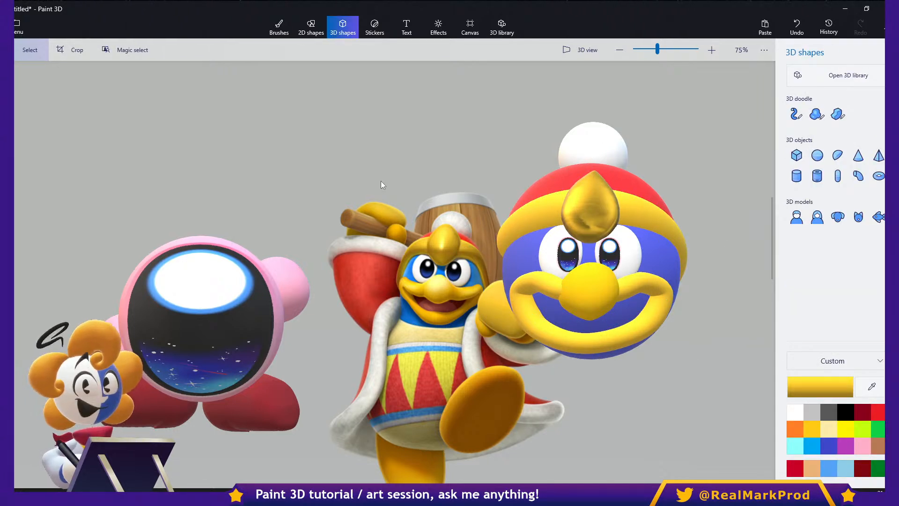
- Save the project in Paint 3D under a name made only of a long run of capital A's
key("ctrl+s")
left_click(201, 180)
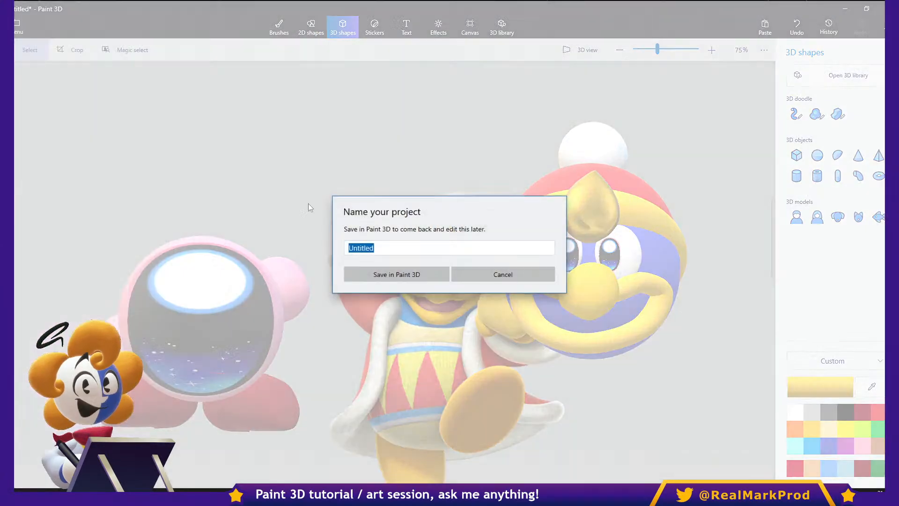
type("AAAAAAAAAAAAAAAAAAAAAAAAAAAAAAAAAAAAAAAA")
left_click(404, 274)
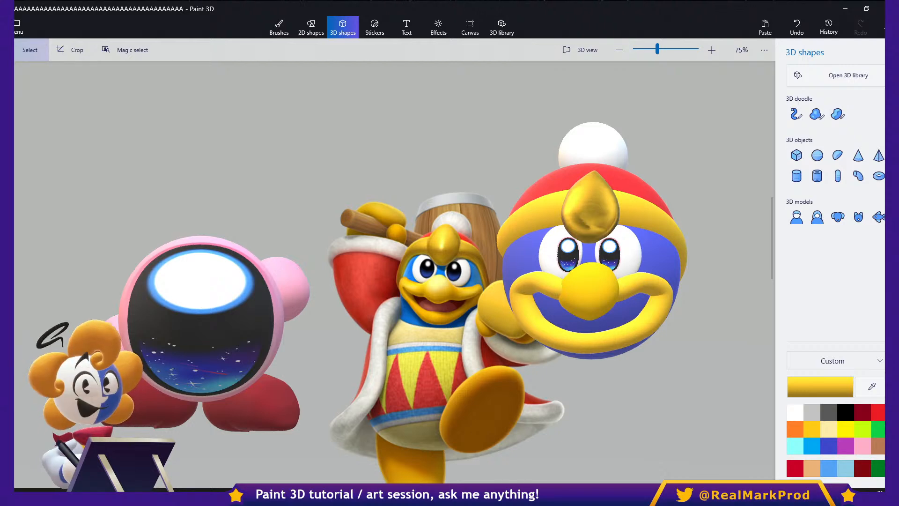
- Browse the saved projects and open the earlier King Dedede project
left_click(19, 27)
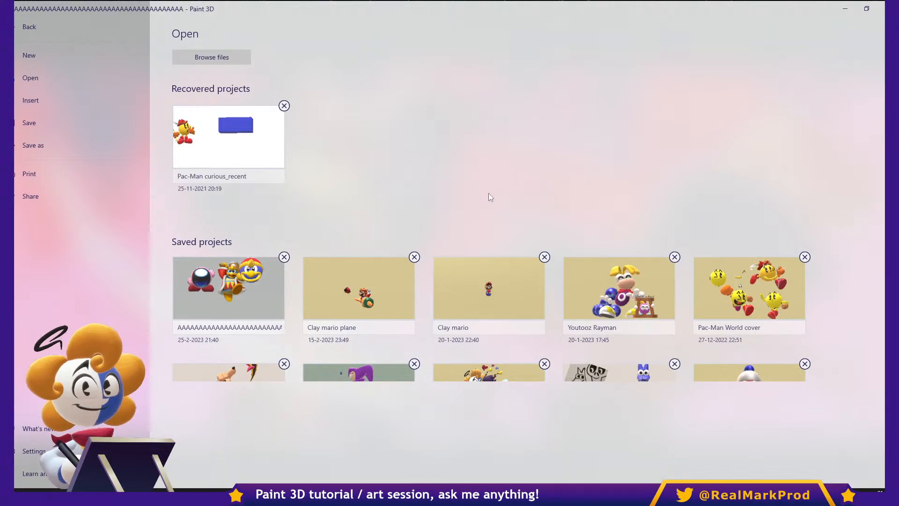
scroll(513, 291, "down", 3)
scroll(501, 276, "down", 4)
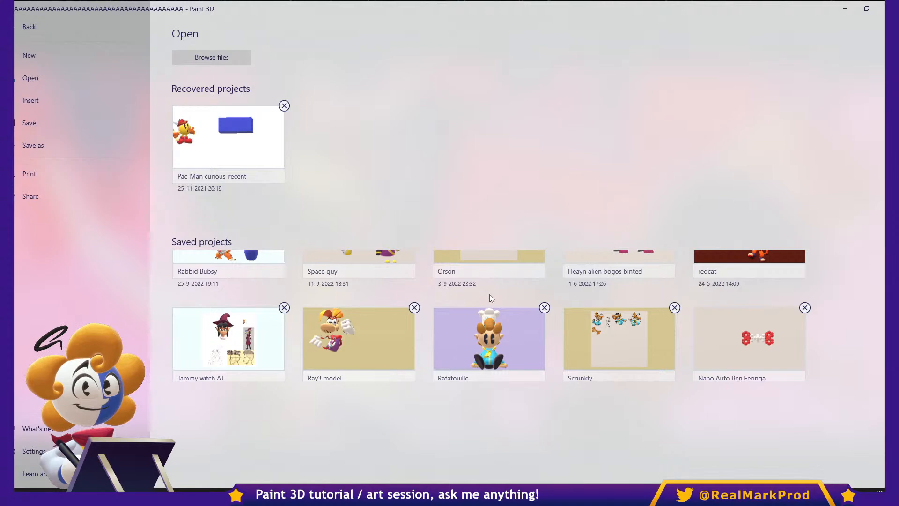
scroll(490, 294, "down", 4)
left_click(503, 314)
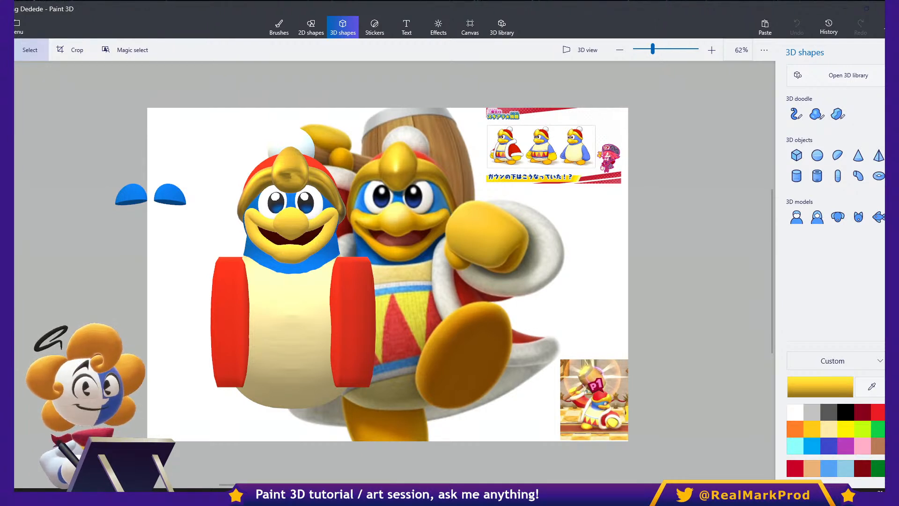
- Examine the finished penguin king's head from the front and side in 3D view, selecting the golden hat brim
scroll(518, 223, "up", 2)
middle_click_drag(408, 221, 613, 192)
left_click(583, 50)
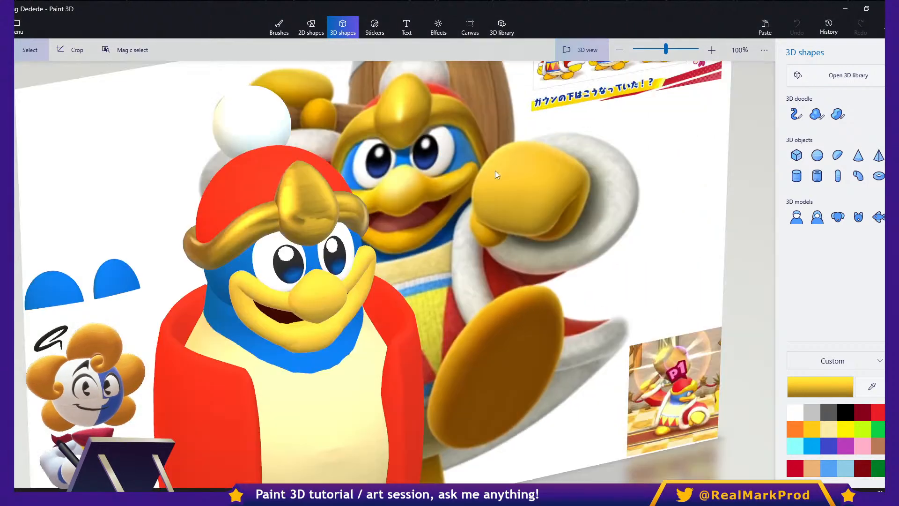
left_click_drag(447, 224, 552, 243)
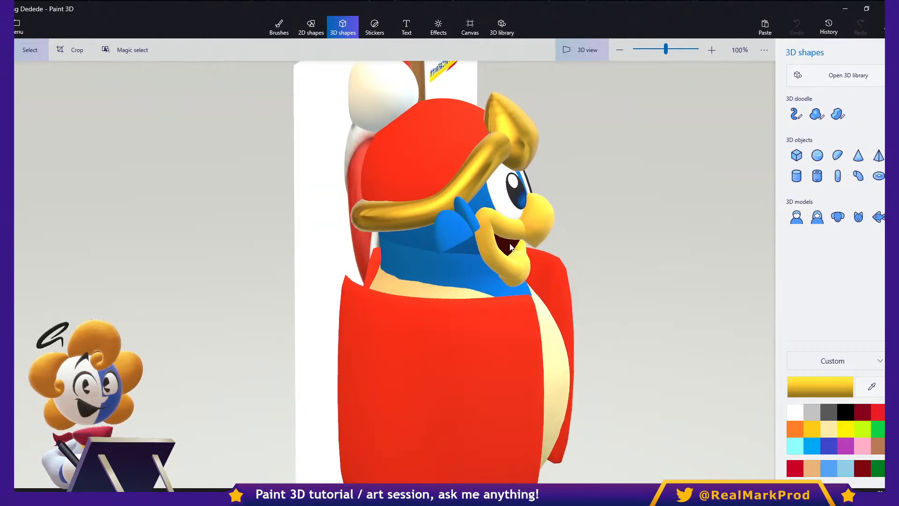
left_click(513, 226)
left_click(456, 187)
left_click_drag(602, 209, 440, 198)
middle_click_drag(440, 197, 625, 172)
left_click_drag(631, 162, 733, 179)
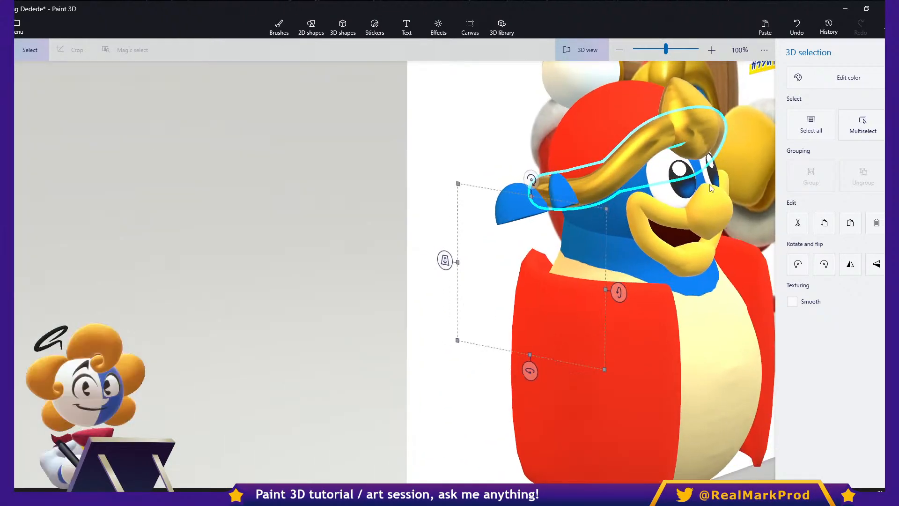
- Inspect how the head and body are built by selecting the blue head sphere and the cream body
left_click(618, 222)
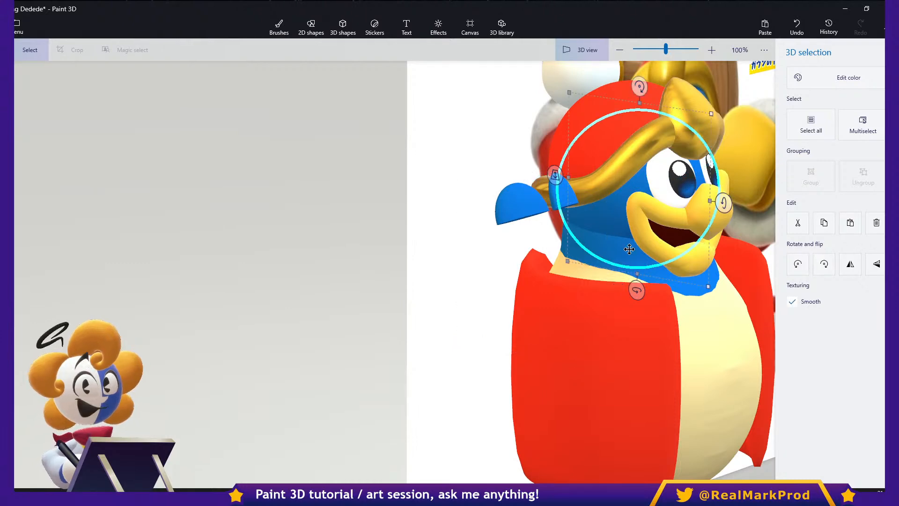
middle_click_drag(666, 290, 545, 212)
scroll(545, 211, "down", 2)
right_click_drag(622, 276, 521, 265)
left_click(521, 266)
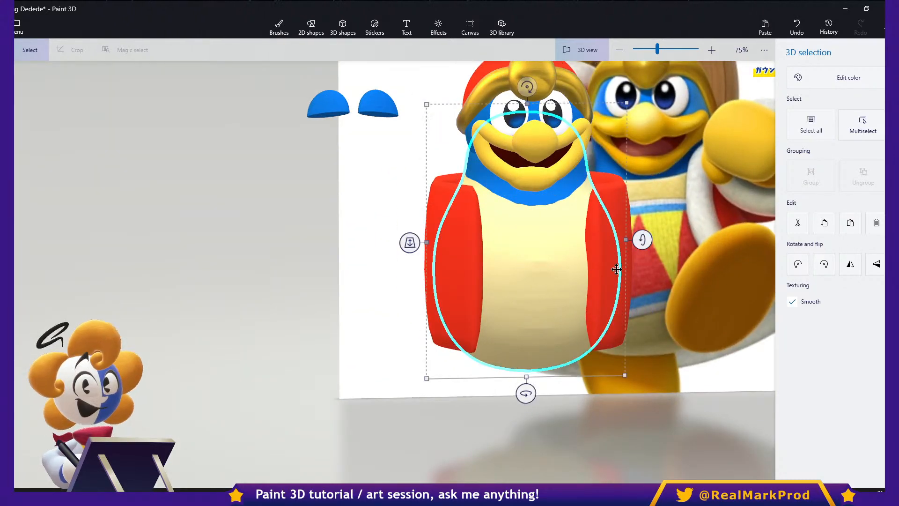
- Rotate the red coat so its open ring shape faces the front, and place it beside the body
right_click_drag(621, 278, 534, 348)
left_click_drag(534, 349, 540, 200)
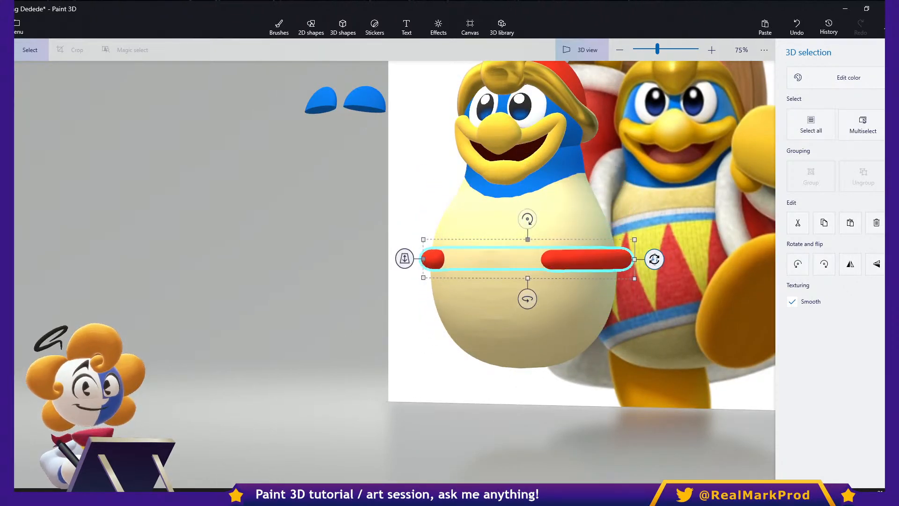
left_click_drag(653, 258, 788, 256)
middle_click_drag(520, 299, 368, 308)
left_click_drag(635, 258, 708, 248)
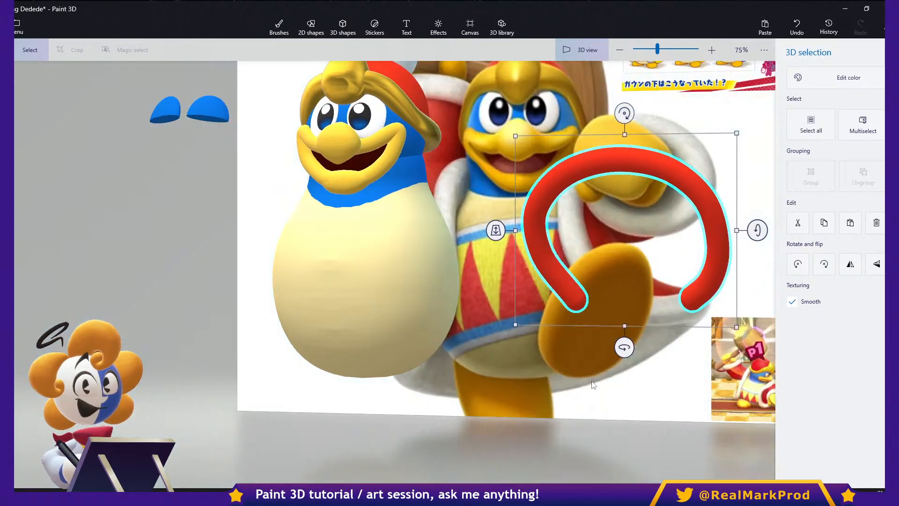
middle_click_drag(675, 351, 621, 395)
right_click_drag(640, 401, 689, 372)
- Undo the changes made to the red coat's rotation and position
key("ctrl")
key("ctrl+z")
key("ctrl+z")
key("ctrl+z")
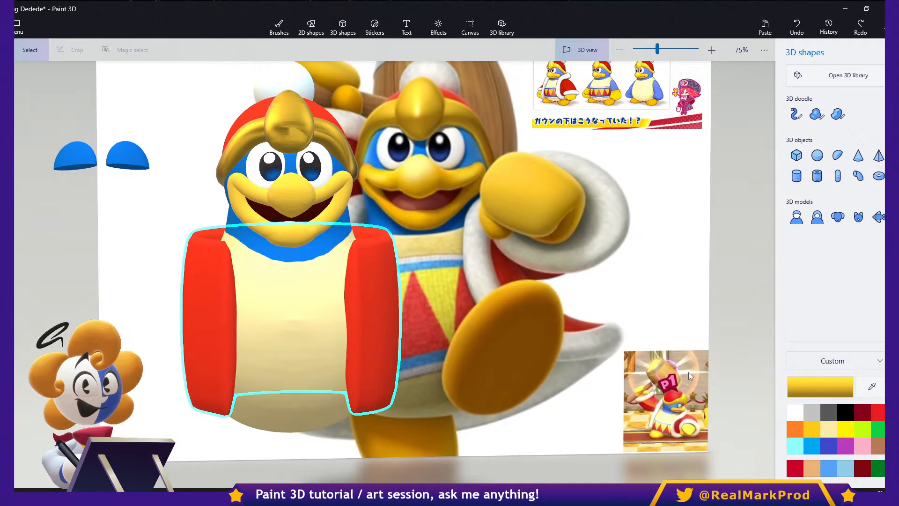
middle_click_drag(497, 345, 685, 355)
left_click(533, 304)
left_click_drag(438, 220, 473, 214, "ctrl")
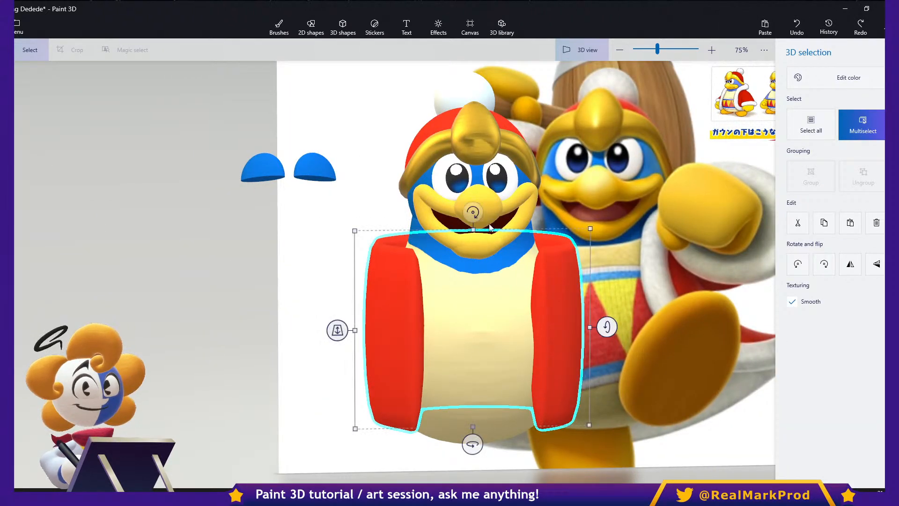
key("ctrl+z")
key("ctrl+z")
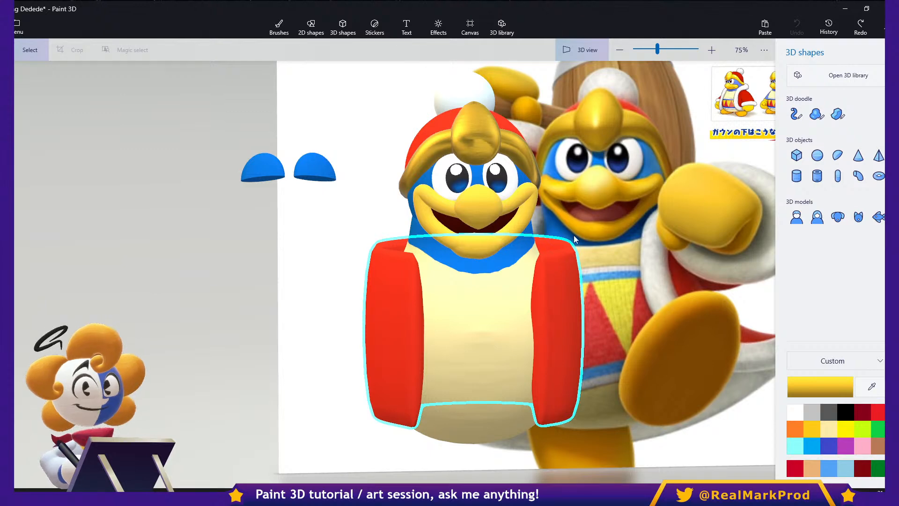
- Examine the coat and body from several angles, comparing the flat canvas view with the 3D view
right_click_drag(639, 255, 617, 318)
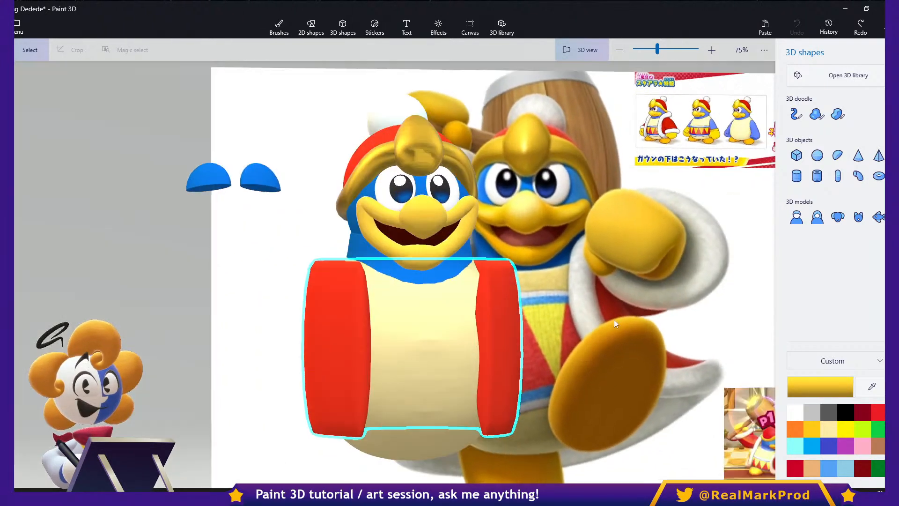
right_click_drag(587, 182, 675, 234)
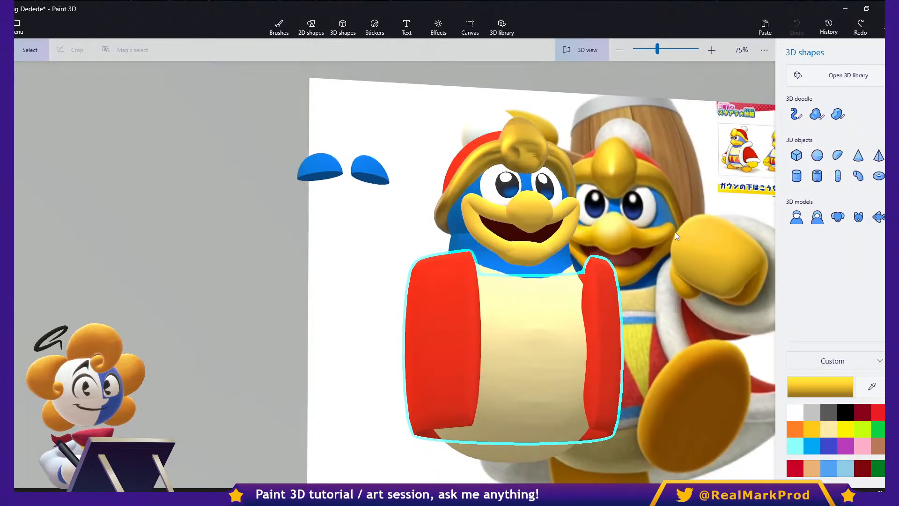
right_click_drag(625, 178, 596, 198)
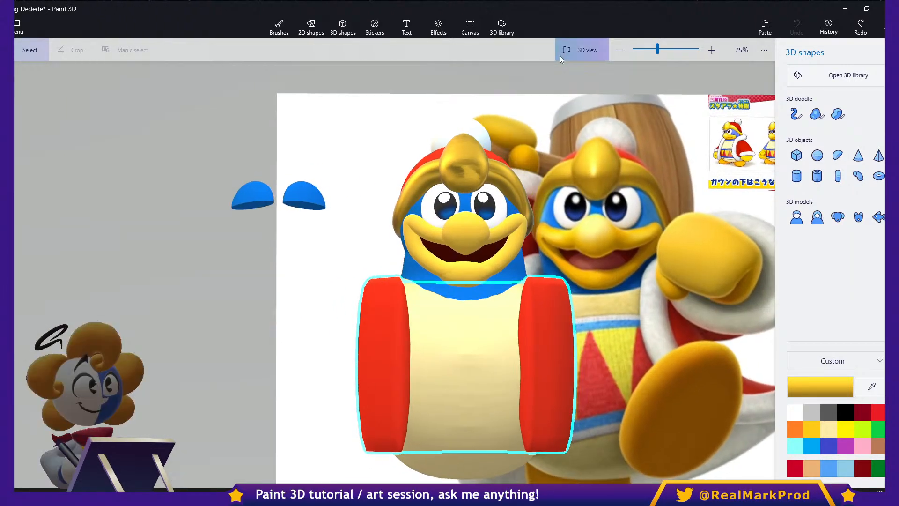
left_click(579, 49)
middle_click_drag(569, 211, 565, 247)
left_click(565, 246)
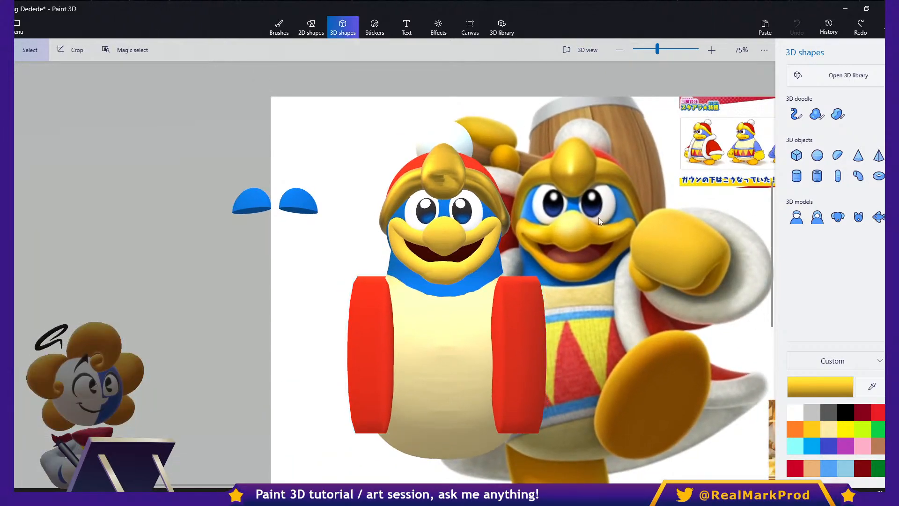
middle_click_drag(636, 181, 556, 172)
left_click(583, 50)
middle_click_drag(636, 242, 510, 218)
left_click_drag(516, 220, 553, 152)
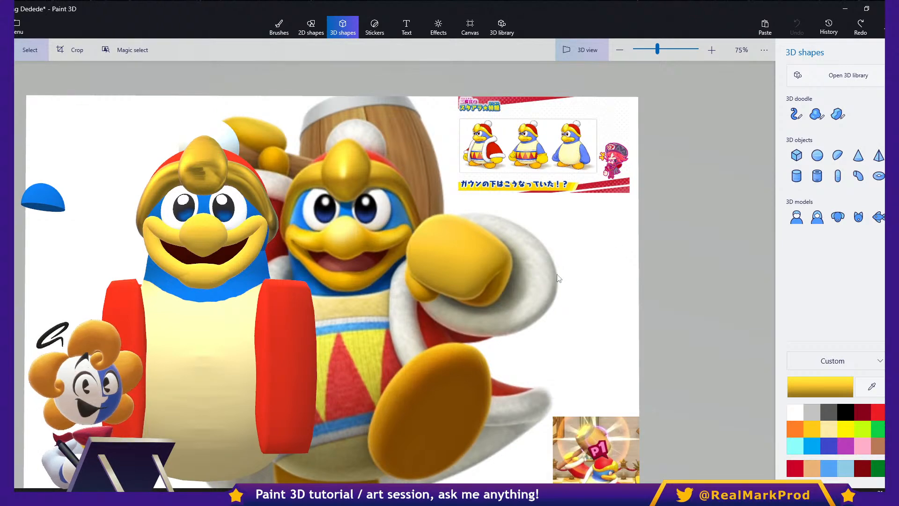
- Examine the small reference picture in the canvas's lower corner and the model from both sides
middle_click_drag(560, 275, 588, 191)
middle_click_drag(546, 316, 440, 227)
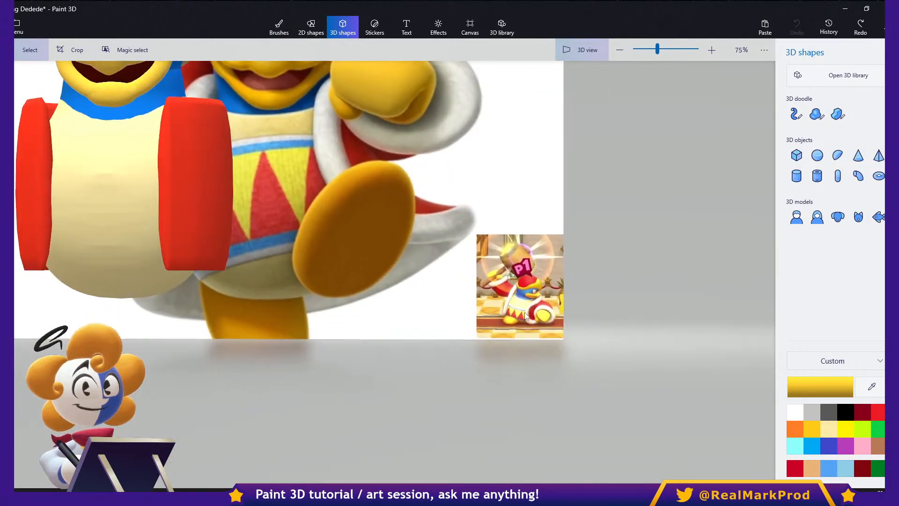
scroll(524, 313, "up", 2)
scroll(523, 312, "down", 2)
scroll(523, 312, "down", 2)
middle_click_drag(479, 253, 646, 373)
right_click_drag(597, 328, 551, 273)
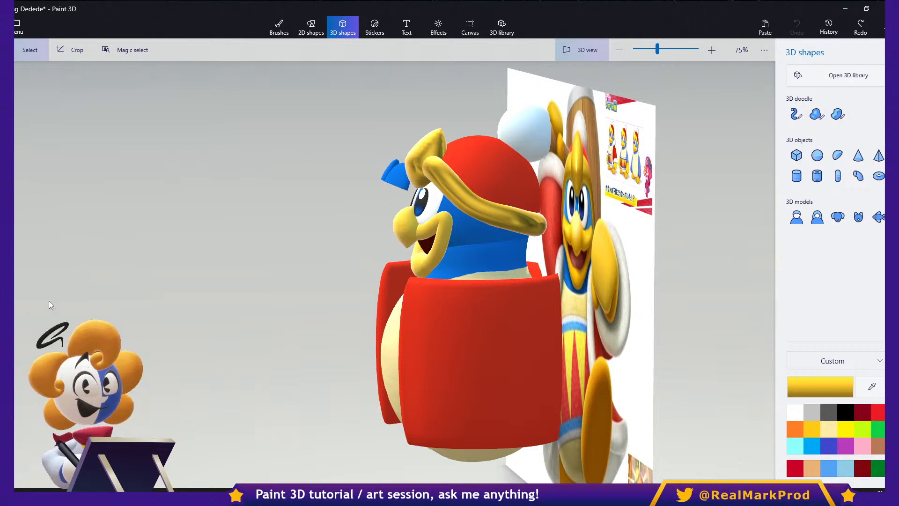
left_click_drag(341, 281, 467, 194)
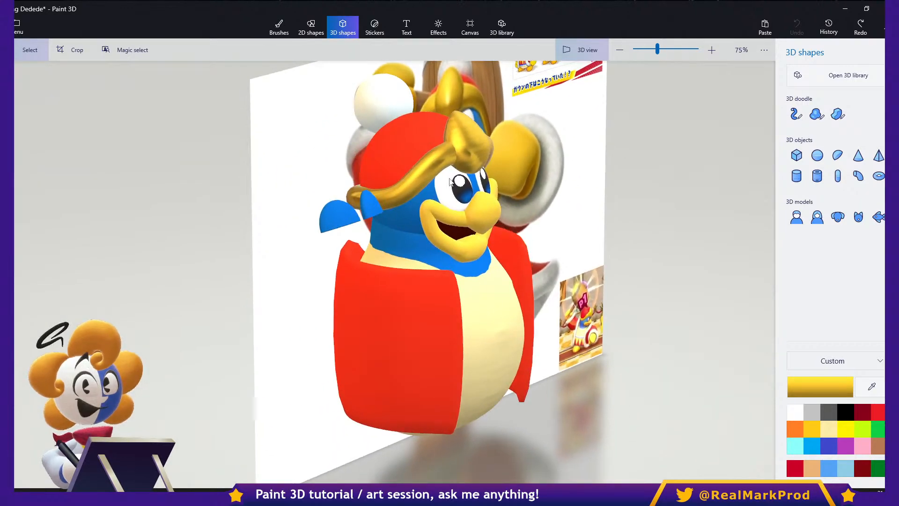
- Inspect the placement of one pupil on the face from the side and front, and return to the flat view
scroll(468, 192, "up", 3)
left_click(480, 200)
right_click_drag(587, 287, 646, 268)
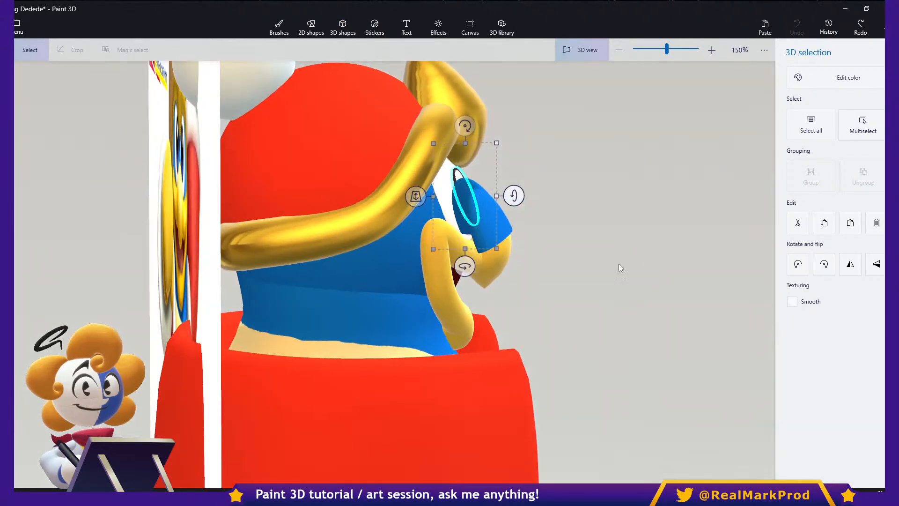
left_click_drag(462, 186, 581, 185)
middle_click_drag(556, 214, 486, 240)
right_click_drag(575, 261, 423, 263)
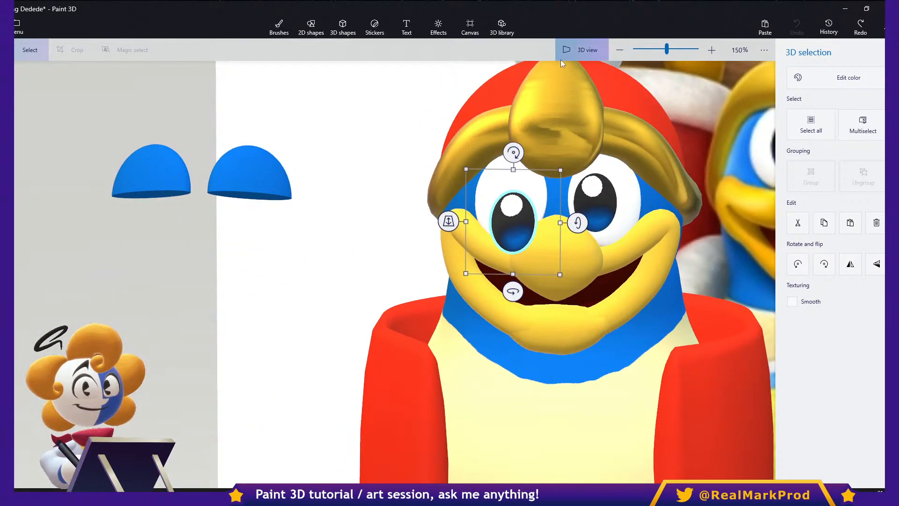
left_click(576, 52)
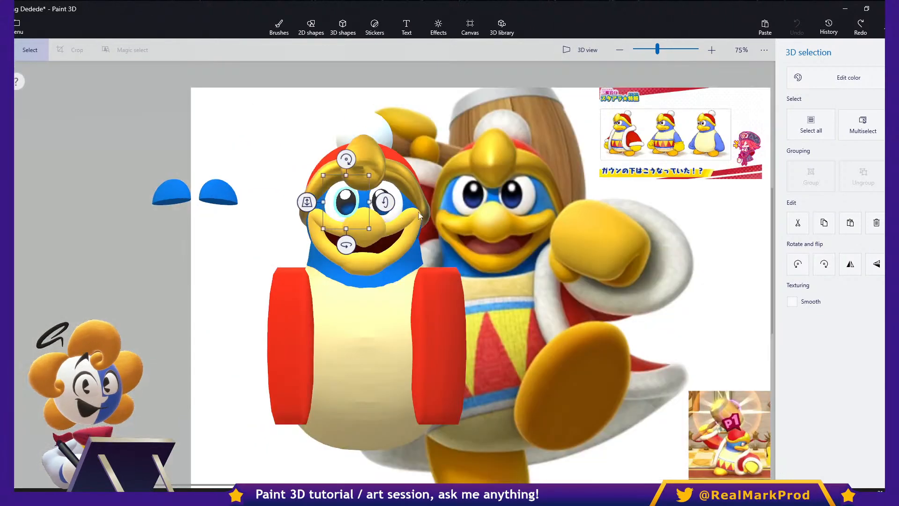
- Move both pupils inward toward the nose at different heights for a cross-eyed look, and deselect them
scroll(325, 207, "up", 5)
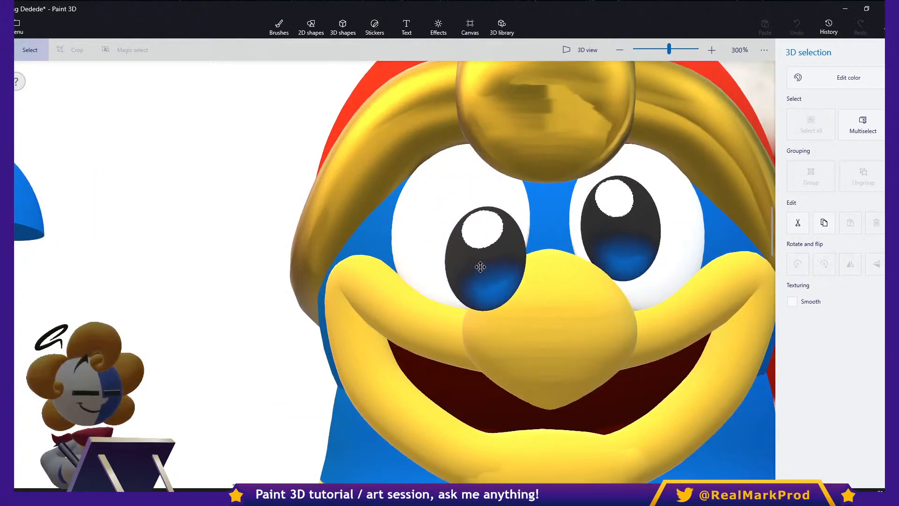
left_click(602, 255)
left_click_drag(604, 252, 604, 232)
left_click_drag(602, 124, 629, 128)
left_click_drag(490, 261, 498, 260)
left_click_drag(415, 260, 470, 132)
left_click(606, 226)
scroll(525, 255, "down", 2)
key("Escape")
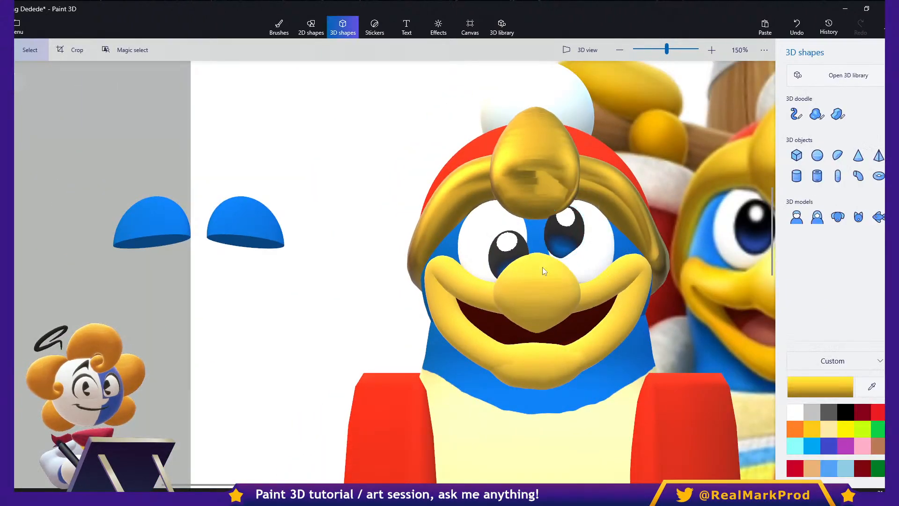
- Move both pupils outward to opposite edges of the eyes so that the gaze diverges
left_click(522, 246)
left_click_drag(523, 246, 489, 241)
left_click(560, 231)
left_click_drag(560, 237, 593, 234)
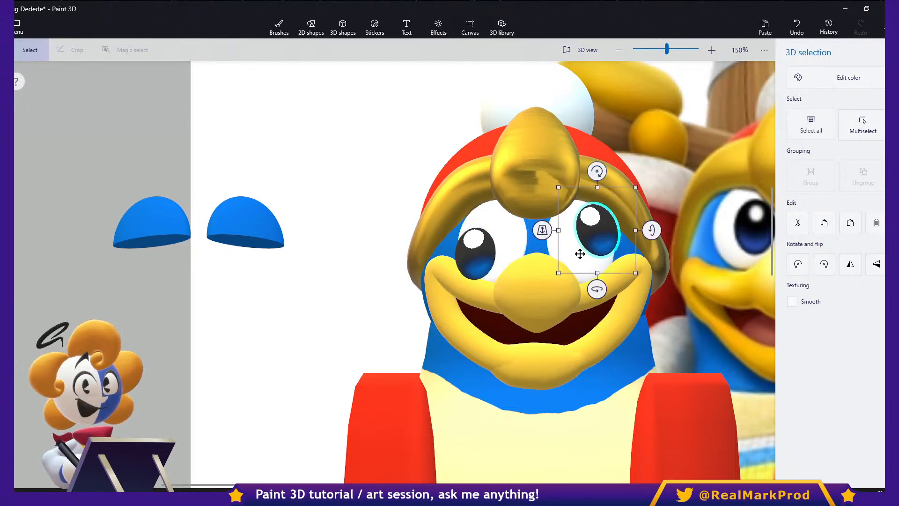
- Narrow the mouth and stretch the nose and mouth downward over the chin, and deselect them
left_click(532, 297)
left_click(616, 279, "ctrl")
mouse_move(659, 311)
left_mouse_down()
mouse_move(761, 317)
mouse_move(657, 316)
left_mouse_up()
left_click_drag(538, 386, 541, 498)
left_click(722, 298)
middle_click_drag(719, 296, 589, 304)
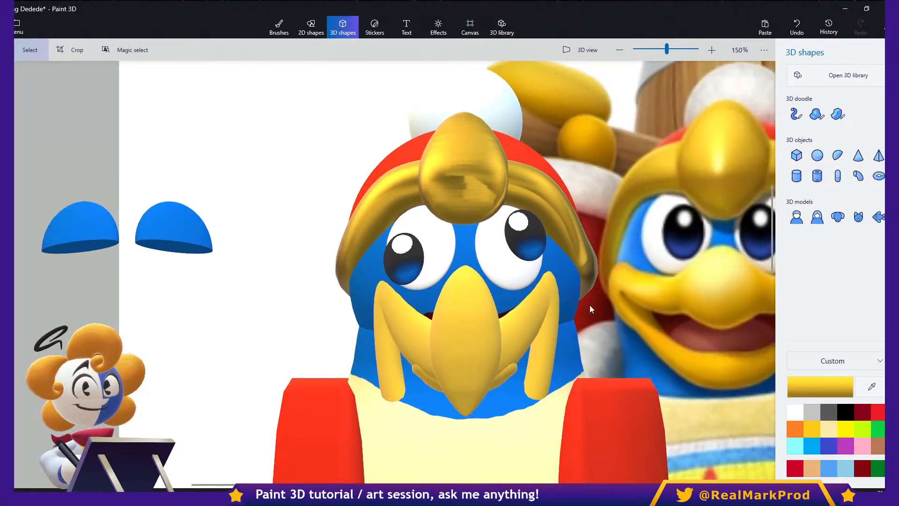
- Undo the joke edits to the nose, mouth and pupils
key("ctrl+z")
key("ctrl+z")
key("ctrl+z")
key("ctrl+z")
key("ctrl+z")
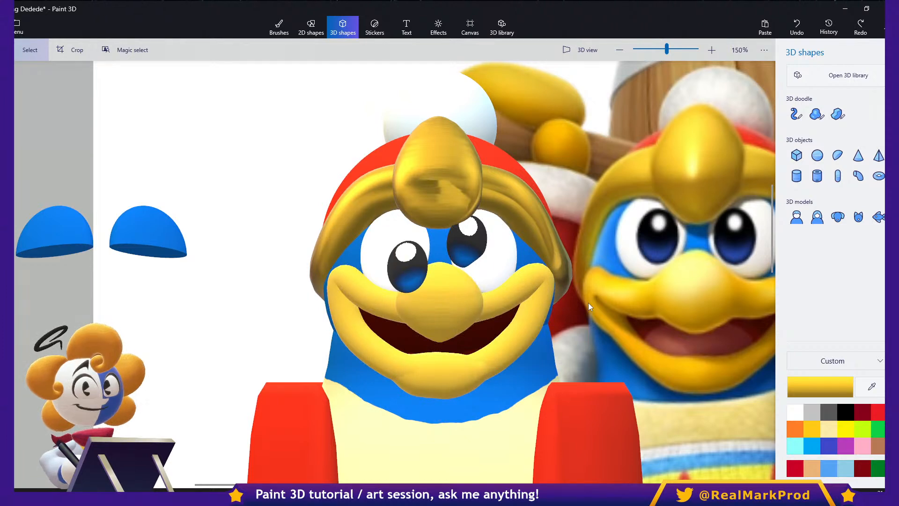
key("ctrl+z")
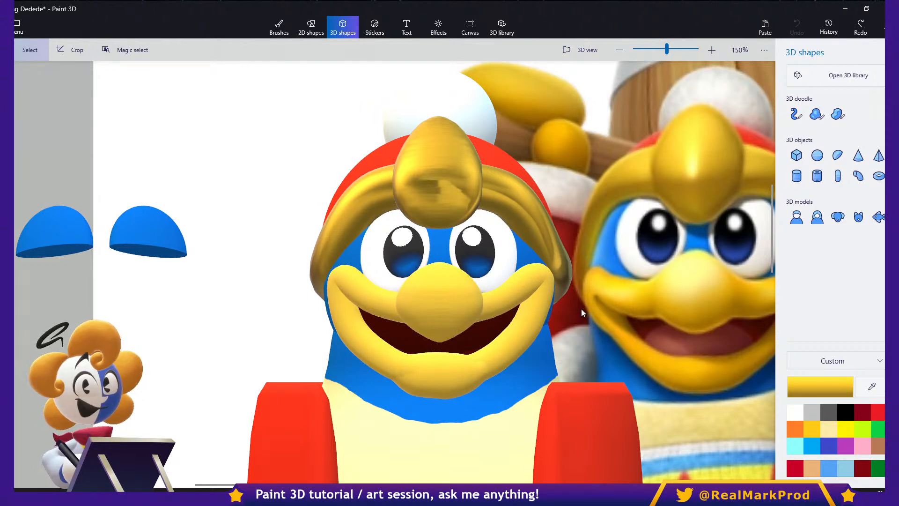
scroll(543, 300, "down", 5)
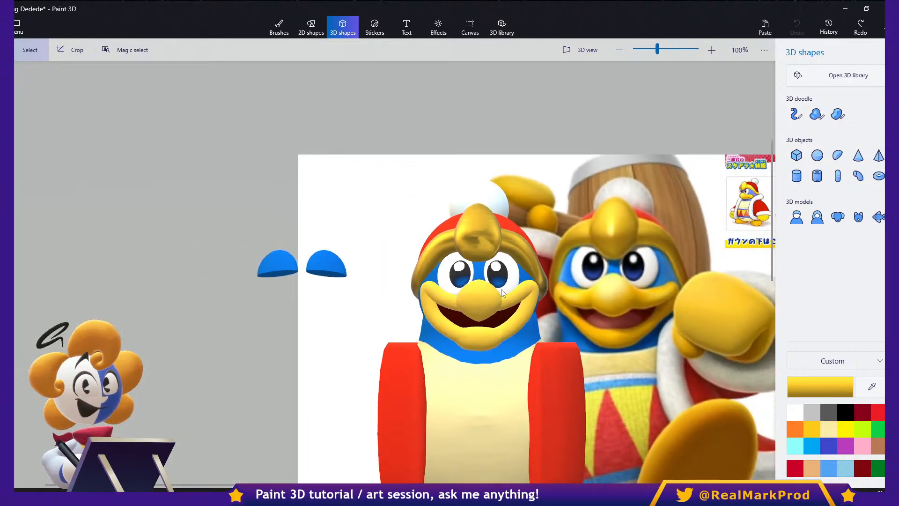
scroll(493, 293, "down", 4)
scroll(406, 288, "up", 4)
middle_click_drag(403, 282, 483, 308)
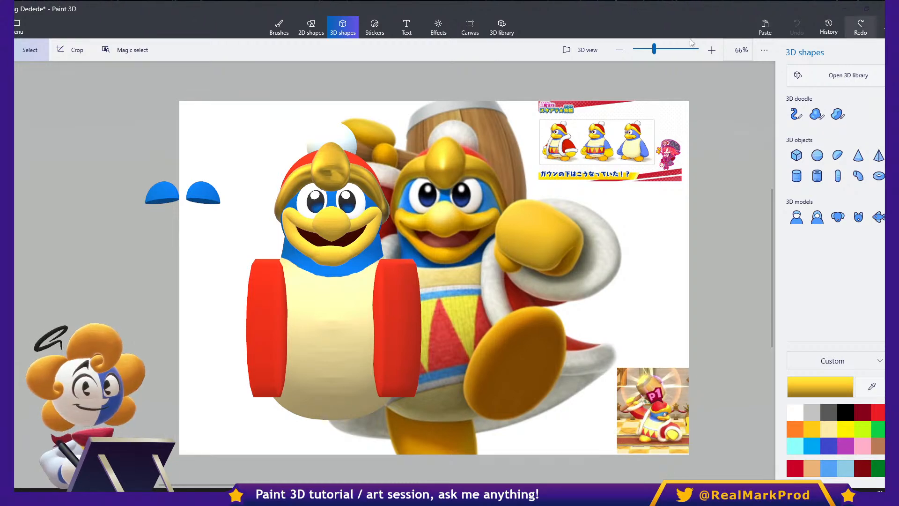
left_click(573, 7)
middle_click_drag(267, 159, 383, 149)
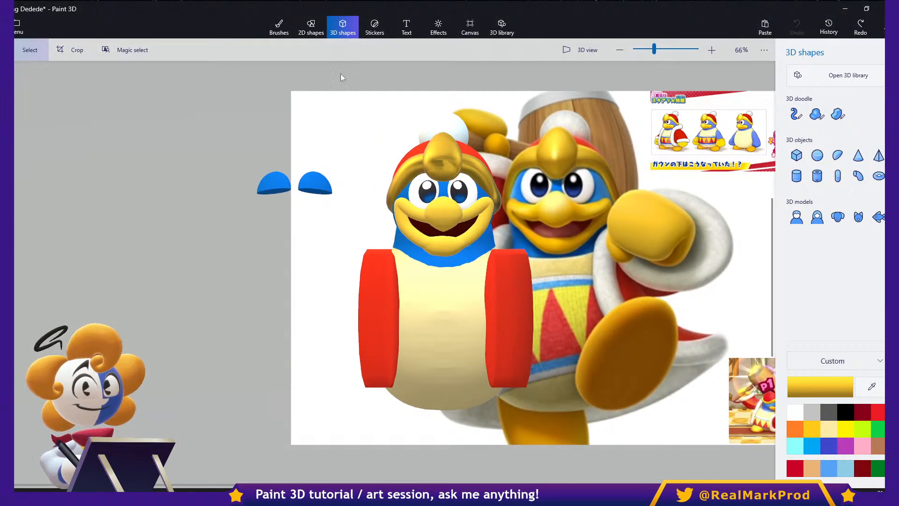
- Start a new blank project without saving the changes to King Dedede
left_click(18, 27)
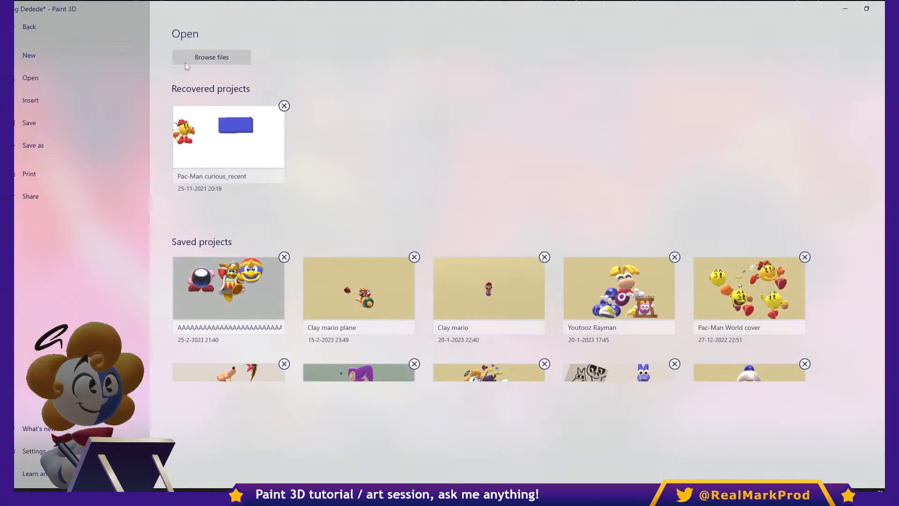
left_click(75, 54)
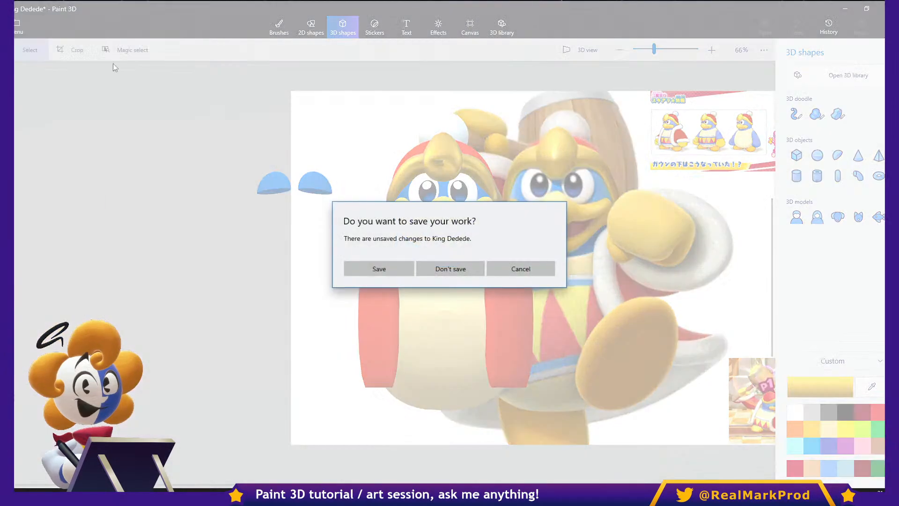
left_click(452, 271)
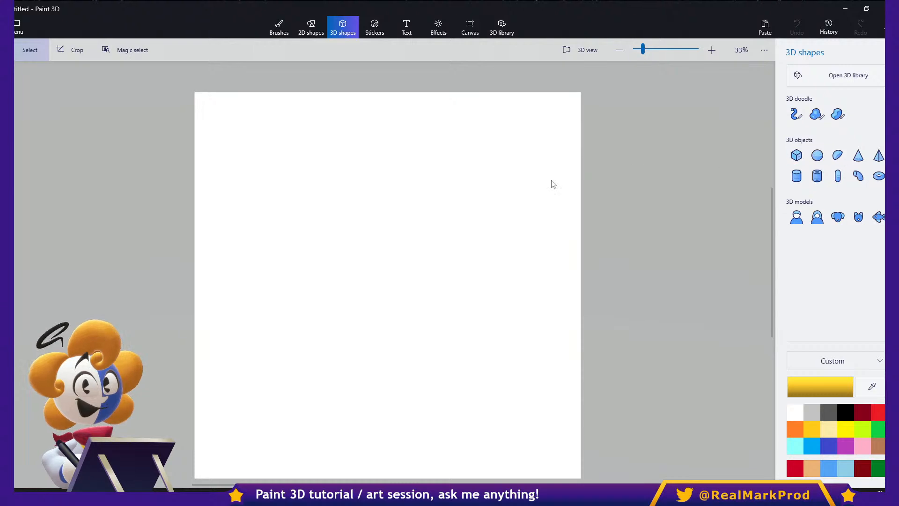
- Turn on the Show perspective setting and return to a blank canvas
left_click(27, 27)
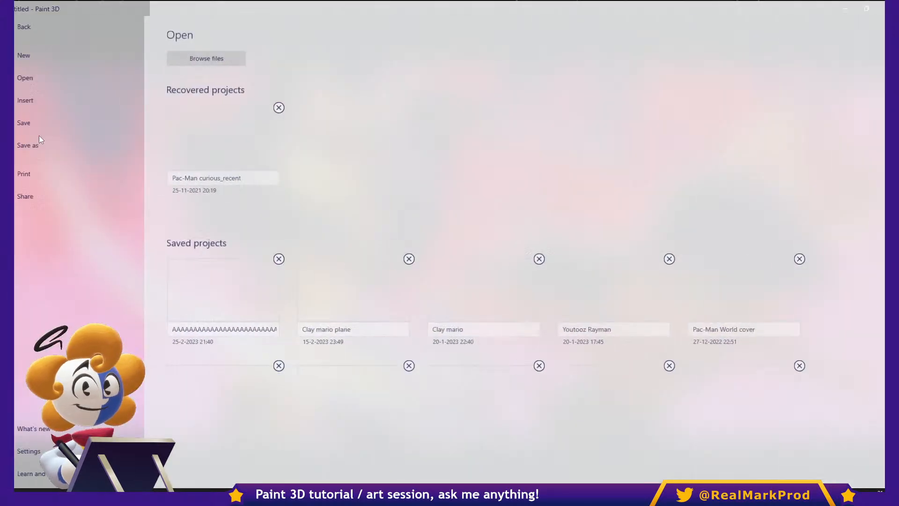
left_click(33, 451)
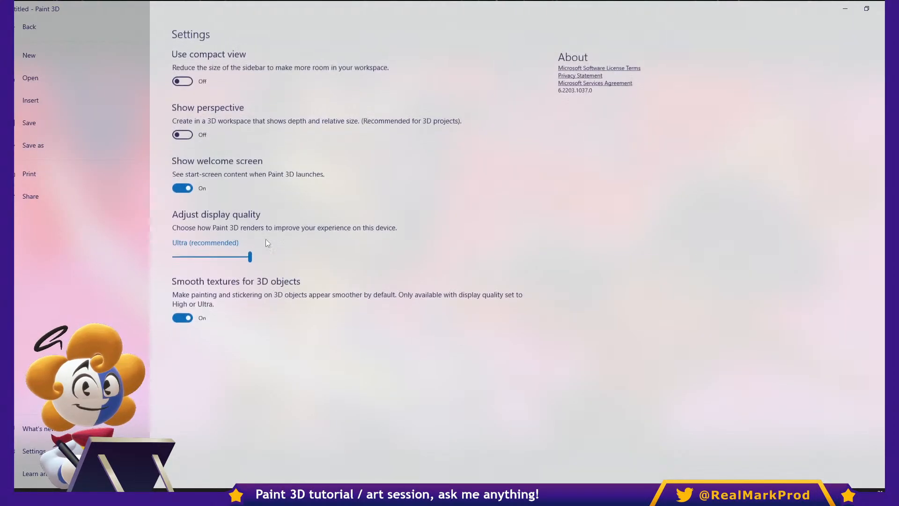
left_click(182, 134)
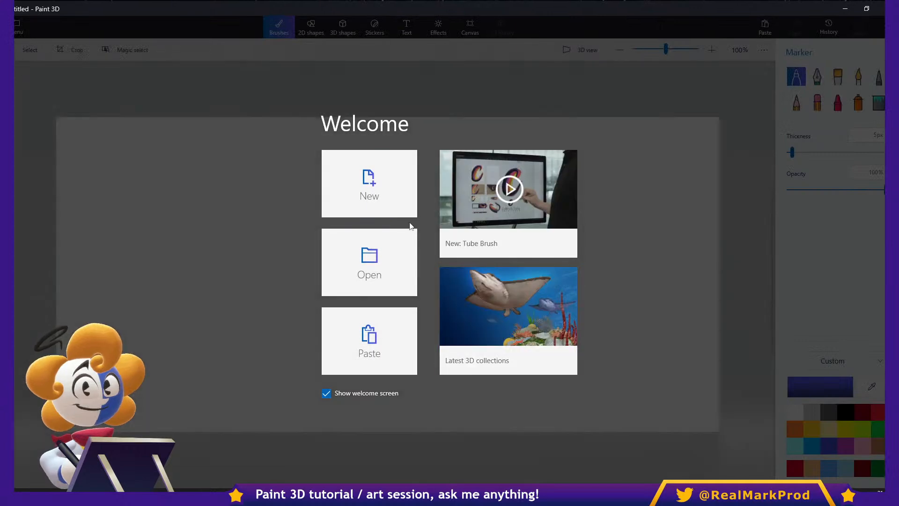
left_click(394, 202)
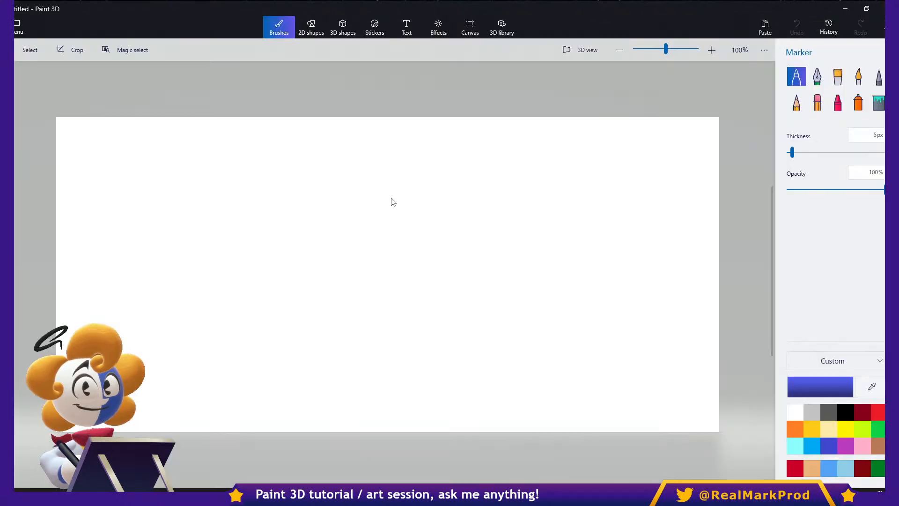
- Draw a blue 3D cube, move it into the right half of the canvas and deselect it
left_click(354, 34)
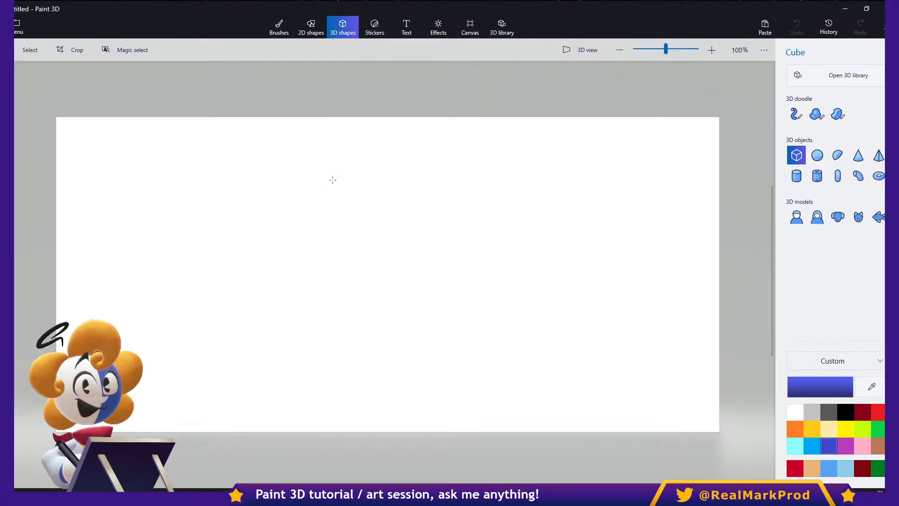
mouse_move(403, 166)
left_mouse_down()
mouse_move(611, 373)
mouse_move(557, 310)
left_mouse_up()
left_click_drag(520, 249, 564, 279)
left_click(670, 182)
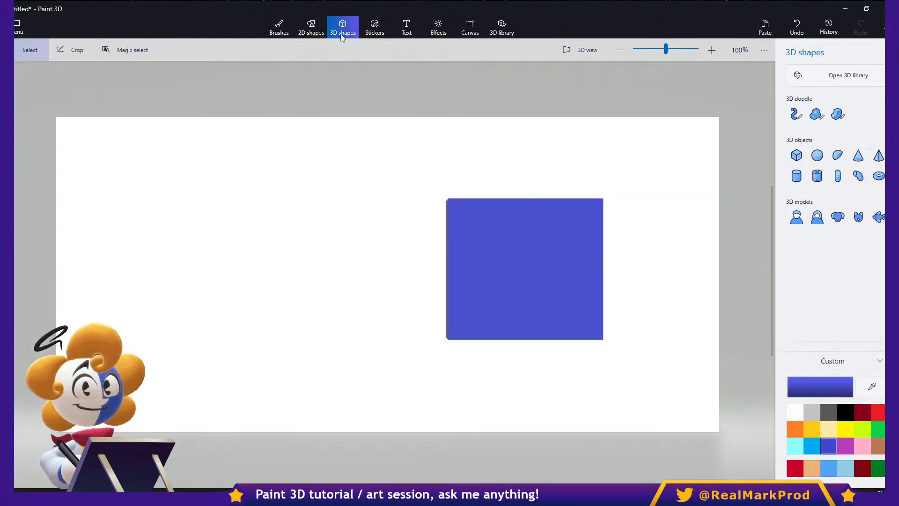
- Paint the whole front face of the cube red using the Marker at 100 px thickness
left_click(279, 27)
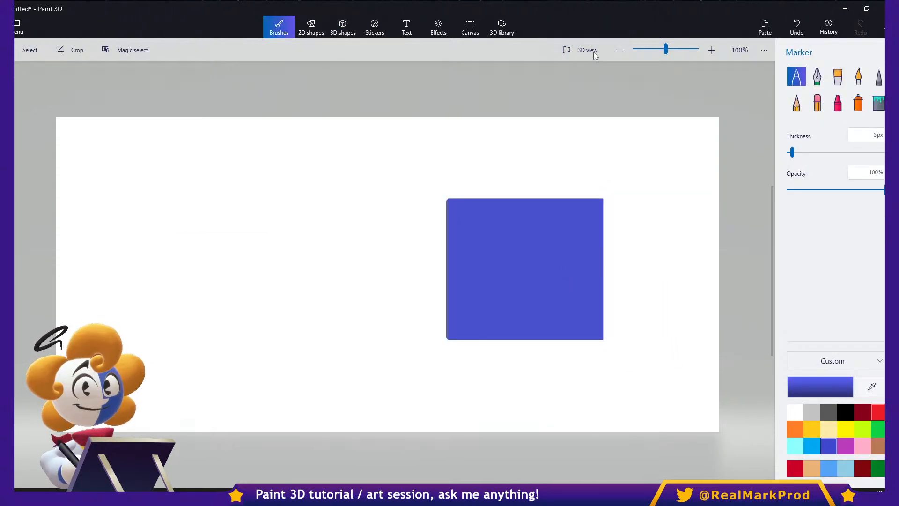
left_click_drag(792, 153, 815, 153)
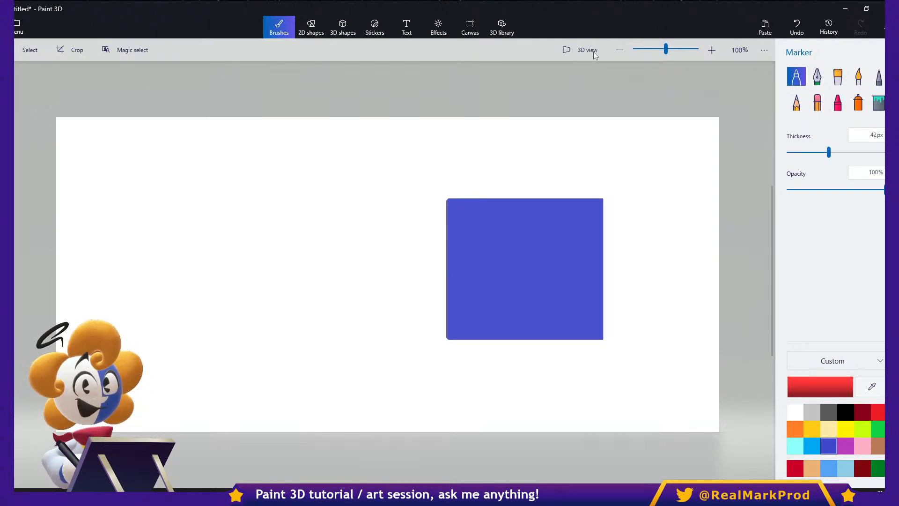
left_click_drag(465, 220, 492, 256)
key("ctrl+z")
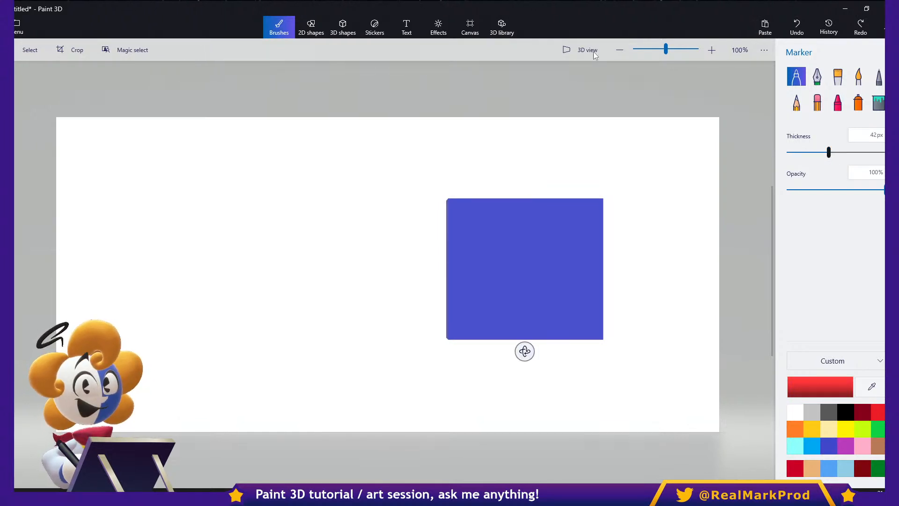
left_click_drag(467, 214, 507, 217)
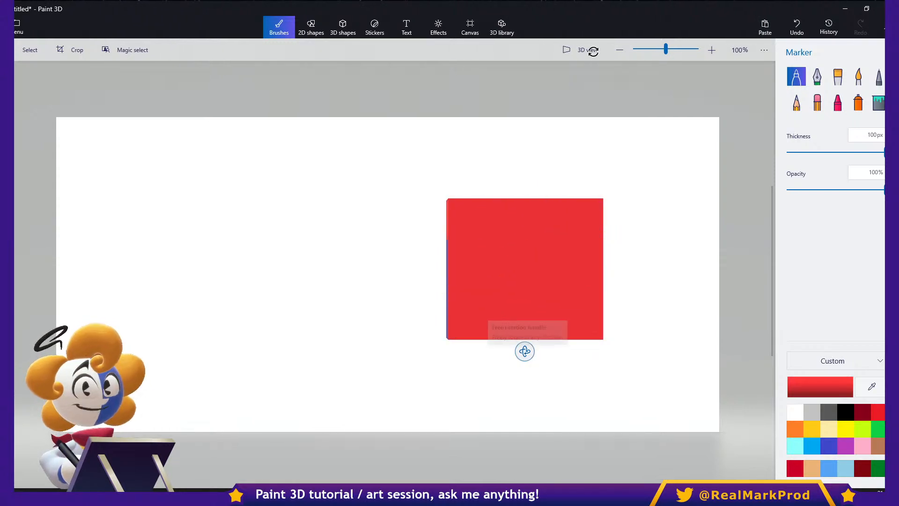
- Rotate to a neighbouring side of the cube, paint that face golden yellow with the Marker, and reset the rotated view
left_click_drag(524, 351, 632, 349)
left_click(845, 412)
mouse_move(528, 253)
left_mouse_down()
mouse_move(478, 225)
mouse_move(480, 216)
left_mouse_up()
key("ctrl+z")
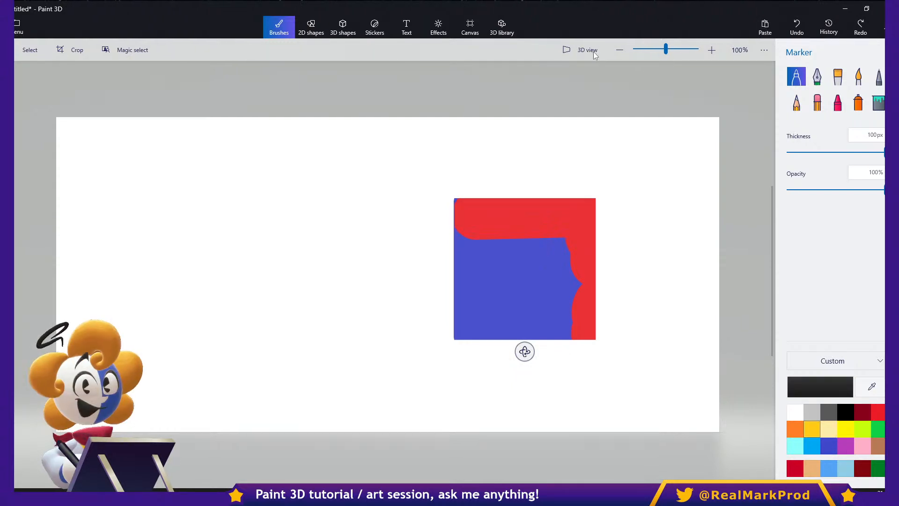
left_click(812, 429)
mouse_move(564, 205)
left_mouse_down()
mouse_move(571, 243)
mouse_move(577, 225)
left_mouse_up()
mouse_move(548, 314)
left_mouse_down()
mouse_move(522, 313)
mouse_move(487, 218)
mouse_move(475, 323)
left_mouse_up()
left_click_drag(524, 352, 324, 349)
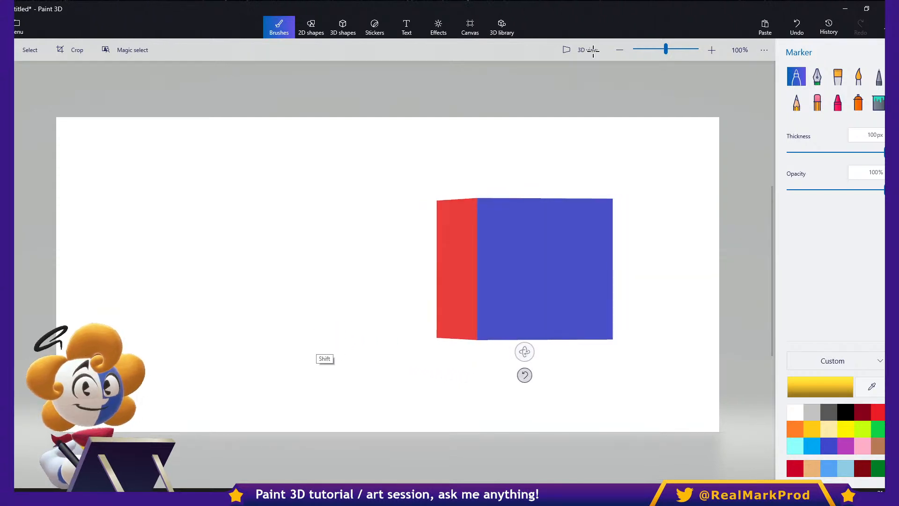
left_click(524, 375)
- Move the cube to the middle of the canvas, inspect it in 3D view, and return to the flat view
left_click(593, 50)
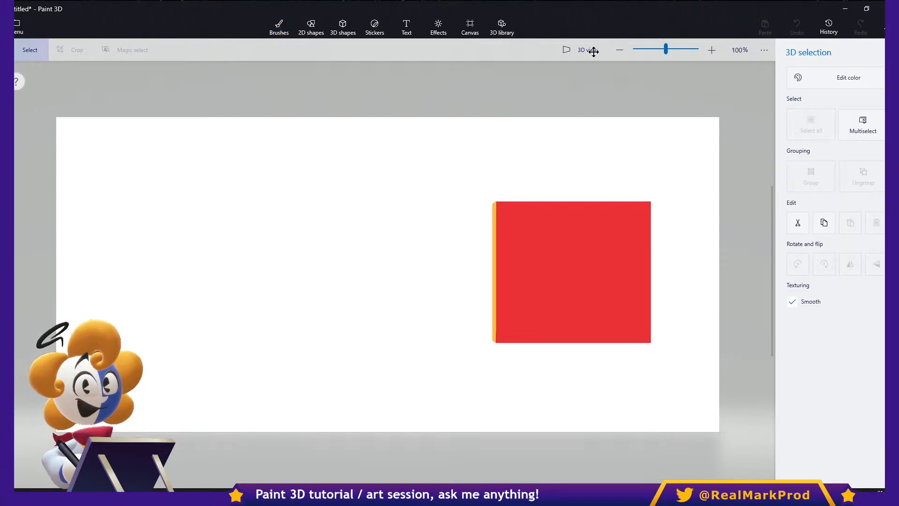
mouse_move(775, 260)
left_mouse_down()
mouse_move(26, 284)
mouse_move(373, 294)
mouse_move(409, 281)
left_mouse_up()
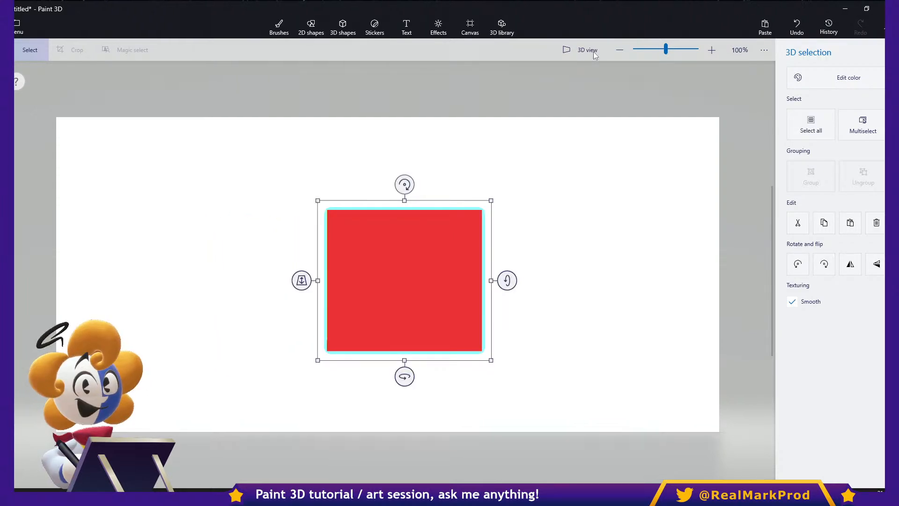
left_click(593, 53)
left_click_drag(591, 215, 601, 147)
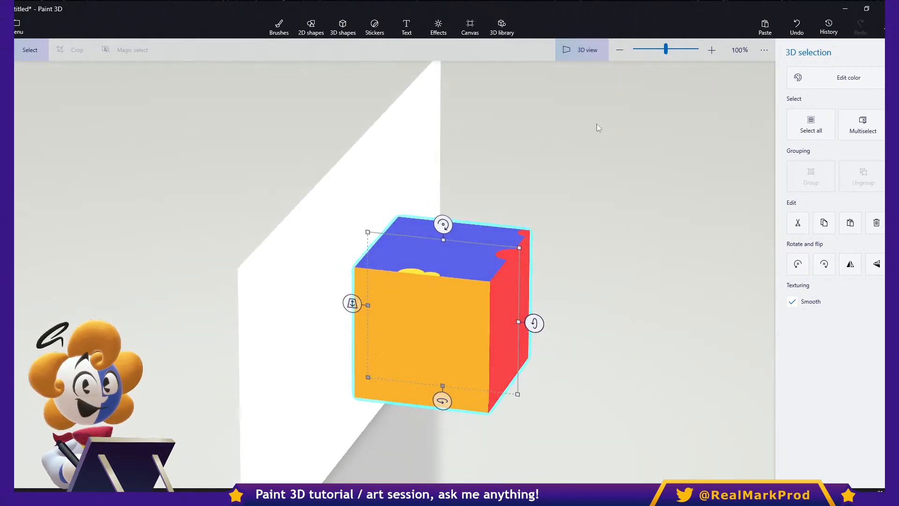
left_click(580, 54)
left_click(589, 211)
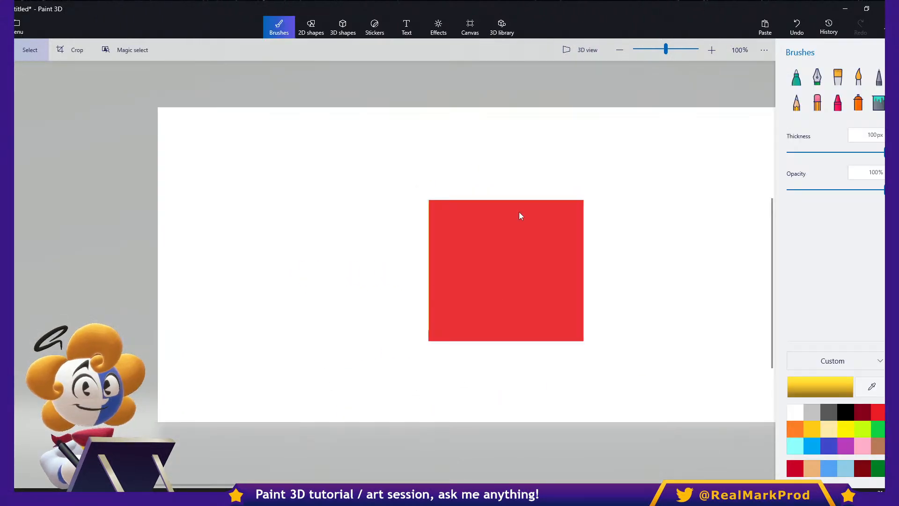
- Move the cube to the lower left of the canvas so its blue side shows in perspective, and deselect it
scroll(478, 232, "up", 1)
left_click(473, 259)
mouse_move(490, 293)
left_mouse_down()
mouse_move(153, 217)
mouse_move(683, 235)
mouse_move(400, 327)
mouse_move(571, 321)
mouse_move(474, 331)
mouse_move(175, 305)
mouse_move(152, 312)
mouse_move(149, 337)
mouse_move(66, 328)
mouse_move(768, 309)
mouse_move(287, 345)
mouse_move(318, 346)
left_mouse_up()
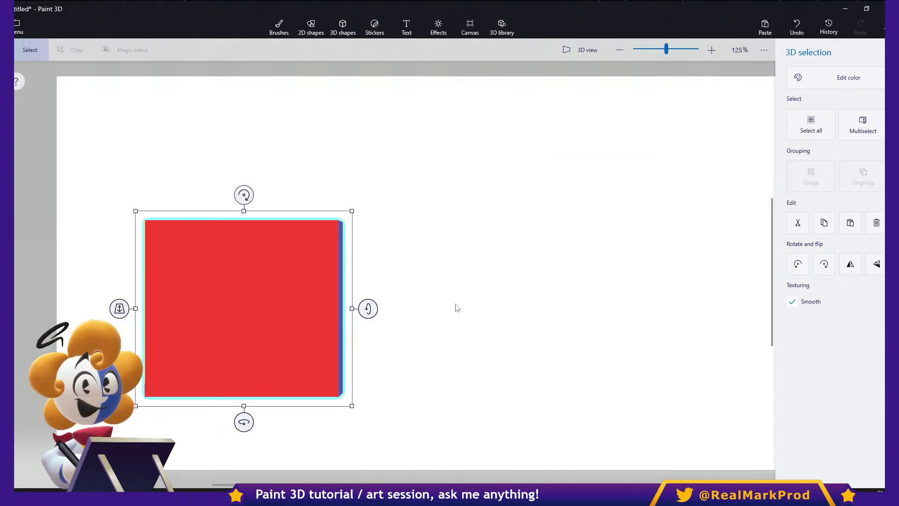
left_click(442, 309)
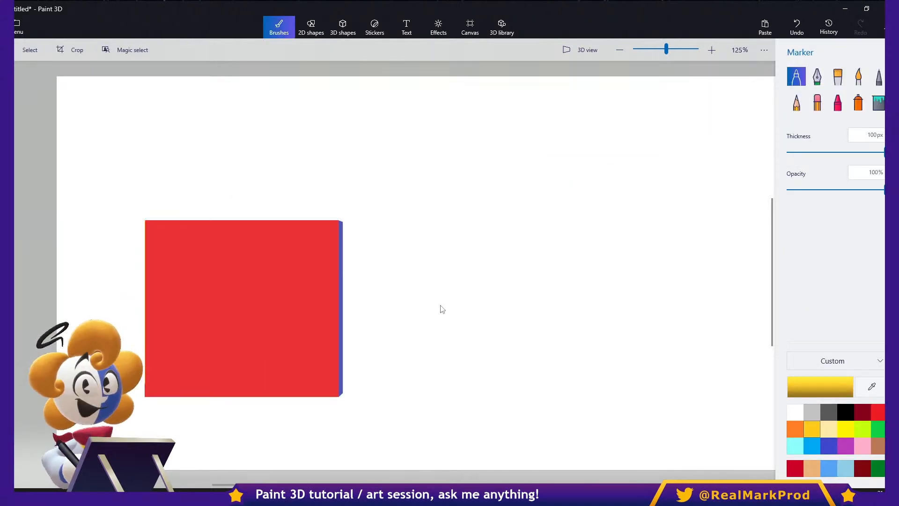
left_click_drag(336, 217, 543, 323)
left_click_drag(325, 410, 565, 315)
key("ctrl+z")
key("ctrl+z")
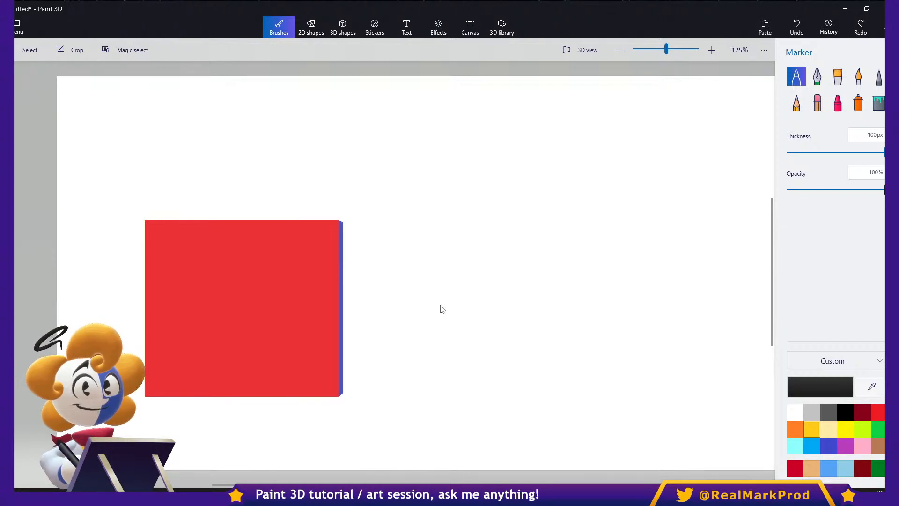
- Draw two black 7 px Marker lines converging from the cube's right-hand corners, and sketch a two-sided box at the canvas's upper right
left_click_drag(335, 219, 538, 301)
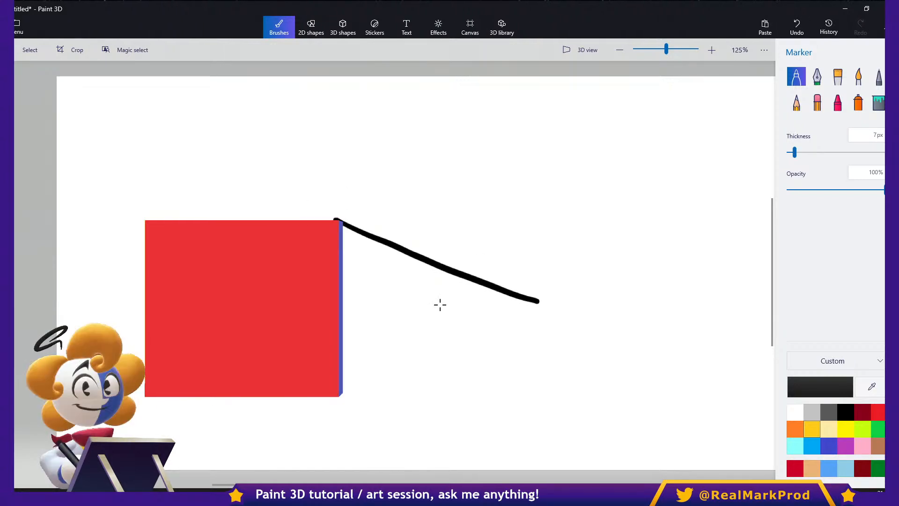
left_click_drag(346, 393, 544, 308)
mouse_move(598, 248)
left_mouse_down()
mouse_move(596, 181)
mouse_move(655, 149)
left_mouse_up()
left_click_drag(598, 237, 655, 272)
mouse_move(650, 145)
left_mouse_down()
mouse_move(651, 257)
mouse_move(721, 187)
mouse_move(724, 262)
mouse_move(643, 277)
left_mouse_up()
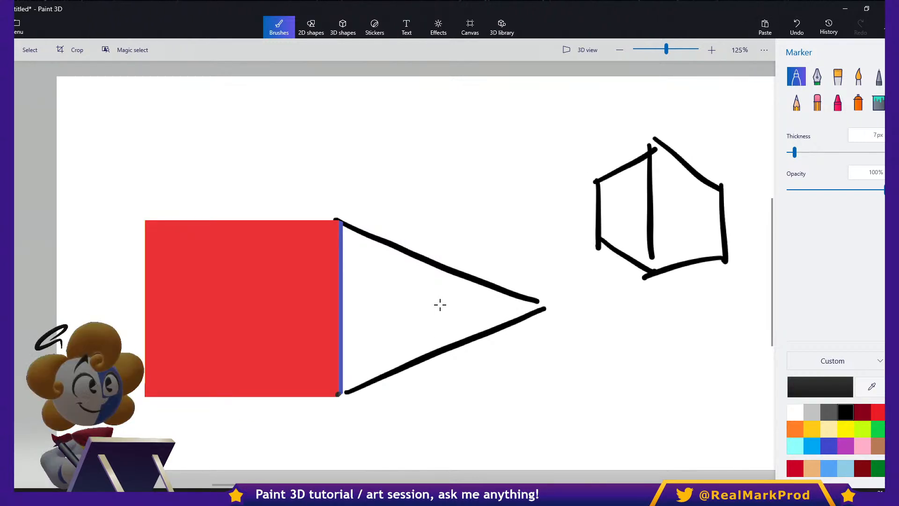
- Dot two guide lines from the sketched box's left side converging on a vanishing point to its left
left_click_drag(494, 221, 521, 212)
left_click(542, 204)
left_click_drag(572, 191, 582, 186)
left_click_drag(499, 228, 500, 229)
left_click_drag(530, 228, 537, 229)
left_click_drag(550, 232, 556, 233)
- Dot two guide lines from the sketched box's right side converging on a vanishing point to its right
left_click_drag(754, 202, 758, 203)
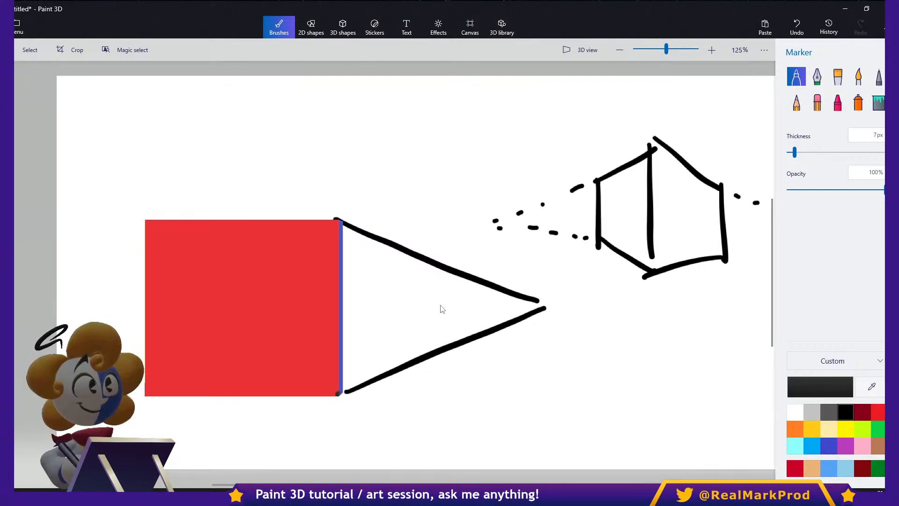
left_click_drag(336, 485, 355, 485)
left_click_drag(672, 248, 676, 247)
left_click_drag(701, 243, 704, 242)
left_click_drag(728, 238, 751, 221)
left_click_drag(751, 229, 756, 227)
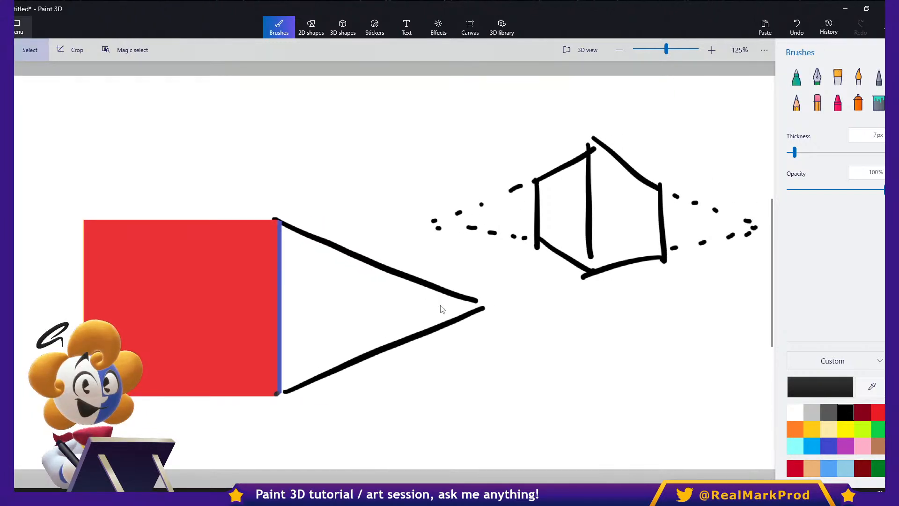
- Turn off the Show perspective setting and return to the canvas
key("ctrl+o")
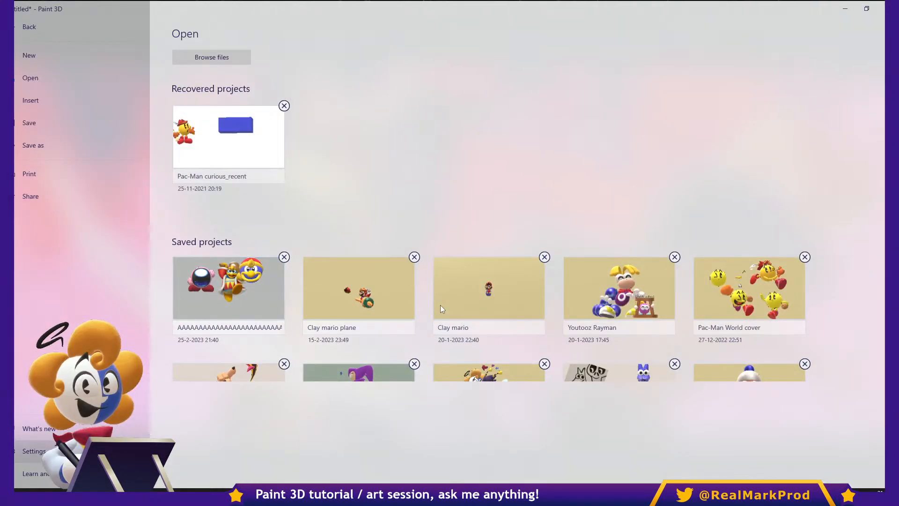
left_click(34, 450)
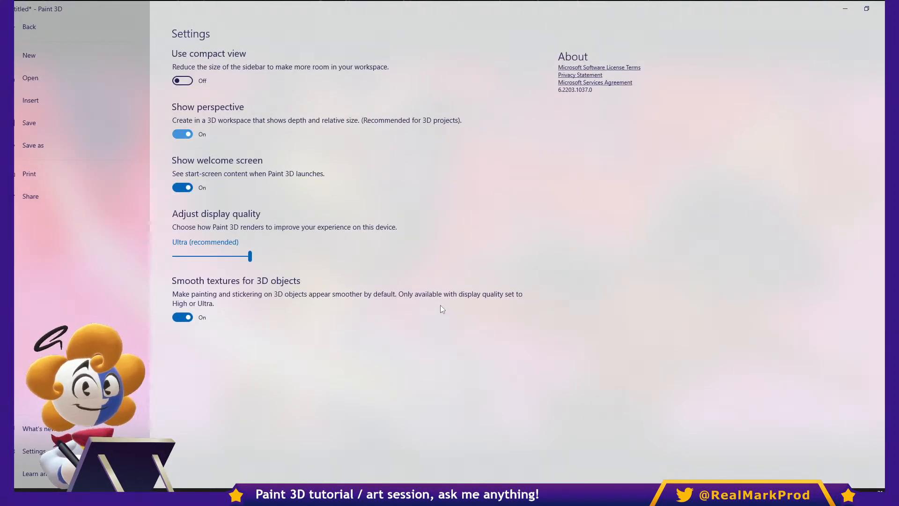
left_click(182, 134)
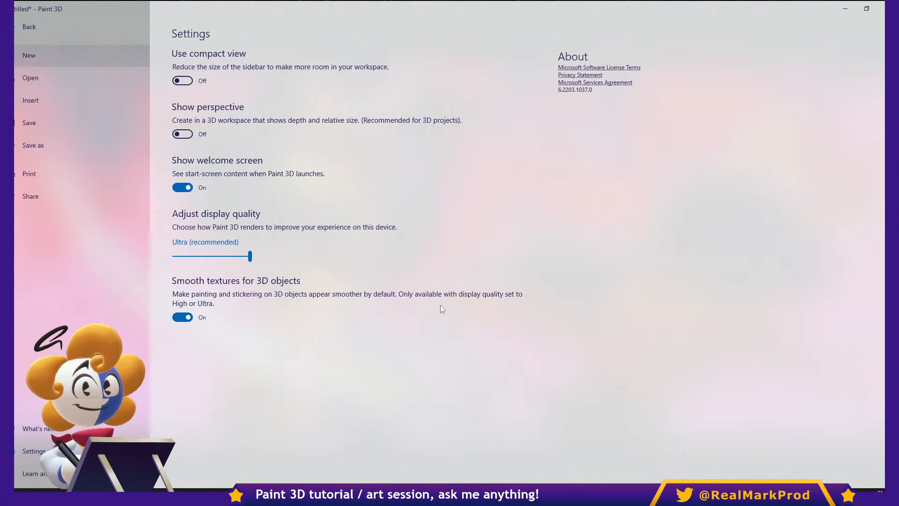
left_click(29, 27)
- Move the cube right and then up over the sketched box to demonstrate the view without perspective, and deselect it
left_click(30, 50)
mouse_move(189, 306)
left_mouse_down()
mouse_move(729, 302)
mouse_move(446, 277)
mouse_move(77, 360)
mouse_move(383, 185)
mouse_move(690, 230)
mouse_move(377, 342)
mouse_move(522, 321)
left_mouse_up()
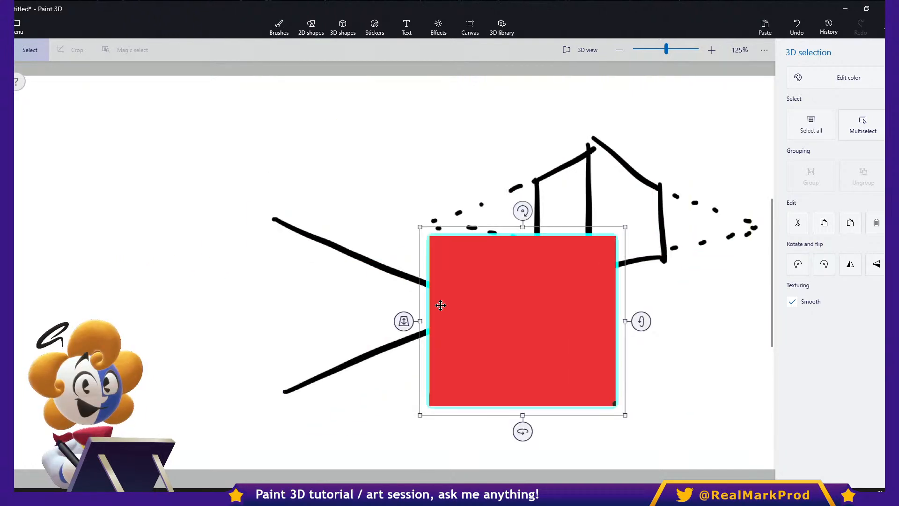
key("Escape")
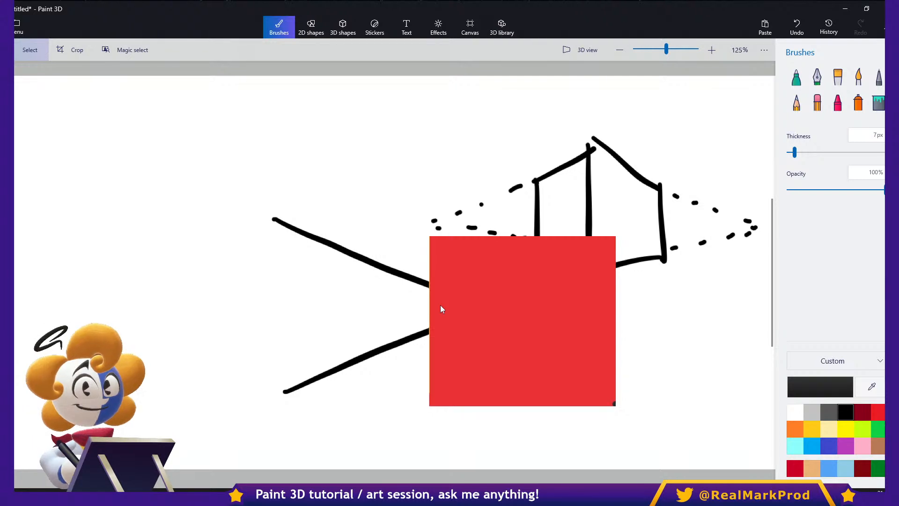
left_click(440, 305)
mouse_move(440, 304)
left_mouse_down()
mouse_move(516, 204)
mouse_move(450, 270)
mouse_move(471, 288)
mouse_move(447, 223)
left_mouse_up()
key("Escape")
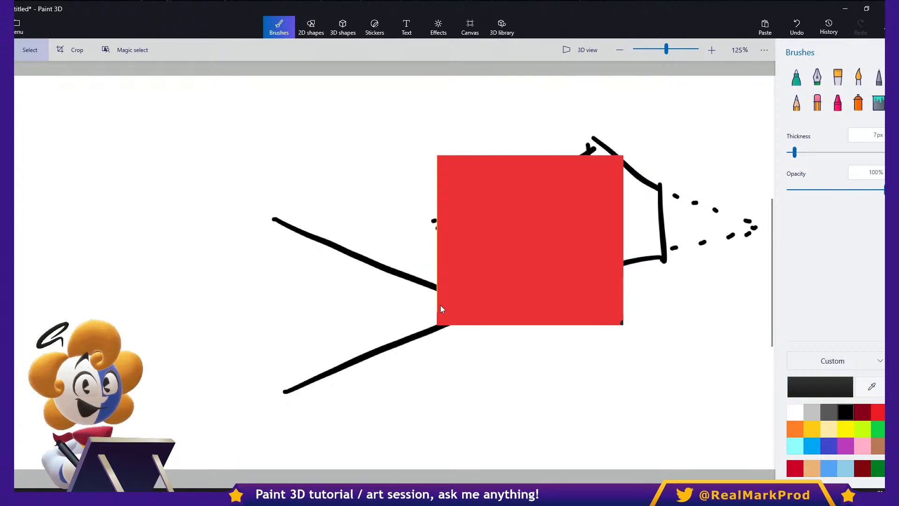
- Move the red cube left, clear of the sketches, and add a large 3D sphere over the sketched lines
left_click(441, 305)
left_click_drag(441, 306, 45, 293)
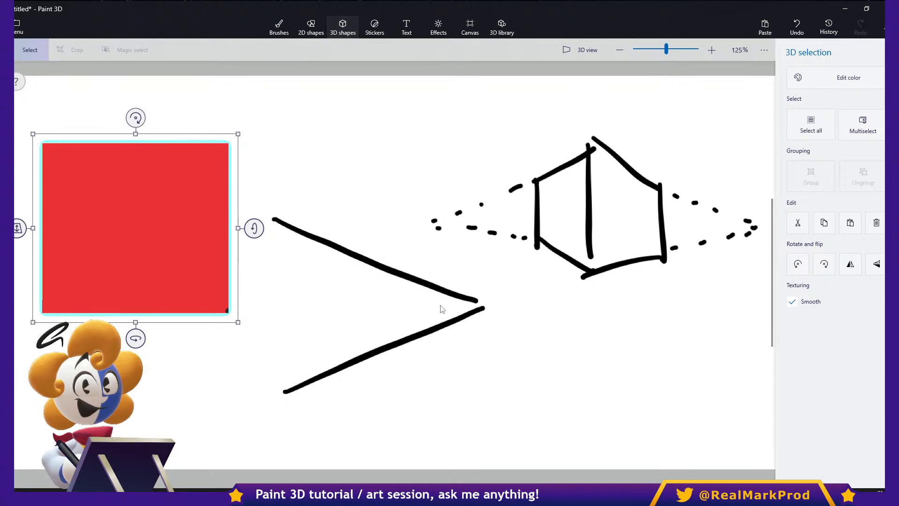
left_click(343, 27)
left_click(816, 155)
left_click_drag(508, 244, 651, 395)
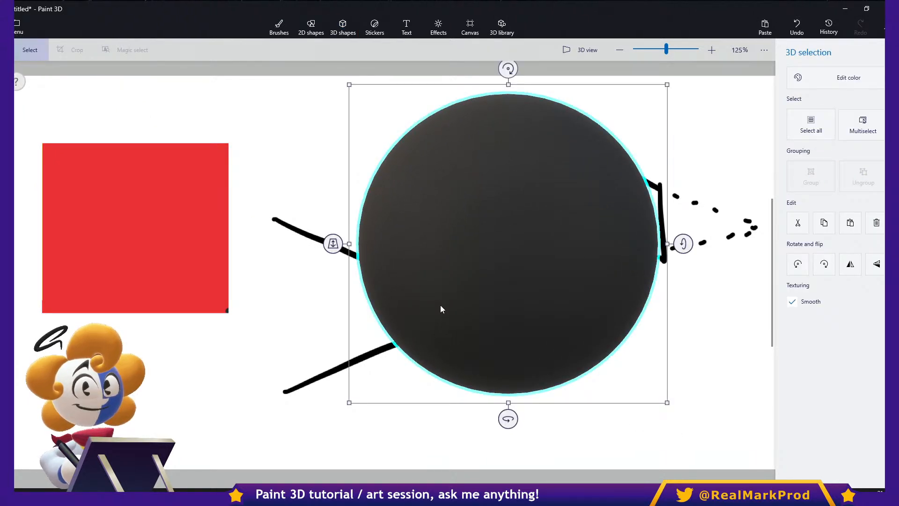
- Recolor the sphere blue, move it right and slightly down, and deselect it
left_click(836, 78)
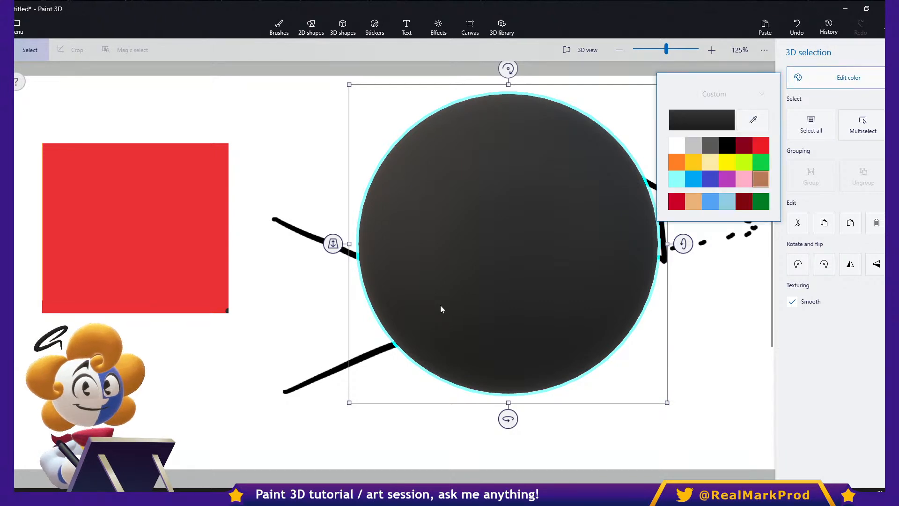
left_click(709, 179)
key("Escape")
left_click(279, 27)
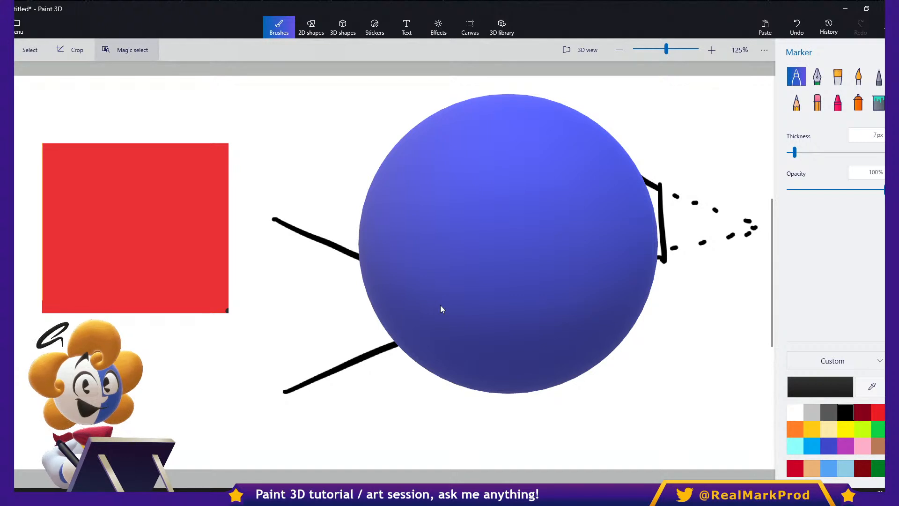
left_click_drag(440, 305, 591, 338)
left_click(440, 305)
- Paint two vertical eyes and a smile on the blue sphere in black with the Marker at 36px thickness
left_click(796, 76)
left_click_drag(795, 152, 823, 152)
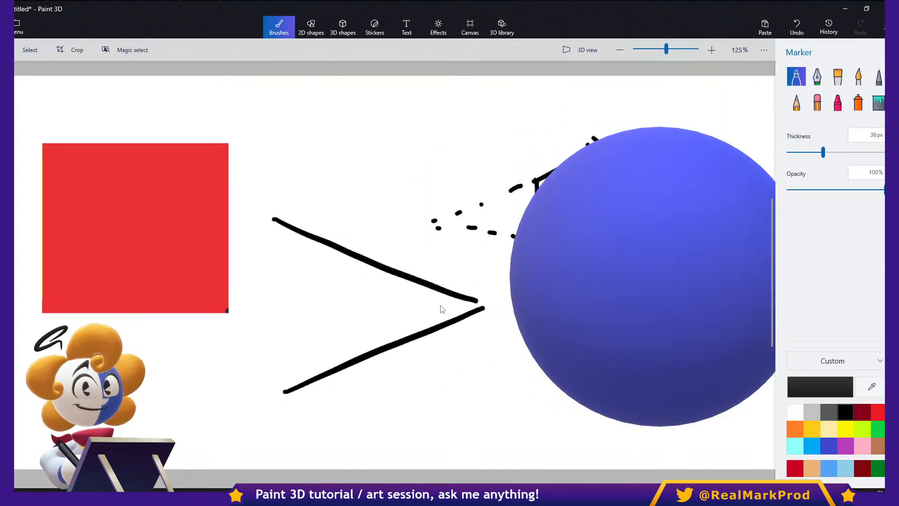
left_click_drag(630, 202, 634, 280)
left_click_drag(700, 195, 706, 278)
mouse_move(568, 280)
left_mouse_down()
mouse_move(601, 336)
mouse_move(752, 305)
mouse_move(754, 248)
left_mouse_up()
- Move the smiley sphere left and paint a short black vertical mark on each of its side edges
left_click(30, 50)
left_click(659, 276)
mouse_move(659, 276)
left_mouse_down()
mouse_move(43, 273)
mouse_move(111, 280)
mouse_move(115, 331)
mouse_move(602, 305)
mouse_move(560, 282)
mouse_move(100, 318)
mouse_move(658, 316)
mouse_move(364, 301)
mouse_move(258, 280)
mouse_move(652, 275)
mouse_move(546, 234)
mouse_move(507, 236)
mouse_move(545, 281)
mouse_move(535, 275)
left_mouse_up()
key("b")
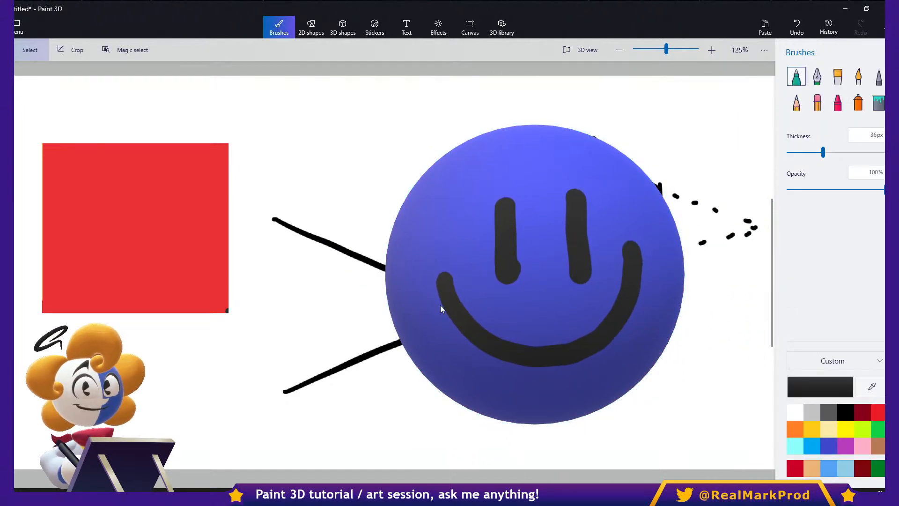
left_click_drag(388, 264, 389, 293)
left_click_drag(687, 244, 684, 323)
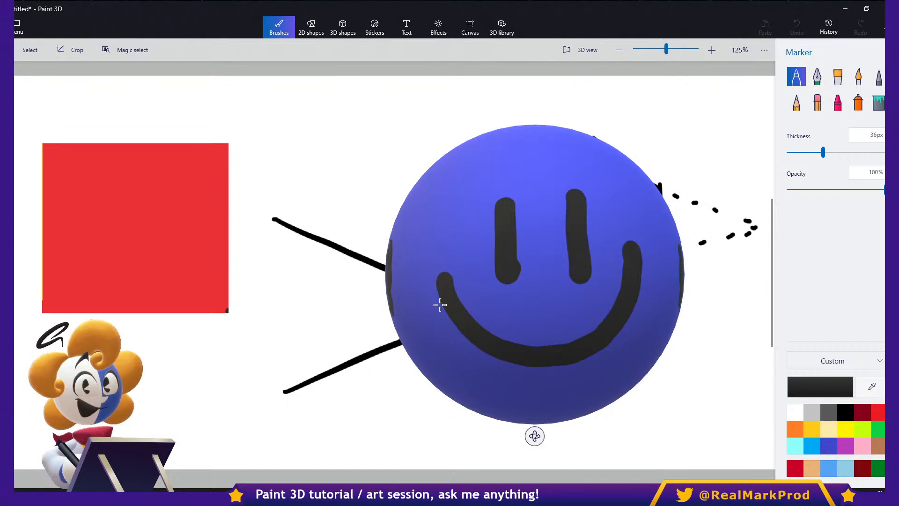
- Hide the canvas so only the cube and the smiley sphere are shown
left_click(438, 27)
left_click(469, 27)
left_click(796, 82)
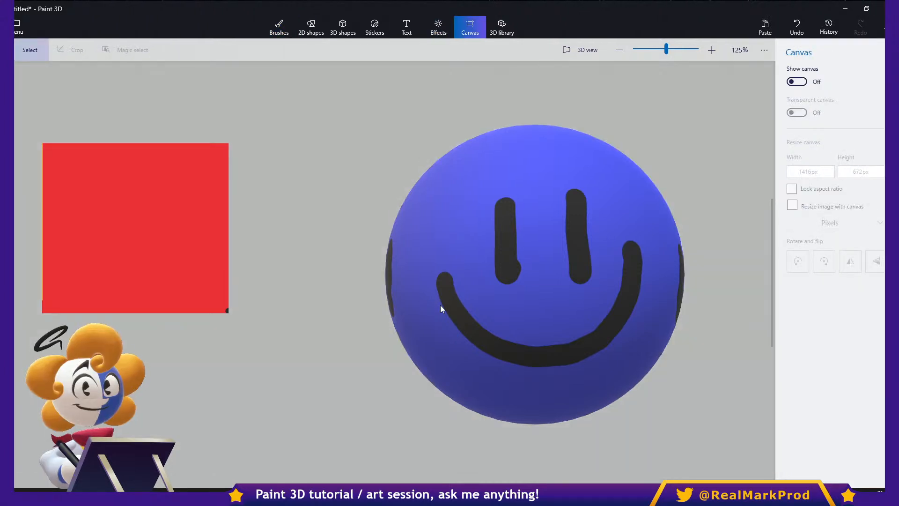
- Move the smiley sphere and the red cube up and right to demonstrate the view without perspective
left_click(440, 305)
left_click_drag(440, 304, 176, 330)
left_click_drag(300, 305, 639, 222)
left_click(135, 228)
left_click_drag(136, 228, 159, 210)
left_click(605, 219)
left_click_drag(605, 218, 613, 227)
left_click(441, 307)
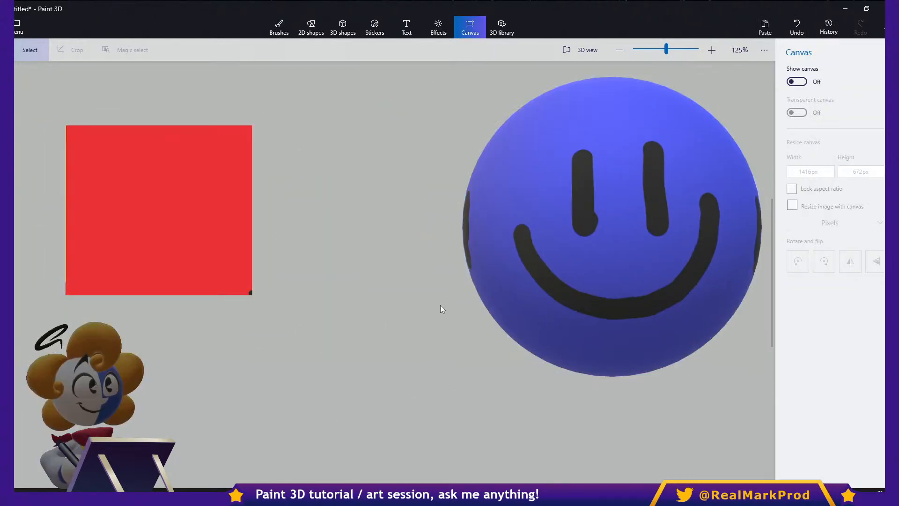
- Turn on the Show perspective setting and move the smiley sphere down and left in front of the cube
left_click(18, 22)
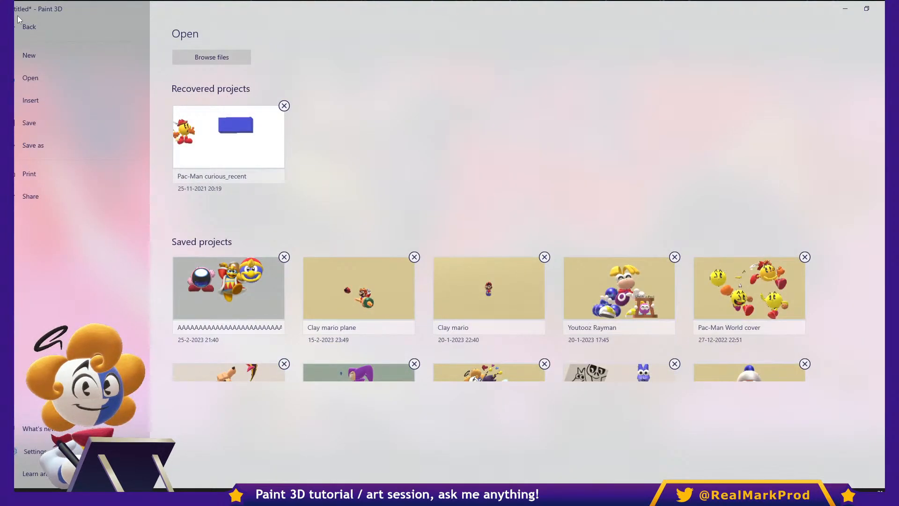
left_click(34, 451)
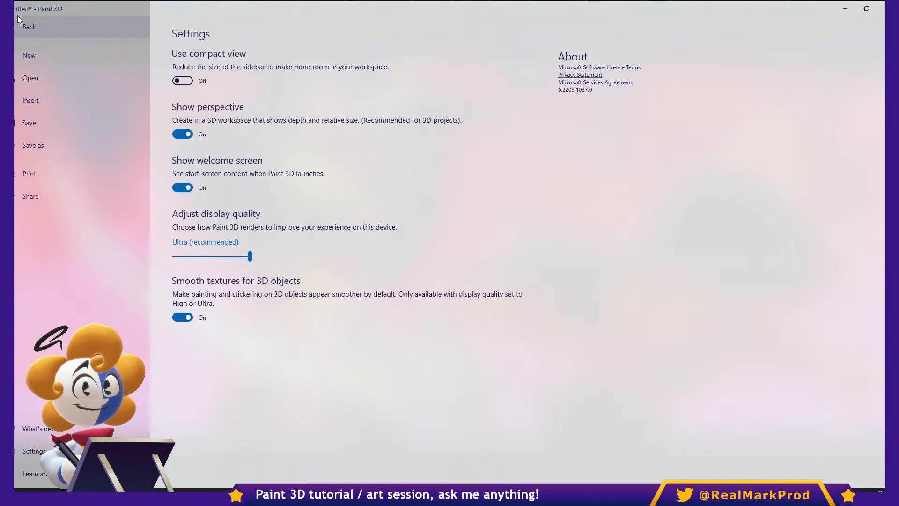
left_click(17, 21)
left_click(616, 224)
left_click_drag(616, 225, 230, 315)
left_click(440, 307)
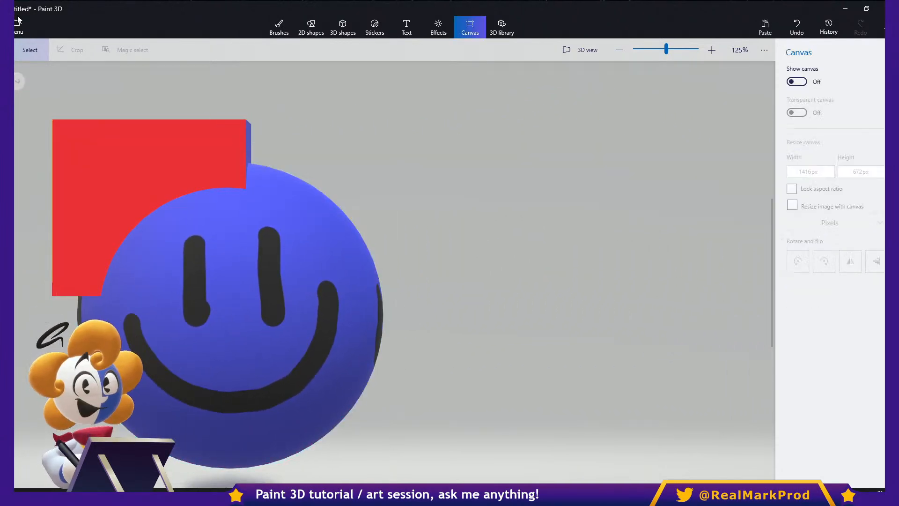
- Delete the red cube, move the smiley sphere up and left, and deselect it
left_click(140, 173)
key("Delete")
left_click(225, 271)
left_click_drag(225, 271, 154, 236)
left_click(440, 281)
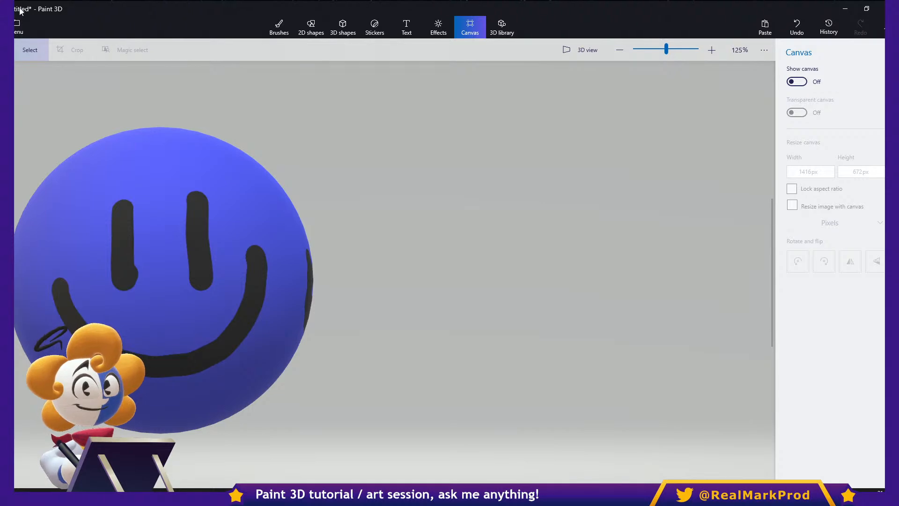
- Examine the black mark on the sphere's side edge, and move the sphere to the middle of the workspace
scroll(264, 216, "up", 10)
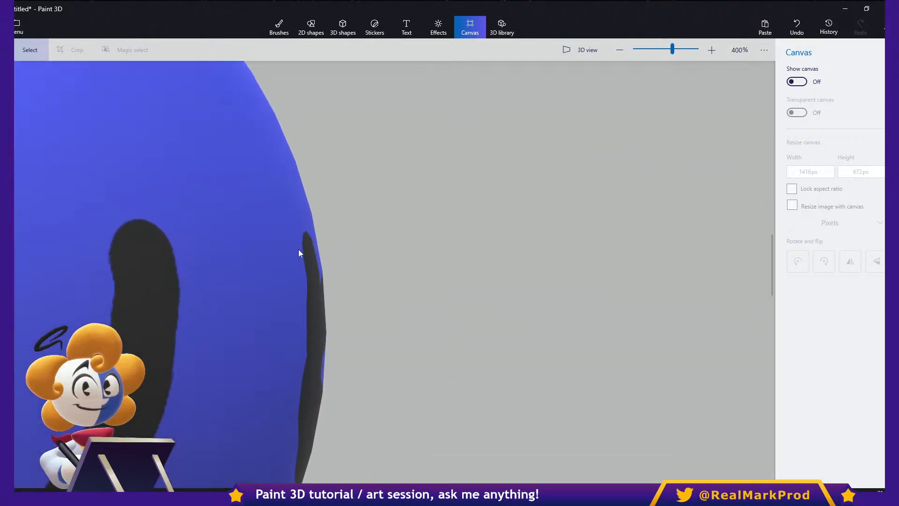
scroll(327, 291, "down", 10)
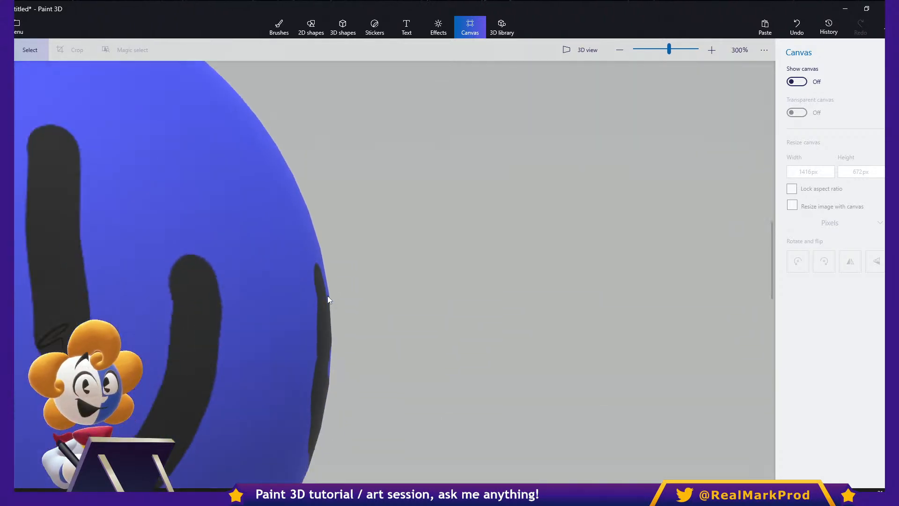
left_click_drag(208, 341, 567, 263)
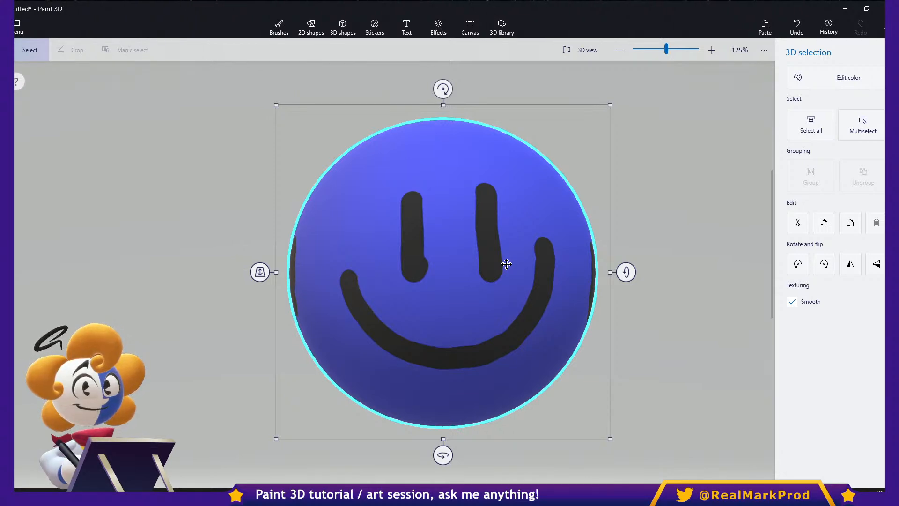
key("Escape")
left_click(507, 263)
- Try the Lavender filter and several other lighting filters on the sphere, and rotate the light under a dark one
key("e")
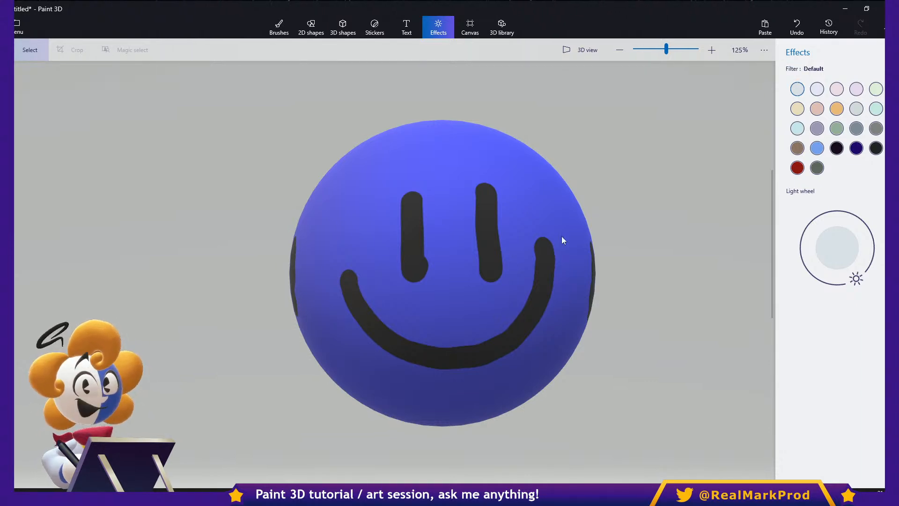
left_click(816, 90)
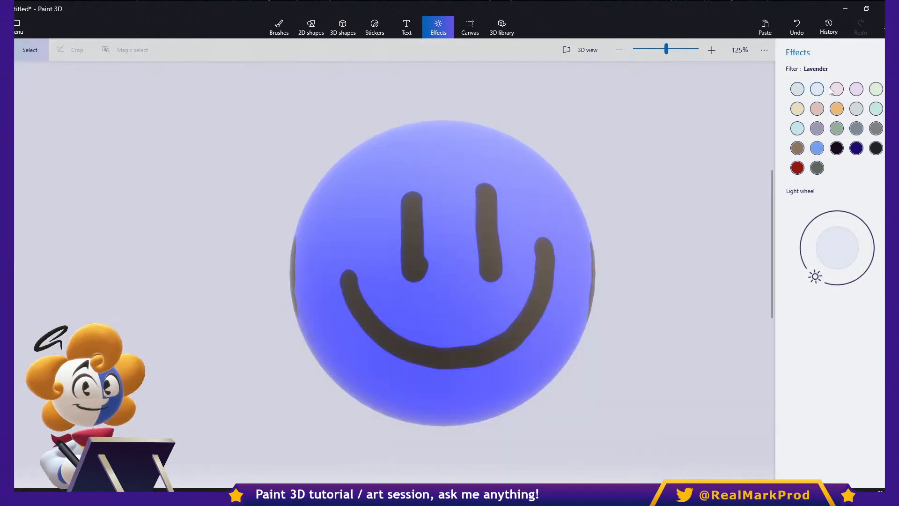
left_click(836, 111)
left_click(836, 129)
left_click(857, 133)
left_click(857, 149)
left_click(837, 148)
left_click_drag(801, 249, 814, 353)
- Try the Nether (Minecraft) filter and two other dark filters, rotating the light direction under each
left_click(797, 168)
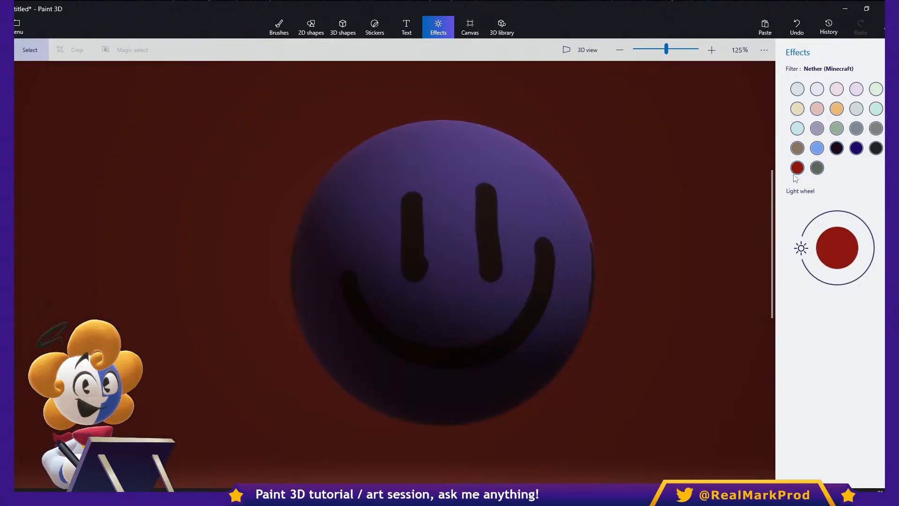
left_click_drag(799, 249, 834, 300)
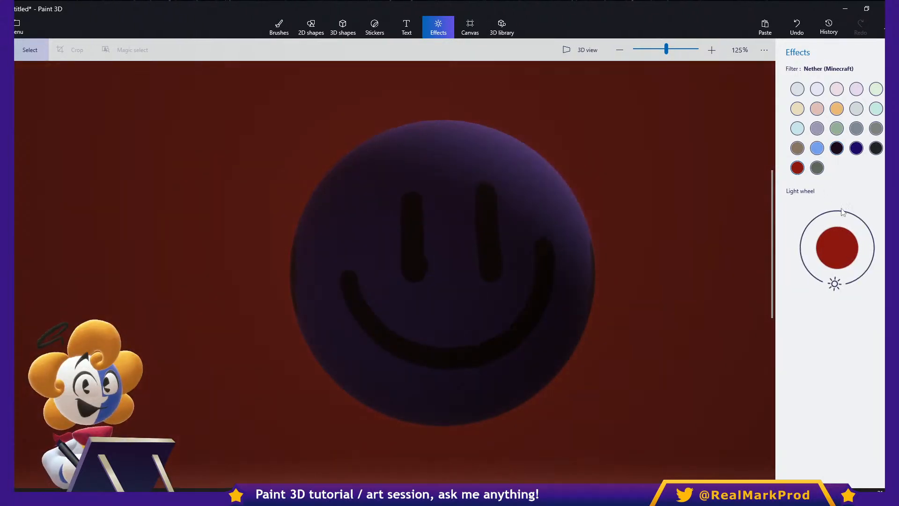
left_click(856, 148)
left_click_drag(803, 250, 870, 231)
left_click(876, 148)
left_click_drag(801, 248, 832, 282)
- Try the Spruce filter, apply the Honey filter instead, and set its light to the lowest point of the light wheel
left_click(837, 129)
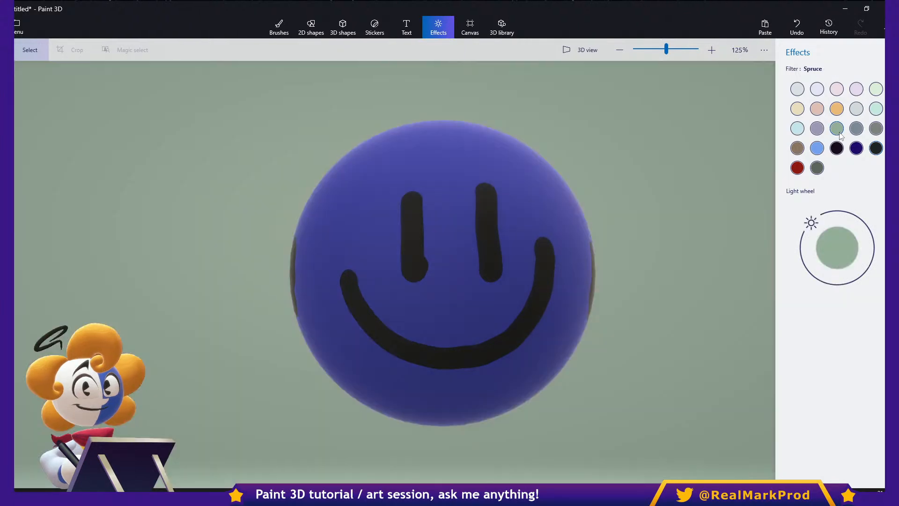
left_click(837, 109)
left_click_drag(838, 282, 845, 299)
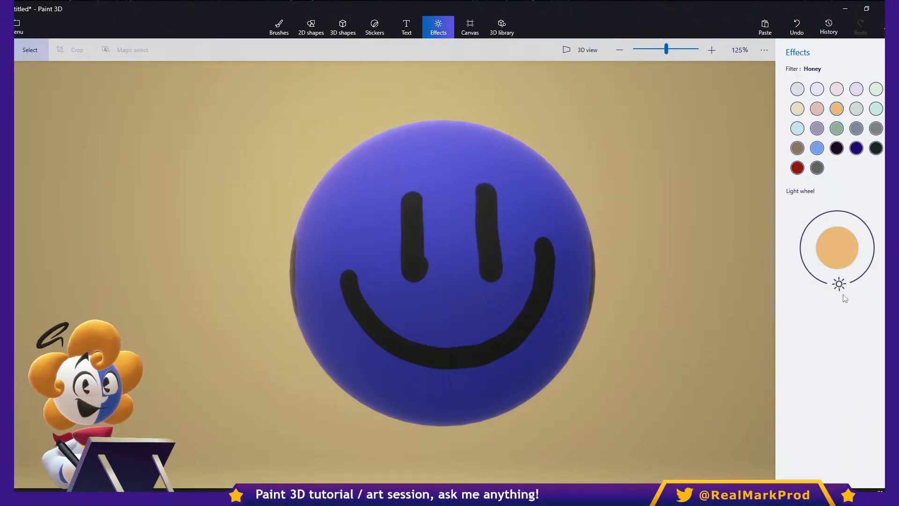
- Show the canvas again and delete the perspective sketches from it
left_click(279, 27)
left_click(470, 27)
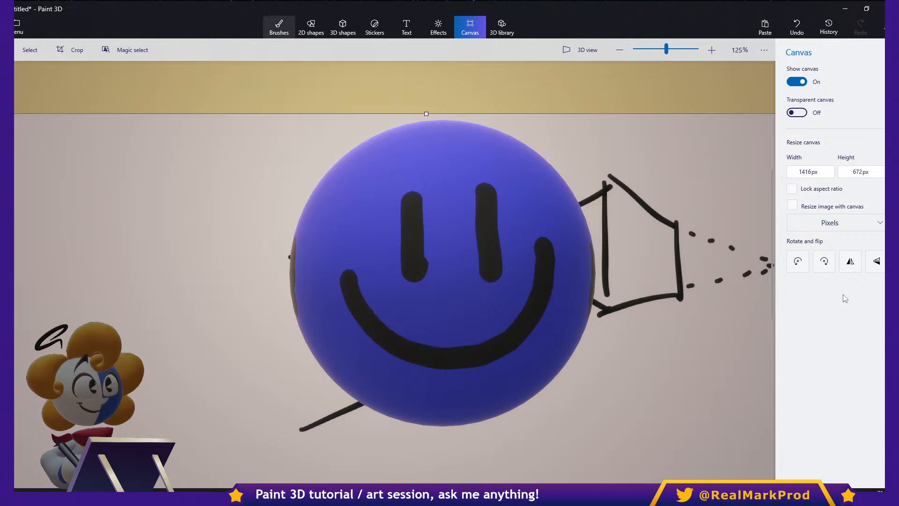
left_click(70, 49)
left_click(29, 50)
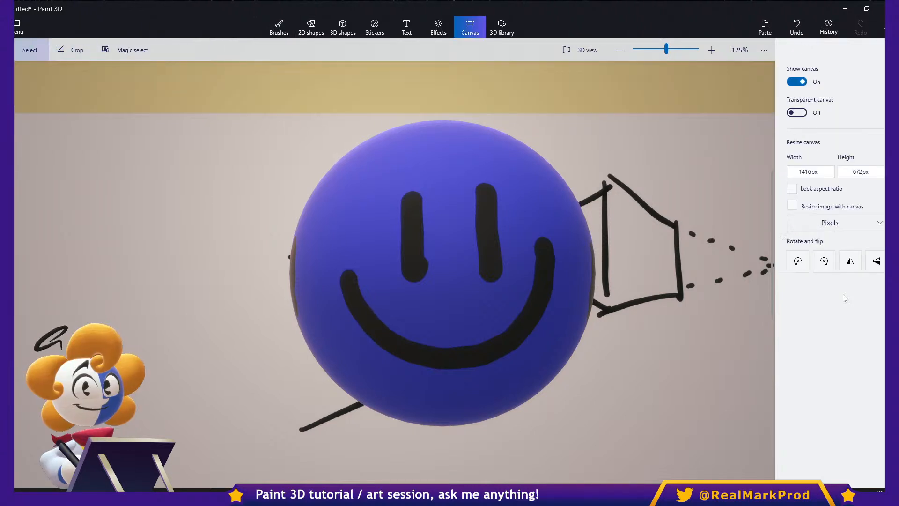
mouse_move(213, 451)
left_mouse_down()
mouse_move(487, 245)
mouse_move(775, 126)
left_mouse_up()
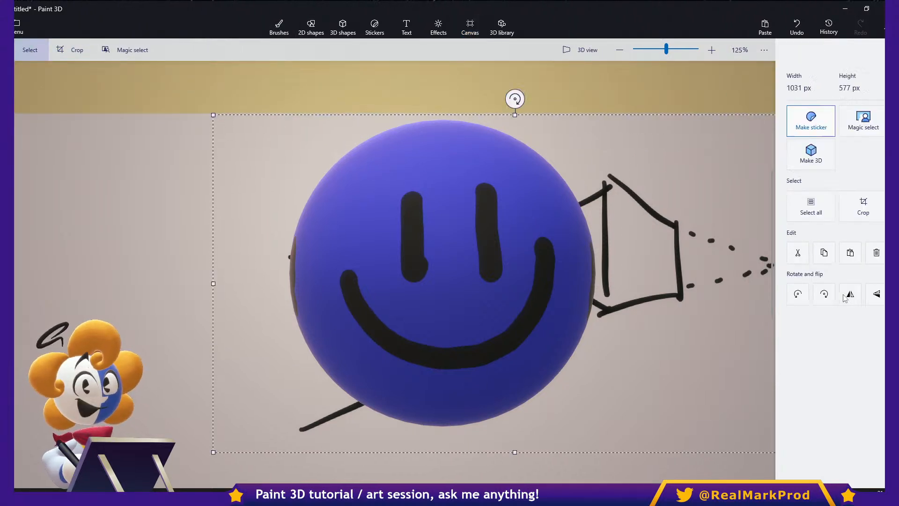
key("Delete")
- Move the smiley sphere down and slightly left over the cleared canvas and deselect it
left_click(443, 273)
left_click_drag(443, 272, 416, 331)
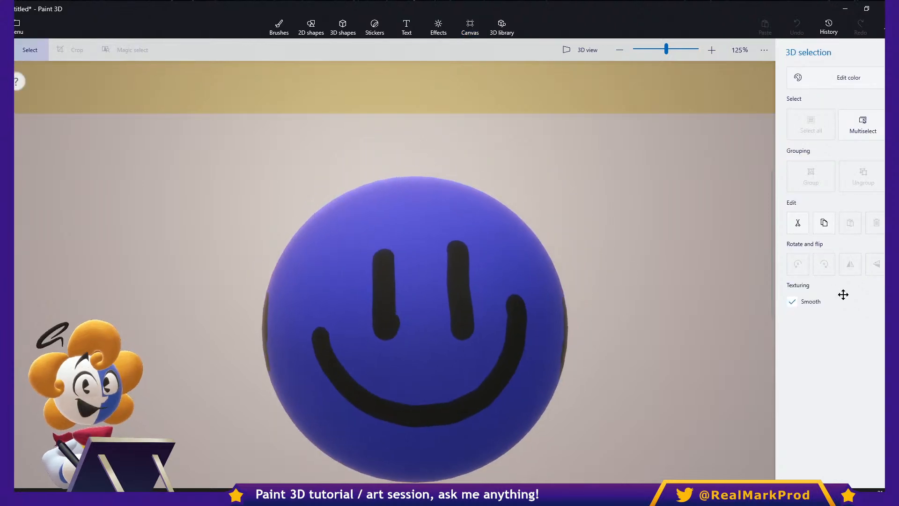
left_click_drag(772, 244, 772, 262)
left_click(679, 272)
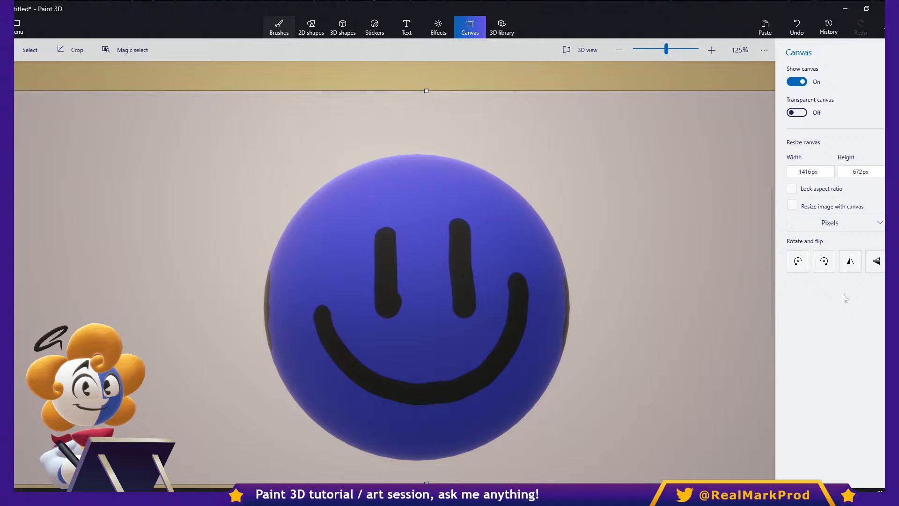
- Set the Marker color to red, paint a stroke on the canvas along the sphere's upper edge, and undo that stroke
left_click(279, 27)
mouse_move(771, 262)
left_mouse_down()
mouse_move(772, 280)
mouse_move(772, 273)
left_mouse_up()
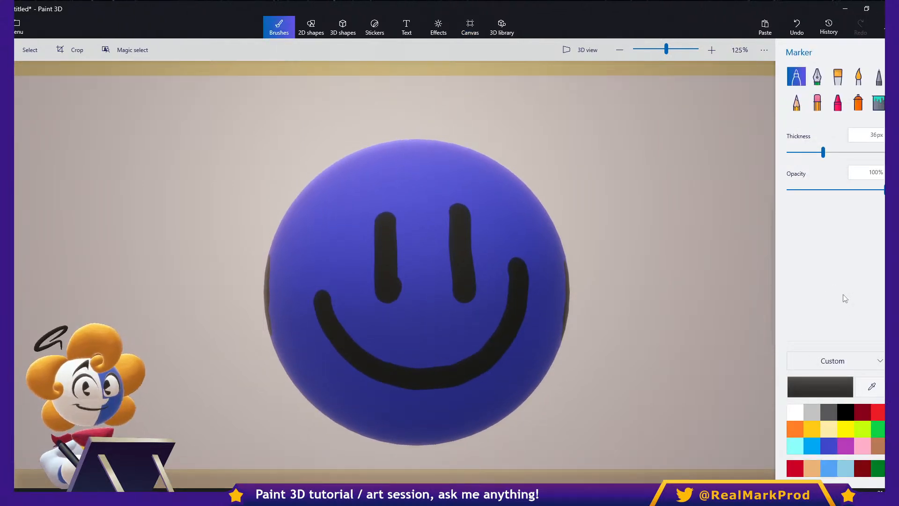
left_click(878, 412)
mouse_move(283, 180)
left_mouse_down()
mouse_move(426, 119)
mouse_move(555, 197)
mouse_move(419, 141)
mouse_move(270, 215)
mouse_move(269, 229)
left_mouse_up()
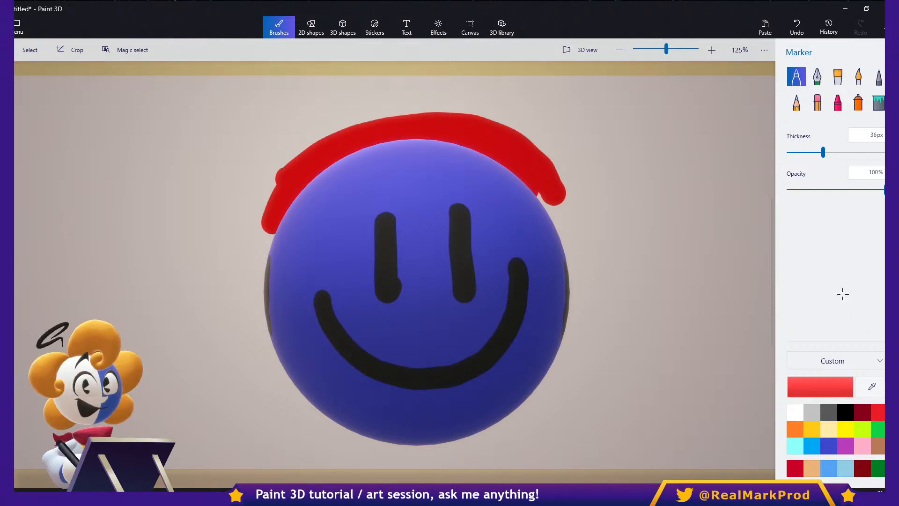
key("ctrl+z")
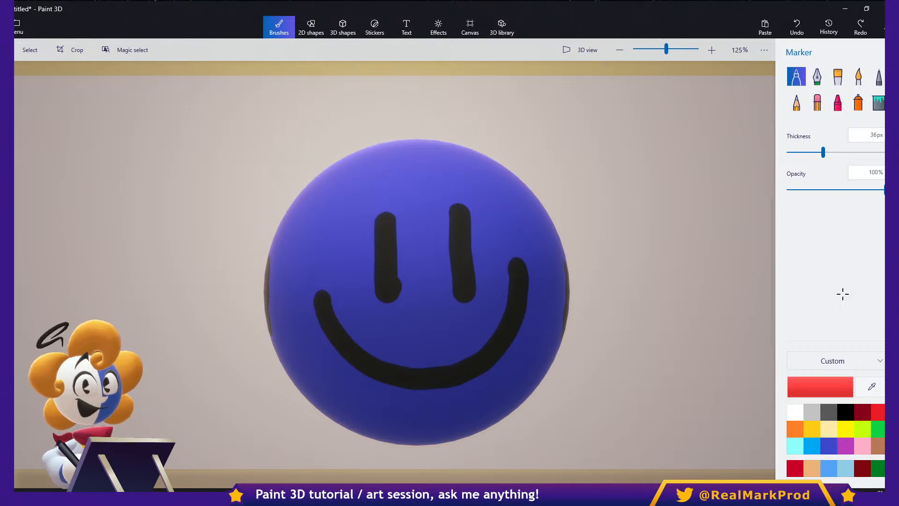
- Paint four red diagonal strokes on the canvas above and to the left of the sphere
left_click_drag(175, 87, 284, 193)
left_click_drag(242, 80, 317, 145)
left_click_drag(314, 81, 376, 128)
left_click_drag(373, 81, 406, 110)
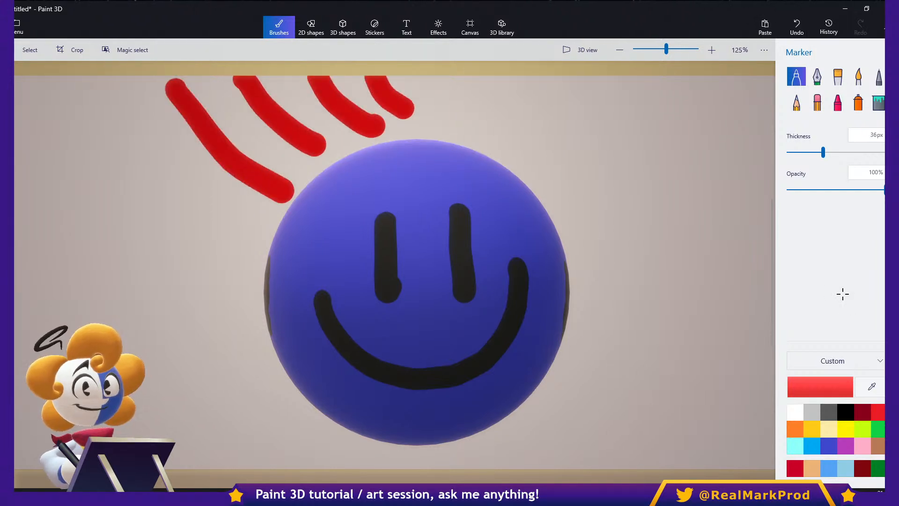
- Paint and fill in red strokes below and right of the sphere, and add a red loop to its upper left
left_click_drag(674, 454, 568, 377)
left_click_drag(655, 377, 589, 318)
left_click_drag(592, 447, 525, 409)
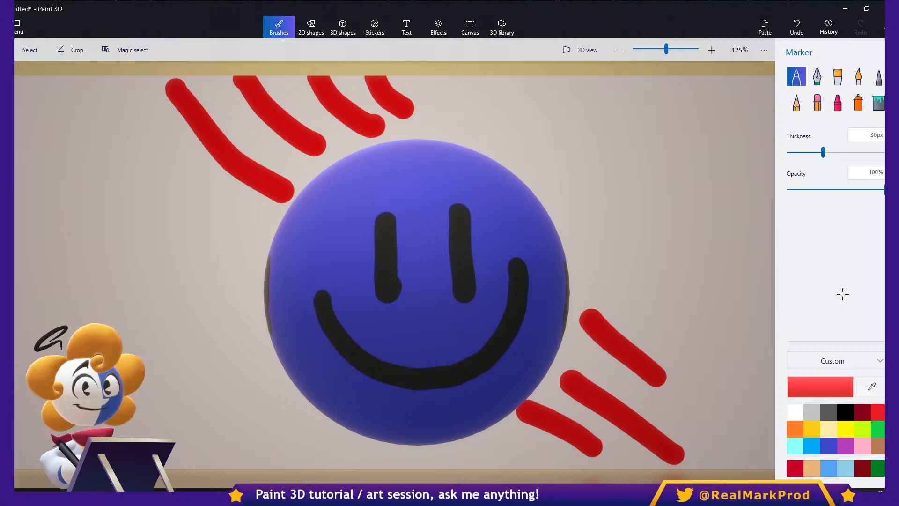
left_click_drag(229, 161, 173, 213)
mouse_move(583, 351)
left_mouse_down()
mouse_move(662, 315)
mouse_move(687, 359)
mouse_move(729, 384)
left_mouse_up()
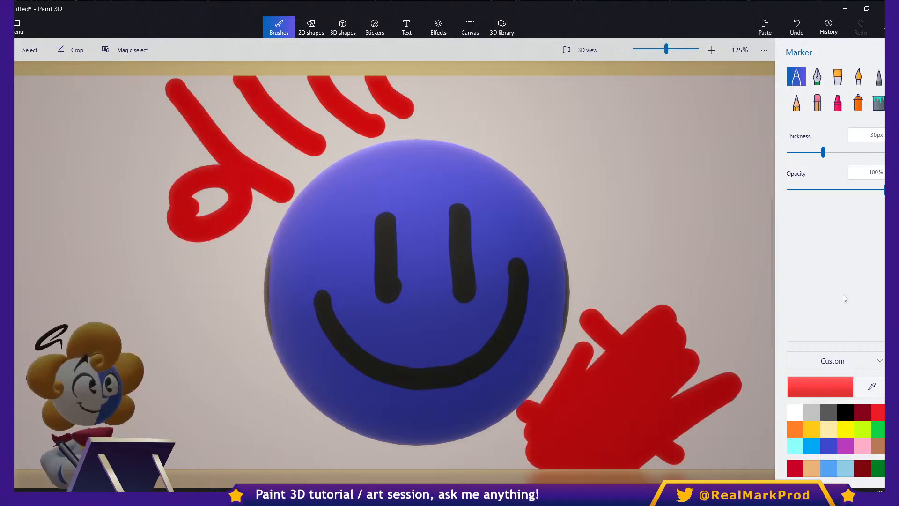
- Rotate the scene light toward the right side of the light wheel
left_click(438, 27)
left_click_drag(838, 283, 872, 238)
mouse_move(629, 105)
left_mouse_down()
mouse_move(581, 165)
mouse_move(616, 165)
left_mouse_up()
key("Escape")
- Paint a red arrow on the canvas pointing at the sphere's upper-right edge
left_click(279, 27)
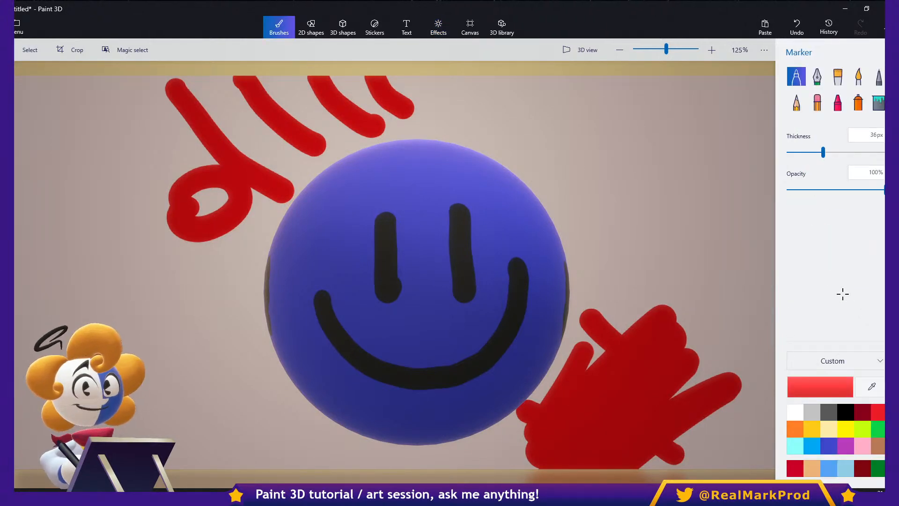
left_click_drag(600, 106, 534, 177)
mouse_move(538, 127)
left_mouse_down()
mouse_move(534, 149)
mouse_move(578, 174)
left_mouse_up()
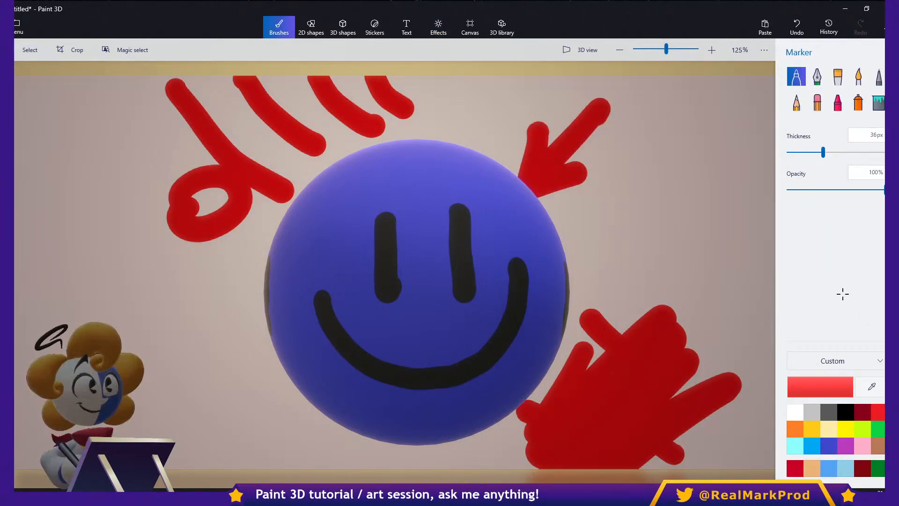
- Select the smiley-faced 3D sphere and delete it from the scene
key("Escape")
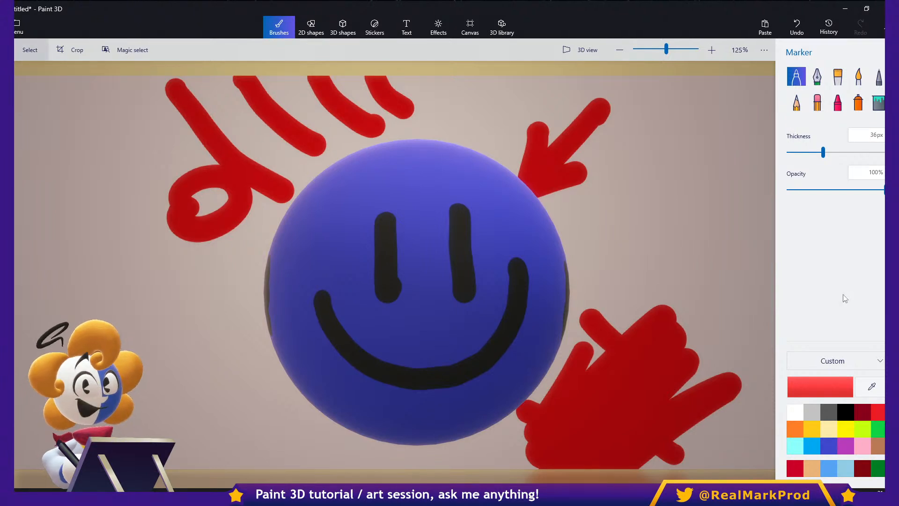
key("ctrl+a")
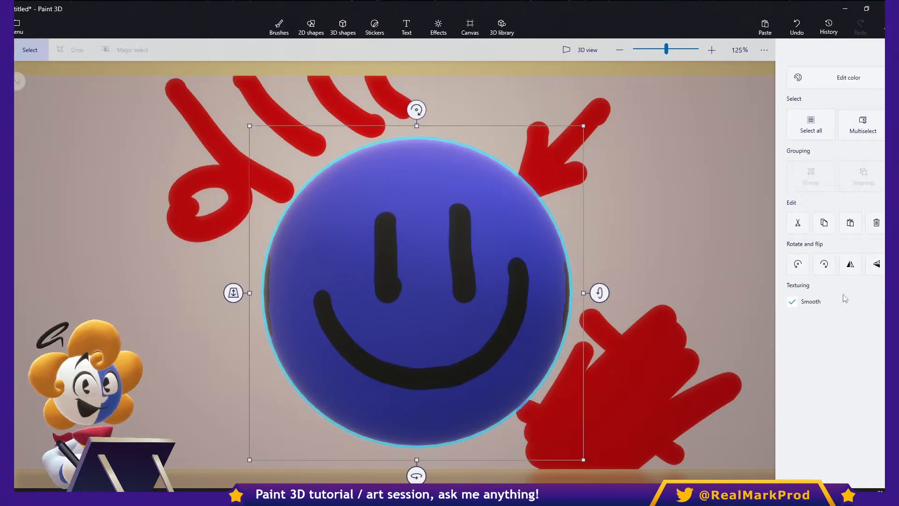
key("Escape")
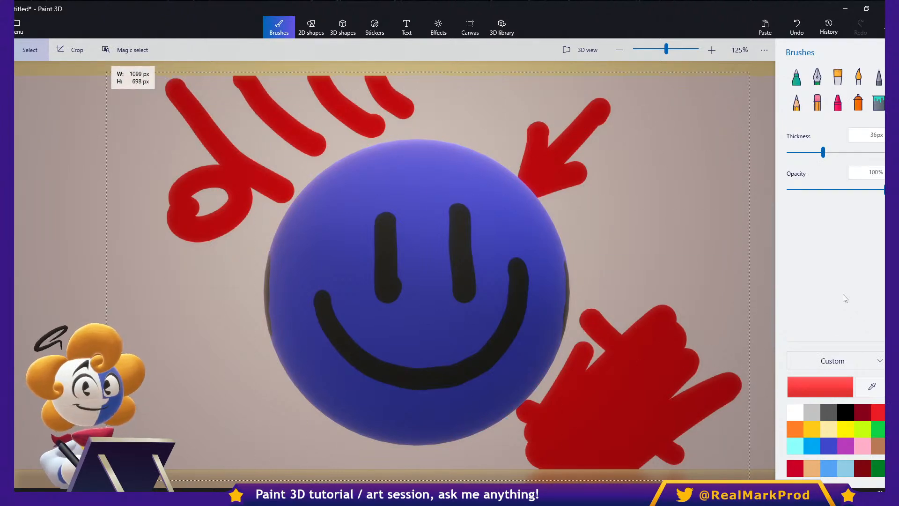
key("ctrl+a")
key("Delete")
- Select the canvas area holding all the red marker strokes and erase them
key("Right")
key("Right")
key("Right")
key("Left")
key("Left")
key("Left")
key("Left")
mouse_move(170, 71)
left_mouse_down()
mouse_move(676, 449)
mouse_move(762, 486)
mouse_move(802, 490)
left_mouse_up()
key("Delete")
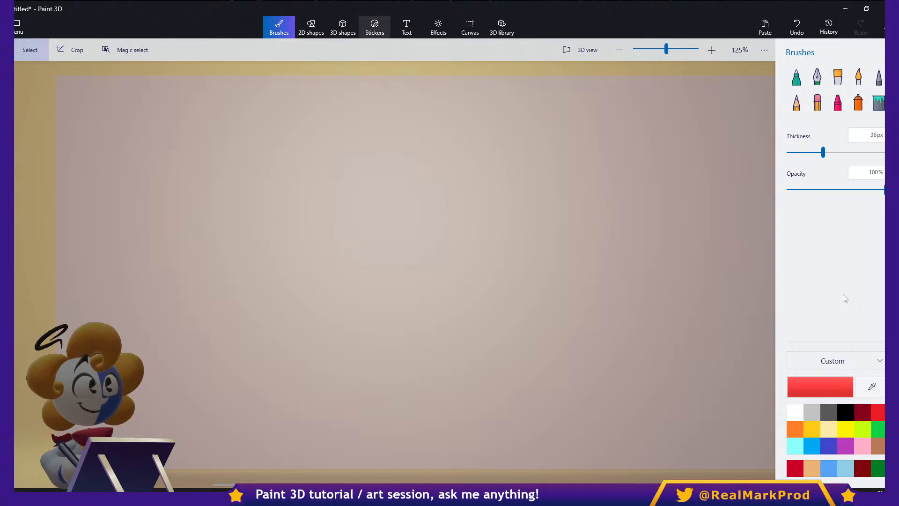
- Draw a large red soft-edge 3D doodle with two joined rounded lobes and a stalk rising from the right lobe
left_click(374, 27)
left_click(342, 27)
left_click(816, 114)
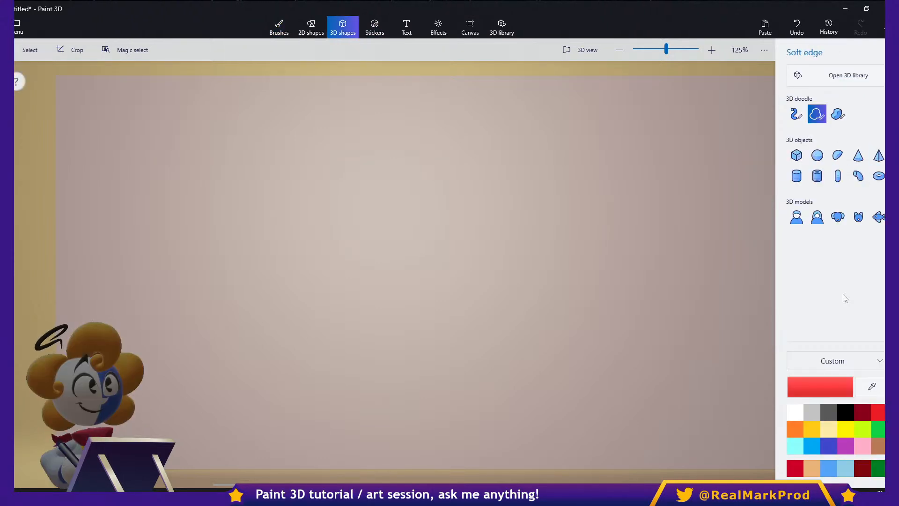
mouse_move(392, 229)
left_mouse_down()
mouse_move(513, 175)
mouse_move(437, 345)
mouse_move(582, 243)
mouse_move(527, 158)
mouse_move(519, 188)
mouse_move(513, 174)
left_mouse_up()
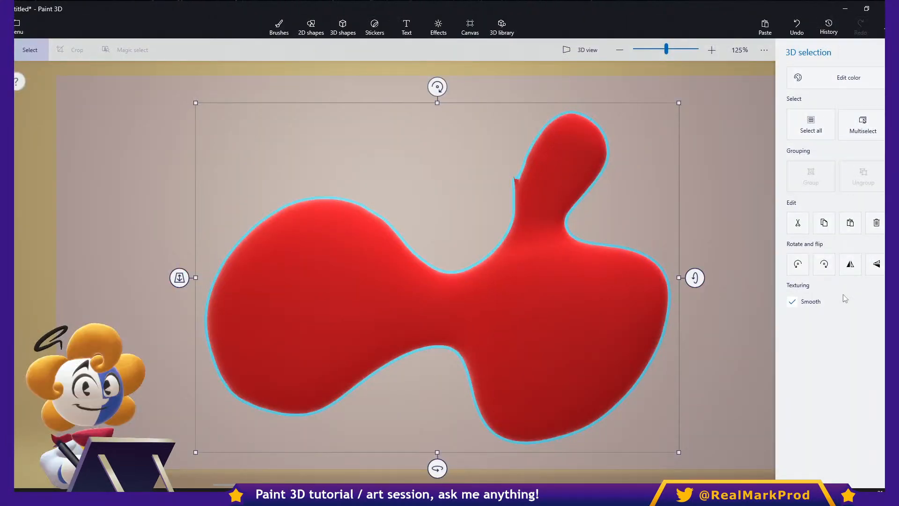
- Preview the Canterbury filter and neighbouring light presets on the red blob, finishing with the Clay filter
left_click(438, 27)
left_click(816, 128)
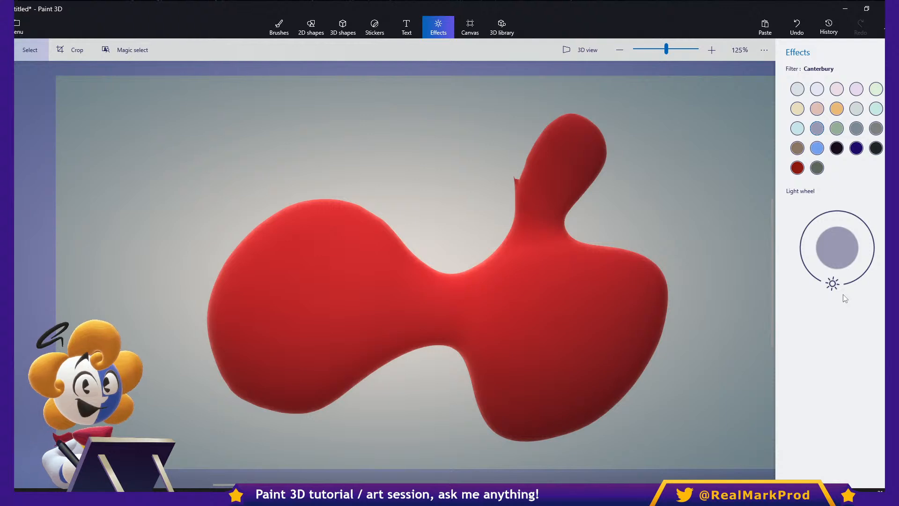
key("Down")
key("Left")
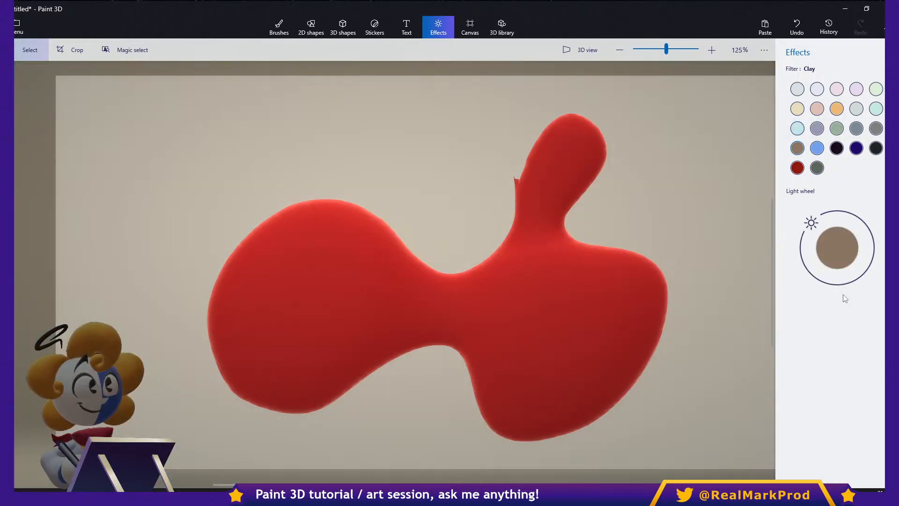
key("Up")
key("Right")
key("Right")
key("Right")
key("Up")
key("Right")
key("Down")
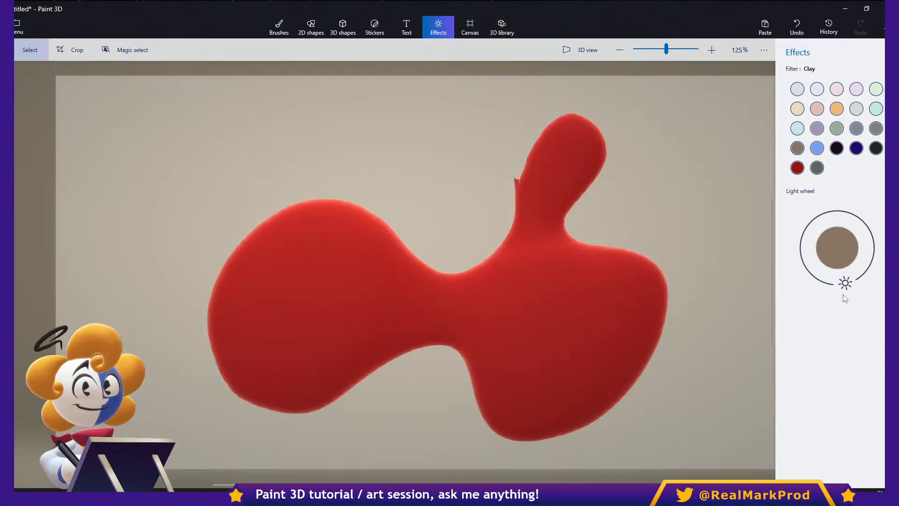
- Select the red blob and rotate it in 3D so its left lobe swings forward toward the viewer
left_click(552, 304)
left_click_drag(694, 277, 695, 406)
key("ctrl")
left_click_drag(436, 221, 436, 142, "ctrl")
left_click_drag(699, 278, 699, 166)
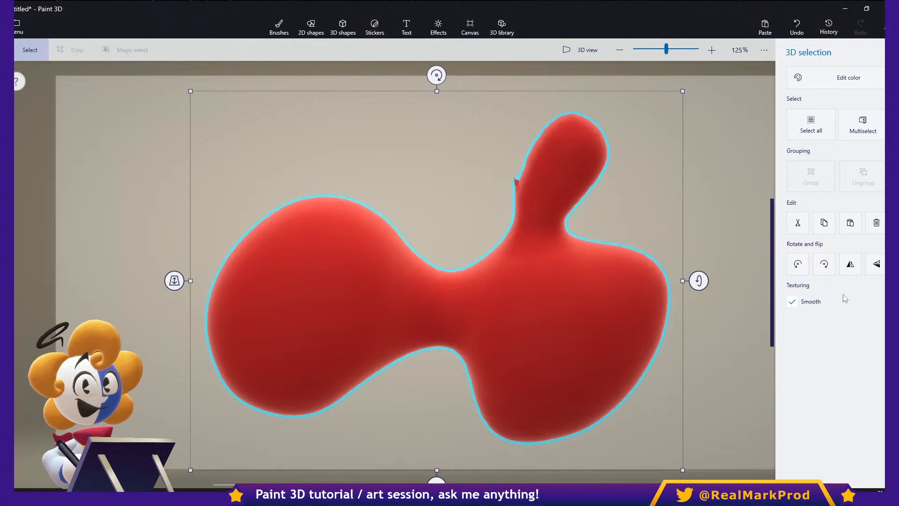
left_click_drag(771, 272, 772, 285)
left_click_drag(436, 468, 555, 468)
- Apply the Honey filter to the scene and rotate the light to just right of the light wheel's top
key("ctrl+e")
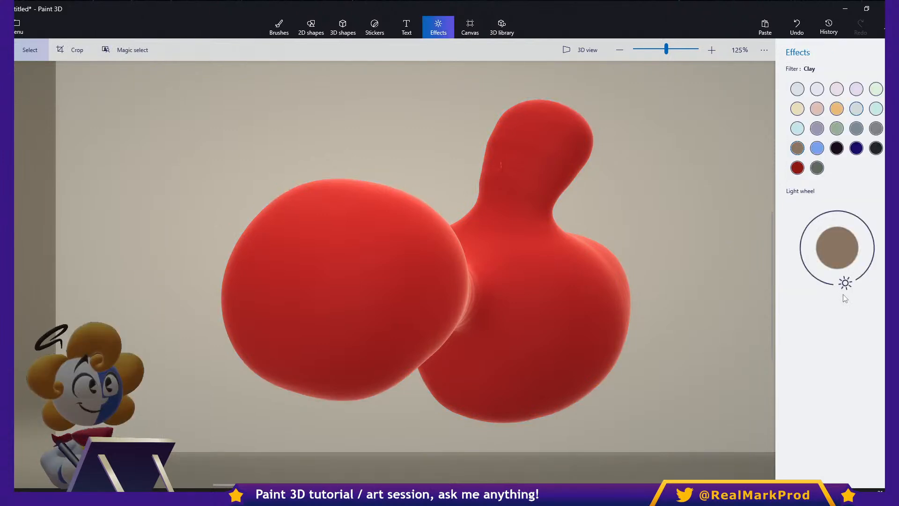
left_click(856, 109)
left_click(856, 89)
left_click(876, 89)
left_click(836, 109)
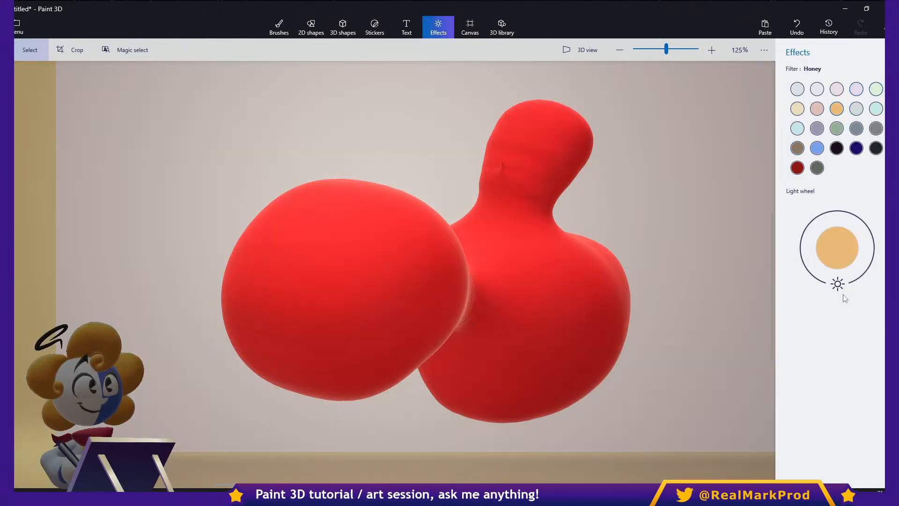
left_click_drag(838, 283, 846, 213)
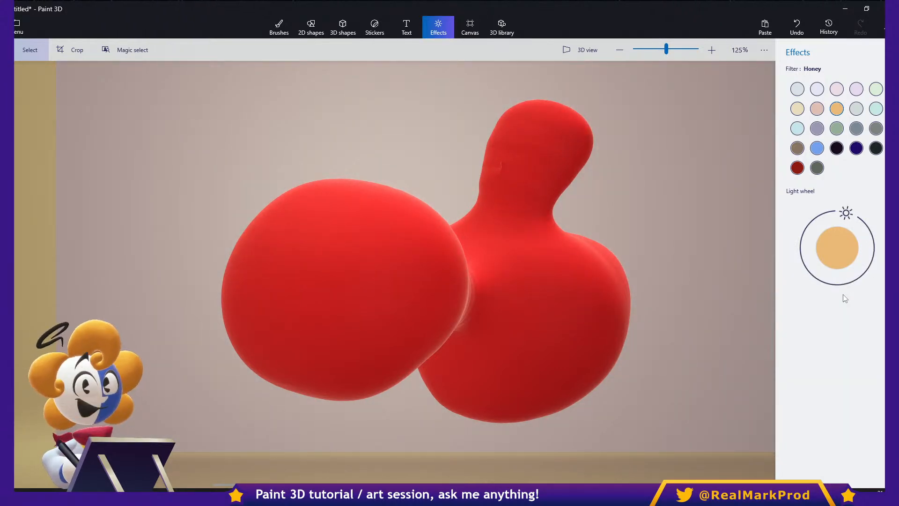
- Choose the Marker brush and set its colour to black
left_click(279, 27)
left_click(796, 75)
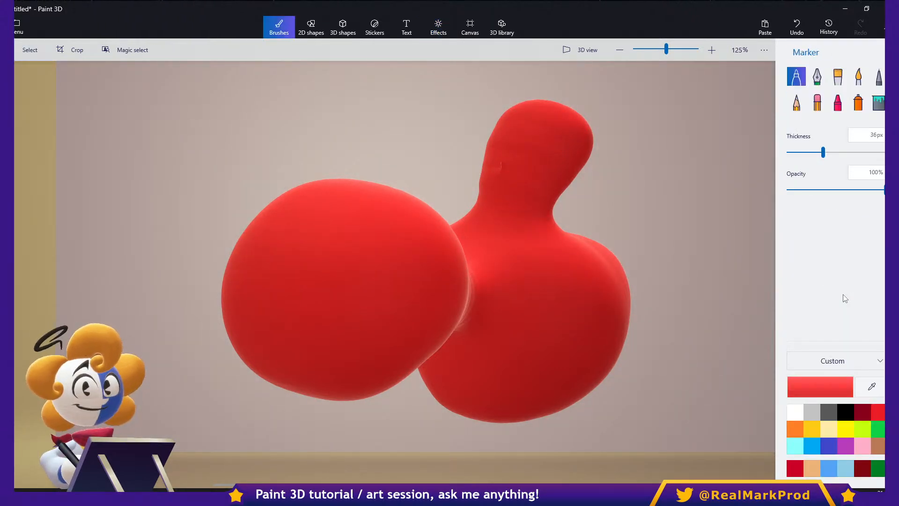
left_click(845, 412)
mouse_move(442, 224)
left_mouse_down()
mouse_move(455, 339)
mouse_move(426, 206)
mouse_move(455, 241)
mouse_move(428, 354)
mouse_move(462, 224)
mouse_move(461, 262)
mouse_move(436, 220)
left_mouse_up()
key("ctrl+z")
key("ctrl+z")
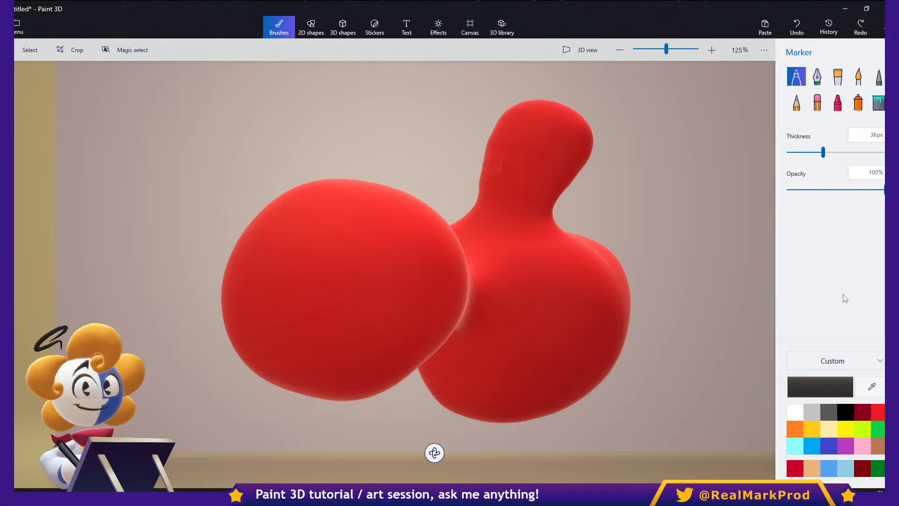
- Paint seven black marker dots across the upper and middle part of the blob's rear right lobe
left_click(589, 286)
left_click(531, 284)
left_click(536, 332)
left_click(570, 318)
left_click(548, 257)
left_click(510, 249)
left_click(492, 291)
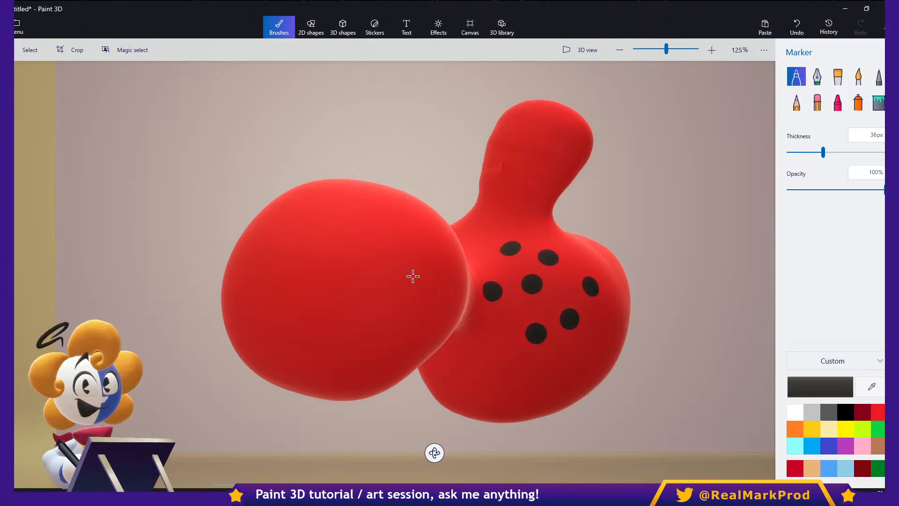
- Paint scattered black dots over the middle of the blob's front left lobe
left_click(410, 276)
left_click(351, 238)
left_click(309, 288)
left_click(348, 314)
left_click(364, 283)
left_click(317, 251)
left_click(276, 313)
left_click(347, 347)
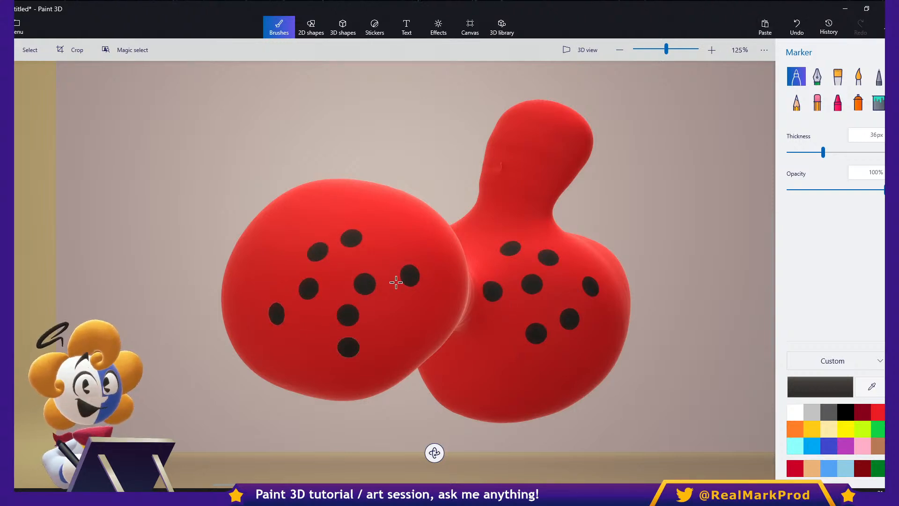
left_click(410, 256)
left_click(344, 216)
left_click(386, 320)
- Add a black dot near the lobe junction and scatter more up the blob's stalk
left_click(489, 261)
left_click(496, 209)
left_click(513, 161)
left_click(542, 200)
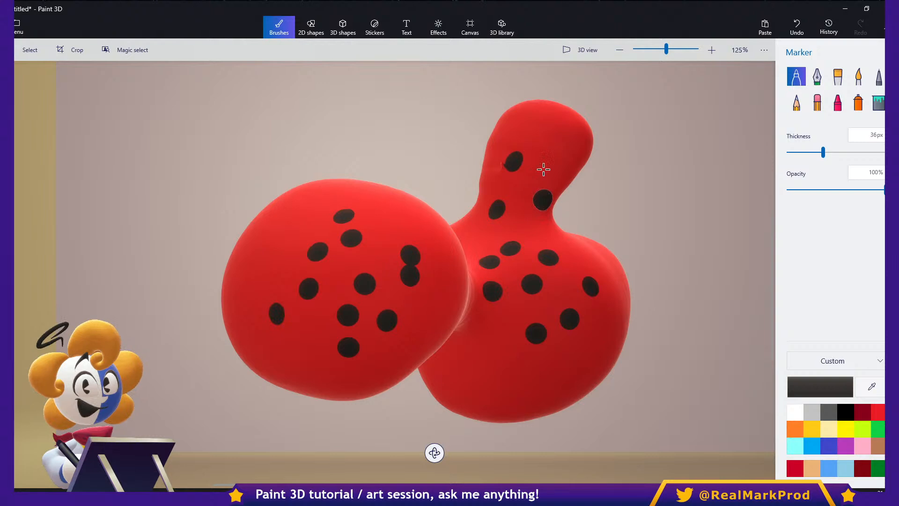
left_click(557, 155)
left_click(521, 210)
left_click(529, 170)
left_click(516, 141)
- Paint black dots along the outer side and lower part of the blob's rear right lobe
left_click(579, 260)
left_click(613, 287)
left_click(600, 353)
left_click(548, 371)
left_click(499, 338)
left_click(470, 387)
left_click(511, 405)
left_click(452, 356)
left_click(503, 381)
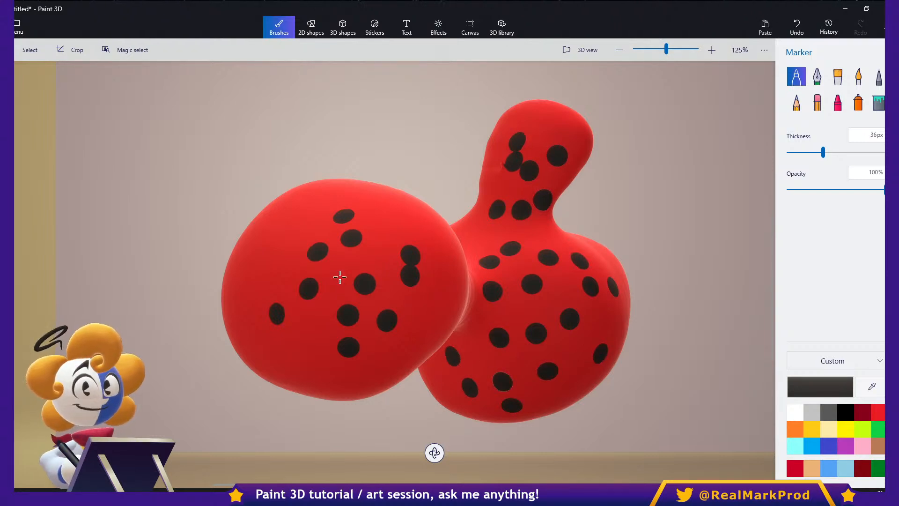
- Fill the gaps on the front left lobe with more black dots, mainly around its edges
left_click(281, 243)
left_click(363, 217)
left_click(322, 197)
left_click(425, 268)
left_click(426, 329)
left_click(336, 366)
left_click(285, 348)
left_click(261, 297)
left_click(377, 256)
left_click(400, 212)
- Fill the remaining gaps on the stalk and the rear right lobe's edges with black dots
left_click(493, 244)
left_click(592, 246)
left_click(612, 264)
left_click(545, 125)
left_click(513, 116)
left_click(496, 156)
left_click(617, 327)
left_click(561, 393)
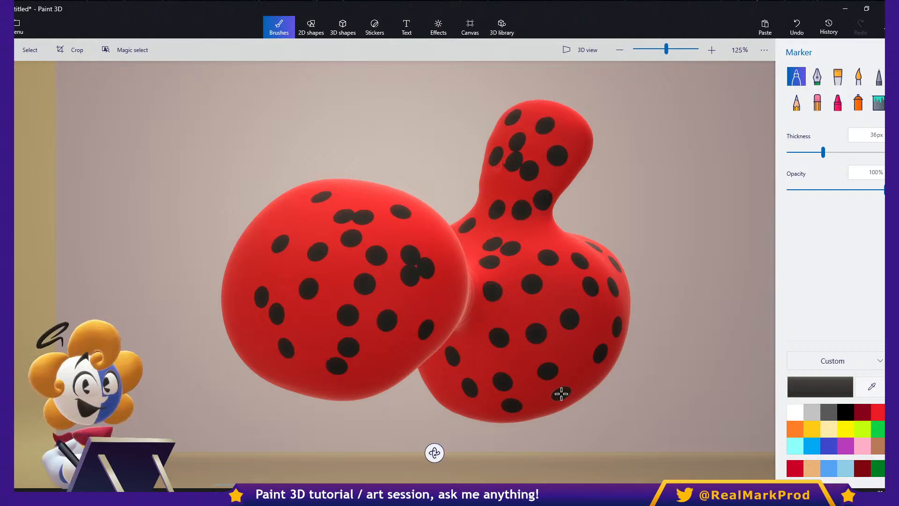
- Select the dotted red blob and delete it, leaving the scene empty
key("ctrl+a")
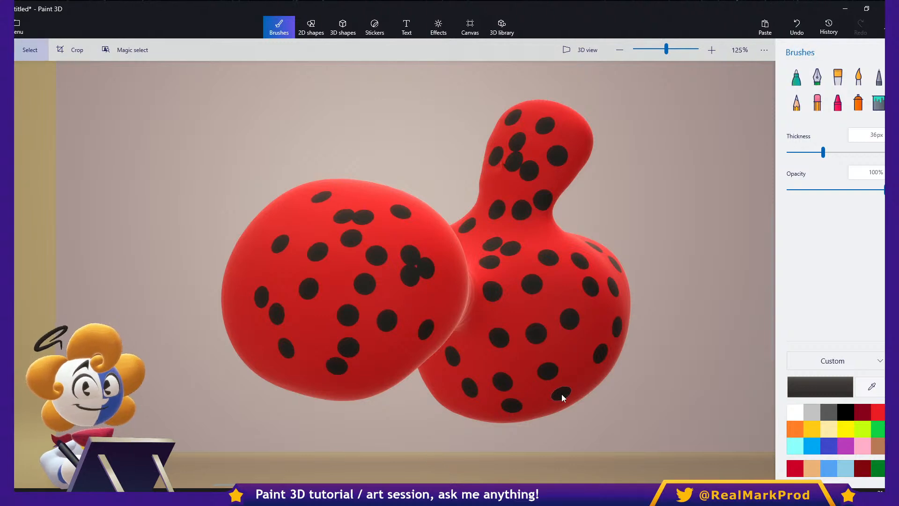
key("Delete")
mouse_move(704, 189)
left_mouse_down()
mouse_move(623, 223)
mouse_move(469, 327)
left_mouse_up()
left_click_drag(405, 309, 378, 336)
left_click_drag(540, 209, 438, 282)
key("b")
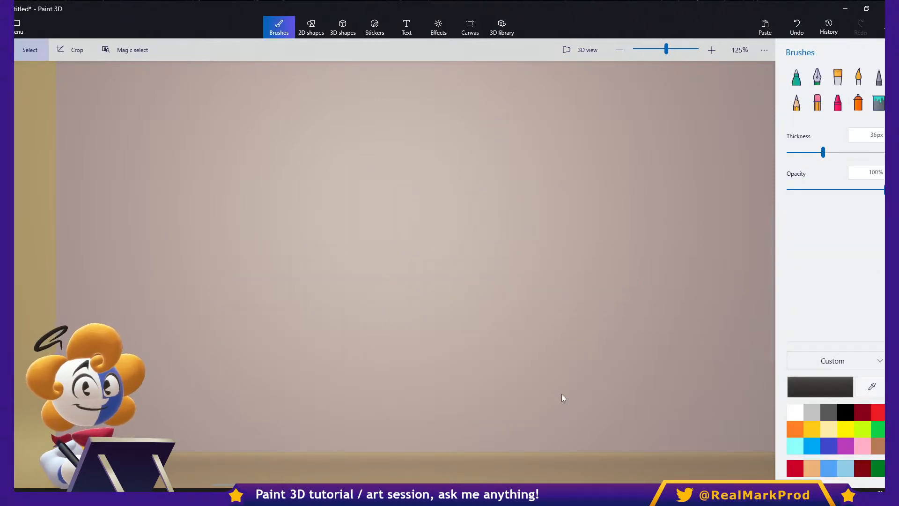
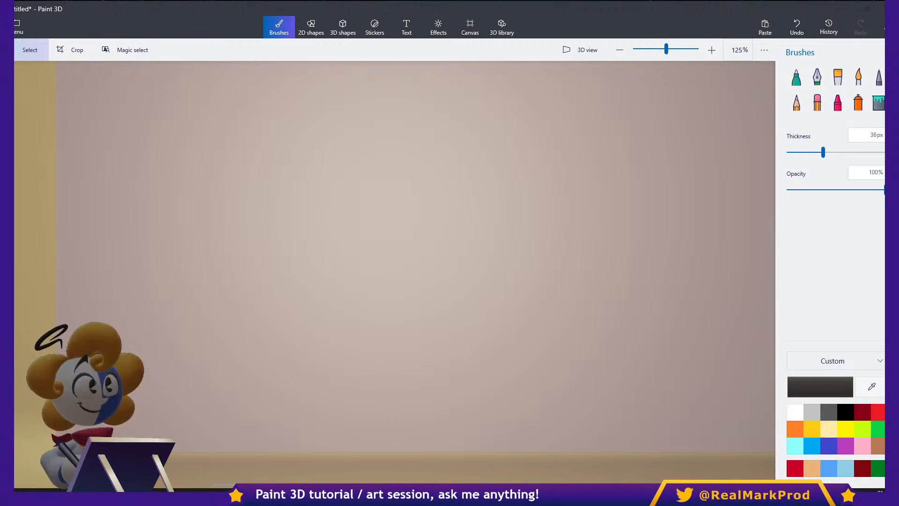
- Open the saved project "Ray3 model" and discard the unsaved changes to Untitled
mouse_move(772, 285)
left_mouse_down()
mouse_move(772, 257)
mouse_move(772, 272)
left_mouse_up()
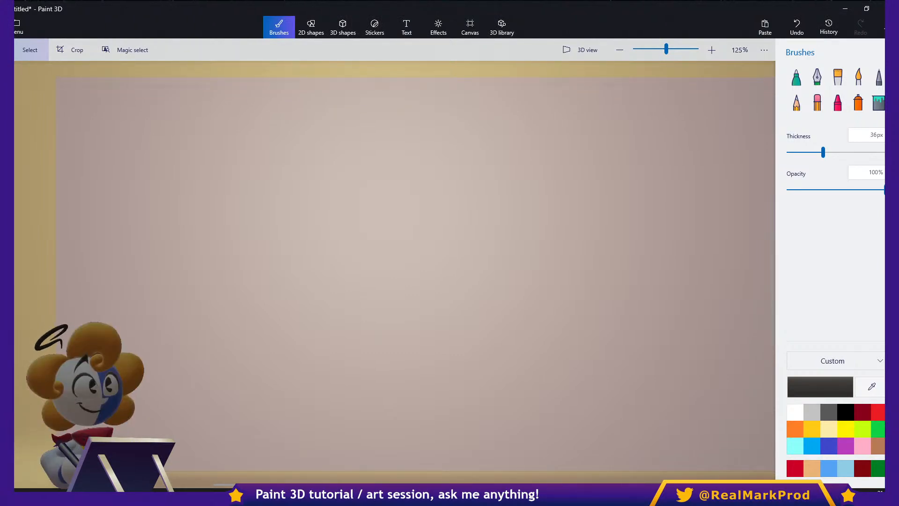
left_click(19, 27)
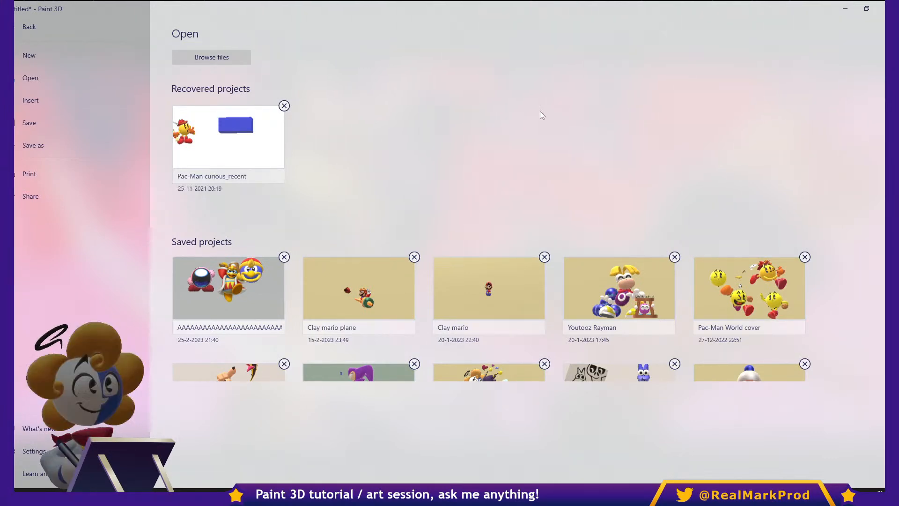
scroll(518, 285, "down", 1)
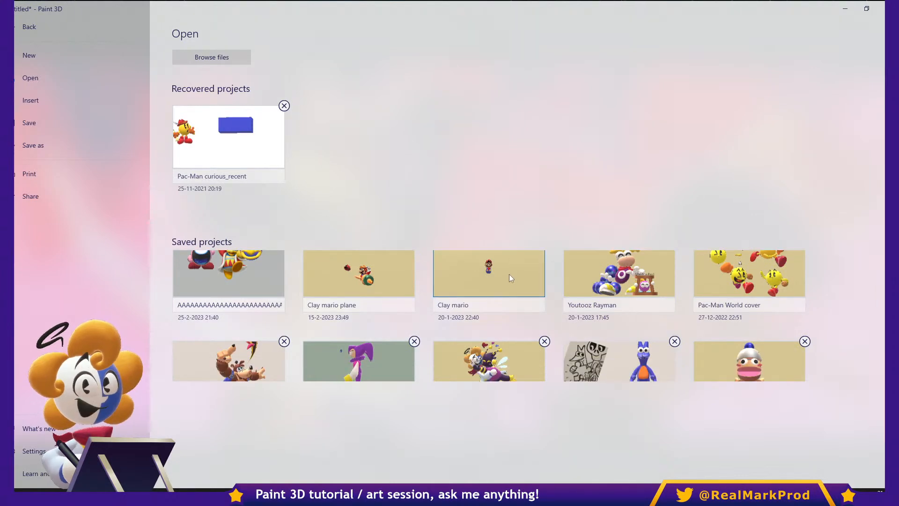
scroll(511, 269, "down", 1)
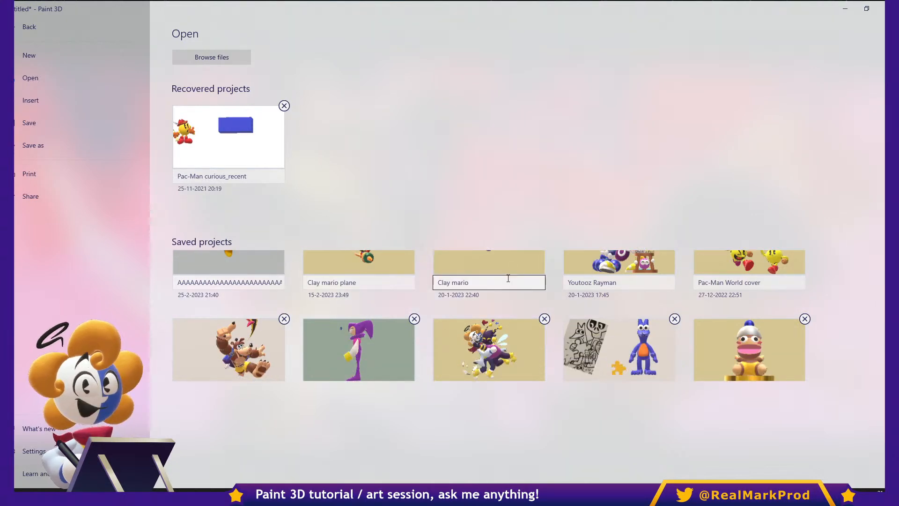
scroll(511, 276, "down", 1)
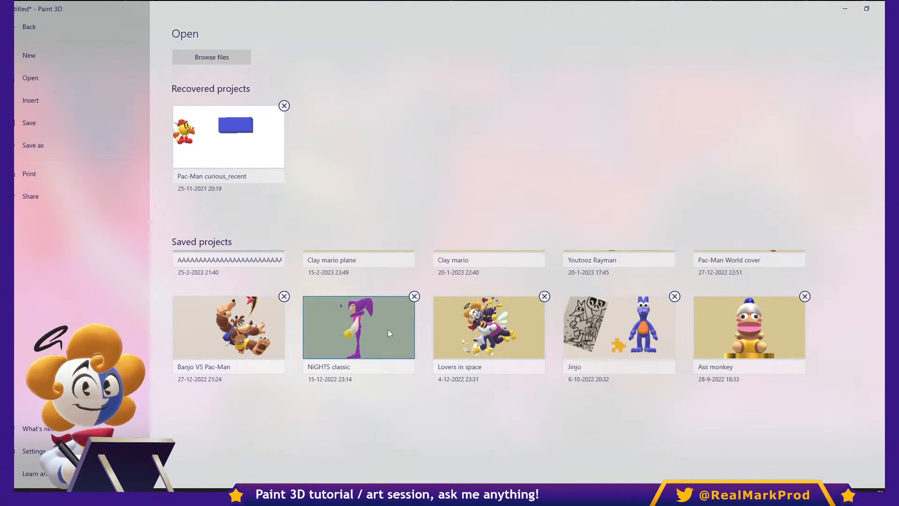
scroll(423, 334, "down", 4)
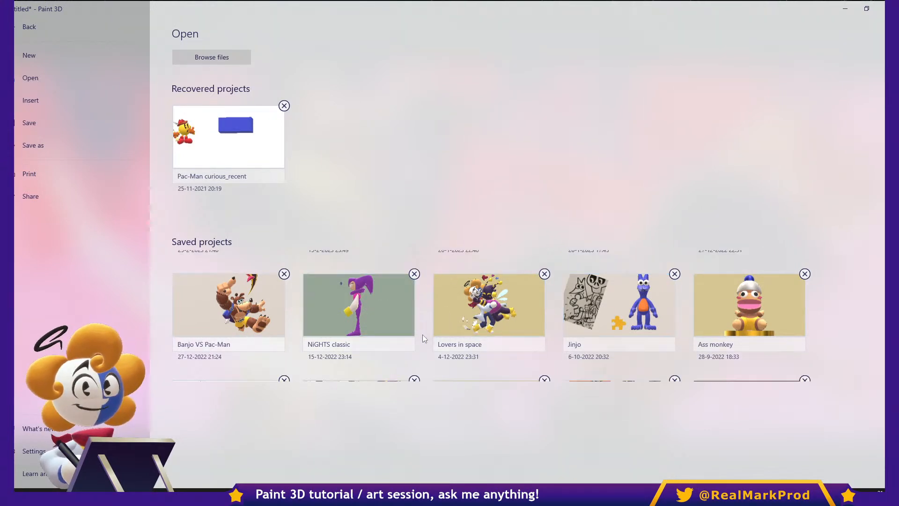
scroll(422, 334, "down", 2)
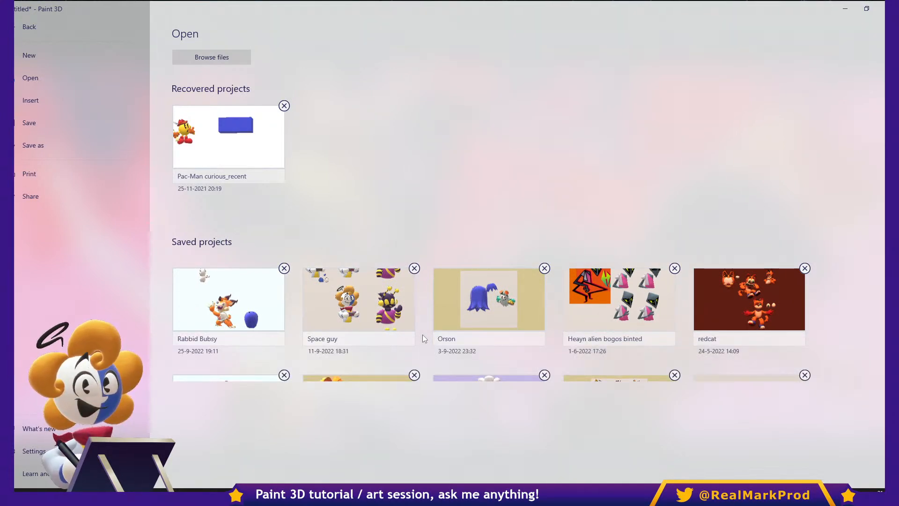
scroll(422, 334, "down", 3)
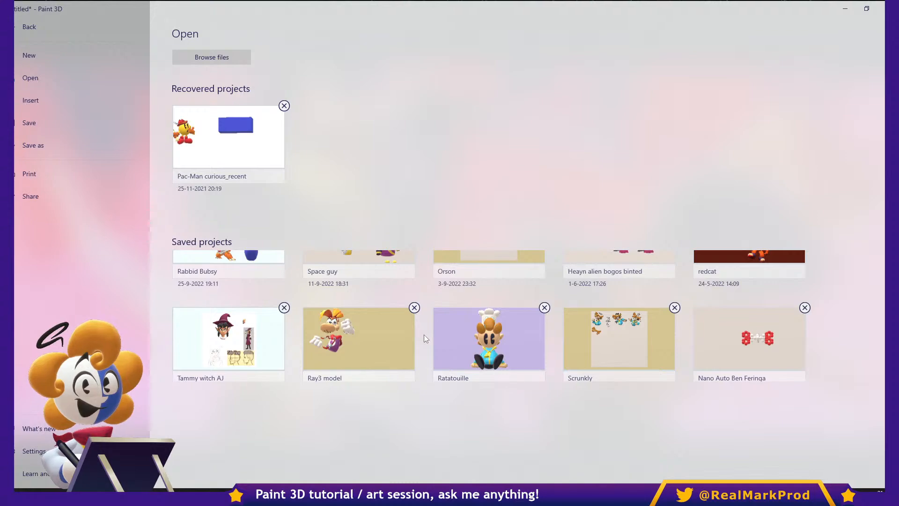
left_click(392, 341)
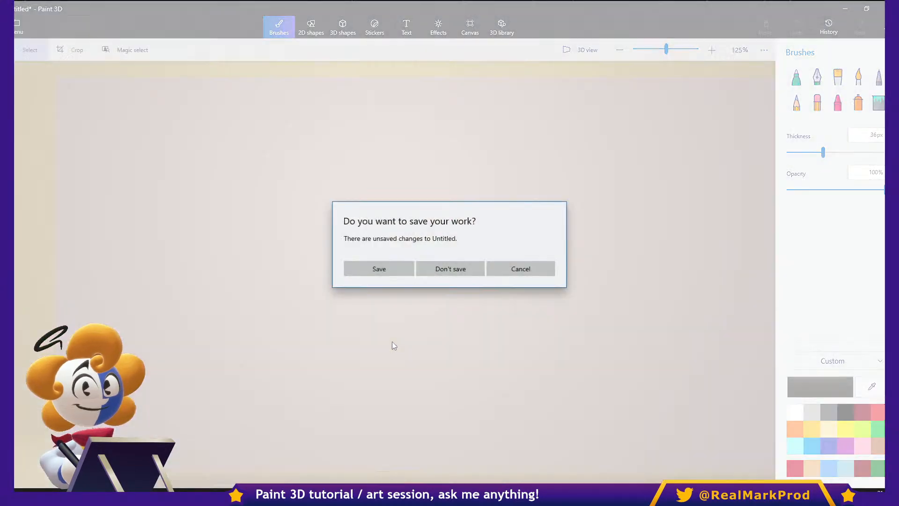
left_click(452, 267)
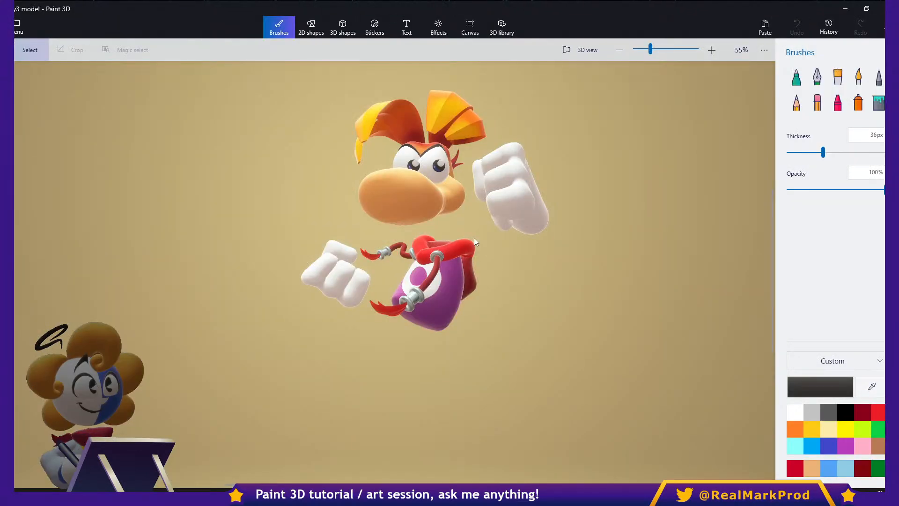
- Examine the Rayman model's head and hair up close and from several angles in 3D view
scroll(462, 163, "up", 2)
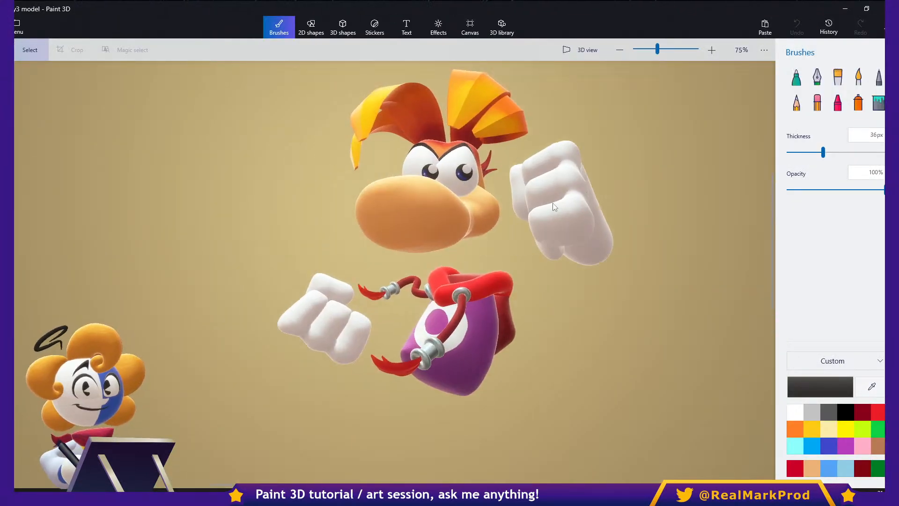
middle_click_drag(513, 249, 469, 268)
left_click(594, 49)
left_click_drag(520, 222, 518, 296)
scroll(517, 296, "up", 2)
left_click_drag(489, 271, 445, 323)
left_click(572, 56)
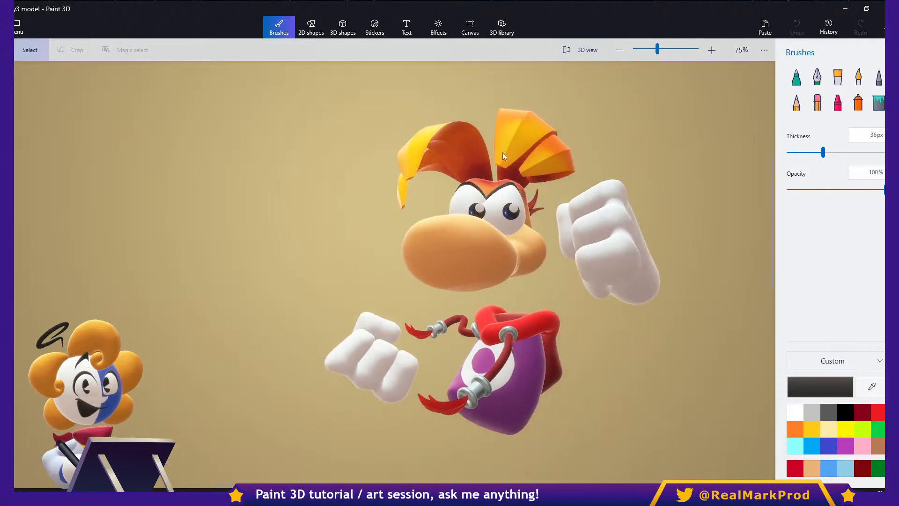
scroll(529, 207, "up", 5)
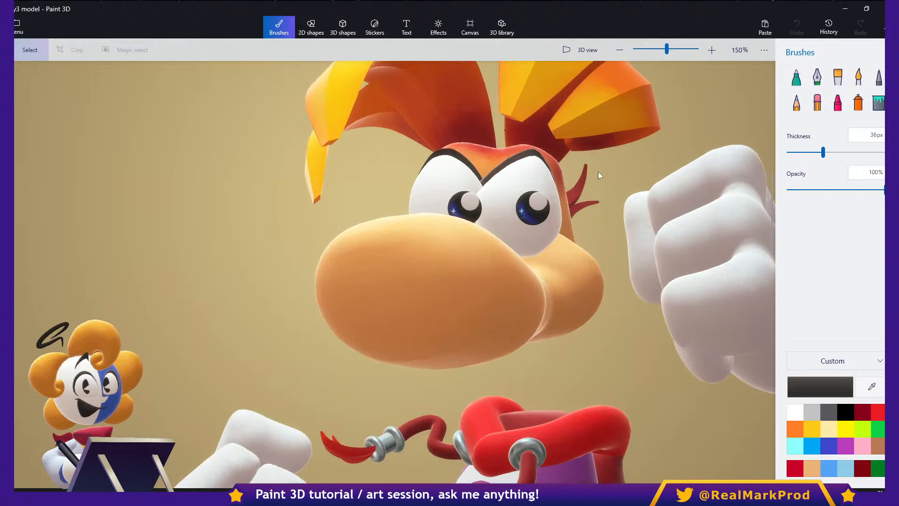
left_click(577, 50)
right_click_drag(597, 147, 628, 196)
left_click(572, 49)
middle_click_drag(581, 159, 752, 164)
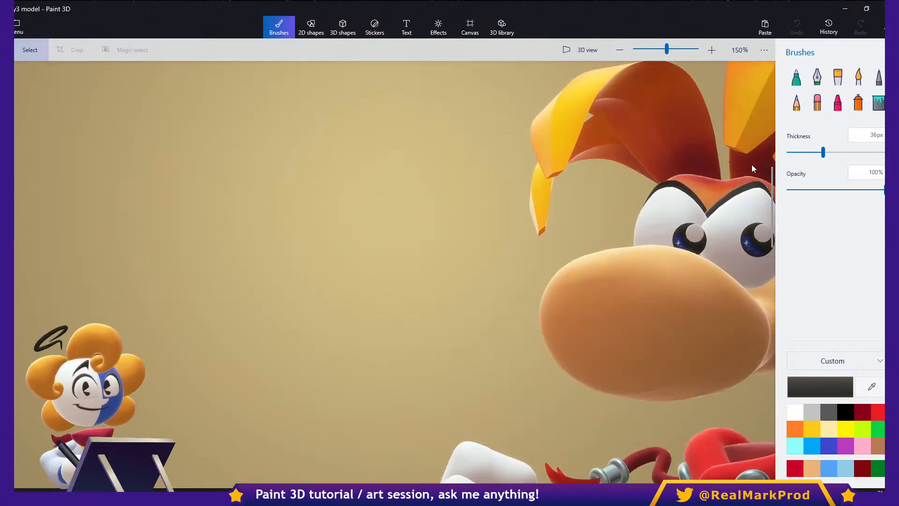
- Activate the Tube brush 3D doodle for the empty area beside the character, with the "Small to big to small" taper
scroll(594, 150, "down", 1)
middle_click_drag(594, 155, 684, 155)
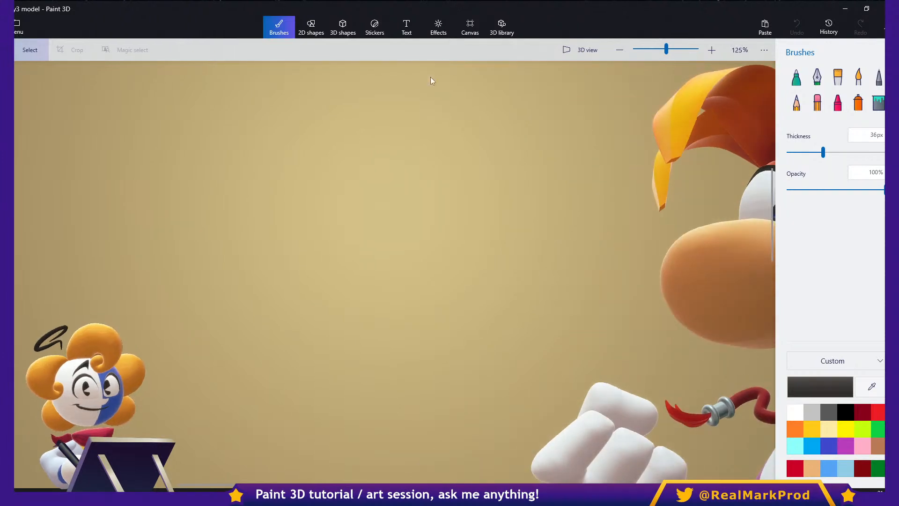
left_click(343, 28)
left_click(795, 113)
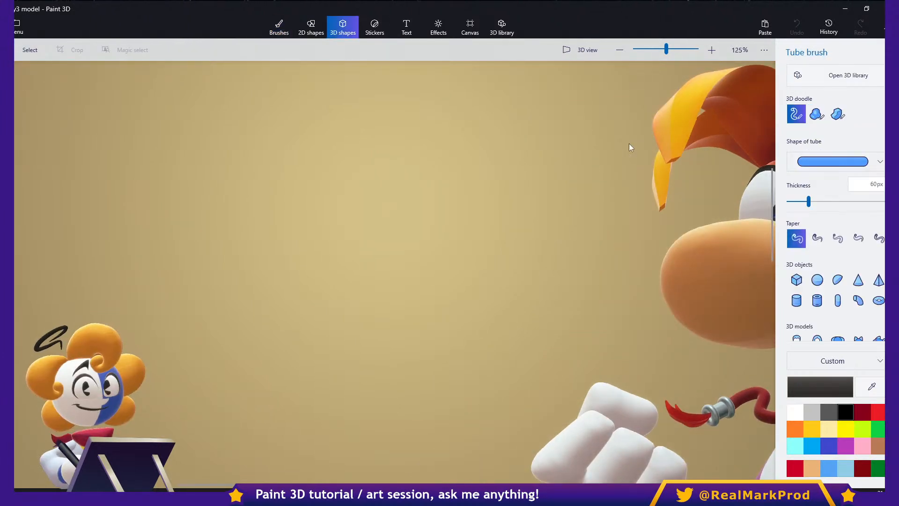
left_click(817, 237)
left_click(837, 238)
left_click(858, 238)
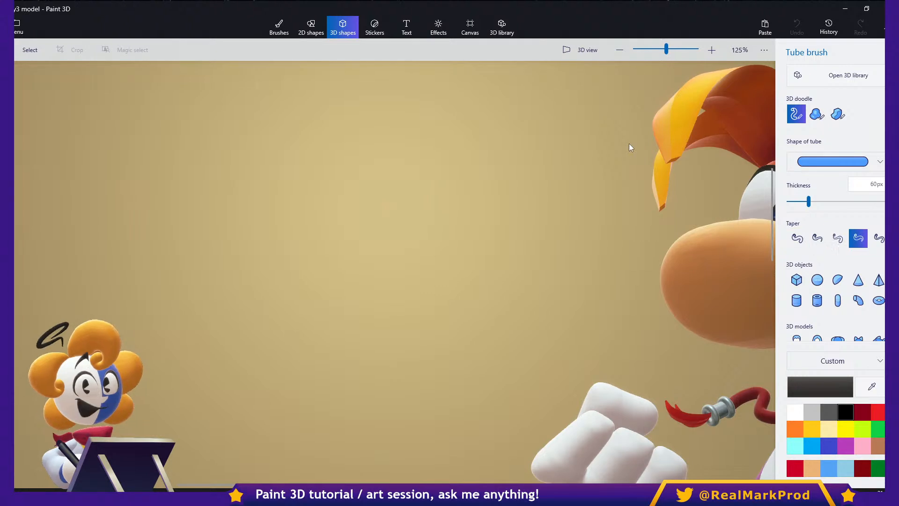
left_click(878, 238)
left_click(858, 237)
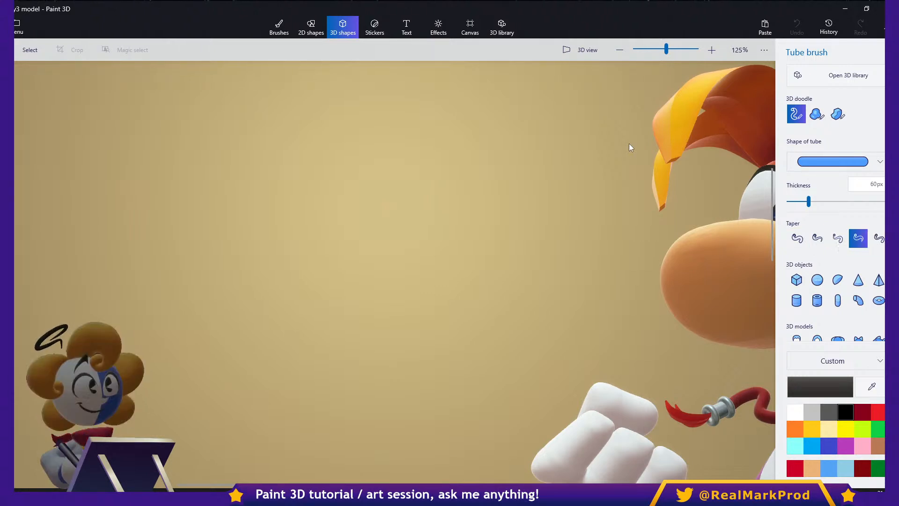
left_click(879, 238)
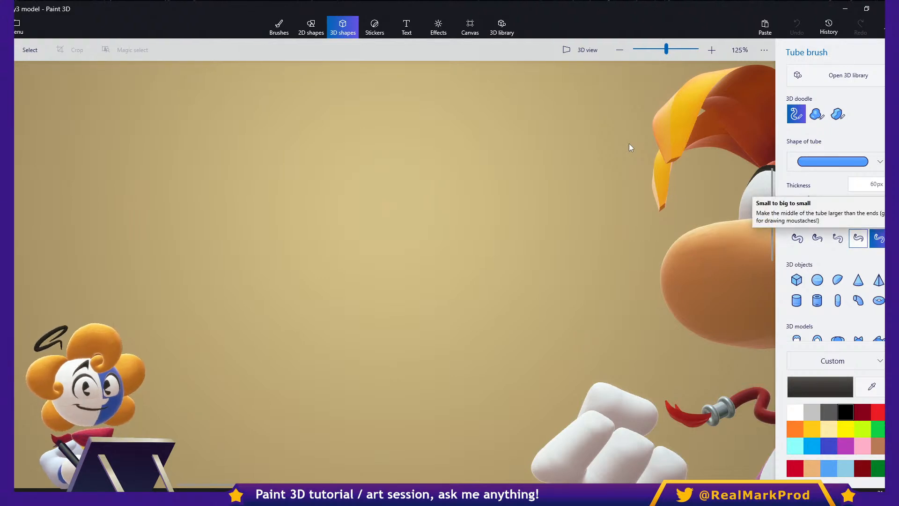
left_click(858, 238)
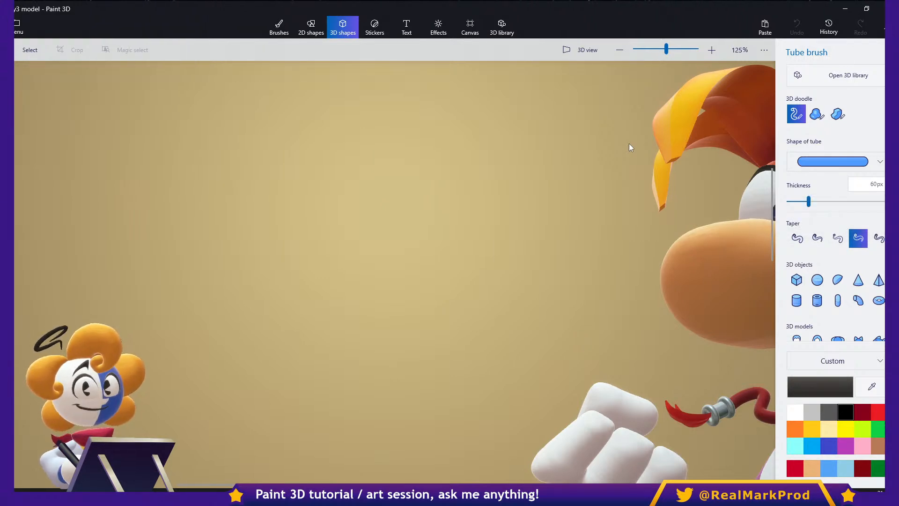
- Try an arched round tube, turning it sideways and widening it, and delete it
mouse_move(221, 323)
left_mouse_down()
mouse_move(307, 125)
mouse_move(473, 170)
mouse_move(502, 323)
left_mouse_up()
left_click(360, 396)
left_click_drag(361, 337, 211, 287, "ctrl")
left_click_drag(403, 205, 504, 201, "ctrl")
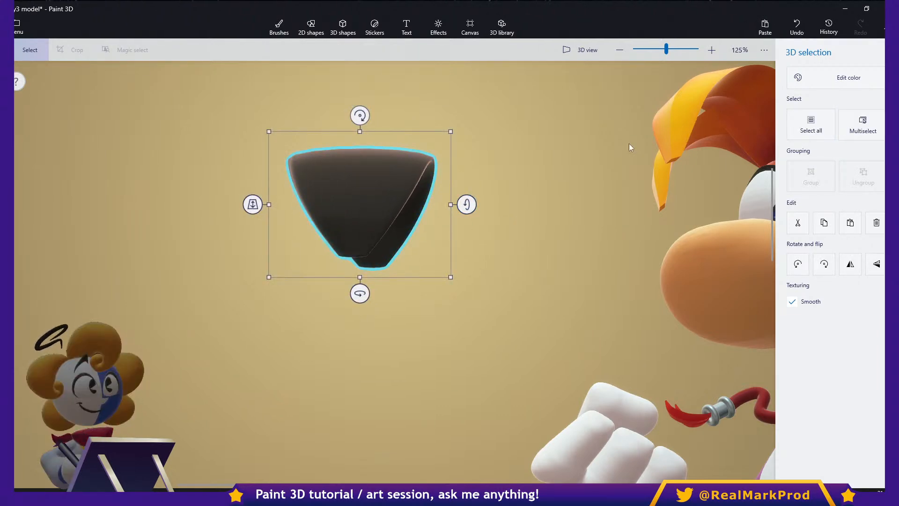
key("Delete")
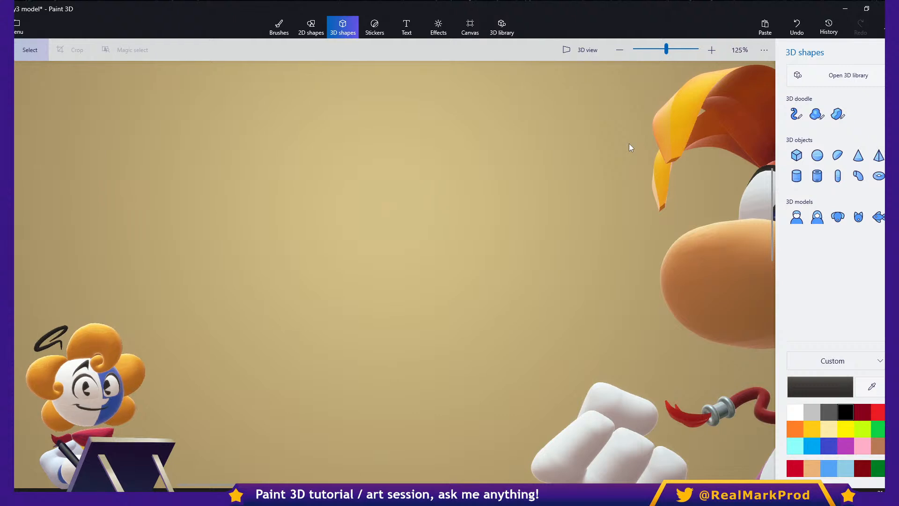
- Draw a large arch in the empty area with the Tube brush, using the four-sided tube shape
left_click(796, 114)
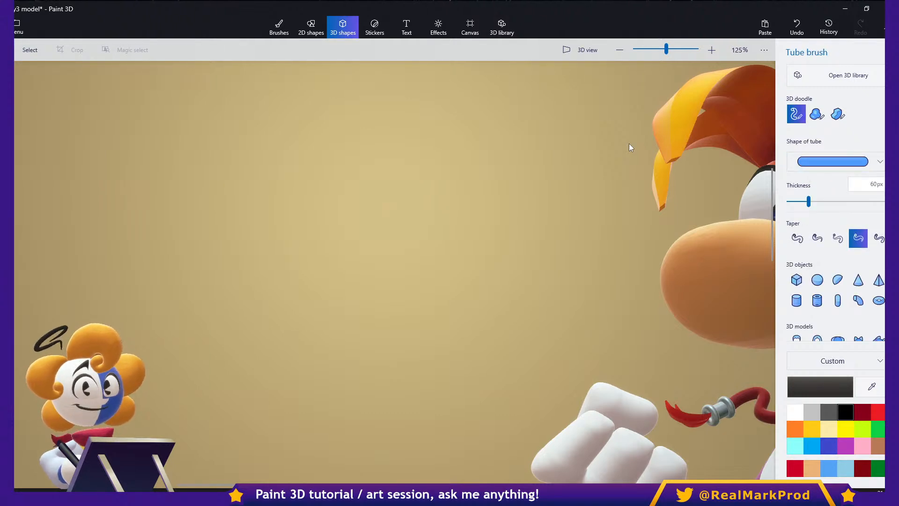
left_click(832, 161)
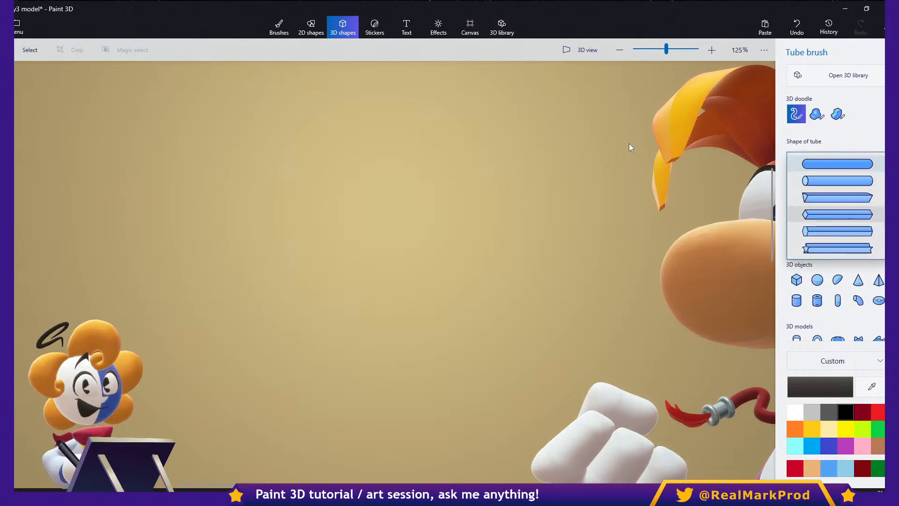
left_click(837, 213)
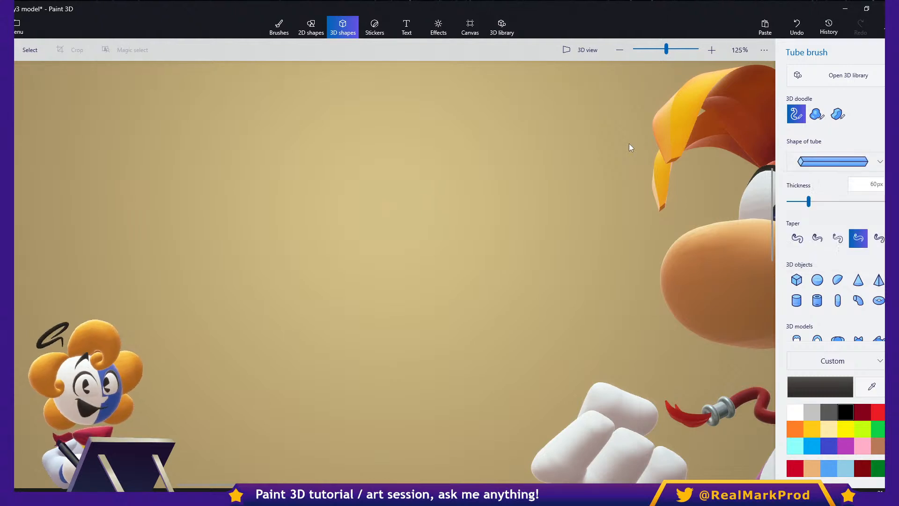
mouse_move(187, 339)
left_mouse_down()
mouse_move(185, 276)
mouse_move(491, 315)
mouse_move(494, 352)
left_mouse_up()
left_click(340, 424)
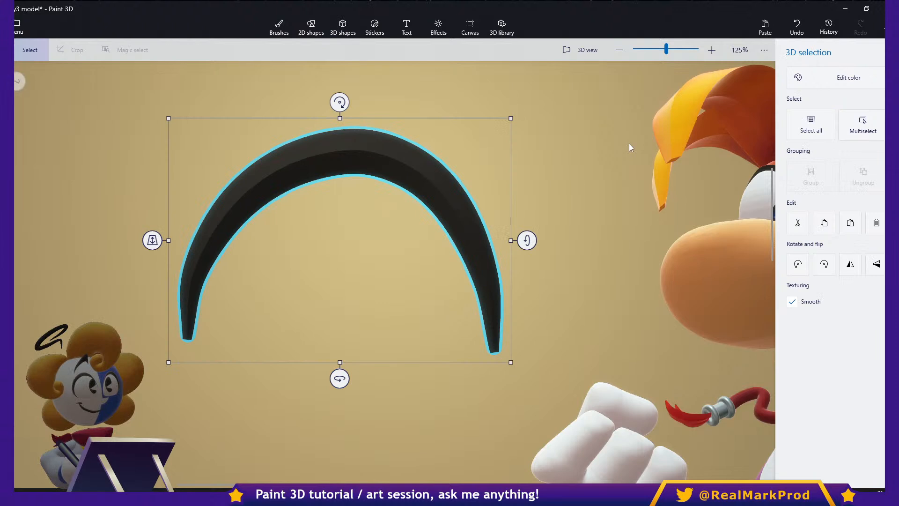
- Rotate the arch -90° about its vertical axis, widen it, and tilt and reposition it beside the character
left_click_drag(339, 377, 176, 378, "shift")
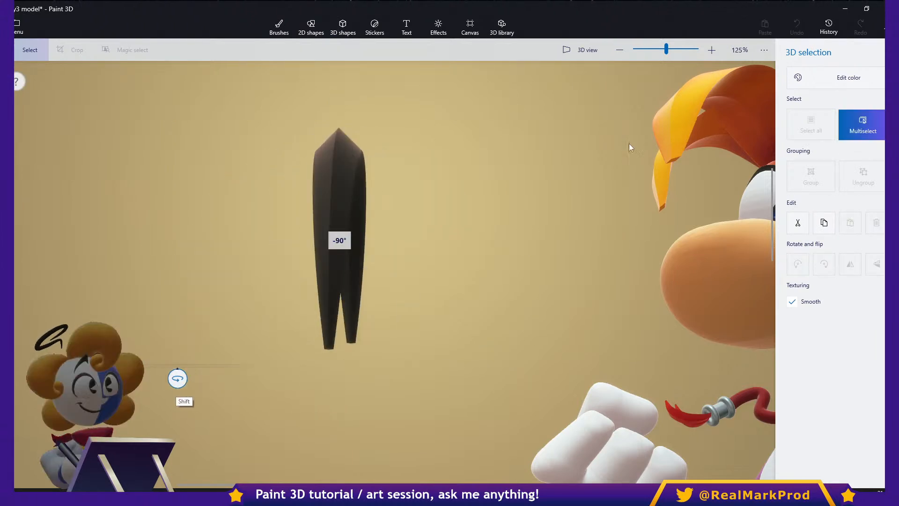
left_click_drag(385, 237, 524, 250, "ctrl")
left_click_drag(470, 237, 469, 193)
left_click_drag(337, 239, 411, 215)
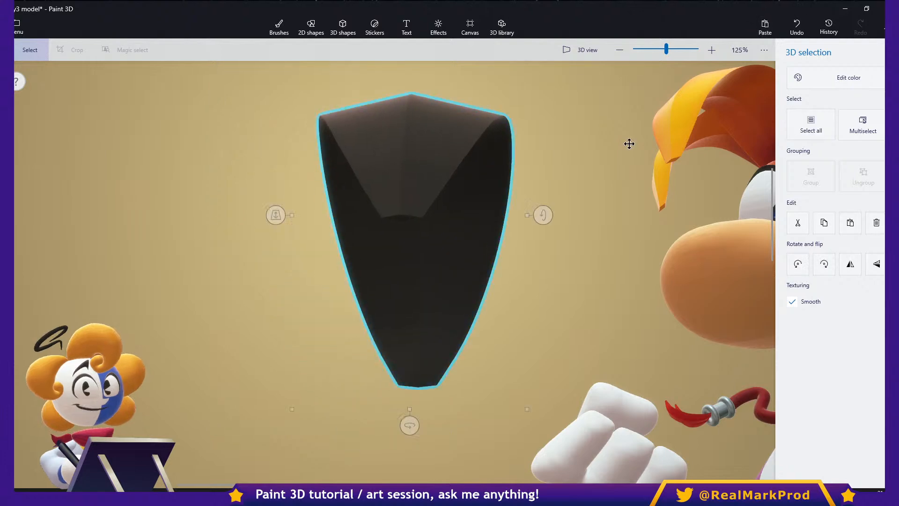
- Change the black folded tube shape's color to yellow and deselect it
left_click(836, 77)
left_click(693, 162)
left_click(628, 143)
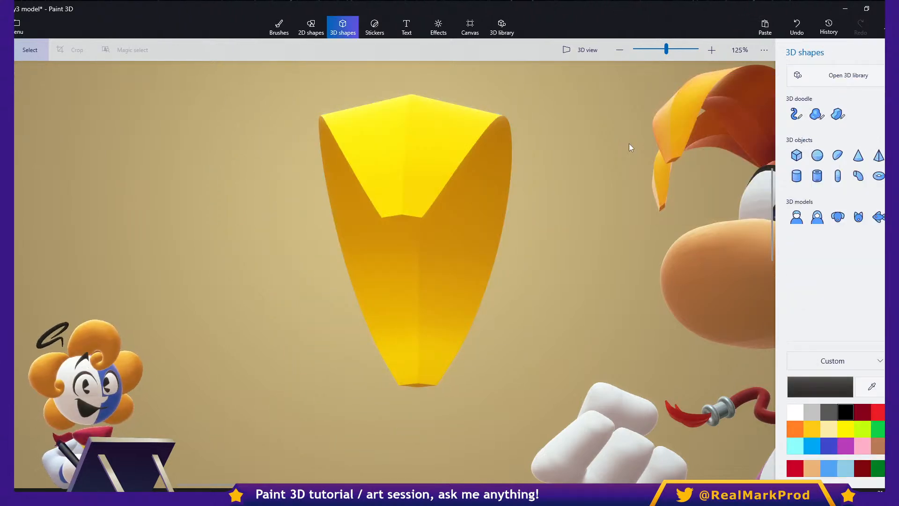
- Shade the yellow shape's inner surface and front tip with orange Watercolor brush strokes at 112px thickness
key("b")
left_click(828, 152)
left_click(795, 428)
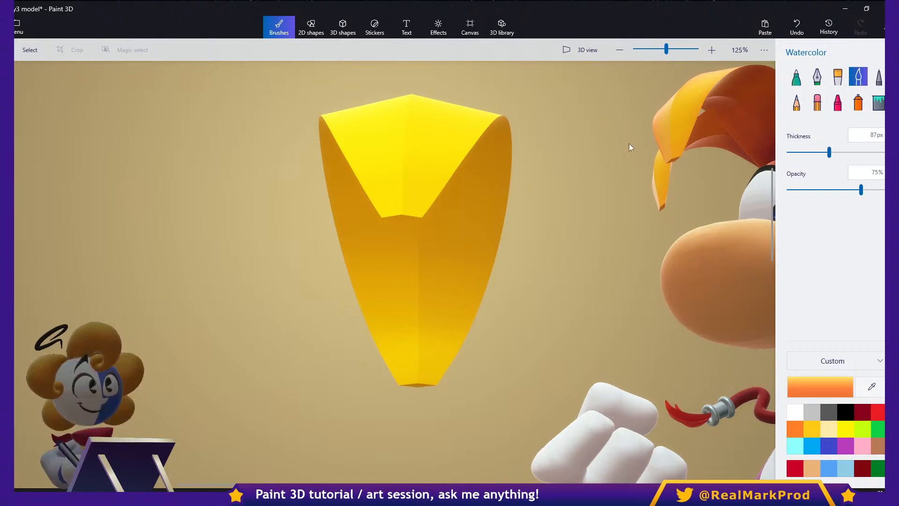
left_click(841, 153)
mouse_move(478, 175)
left_mouse_down()
mouse_move(402, 273)
mouse_move(354, 241)
mouse_move(419, 234)
mouse_move(389, 318)
mouse_move(358, 243)
mouse_move(411, 328)
mouse_move(484, 237)
mouse_move(413, 230)
mouse_move(429, 375)
left_mouse_up()
mouse_move(401, 370)
left_mouse_down()
mouse_move(404, 378)
mouse_move(448, 356)
left_mouse_up()
left_click_drag(461, 323, 480, 280)
left_click_drag(372, 157, 381, 194)
left_click_drag(392, 129, 381, 149)
left_click_drag(445, 146, 398, 212)
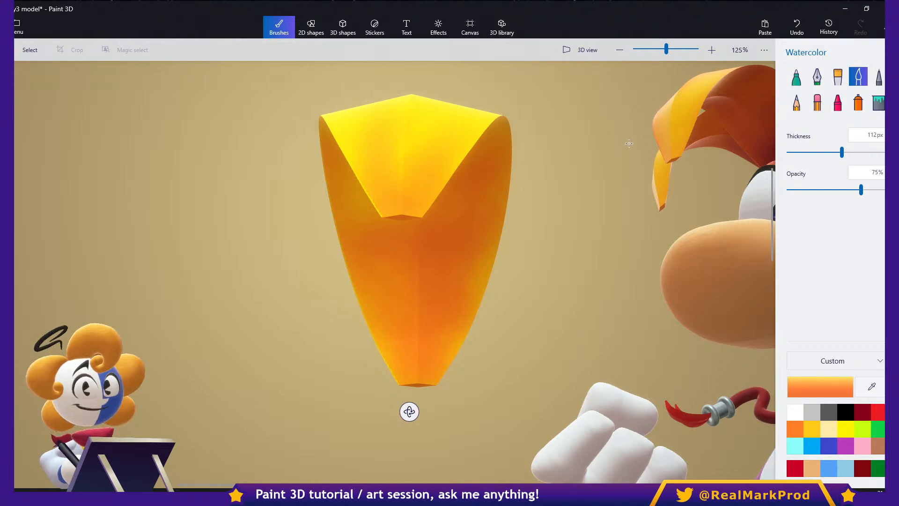
- Duplicate the shaded hair piece and rotate the copy clockwise so it fans out beside the original
left_click(30, 50)
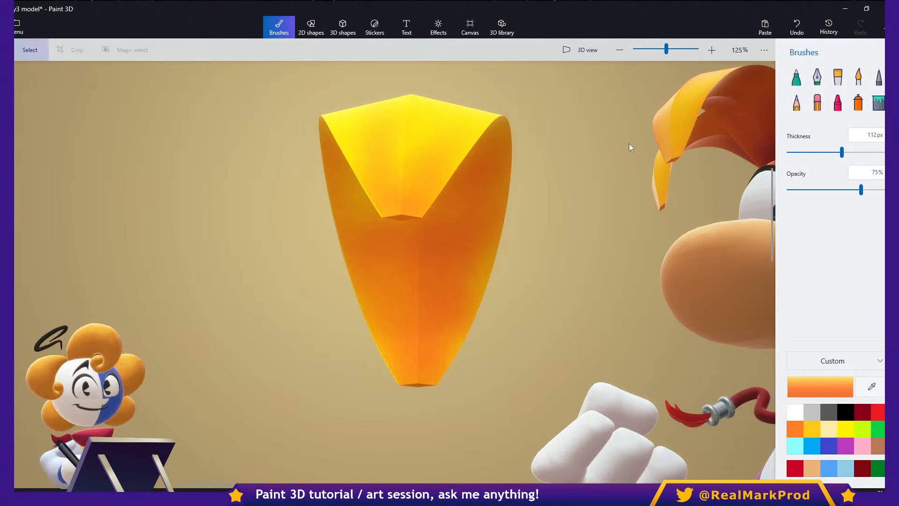
left_click(440, 248)
key("ctrl+c")
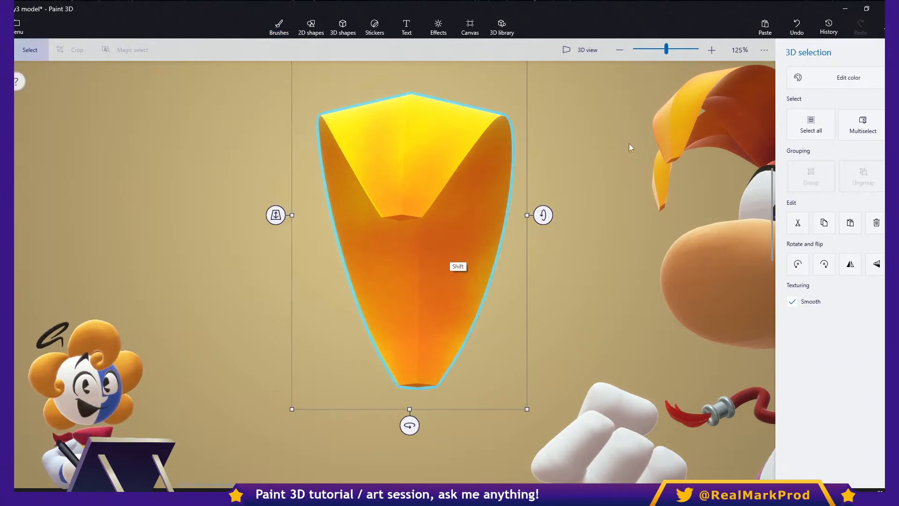
key("ctrl+v")
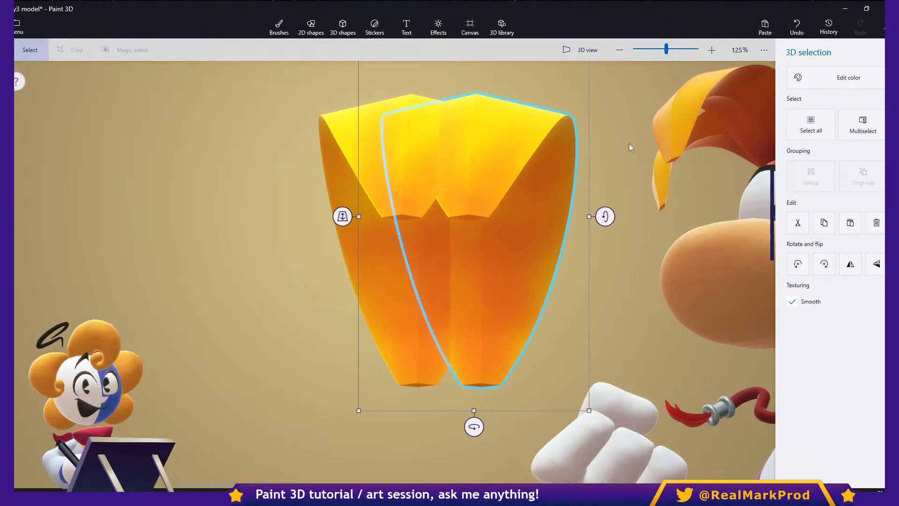
scroll(629, 144, "up", 1)
left_click_drag(473, 79, 544, 122)
mouse_move(308, 295)
left_mouse_down()
mouse_move(309, 276)
mouse_move(309, 294)
left_mouse_up()
key("Escape")
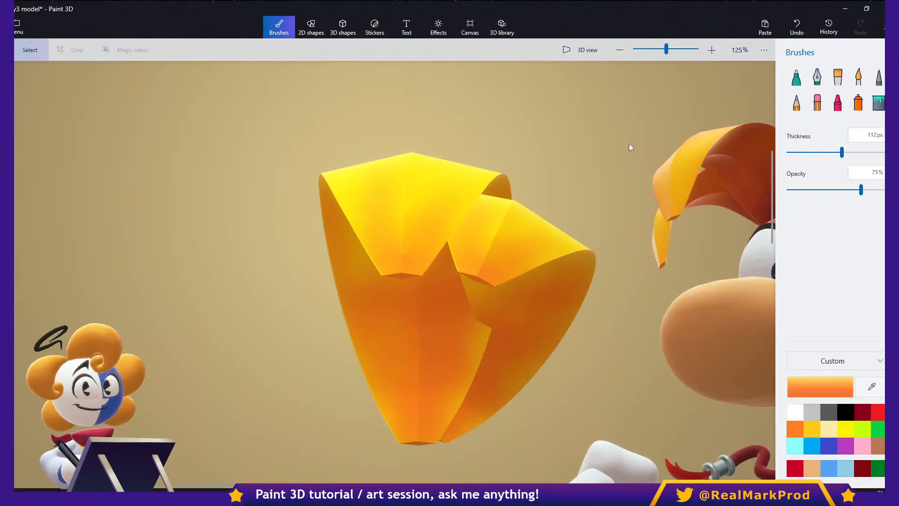
- Select both shaded hair pieces together, narrow them horizontally, and reselect the pair
left_click(520, 243, "ctrl")
left_click(415, 238, "ctrl")
left_click_drag(634, 286, 544, 296, "ctrl")
key("b")
key("s")
left_click(514, 323, "ctrl")
left_click(451, 346, "ctrl")
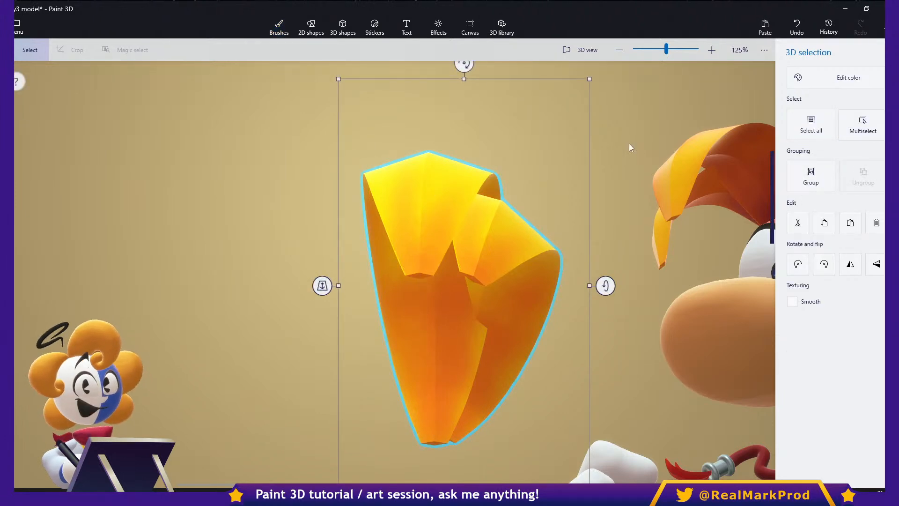
- Rotate the two hair pieces about their vertical axis so they arch sideways, and reposition them next to the character's hair
scroll(628, 143, "down", 2)
left_click_drag(464, 433, 427, 432)
left_click_drag(676, 210, 407, 244, "ctrl")
mouse_move(439, 433)
left_mouse_down()
mouse_move(409, 432)
mouse_move(460, 431)
mouse_move(409, 431)
mouse_move(431, 433)
mouse_move(421, 433)
left_mouse_up()
left_click_drag(576, 244, 522, 245)
- Delete the shaded demonstration hair pieces beside the character
left_click(522, 245)
key("Delete")
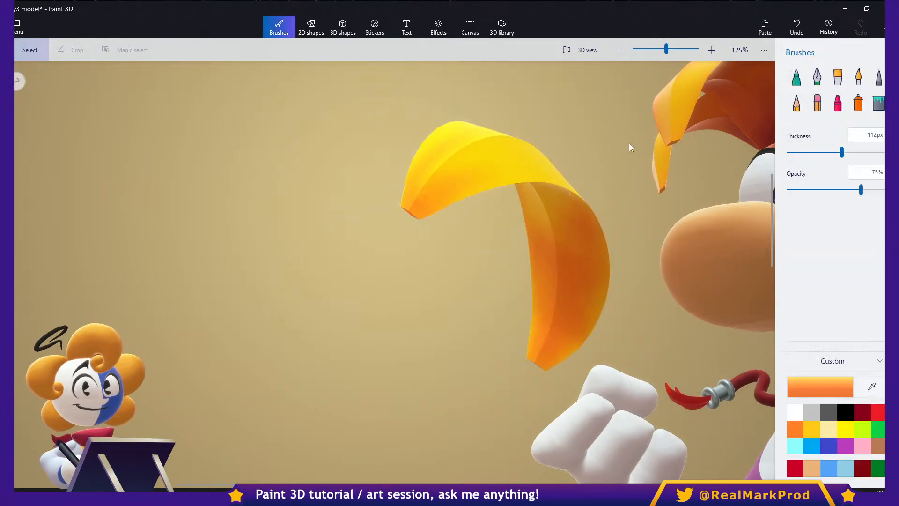
left_click(593, 209)
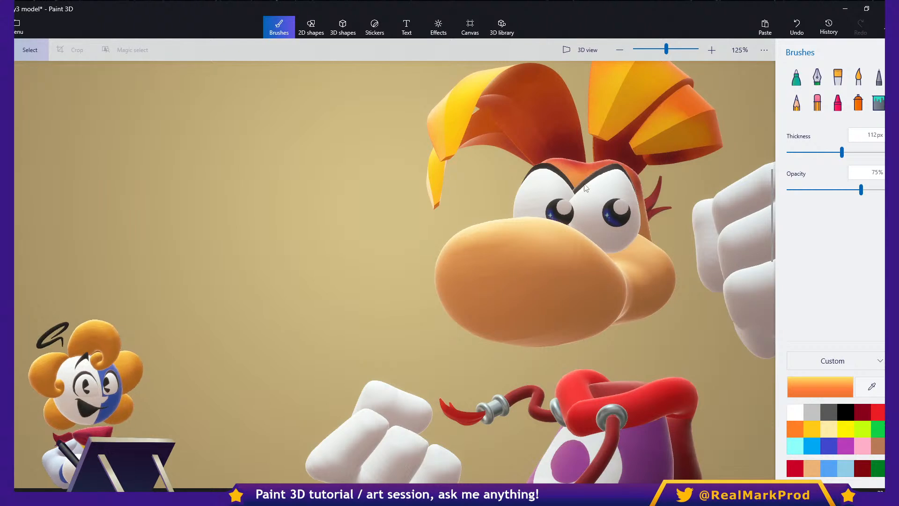
middle_click_drag(562, 252, 520, 261)
scroll(557, 241, "down", 3)
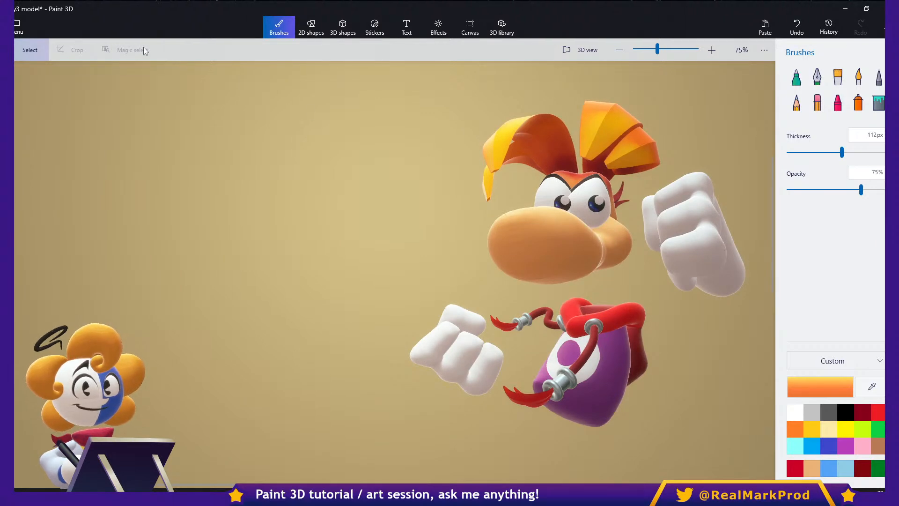
- Open the saved project Youtooz Rayman
left_click(20, 27)
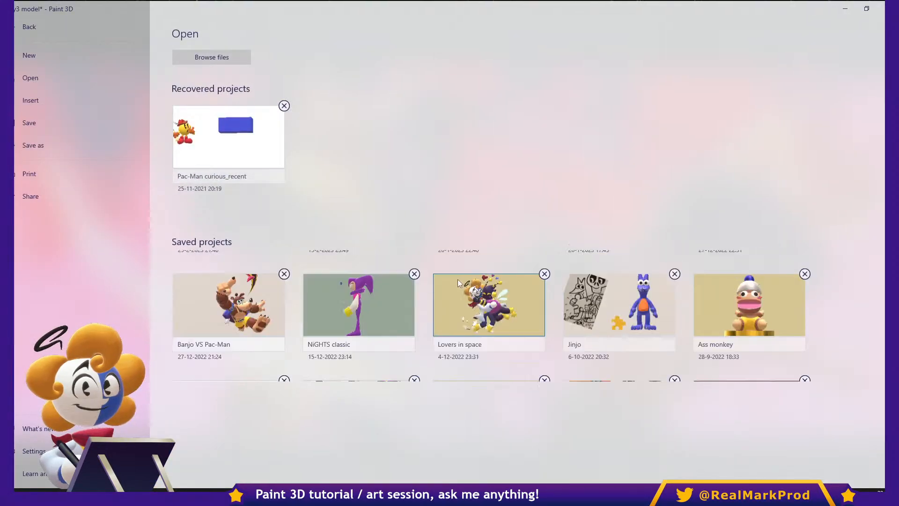
scroll(458, 281, "down", 3)
scroll(463, 314, "up", 5)
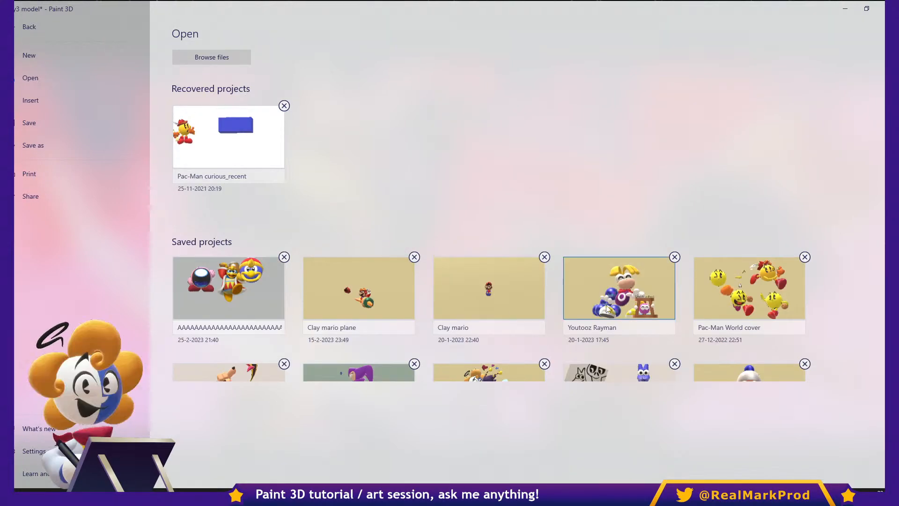
left_click(606, 305)
left_click(453, 270)
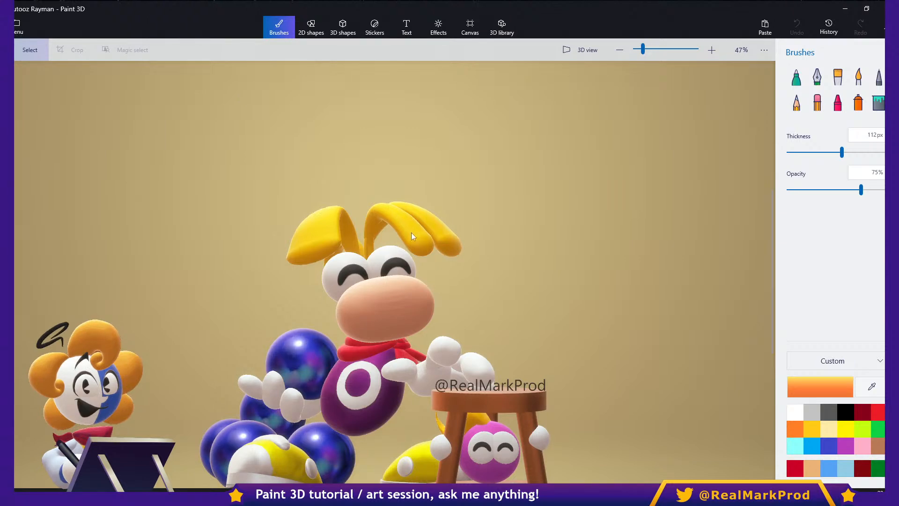
- Try an orange Watercolor stroke on the blue sphere beside Rayman's hand and undo it
scroll(478, 260, "down", 1)
scroll(351, 259, "up", 8)
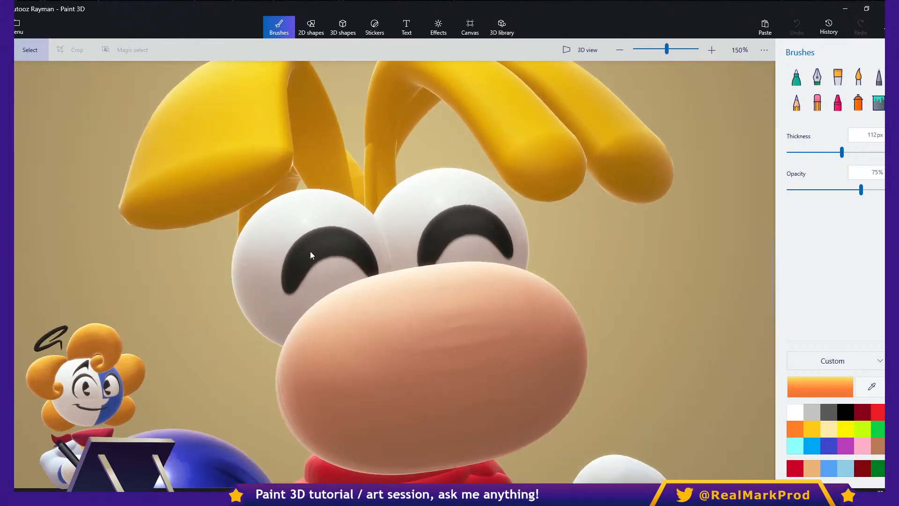
scroll(450, 215, "down", 6)
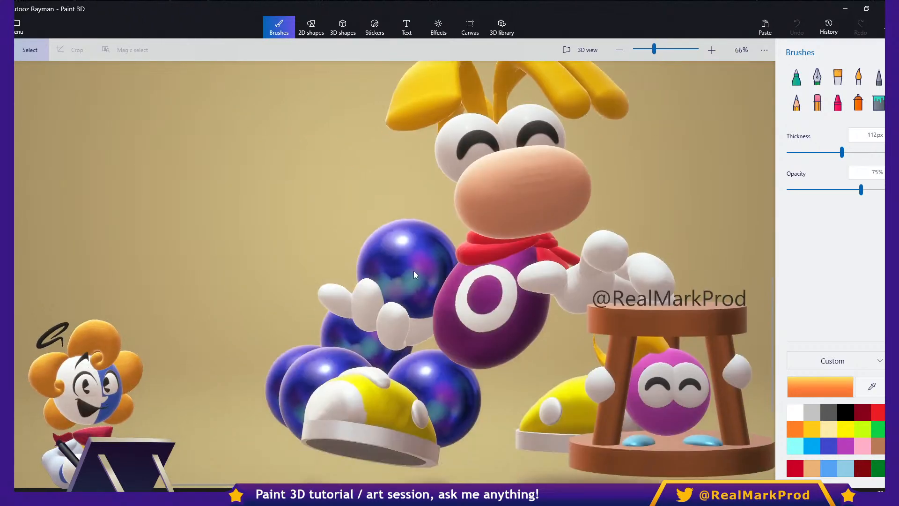
left_click(414, 270)
scroll(381, 248, "up", 5)
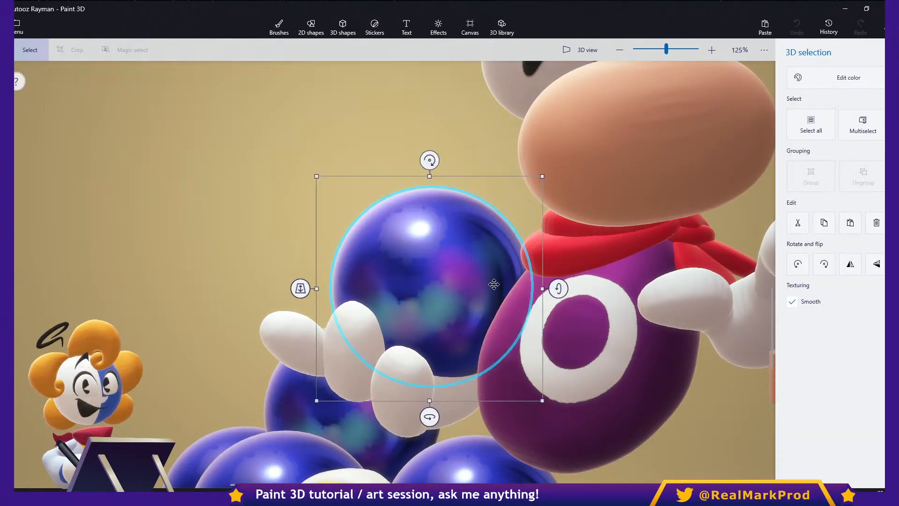
left_click(279, 26)
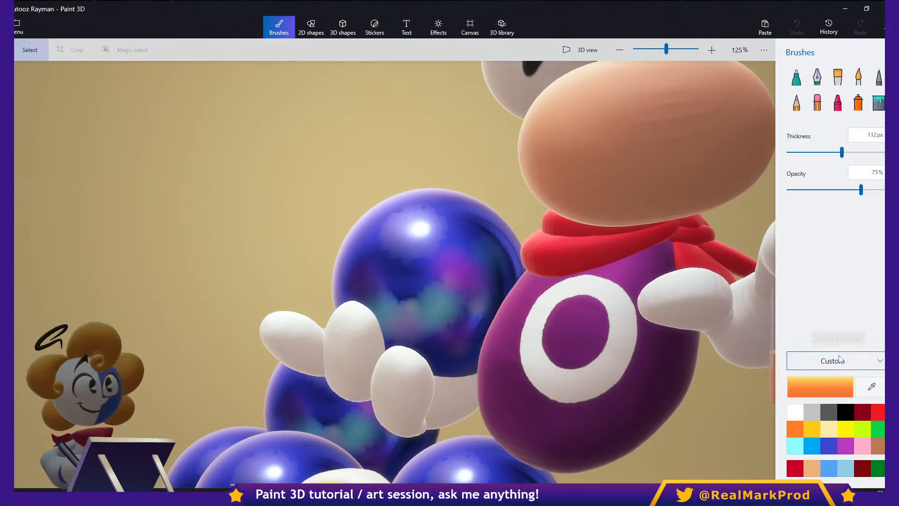
left_click(858, 76)
mouse_move(487, 236)
left_mouse_down()
mouse_move(497, 269)
mouse_move(486, 258)
left_mouse_up()
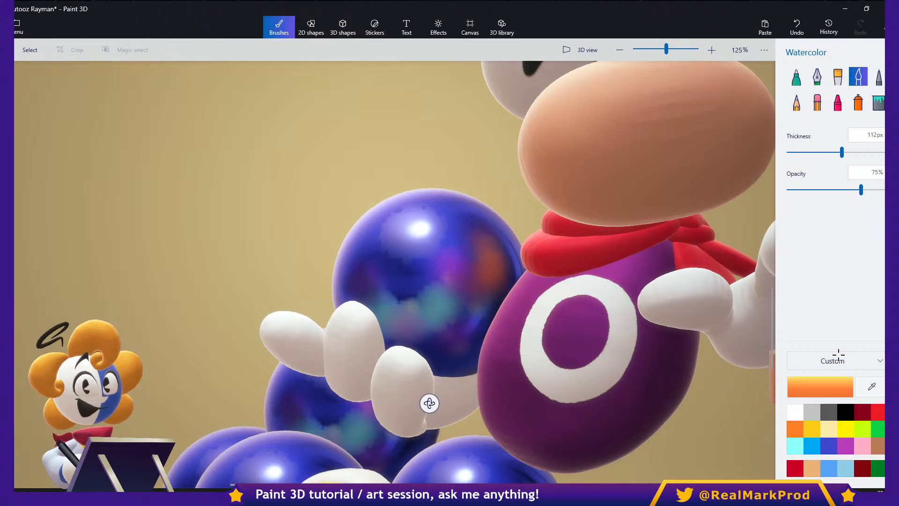
key("ctrl+z")
key("ctrl+z")
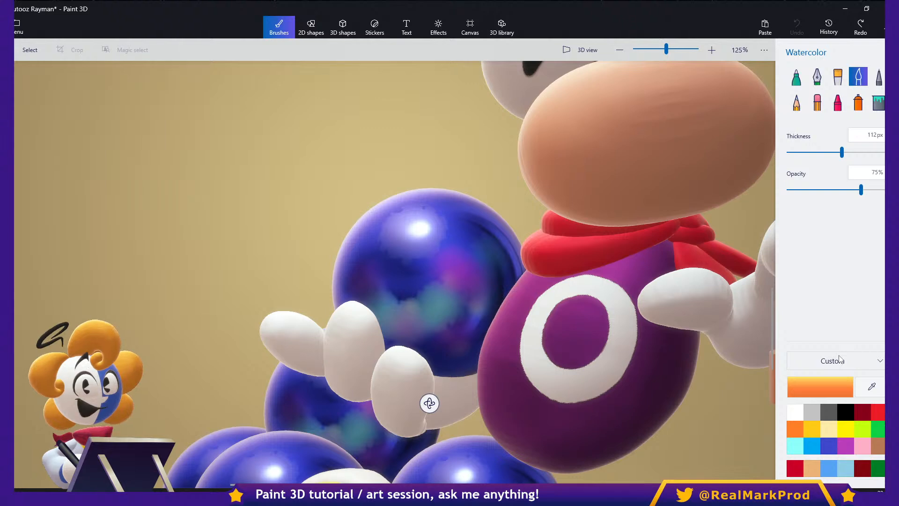
- Examine Rayman's hair, head and body from the side in 3D view
scroll(674, 254, "down", 2)
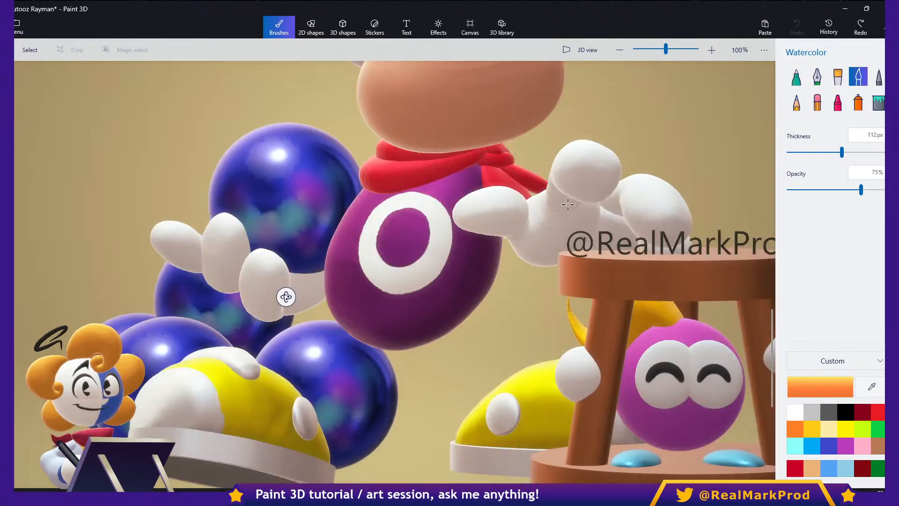
scroll(530, 246, "down", 3)
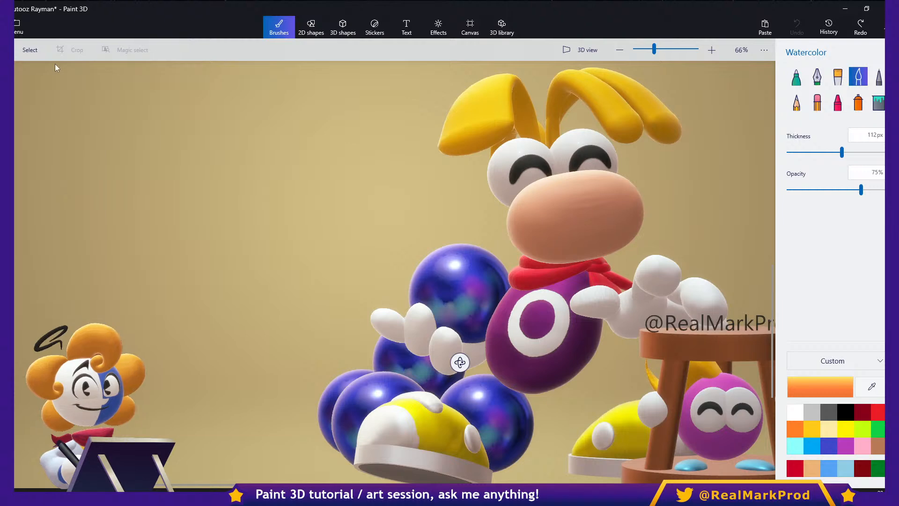
left_click(29, 48)
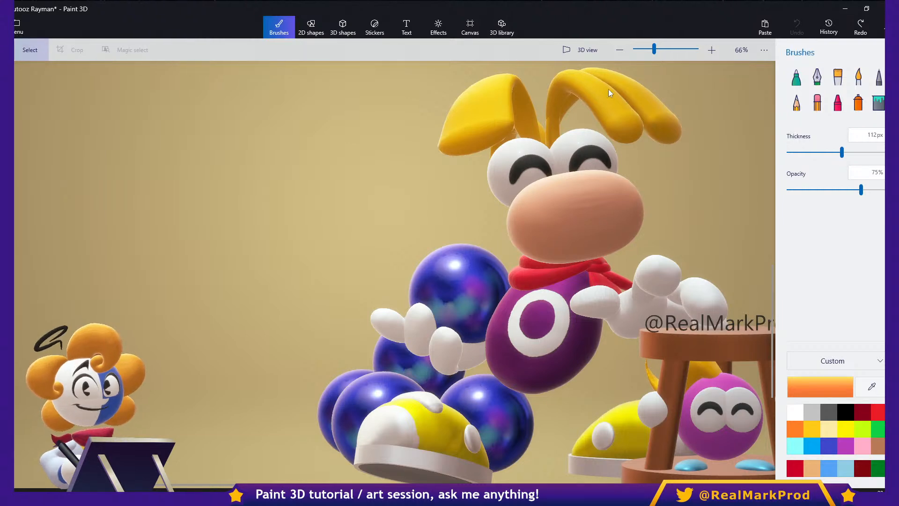
scroll(583, 153, "up", 3)
right_click_drag(558, 107, 783, 323)
middle_click_drag(338, 218, 611, 262)
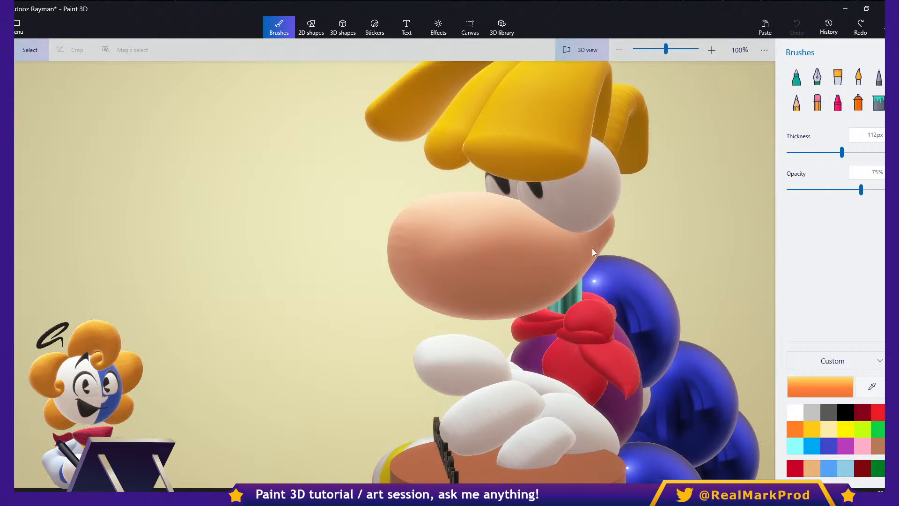
left_click(591, 252)
mouse_move(669, 280)
right_mouse_down()
mouse_move(634, 272)
mouse_move(654, 274)
right_mouse_up()
middle_click_drag(683, 247, 690, 265)
middle_click_drag(585, 371, 601, 310)
- Select parts of the hand and hair in turn and examine the hair strands from the opposite side
left_click(538, 353)
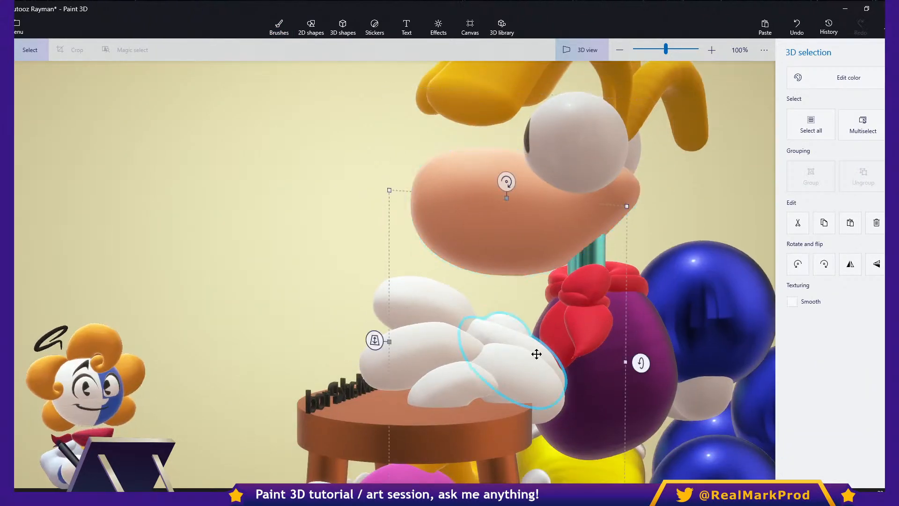
right_click_drag(693, 220, 664, 209)
left_click(666, 204)
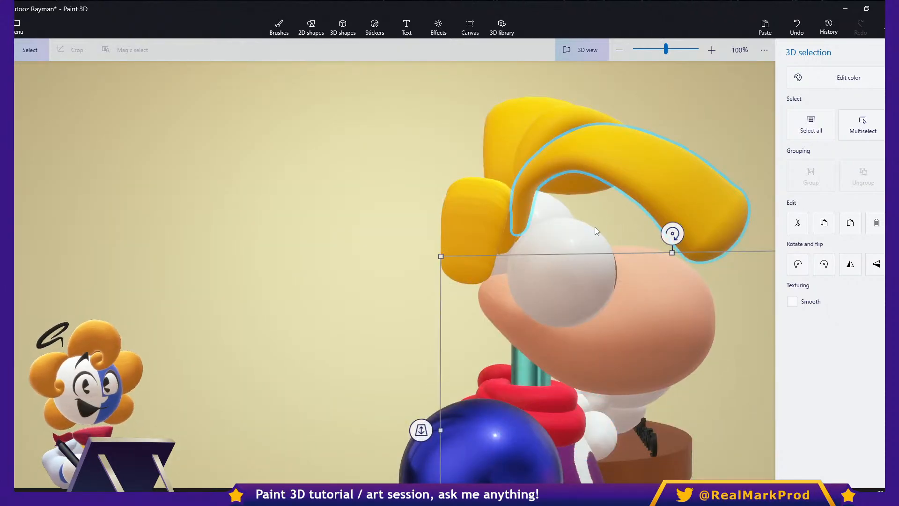
right_click_drag(595, 227, 611, 205)
middle_click_drag(598, 336, 632, 241)
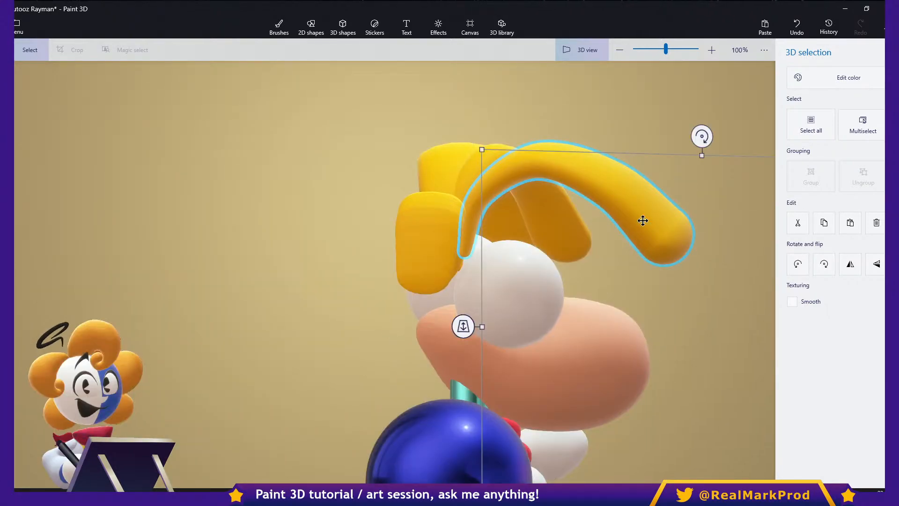
right_click(630, 359)
left_click(595, 342)
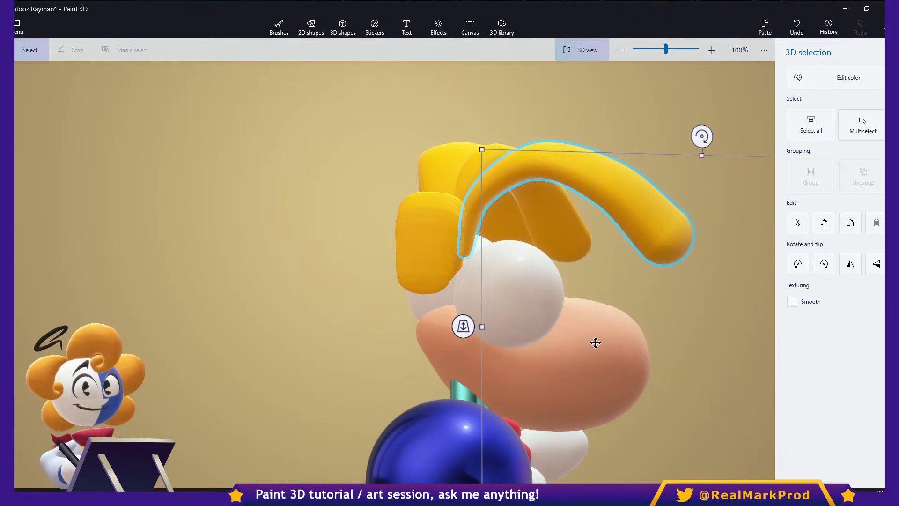
- Select Rayman's nose and examine its shape from both sides and the front
left_click(595, 344)
right_click_drag(706, 400, 655, 400)
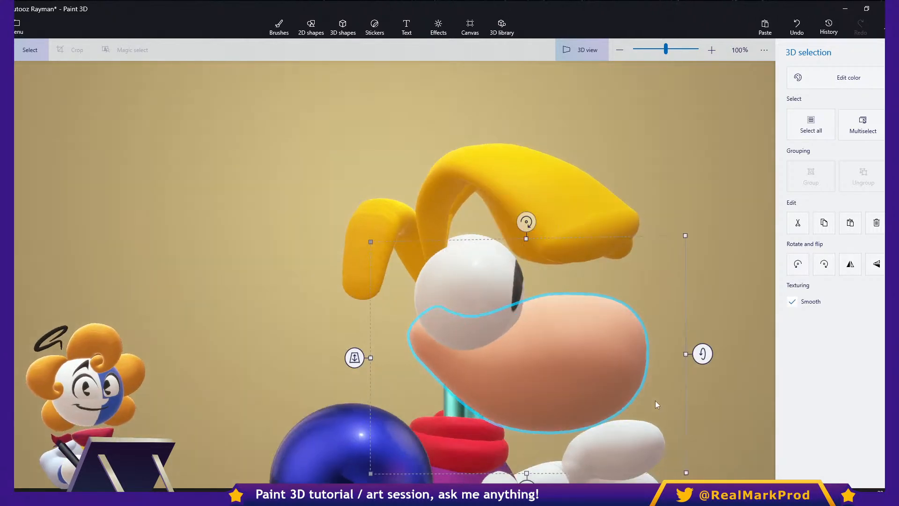
middle_click_drag(656, 399, 609, 286)
right_click_drag(630, 347, 592, 347)
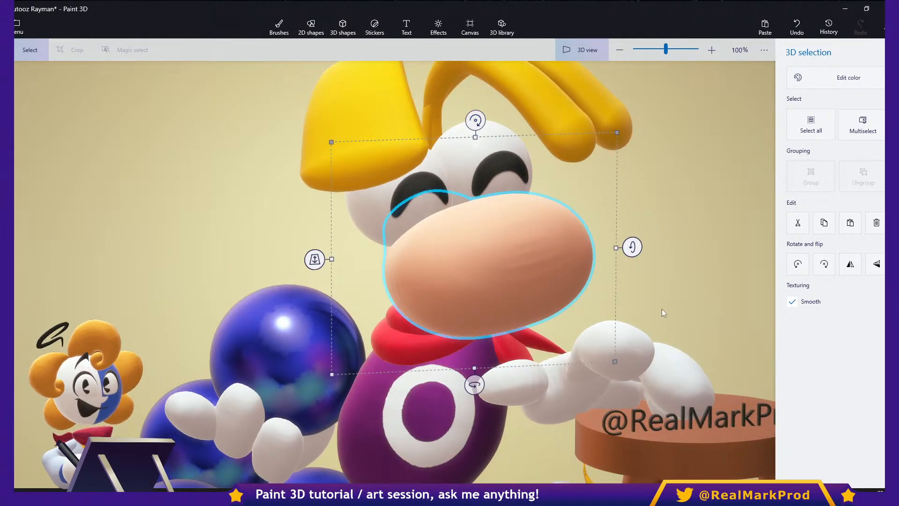
middle_click_drag(608, 337, 643, 371)
right_click_drag(695, 333, 510, 328)
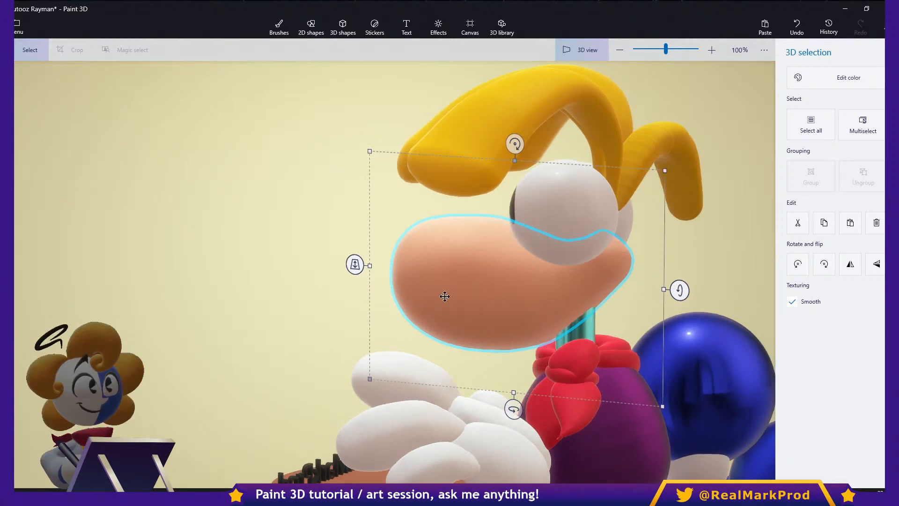
middle_click_drag(476, 266, 540, 251)
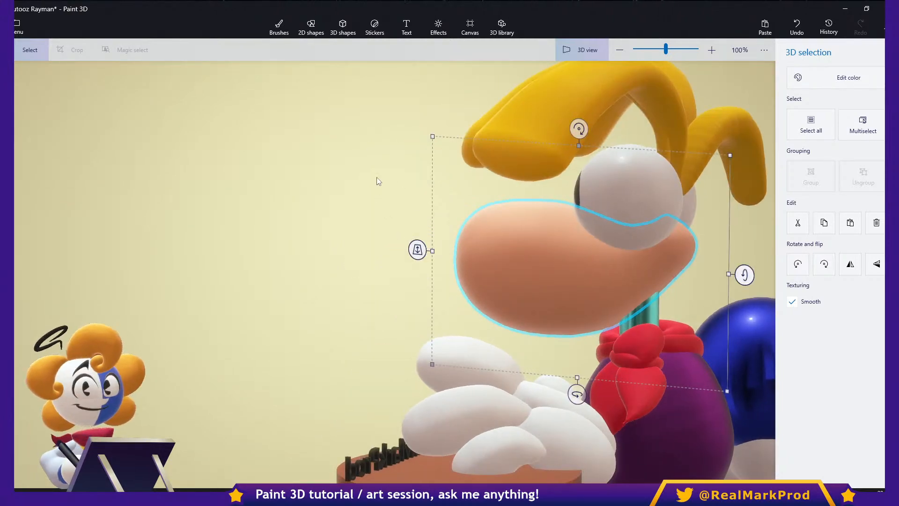
- Orbit the figure back toward the front, leave 3D view, and clear the nose selection
key("b")
key("s")
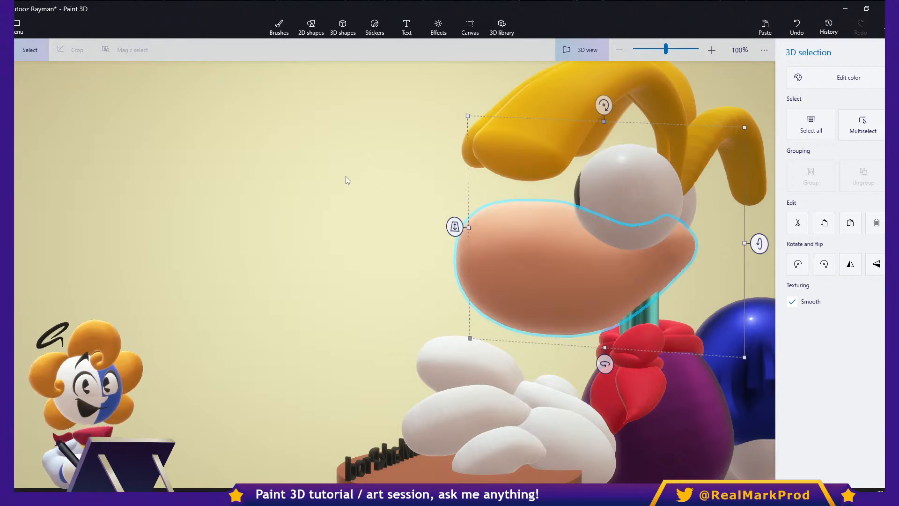
right_click_drag(333, 263, 543, 276)
scroll(481, 289, "down", 2)
middle_click_drag(487, 275, 513, 225)
left_click(577, 52)
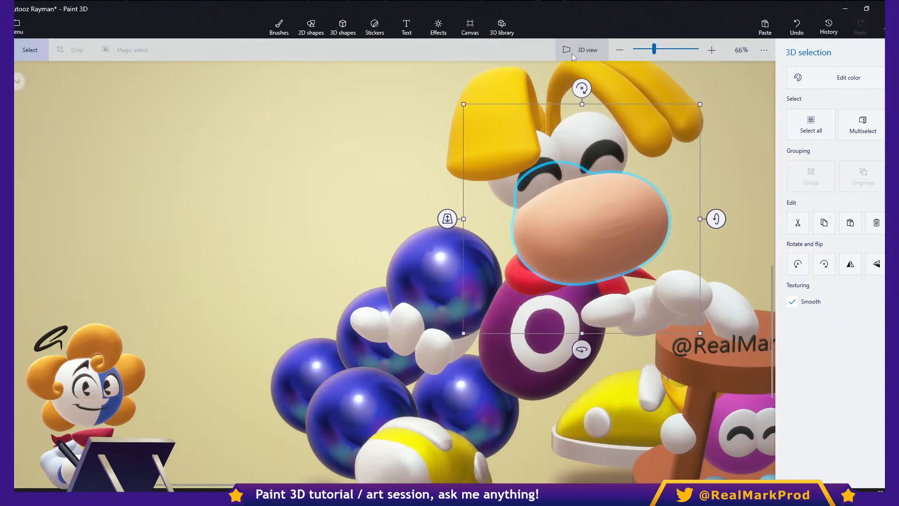
key("b")
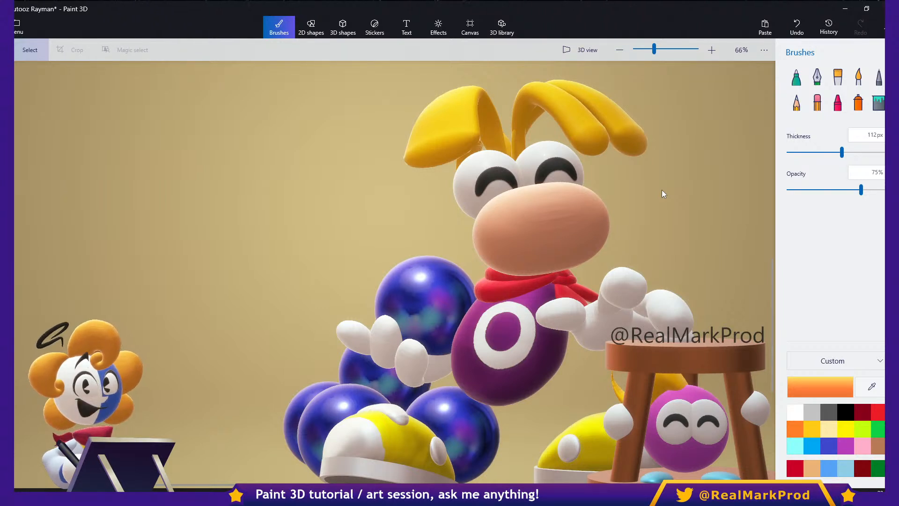
- Draw a black Marker stroke at 36px thickness and 100% opacity down the middle of the nose, and undo it
key("ctrl+z")
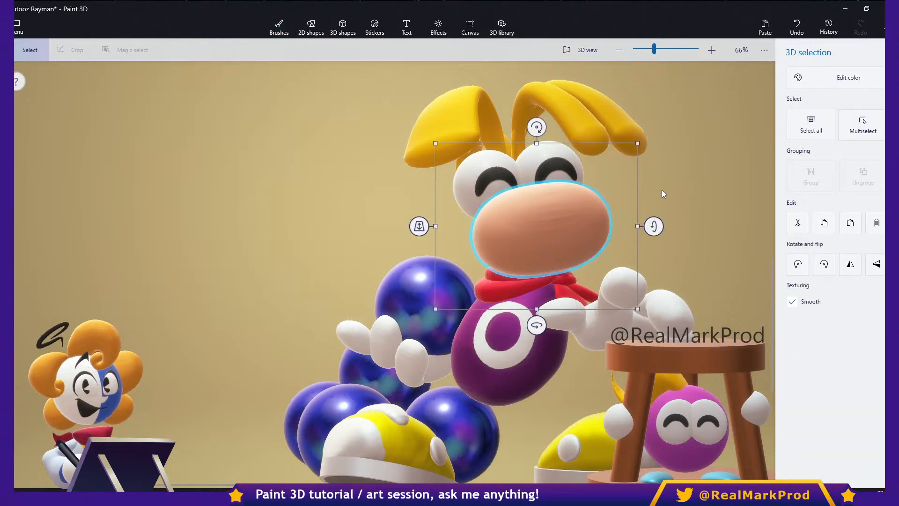
left_click(661, 190)
key("ctrl+z")
left_click(661, 189)
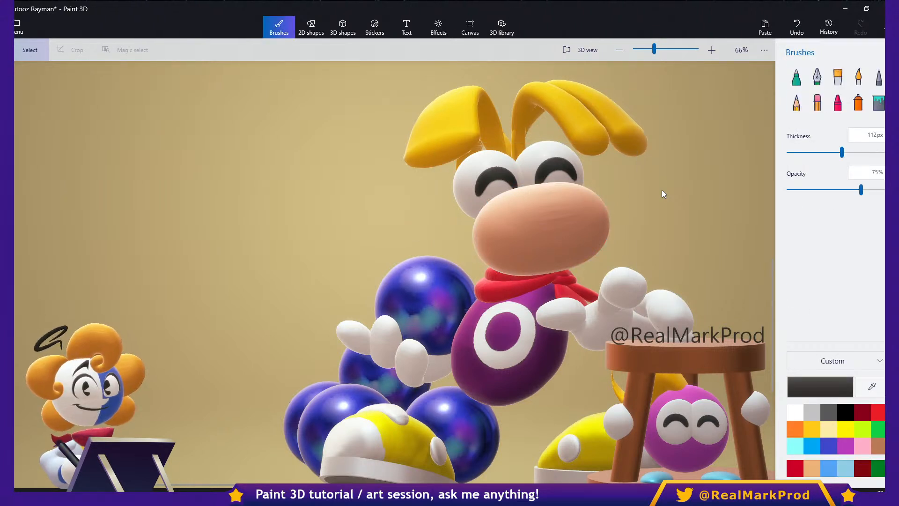
left_click_drag(539, 187, 560, 255)
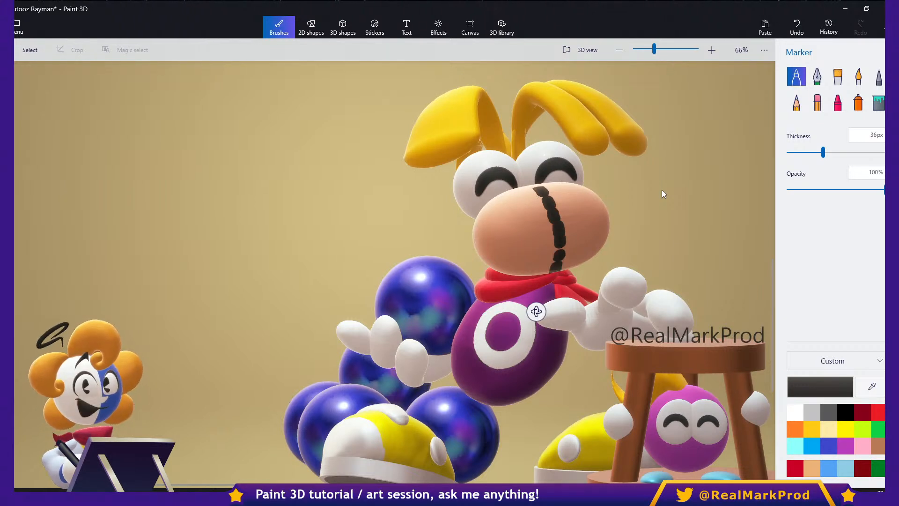
key("ctrl+z")
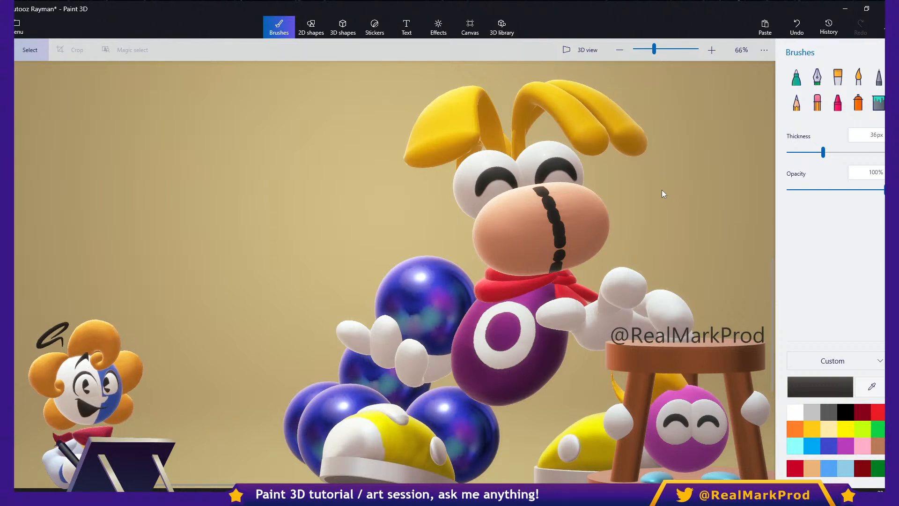
key("ctrl+z")
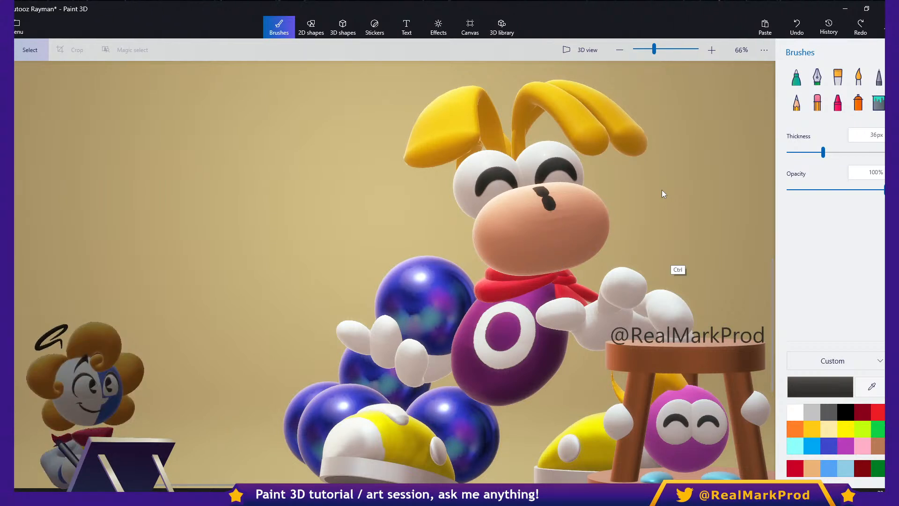
left_click_drag(695, 179, 632, 223)
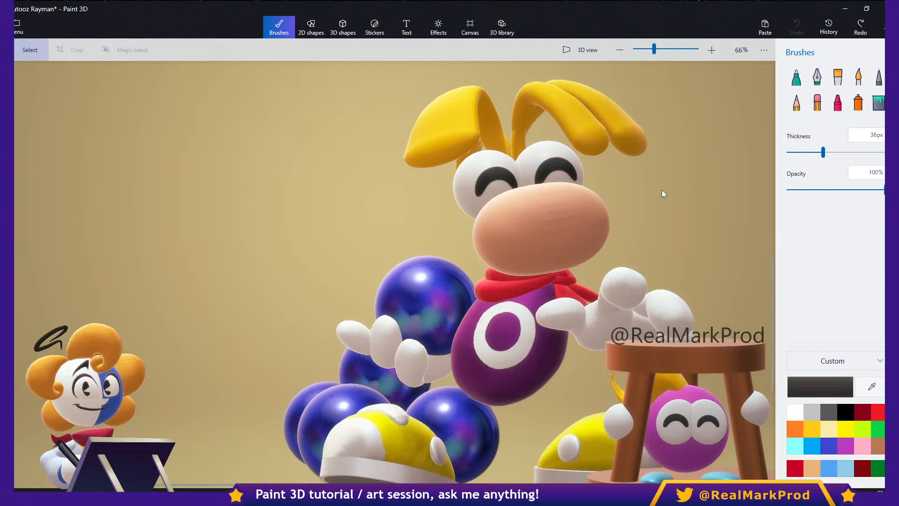
- Draw a head-shaped Soft edge doodle beside Rayman's face and recolor it light orange
left_click(343, 27)
left_click(817, 114)
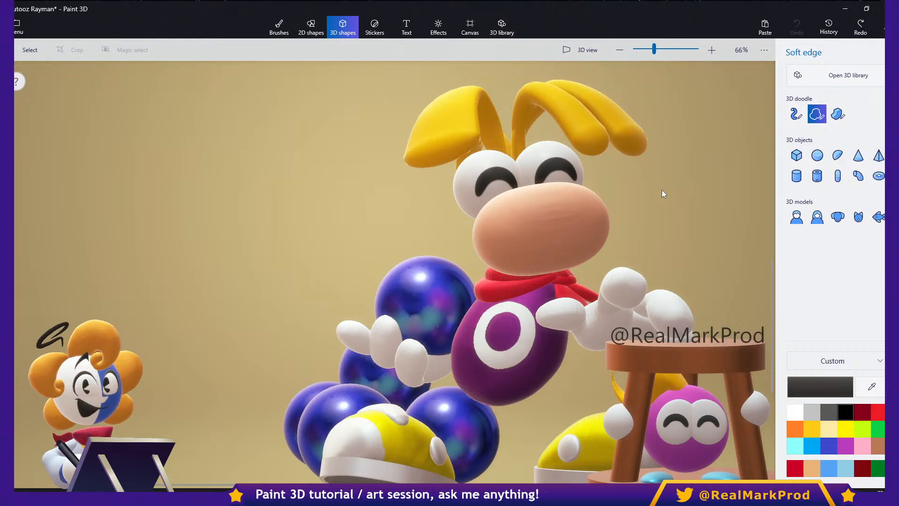
mouse_move(656, 197)
left_mouse_down()
mouse_move(744, 223)
mouse_move(765, 159)
mouse_move(719, 107)
mouse_move(673, 134)
left_mouse_up()
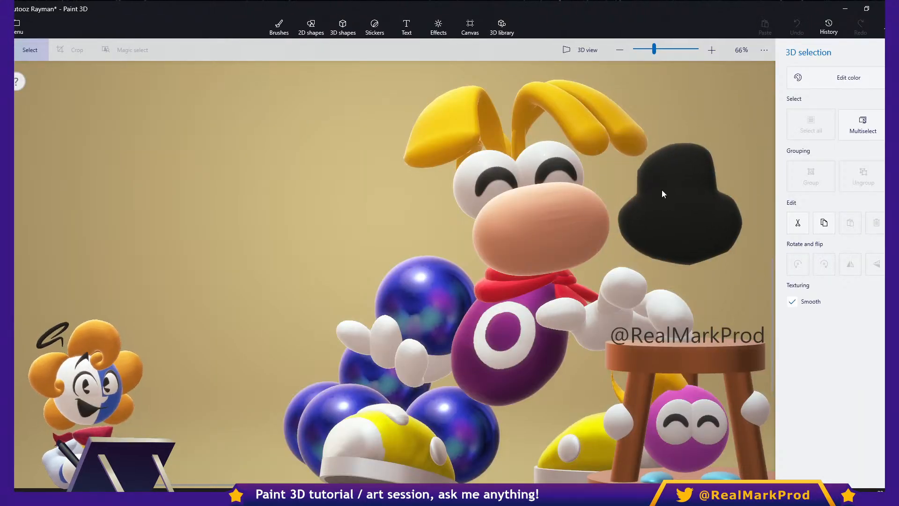
left_click(835, 78)
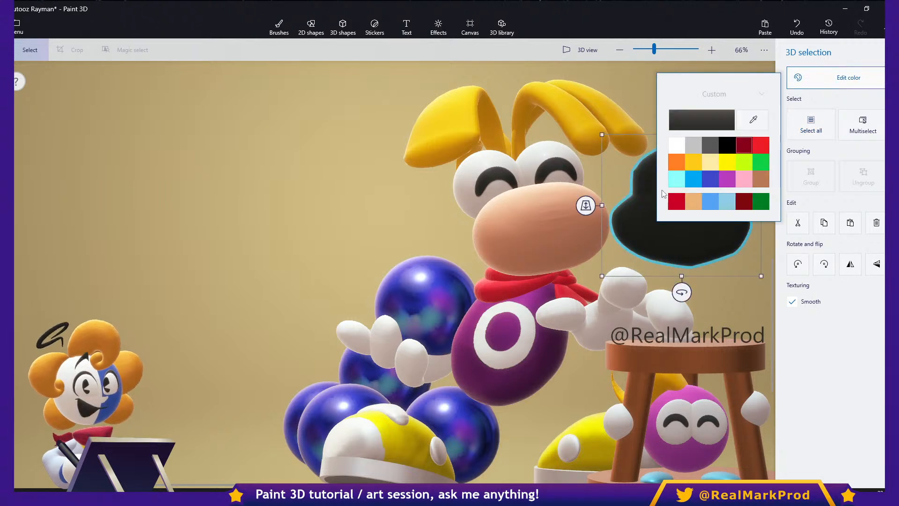
left_click(693, 201)
left_click(662, 190)
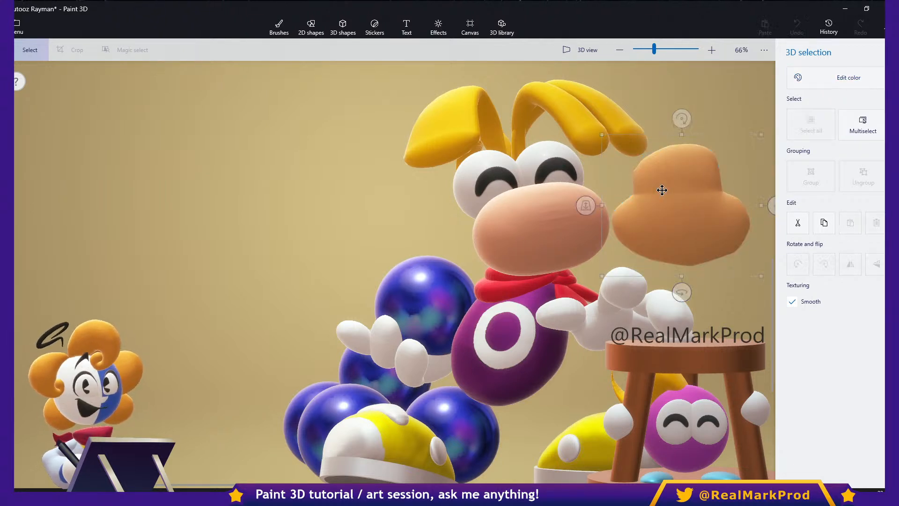
- Draw black eyes, dots between them and a smile on the doodle head with the Marker at 36px thickness
key("b")
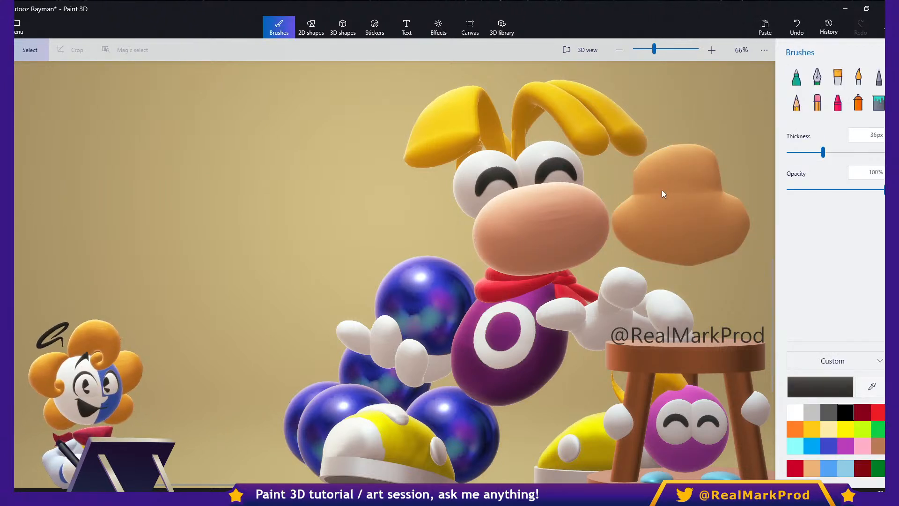
mouse_move(651, 203)
left_mouse_down()
mouse_move(656, 168)
mouse_move(662, 190)
mouse_move(711, 182)
mouse_move(705, 200)
mouse_move(670, 200)
left_mouse_up()
left_click(684, 194)
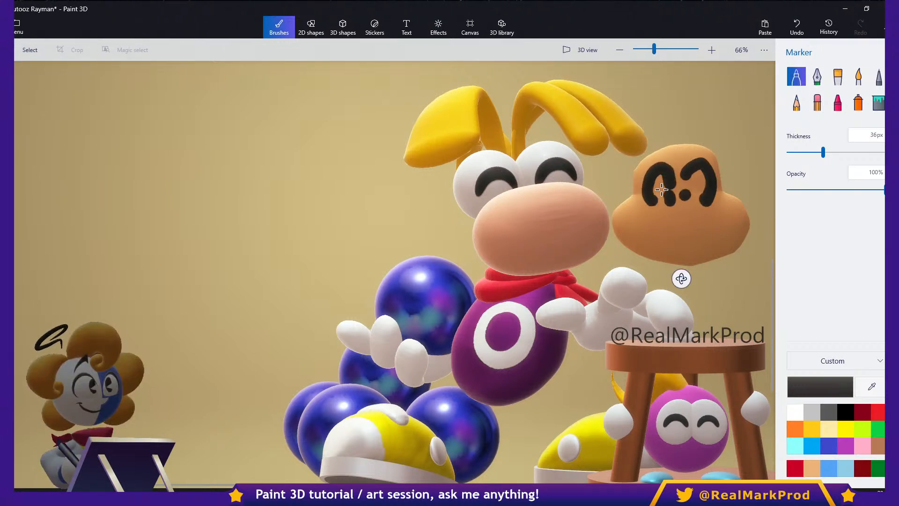
left_click_drag(664, 233, 711, 228)
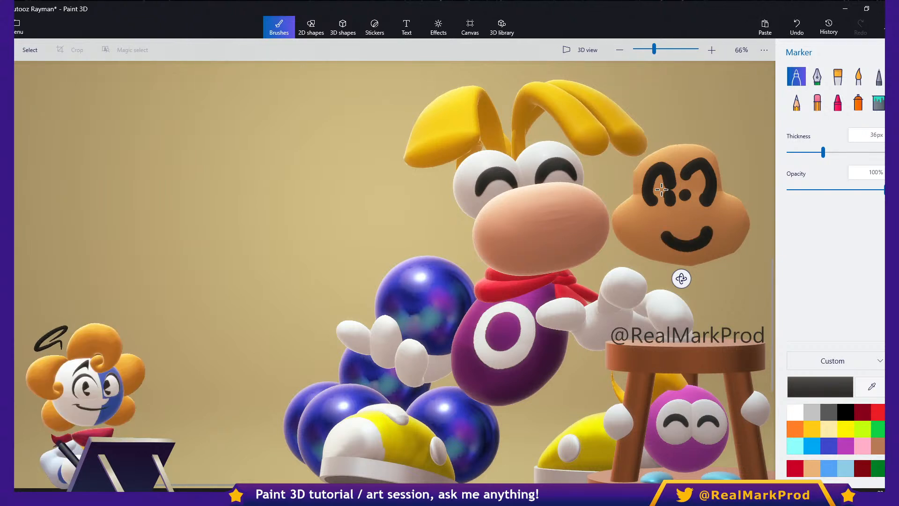
- Place a wide, flat sphere nose above the doodle's smile and color it with the orange sampled from the head
left_click(342, 28)
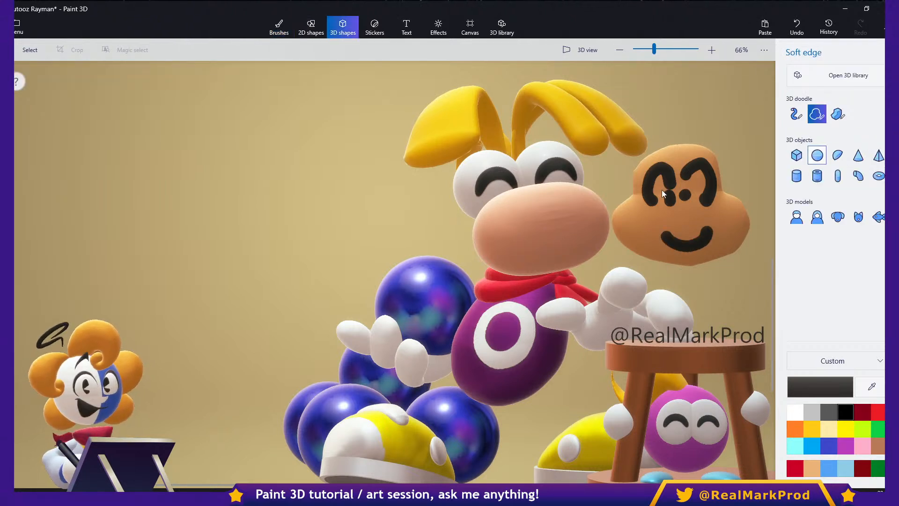
left_click(817, 155)
left_click_drag(649, 201, 722, 238)
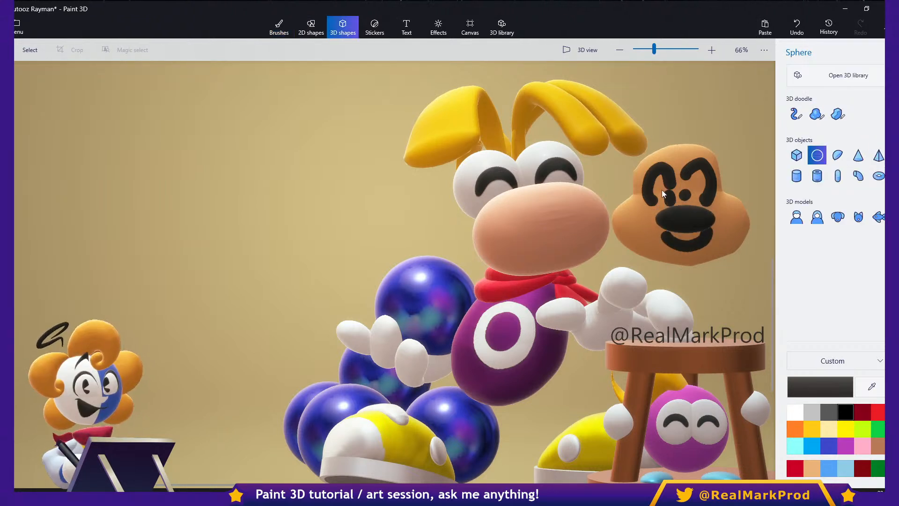
left_click(835, 77)
left_click(753, 122)
left_click(633, 204)
mouse_move(622, 219)
left_mouse_down()
mouse_move(622, 291)
mouse_move(623, 219)
left_mouse_up()
left_click(686, 224, "ctrl")
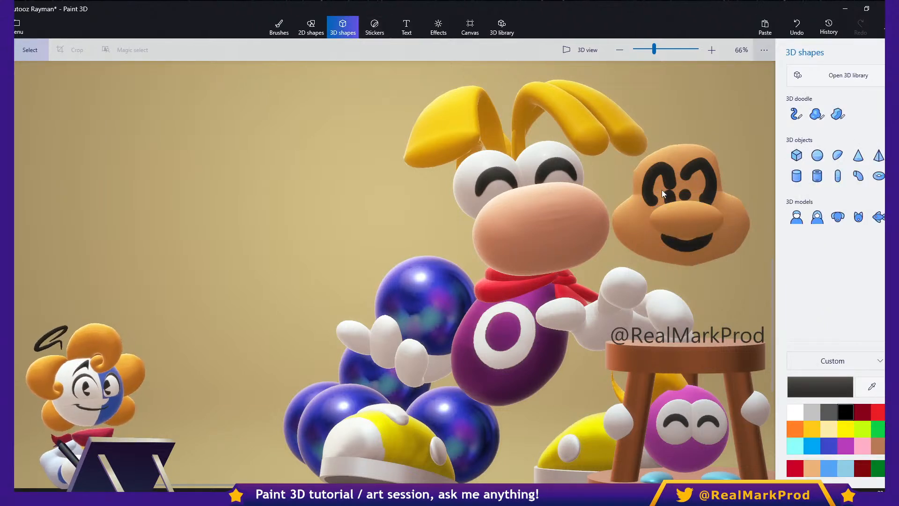
- Draw a scalloped mustache under the nose as a black Soft edge doodle
left_click(817, 114)
left_click_drag(655, 224, 632, 197)
mouse_move(665, 240)
left_mouse_down()
mouse_move(721, 243)
mouse_move(744, 206)
mouse_move(654, 224)
left_mouse_up()
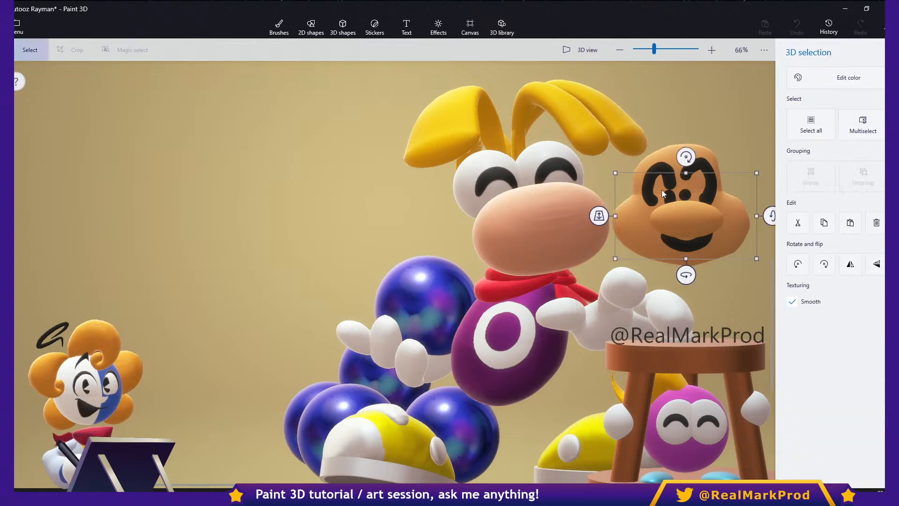
- Select the mustache, nose and head together and move them to the empty area on the other side of Rayman
left_click(686, 225, "shift")
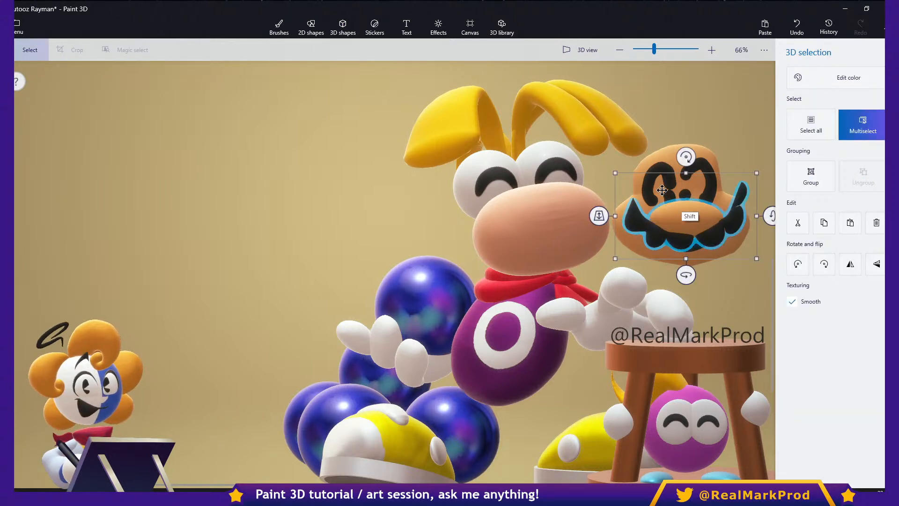
left_click(701, 256, "shift")
left_click_drag(705, 246, 164, 274, "shift")
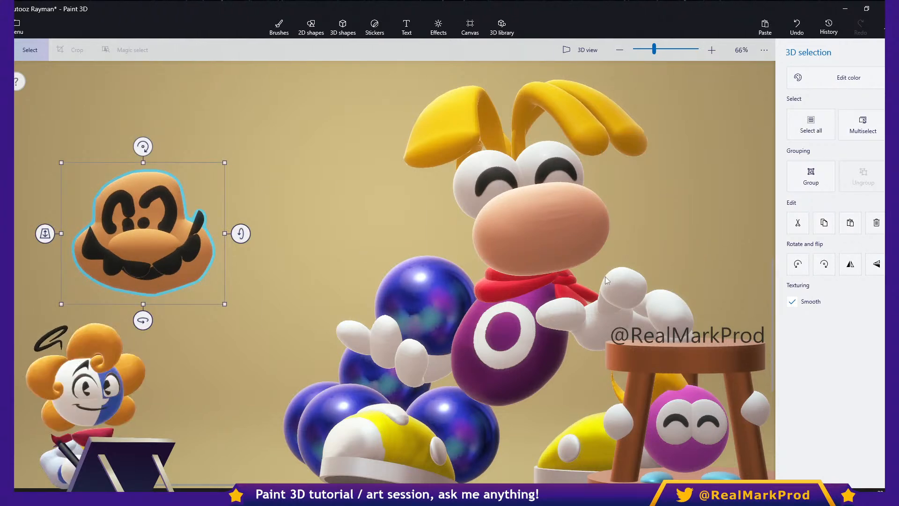
middle_click_drag(96, 258, 328, 302)
- Push the mustache back in depth behind the front of the nose and shrink it slightly
scroll(332, 303, "up", 4)
left_click(407, 325)
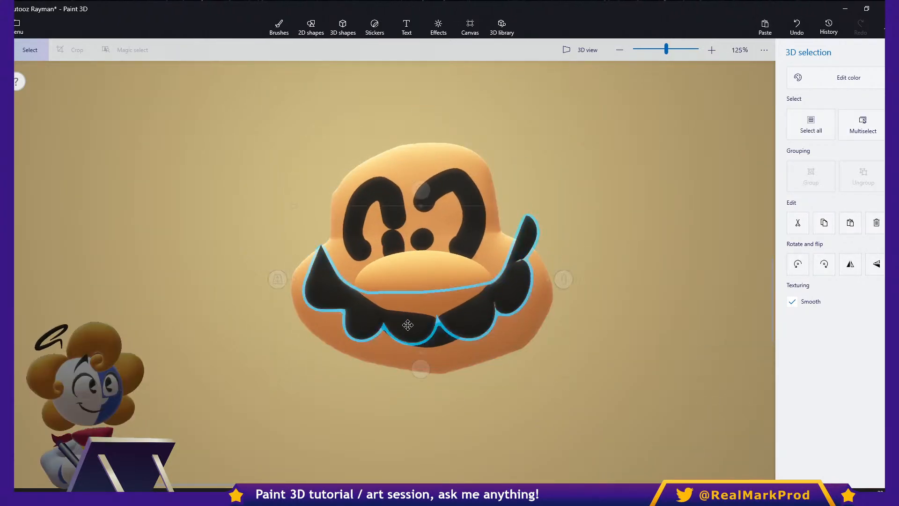
left_click_drag(278, 278, 312, 239)
left_click_drag(545, 283, 547, 283, "ctrl")
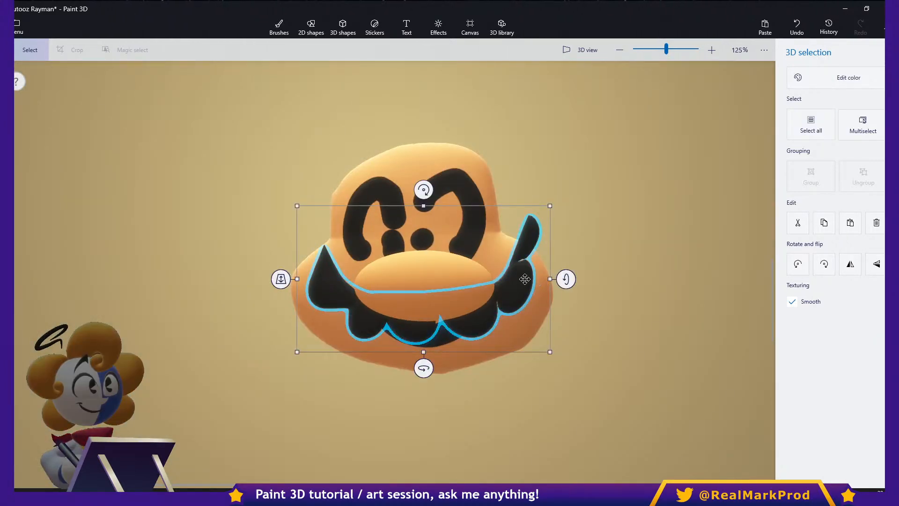
left_click_drag(551, 209, 544, 212)
- Narrow the sphere nose horizontally so it forms a rounder oval
left_click(472, 279)
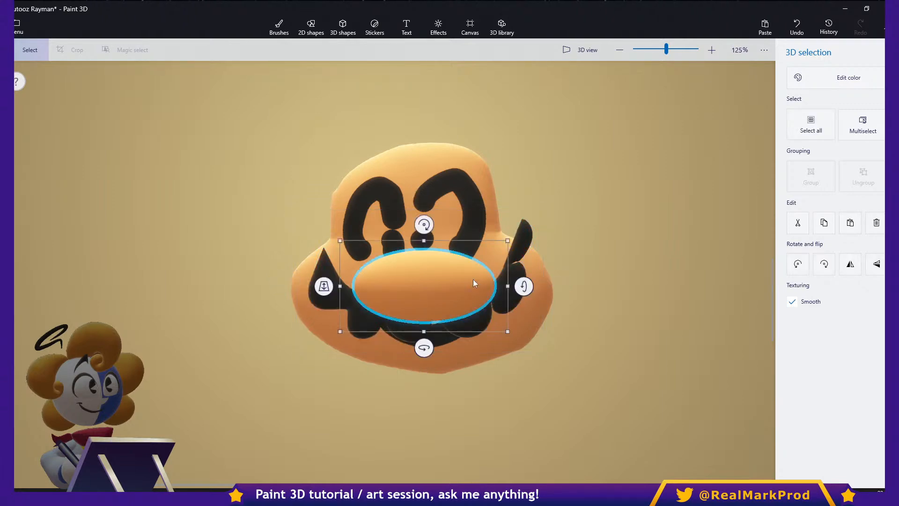
left_click_drag(509, 285, 490, 285, "ctrl")
middle_click_drag(512, 359, 606, 348)
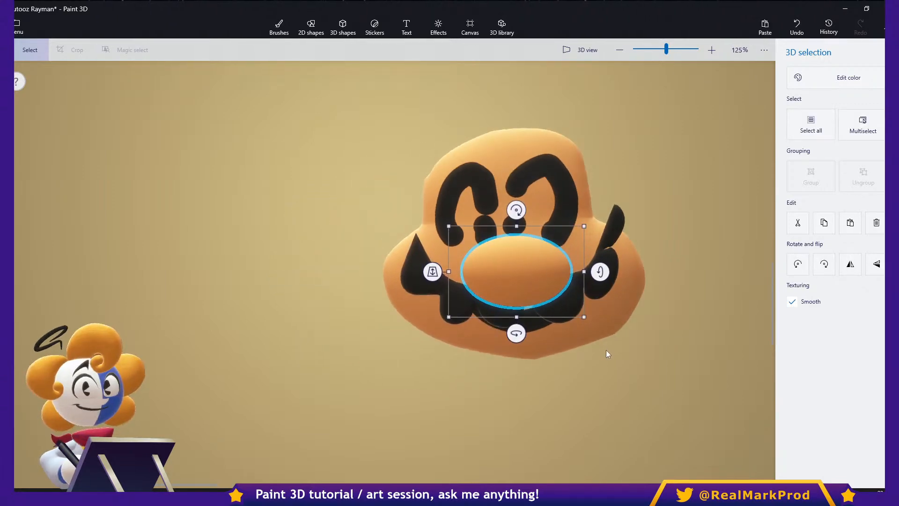
left_click(606, 349)
- In 3D view from the side, move the nose and the mustache forward from the doodle head
left_click(574, 55)
middle_click_drag(544, 318, 819, 343)
left_click(375, 252)
right_click_drag(357, 325, 492, 307)
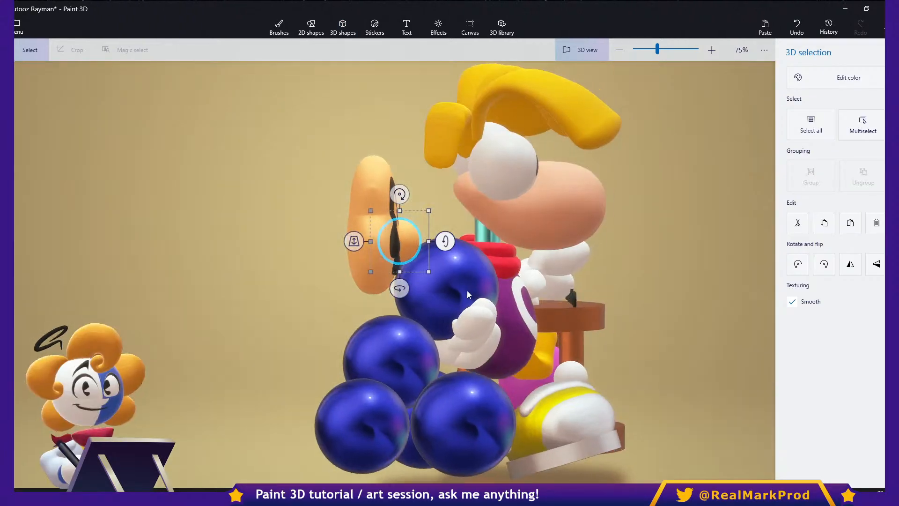
mouse_move(415, 245)
left_mouse_down("ctrl")
mouse_move(435, 242)
mouse_move(372, 243)
mouse_move(399, 248)
left_mouse_up("ctrl")
left_click(397, 258)
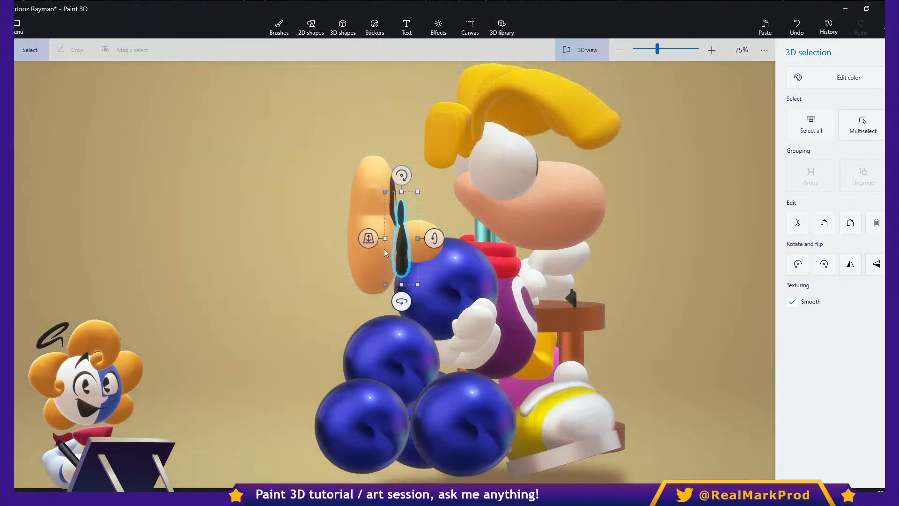
- Stretch the head's depth backward so it becomes rounded, check it from an angle, and leave 3D view
left_click(384, 260)
left_click_drag(335, 225, 251, 250, "ctrl")
mouse_move(373, 234)
left_mouse_down("ctrl")
mouse_move(344, 248)
mouse_move(367, 248)
left_mouse_up("ctrl")
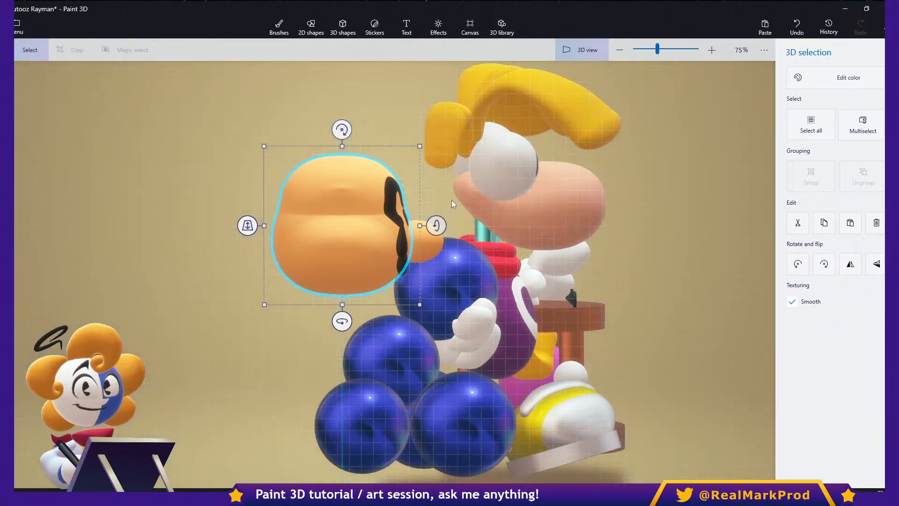
right_click_drag(490, 280, 467, 290)
scroll(503, 251, "up", 5)
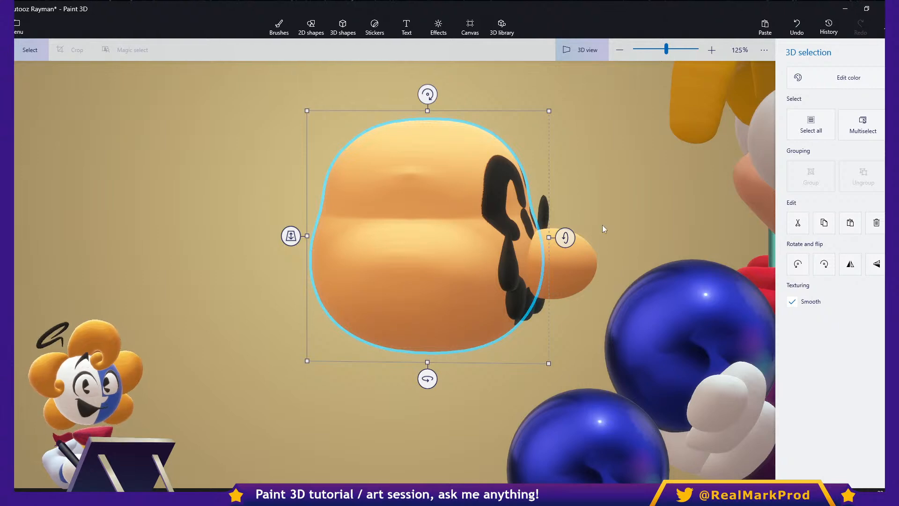
right_click_drag(616, 271, 520, 310)
left_click(583, 49)
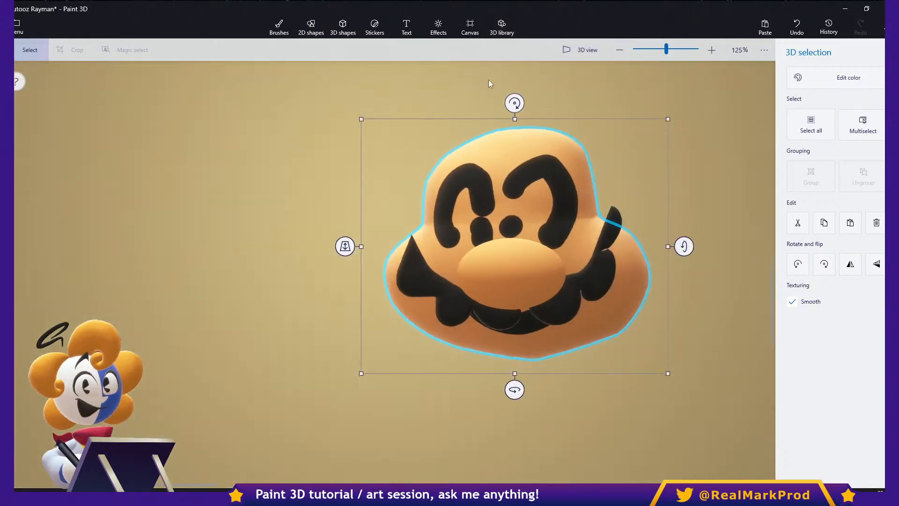
- Show the canvas and bring its empty area beside Rayman's hair into close view
left_click(469, 27)
left_click(798, 82)
mouse_move(553, 254)
middle_mouse_down()
mouse_move(598, 245)
mouse_move(338, 286)
middle_mouse_up()
middle_click_drag(696, 202, 557, 311)
scroll(580, 168, "up", 1)
- Set the Marker thickness to 5px and undo the thick test stroke on the canvas
left_click(279, 26)
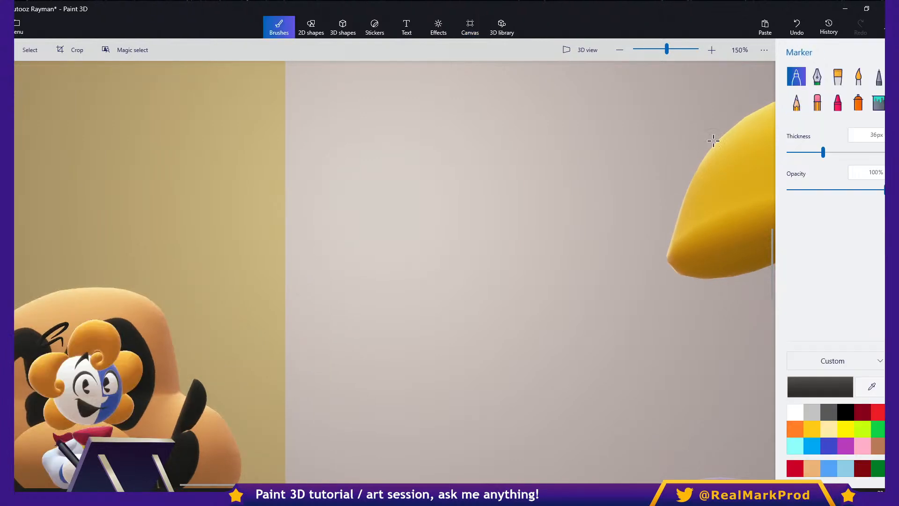
mouse_move(413, 249)
left_mouse_down()
mouse_move(458, 117)
mouse_move(534, 215)
left_mouse_up()
left_click(792, 152)
key("ctrl+z")
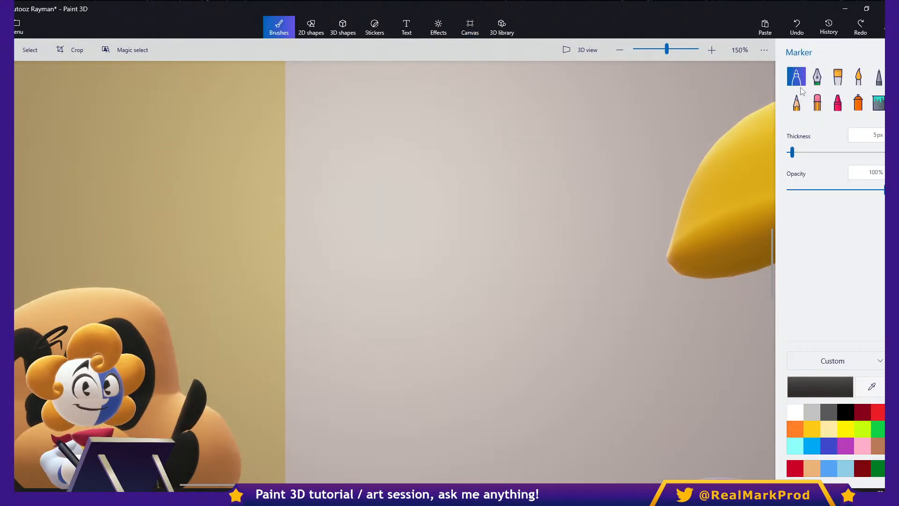
- Sketch a human head in profile with black Marker strokes: skull, brow, eye, nose, mouth, chin and jaw
mouse_move(359, 252)
left_mouse_down()
mouse_move(408, 114)
mouse_move(532, 185)
mouse_move(534, 211)
mouse_move(517, 208)
mouse_move(536, 230)
mouse_move(522, 241)
mouse_move(508, 236)
mouse_move(527, 232)
left_mouse_up()
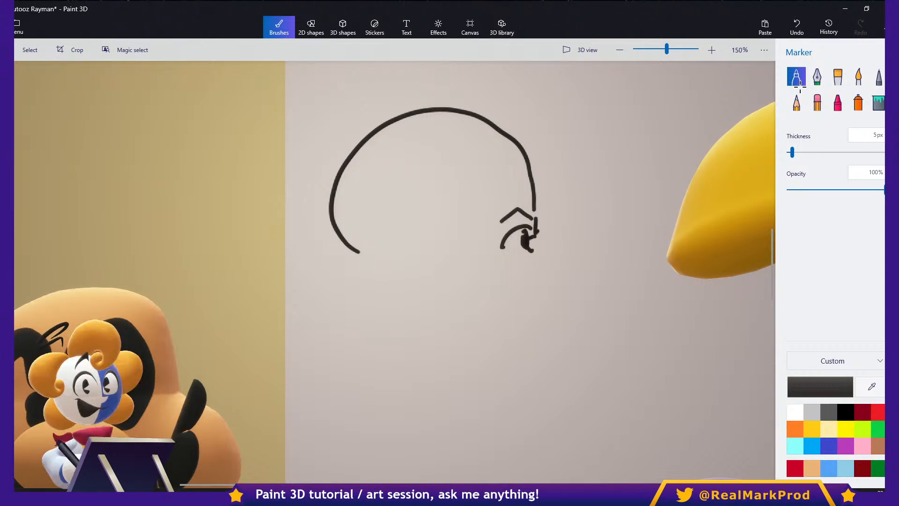
left_click_drag(551, 291, 530, 294)
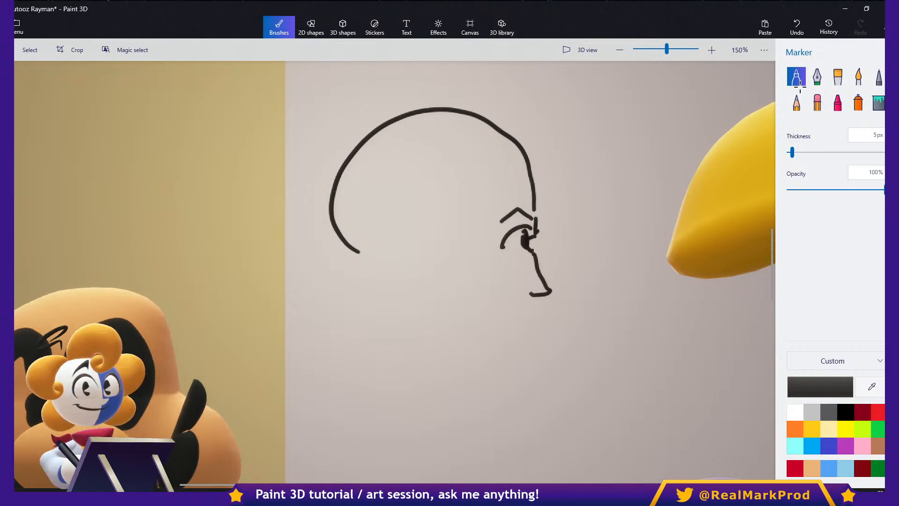
left_click_drag(519, 346, 490, 349)
key("ctrl+z")
mouse_move(529, 299)
left_mouse_down()
mouse_move(533, 333)
mouse_move(459, 371)
mouse_move(438, 366)
left_mouse_up()
mouse_move(398, 295)
left_mouse_down()
mouse_move(407, 323)
mouse_move(471, 371)
left_mouse_up()
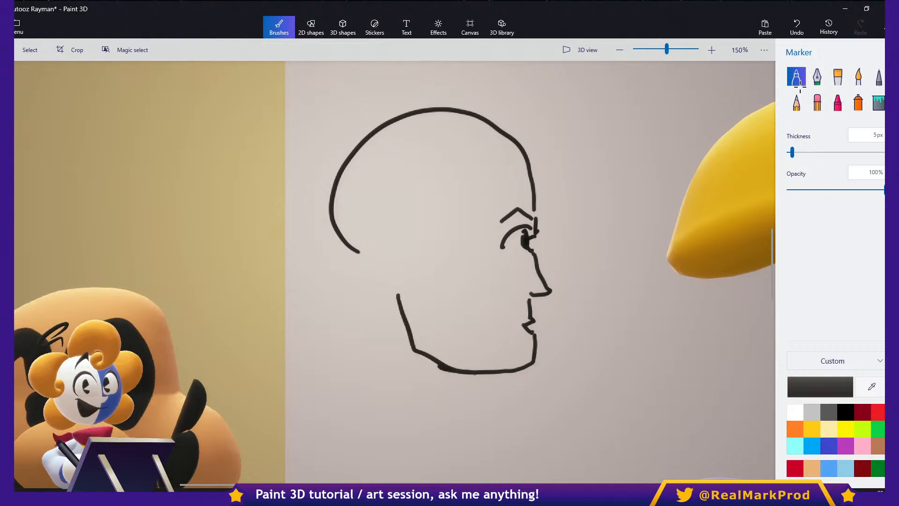
- Add the ear, both neck lines, a thicker eyebrow, the lower eyelid and the inner ear detail to the profile sketch
mouse_move(419, 243)
left_mouse_down()
mouse_move(383, 223)
mouse_move(411, 302)
left_mouse_up()
left_click_drag(370, 276, 357, 407)
left_click_drag(482, 375, 496, 459)
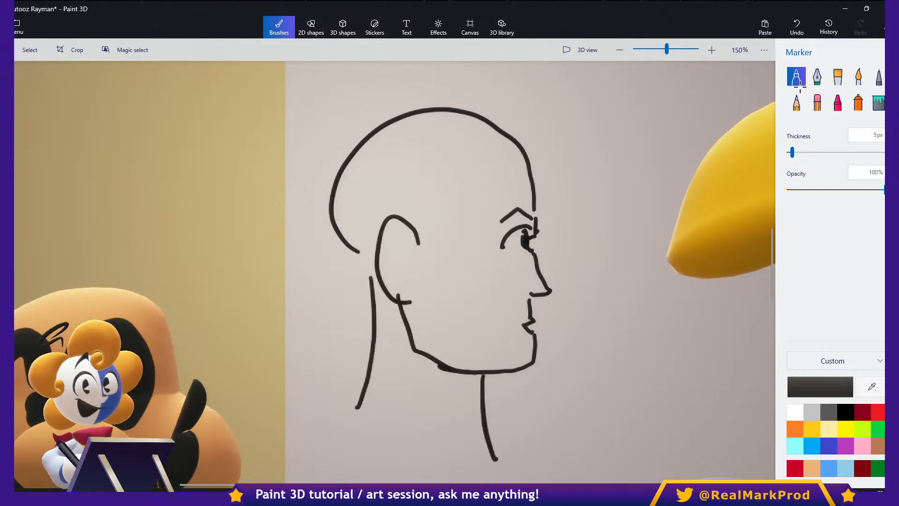
left_click_drag(523, 206, 491, 227)
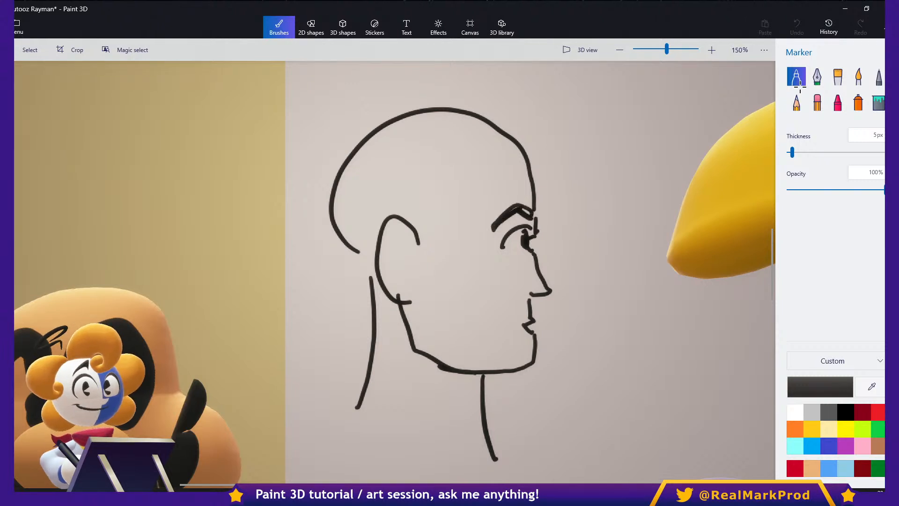
left_click_drag(395, 242, 412, 275)
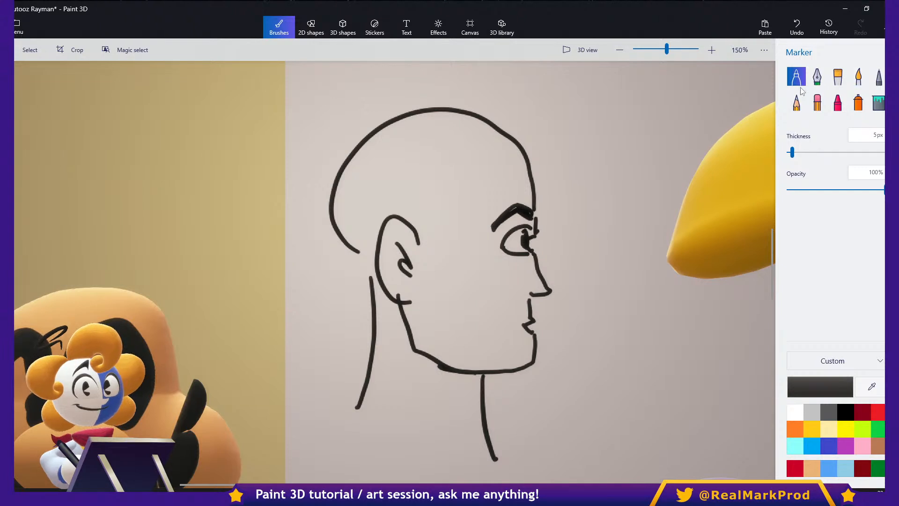
- Color the profile's nose red and scribble over its ear in indigo
left_click(878, 412)
mouse_move(532, 256)
left_mouse_down()
mouse_move(532, 293)
mouse_move(543, 288)
left_mouse_up()
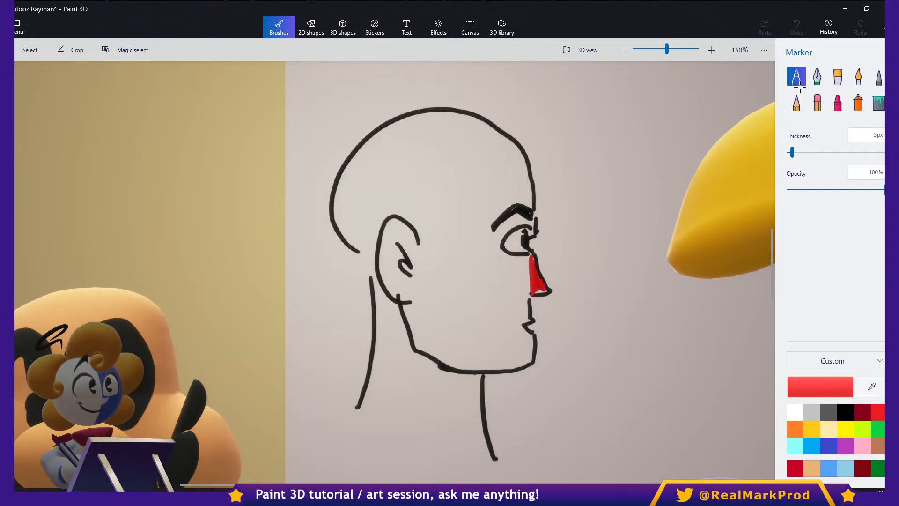
left_click(828, 446)
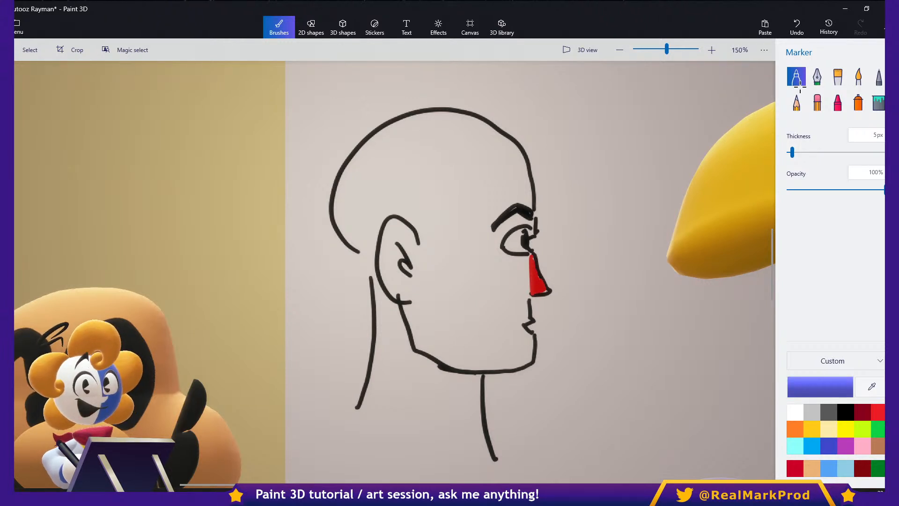
mouse_move(399, 218)
left_mouse_down()
mouse_move(392, 257)
mouse_move(406, 294)
left_mouse_up()
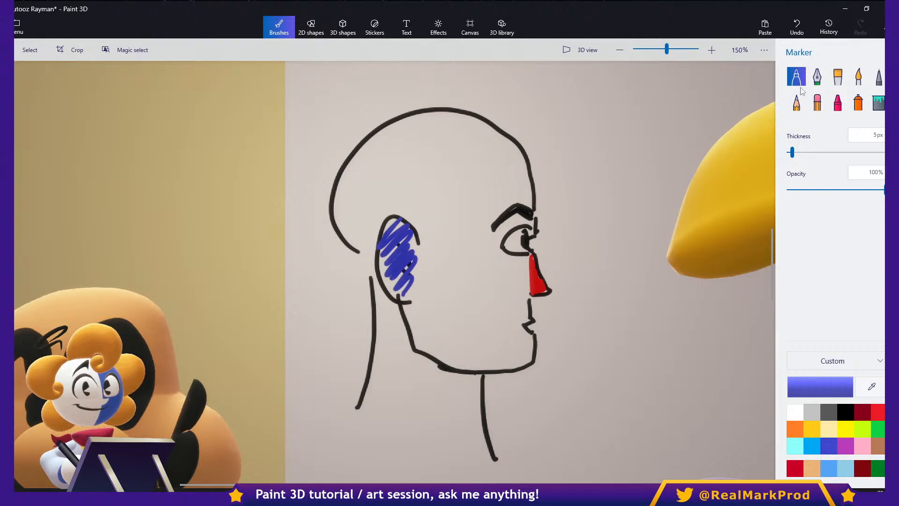
- Shade the profile's skull and cheek with green Marker scribbles, then switch to the selection tool
left_click(878, 428)
mouse_move(367, 248)
left_mouse_down()
mouse_move(393, 211)
mouse_move(356, 164)
mouse_move(456, 127)
mouse_move(411, 208)
left_mouse_up()
mouse_move(515, 171)
left_mouse_down()
mouse_move(436, 238)
mouse_move(505, 292)
mouse_move(430, 335)
mouse_move(522, 348)
left_mouse_up()
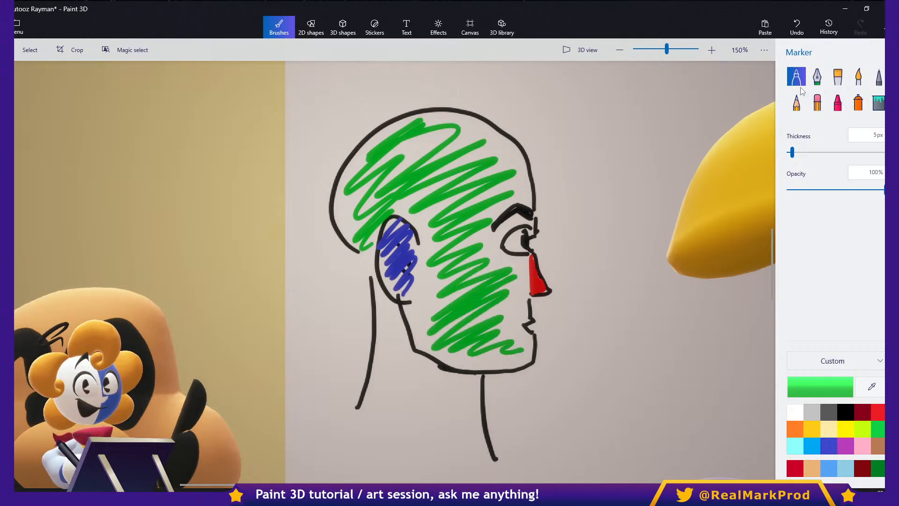
left_click(30, 50)
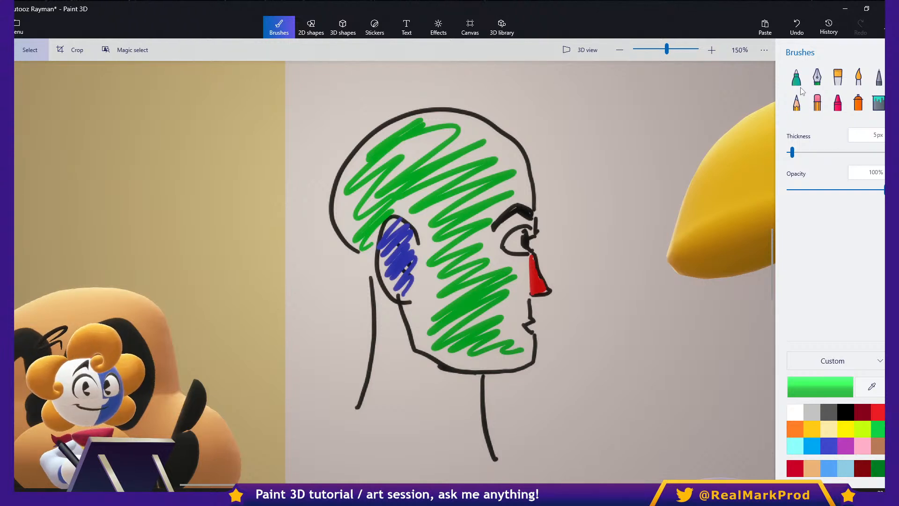
left_click(343, 27)
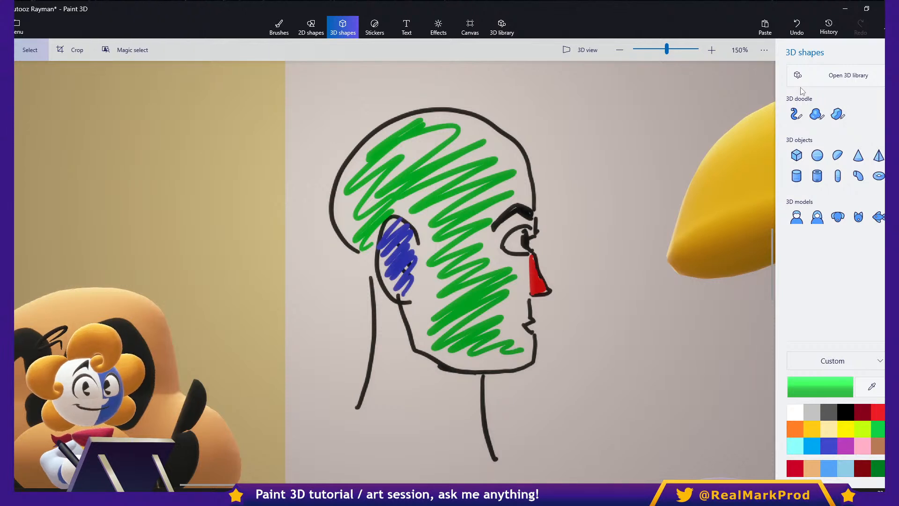
left_click(817, 114)
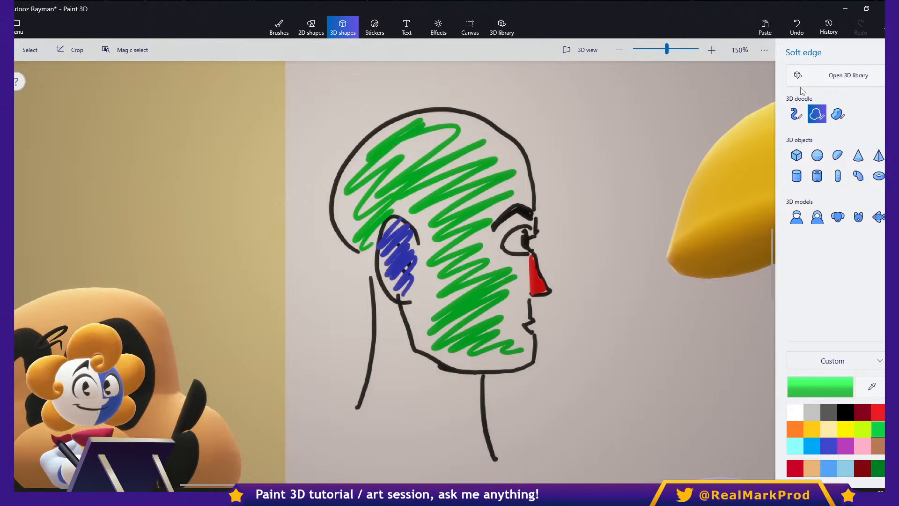
left_click(279, 27)
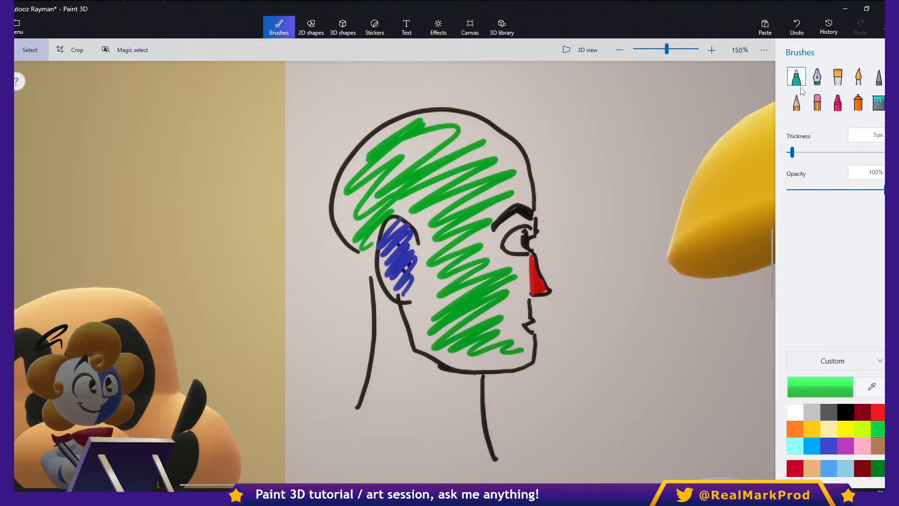
- Sketch a second, smaller round cartoon head beside the profile's forehead with the black Marker: ear, eye, eyebrow, mouth and dotted nose
left_click(796, 77)
left_click(845, 412)
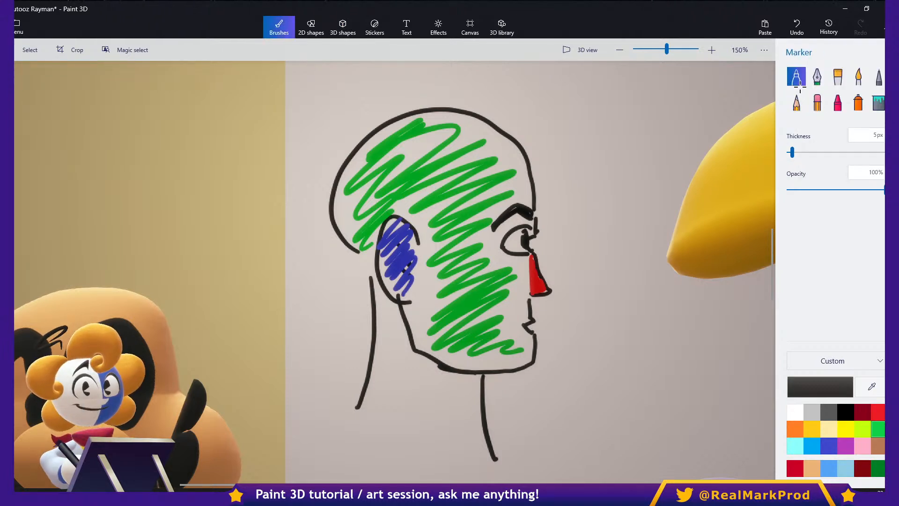
mouse_move(623, 107)
left_mouse_down()
mouse_move(627, 144)
mouse_move(647, 140)
left_mouse_up()
left_click_drag(654, 142, 665, 151)
left_click_drag(665, 161, 663, 159)
left_click_drag(654, 173, 652, 175)
mouse_move(645, 174)
left_mouse_down()
mouse_move(627, 161)
mouse_move(644, 173)
mouse_move(648, 192)
mouse_move(630, 210)
mouse_move(591, 219)
mouse_move(550, 202)
mouse_move(519, 153)
mouse_move(553, 94)
mouse_move(615, 103)
mouse_move(628, 122)
mouse_move(607, 154)
left_mouse_up()
mouse_move(624, 120)
left_mouse_down()
mouse_move(617, 149)
mouse_move(552, 149)
mouse_move(576, 178)
left_mouse_up()
mouse_move(630, 169)
left_mouse_down()
mouse_move(625, 191)
mouse_move(641, 200)
mouse_move(627, 201)
left_mouse_up()
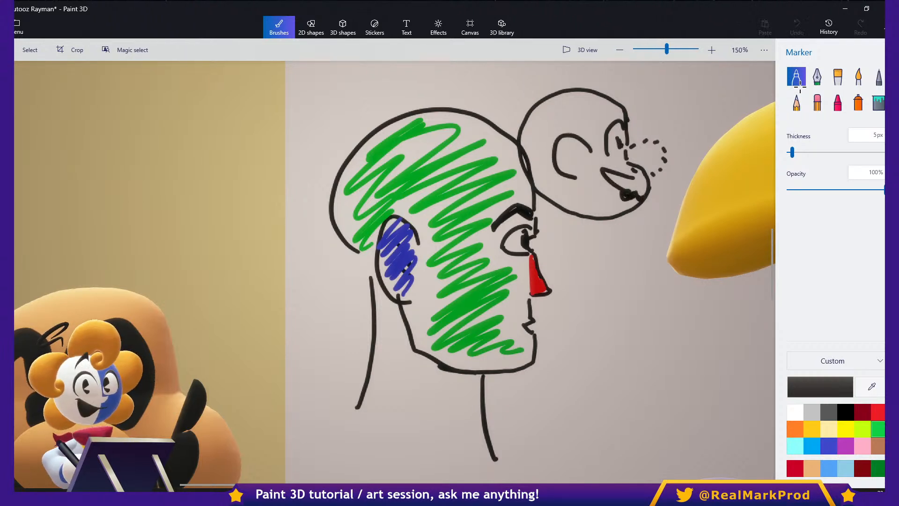
left_click_drag(569, 149, 580, 162)
mouse_move(602, 123)
left_mouse_down()
mouse_move(617, 101)
mouse_move(629, 120)
left_mouse_up()
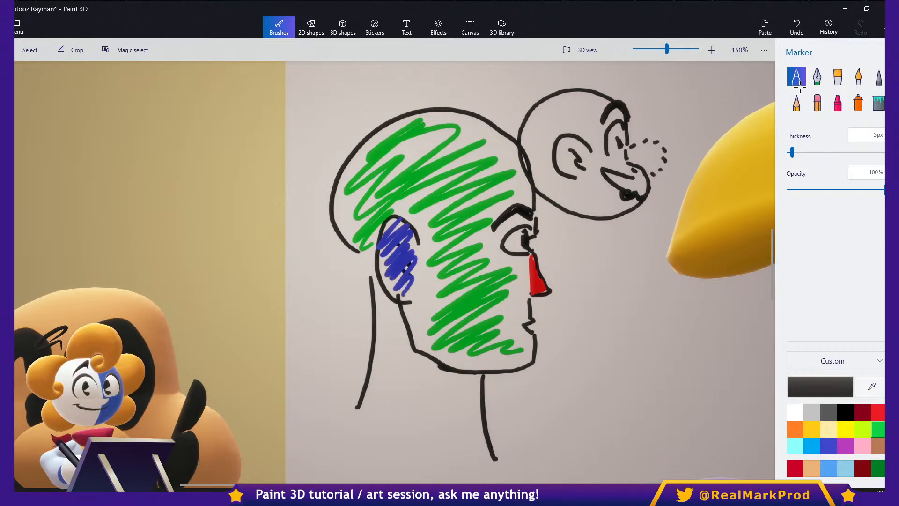
- Trace the small cartoon head's outline as a black soft-edge 3D doodle
left_click(342, 27)
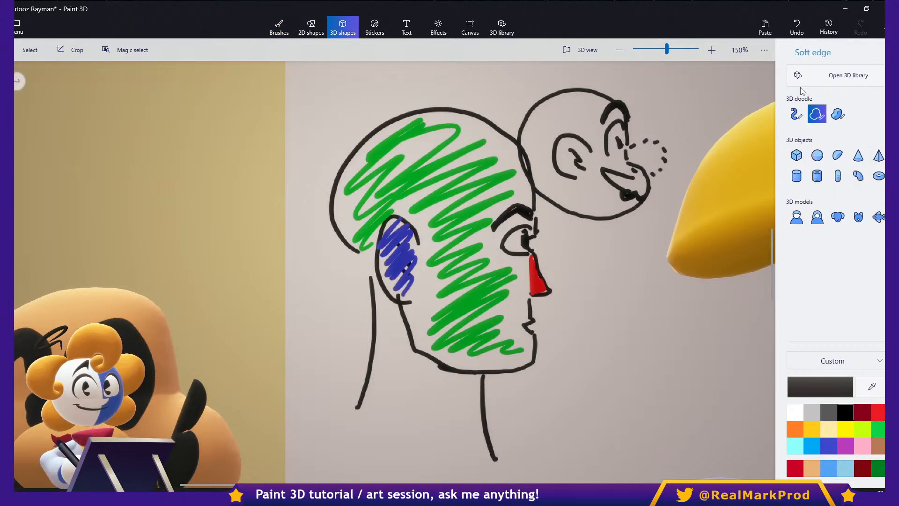
left_click_drag(631, 159, 628, 147)
mouse_move(600, 92)
left_mouse_down()
mouse_move(543, 107)
mouse_move(524, 136)
mouse_move(571, 206)
mouse_move(618, 213)
mouse_move(635, 202)
mouse_move(631, 160)
left_mouse_up()
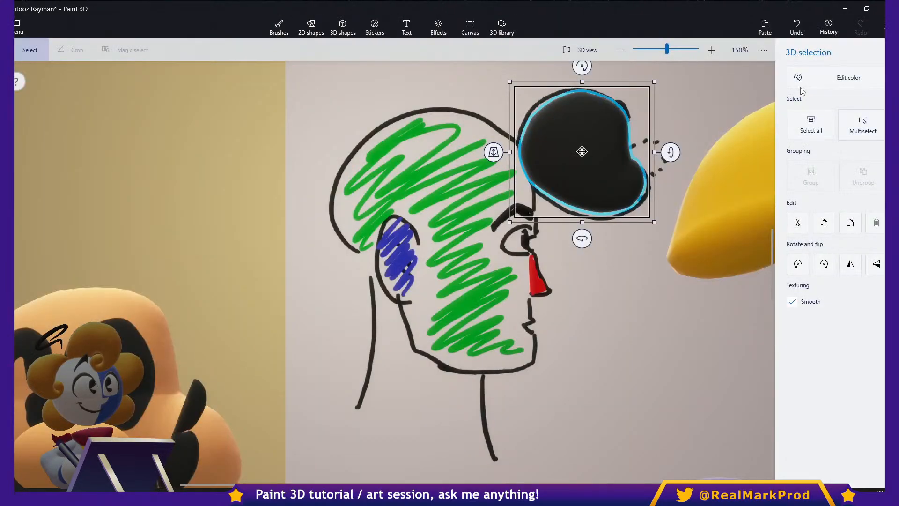
- Recolor the 3D head shape with the orange skin tone sampled from the doodle face and move it above that face
left_click(801, 88)
left_click(752, 120)
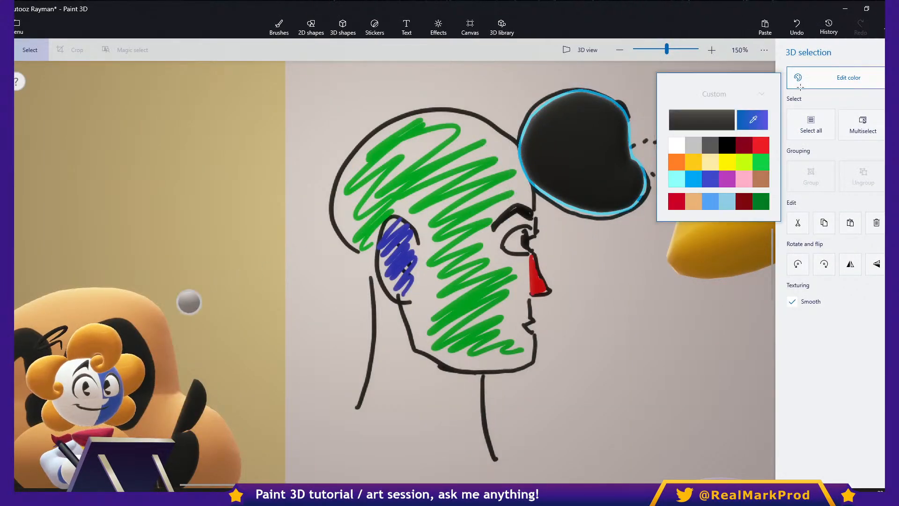
left_click(207, 293)
left_click_drag(582, 152, 212, 168)
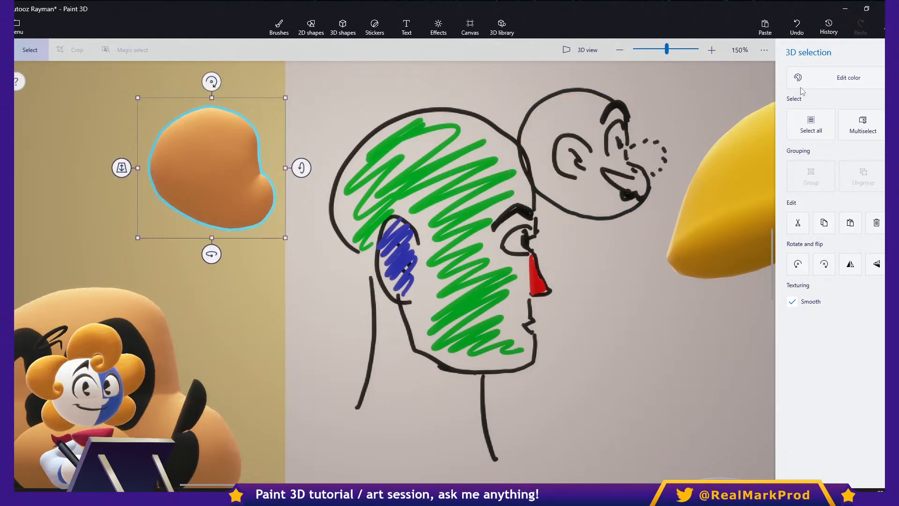
- Reposition the orange head shape above the doodle face and rotate it to show its volume from other angles
left_click_drag(248, 485, 169, 485)
mouse_move(648, 254)
left_mouse_down("shift")
mouse_move(594, 252)
mouse_move(643, 255)
left_mouse_up("shift")
left_click_drag(696, 168, 770, 180, "shift")
left_click_drag(634, 198, 475, 199, "shift")
left_click_drag(491, 254, 532, 255)
left_click(533, 262)
left_click(491, 174)
left_click(632, 187)
- Turn the orange head shape to face the front, then cut it from the canvas
left_click(816, 155)
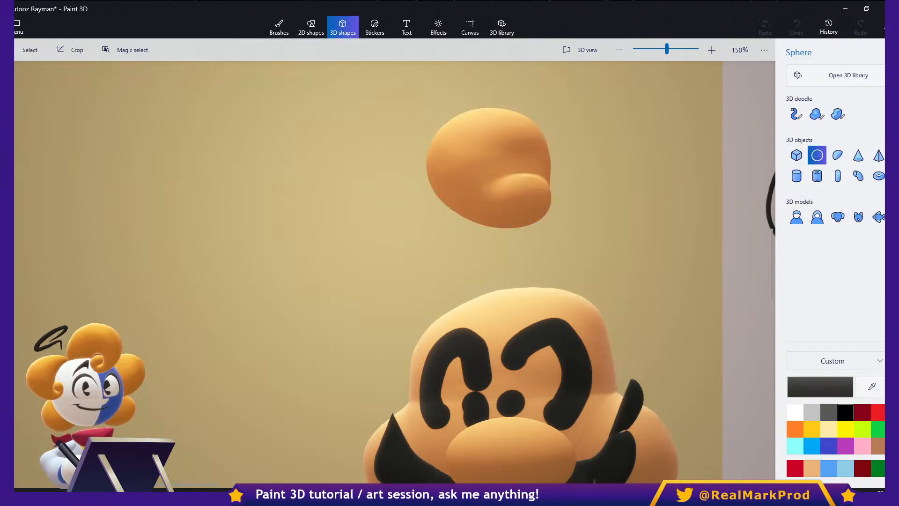
left_click(490, 169)
mouse_move(493, 255)
left_mouse_down()
mouse_move(428, 252)
mouse_move(493, 254)
left_mouse_up()
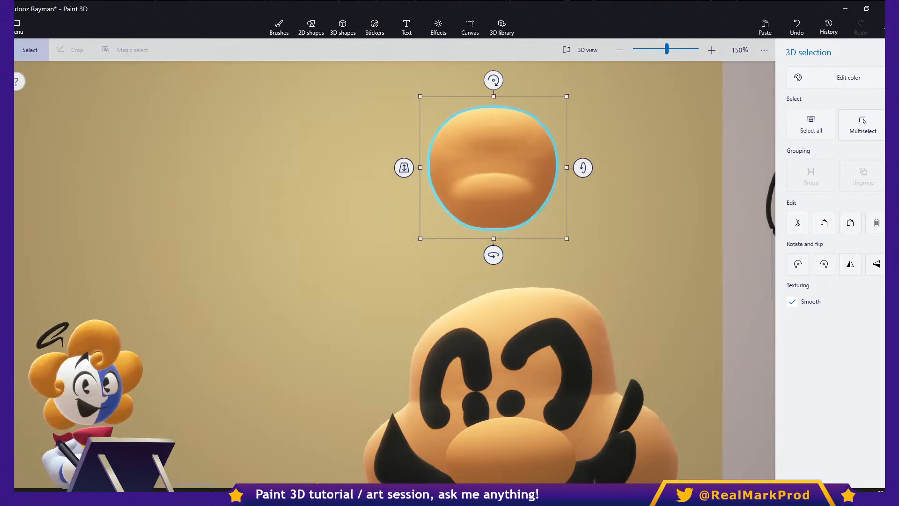
key("ctrl+x")
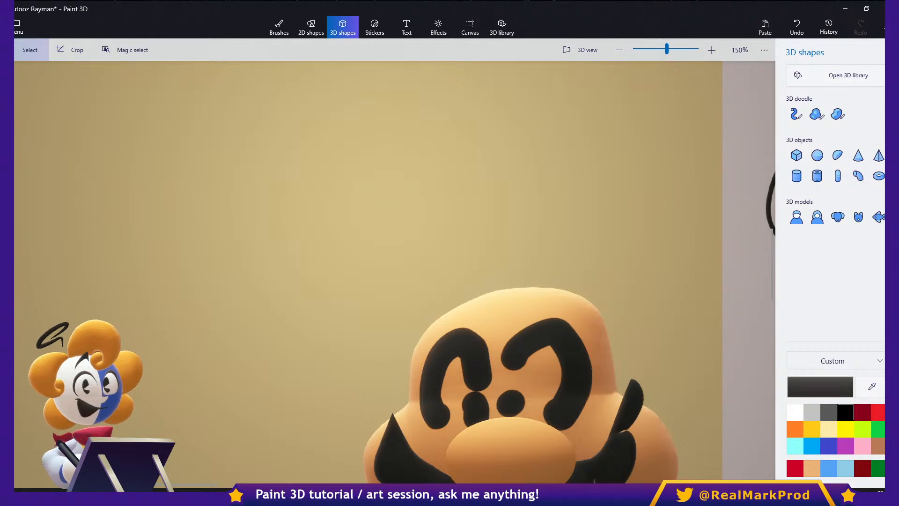
- Examine the doodle face and its selected beard piece alongside the two head sketches
middle_click_drag(604, 268, 480, 154)
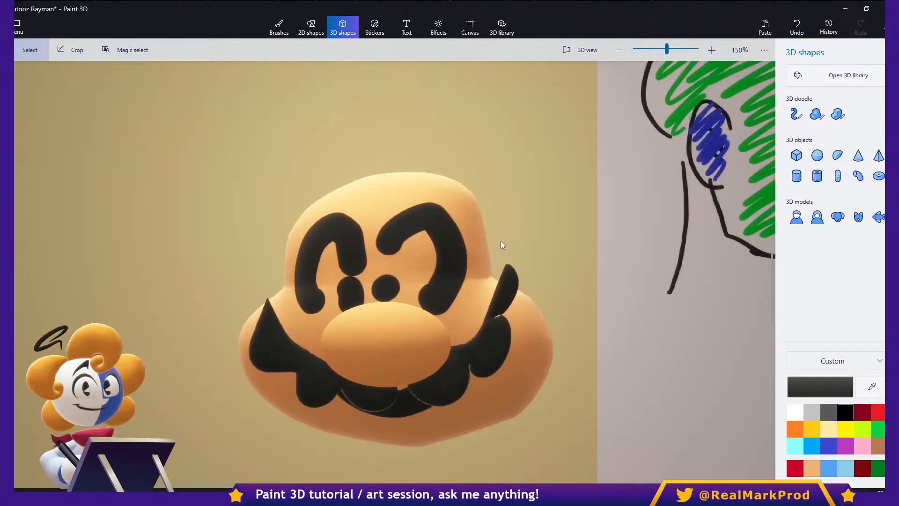
left_click(503, 306)
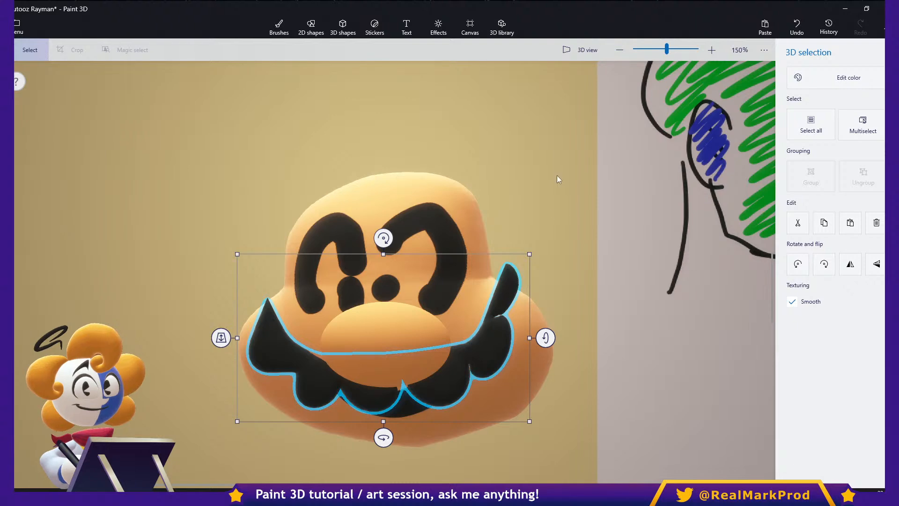
middle_click_drag(557, 183, 451, 291)
mouse_move(490, 258)
middle_mouse_down()
mouse_move(490, 241)
mouse_move(521, 244)
middle_mouse_up()
middle_click_drag(615, 246, 372, 274)
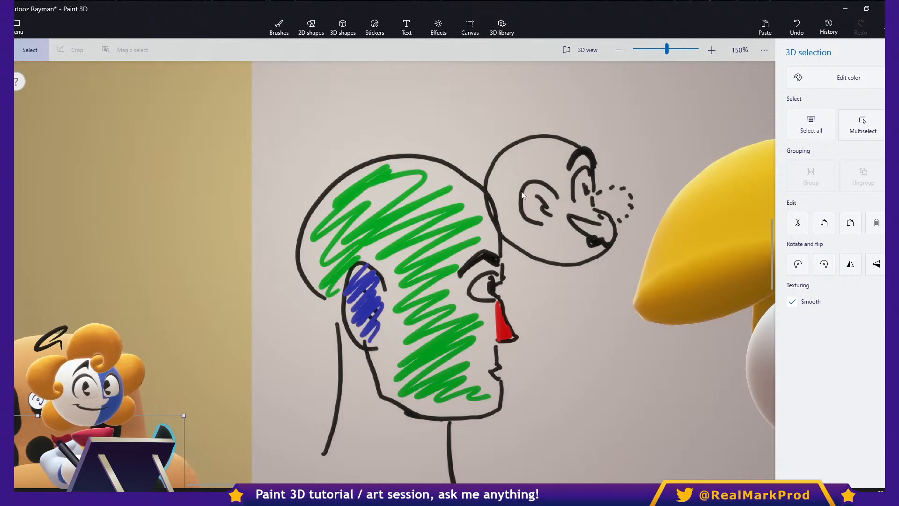
scroll(505, 176, "down", 5)
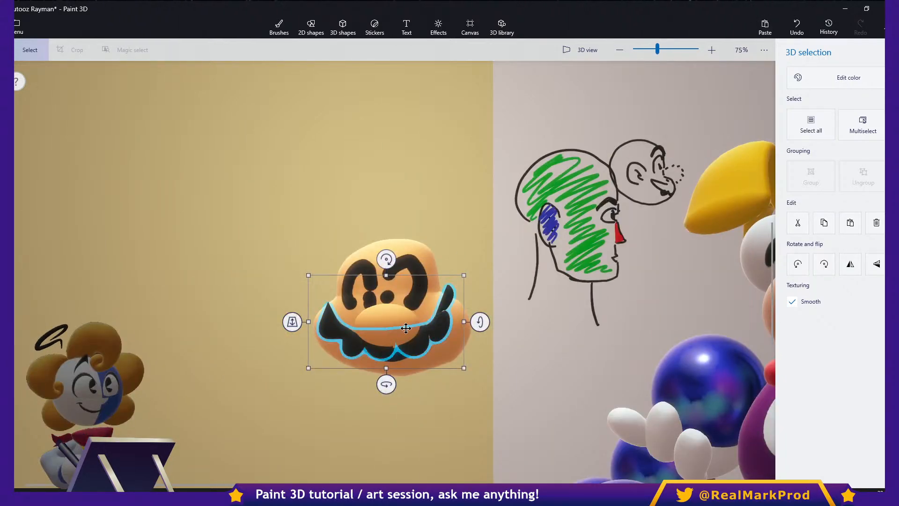
left_click(420, 325)
left_click(439, 326, "ctrl")
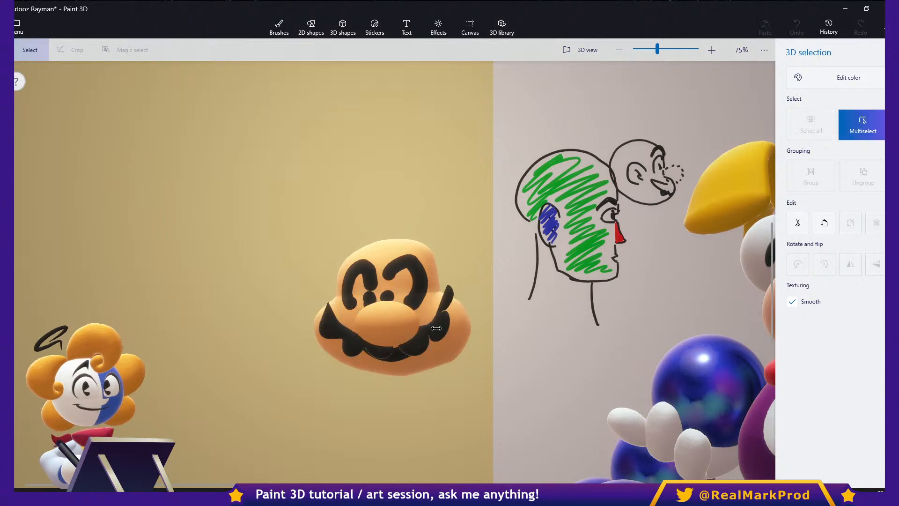
left_click(434, 328)
left_click(493, 326)
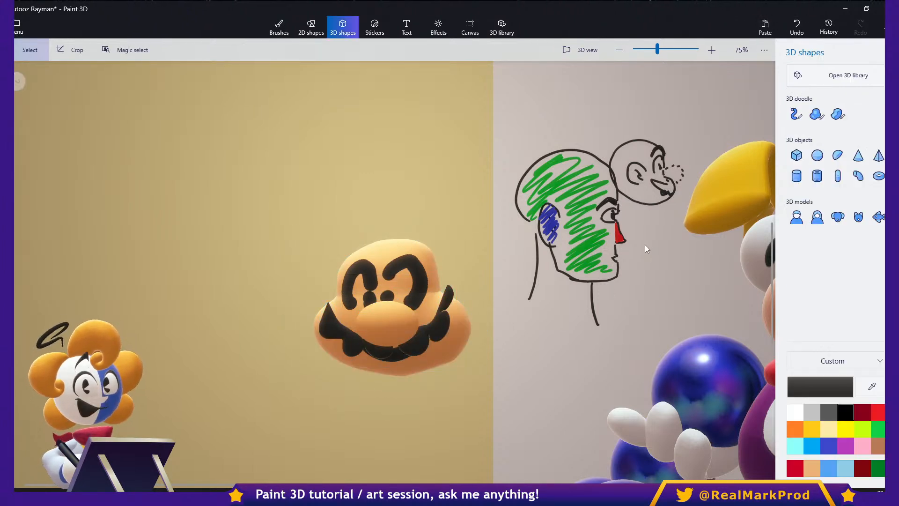
- Trace the large profile sketch's skull, face and jaw as a black soft-edge 3D doodle
mouse_move(633, 335)
left_mouse_down()
mouse_move(518, 110)
mouse_move(519, 93)
left_mouse_up()
left_click(587, 75)
mouse_move(569, 201)
middle_mouse_down()
mouse_move(513, 211)
mouse_move(496, 262)
mouse_move(506, 253)
middle_mouse_up()
scroll(507, 257, "up", 5)
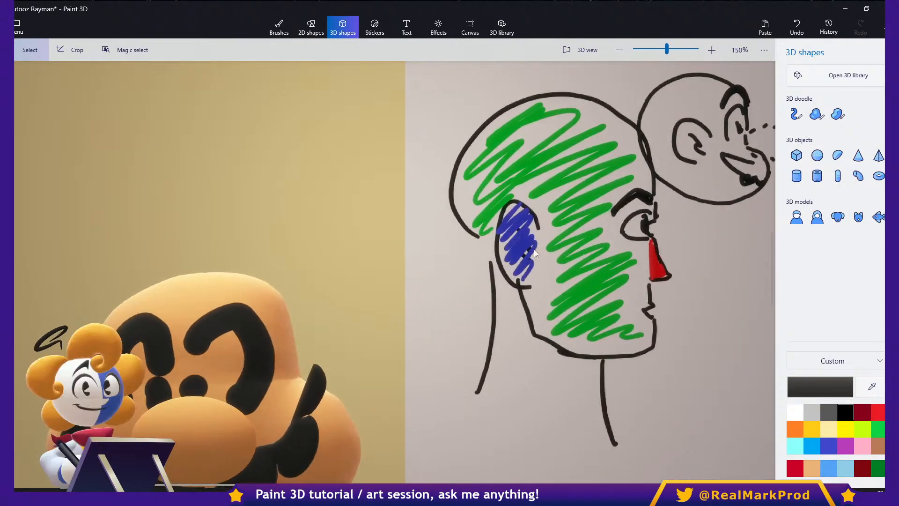
left_click(816, 113)
mouse_move(442, 268)
left_mouse_down()
mouse_move(406, 210)
mouse_move(582, 162)
mouse_move(602, 217)
left_mouse_up()
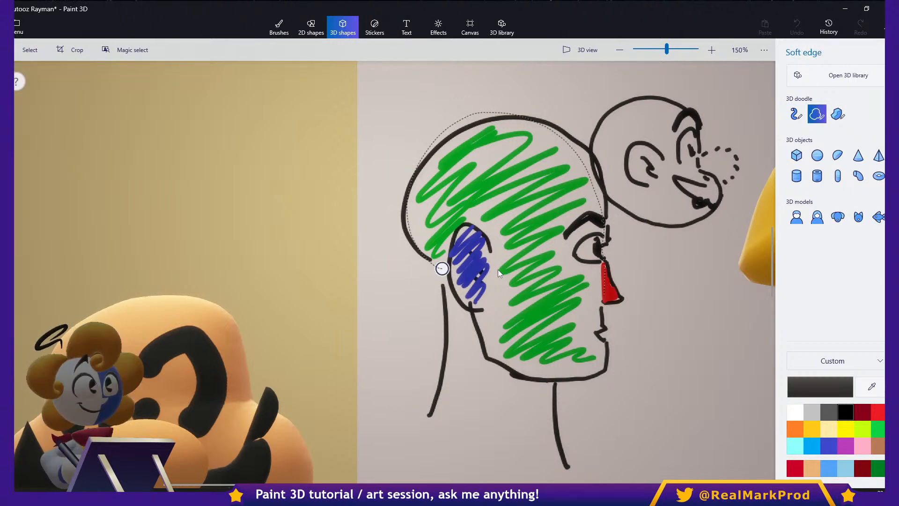
mouse_move(604, 340)
left_mouse_down()
mouse_move(555, 382)
mouse_move(475, 323)
mouse_move(442, 268)
left_mouse_up()
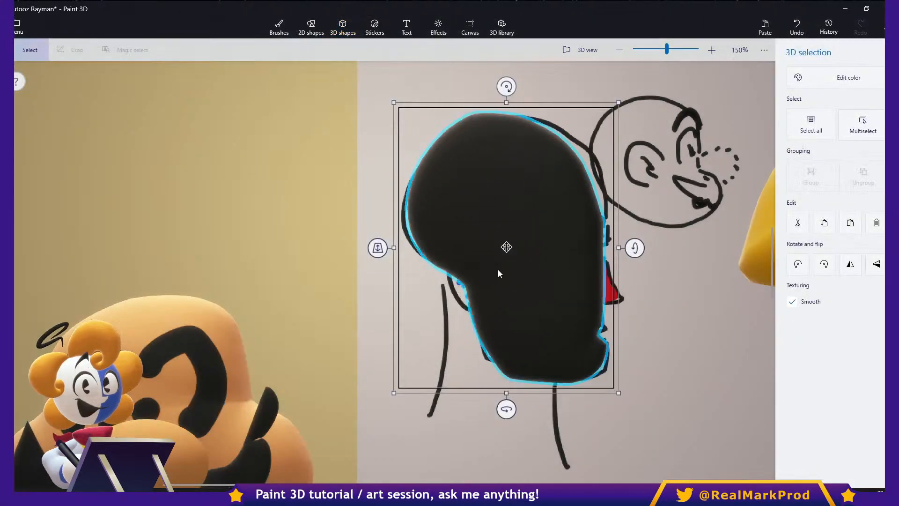
- Rotate the black 3D head shape to face the front and move it off the sketch, over the doodle face
left_click_drag(506, 409, 403, 409, "ctrl")
key("ctrl+z")
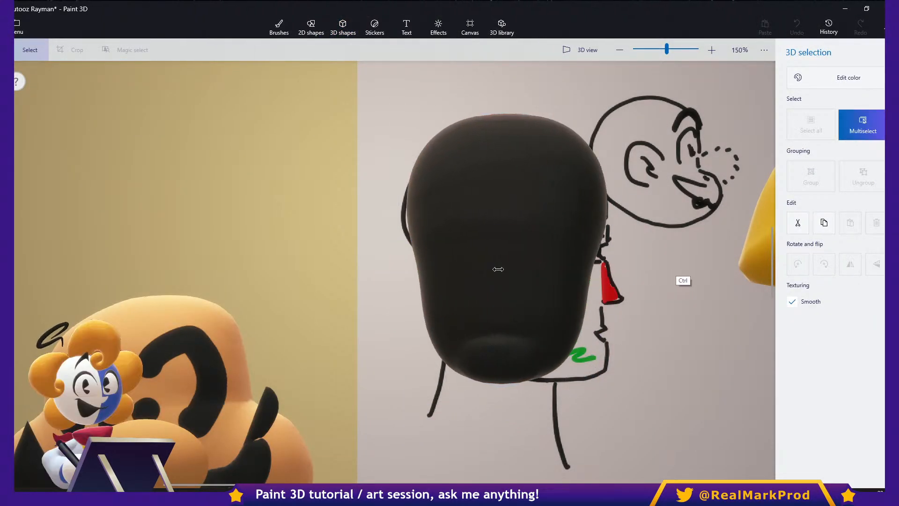
left_click_drag(499, 269, 239, 273)
- Create a second black soft-edge 3D head shape over the profile sketch and rotate it to face the front
left_click(342, 27)
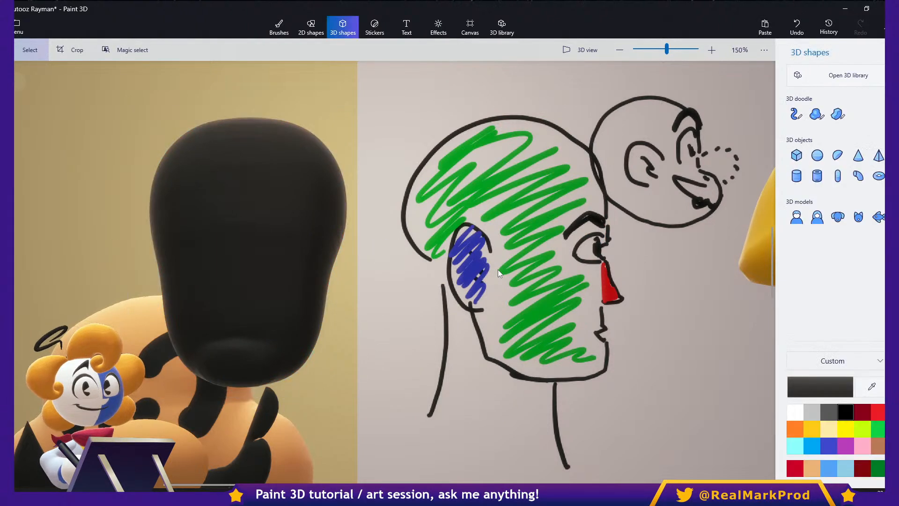
left_click(816, 113)
left_click_drag(494, 270, 472, 251)
mouse_move(473, 215)
left_mouse_down()
mouse_move(655, 117)
mouse_move(645, 356)
mouse_move(501, 339)
mouse_move(494, 271)
left_mouse_up()
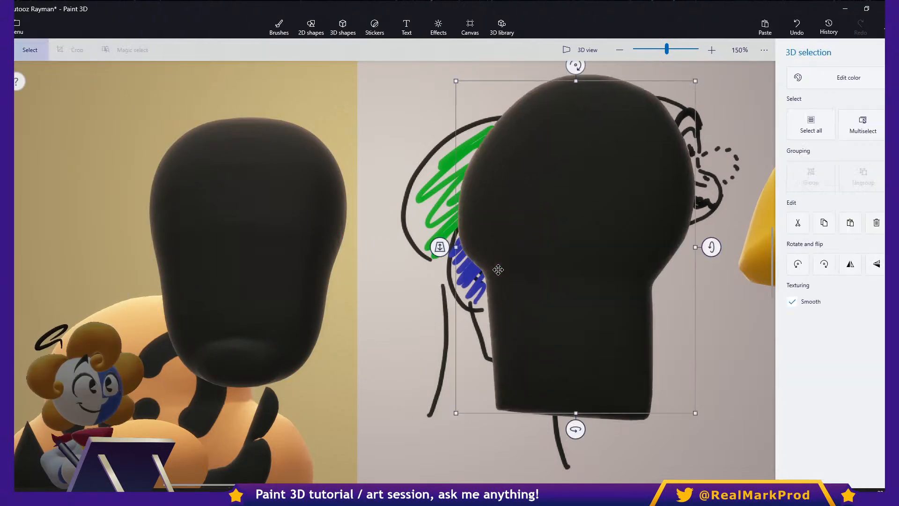
left_click_drag(574, 427, 686, 428, "ctrl")
left_click_drag(640, 246, 685, 254, "ctrl")
- Rotate the first black head shape to its side view, then delete both black head shapes
left_click(248, 253)
left_click_drag(247, 414, 351, 419)
left_click(498, 270)
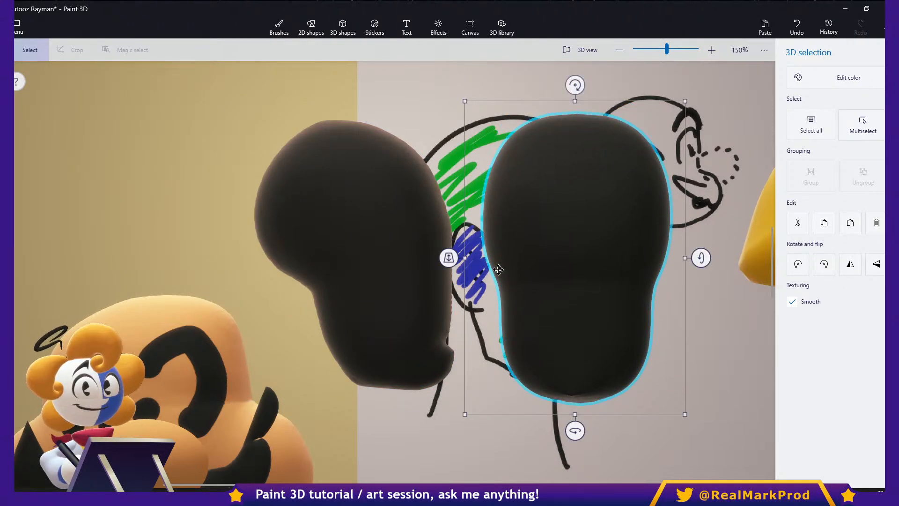
key("Delete")
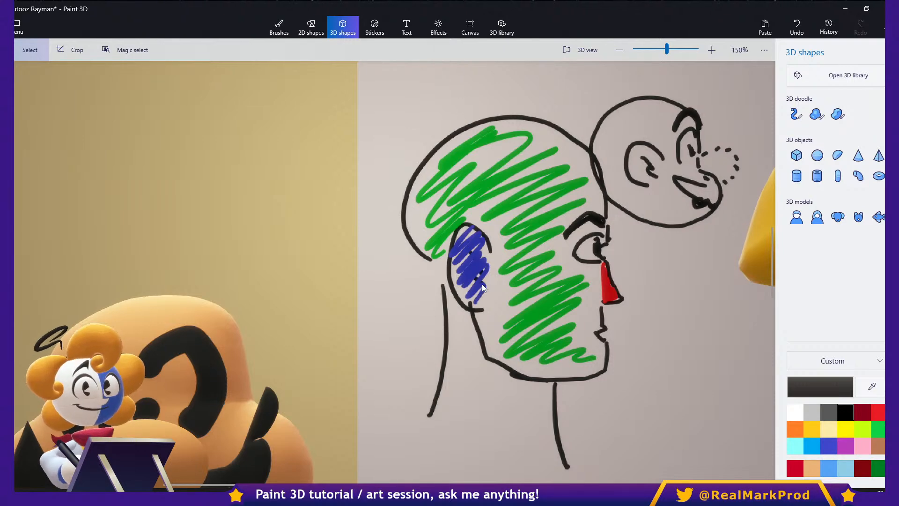
scroll(504, 256, "down", 5)
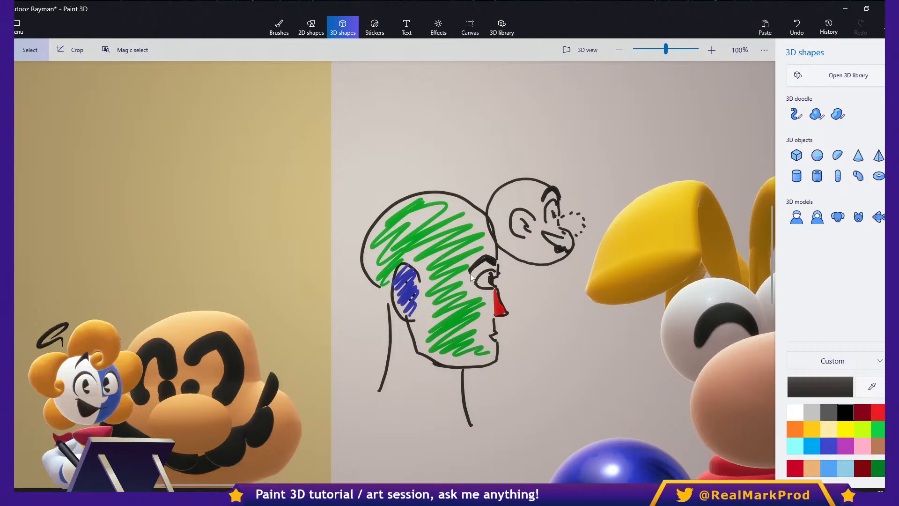
scroll(470, 273, "down", 3)
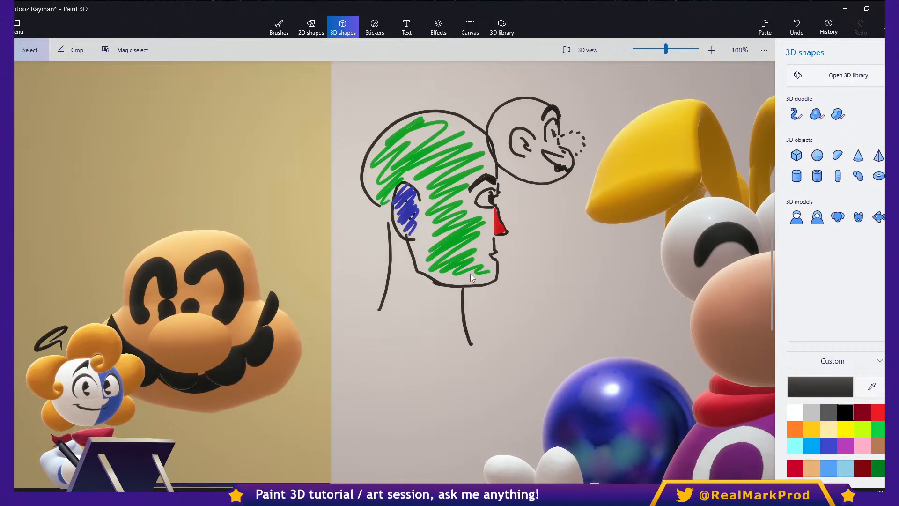
scroll(469, 274, "right", 8)
scroll(470, 273, "left", 5)
left_click_drag(425, 276, 484, 333)
left_click(470, 274)
left_click_drag(406, 250, 470, 336)
left_click(470, 274)
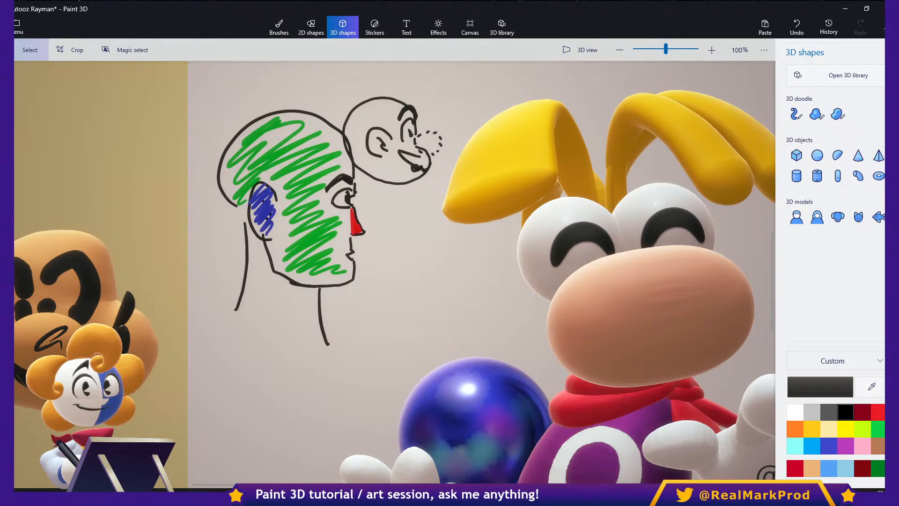
- Start saving an image copy in PNG format and turn on 3D view for adjusting its angle and framing
left_click(21, 27)
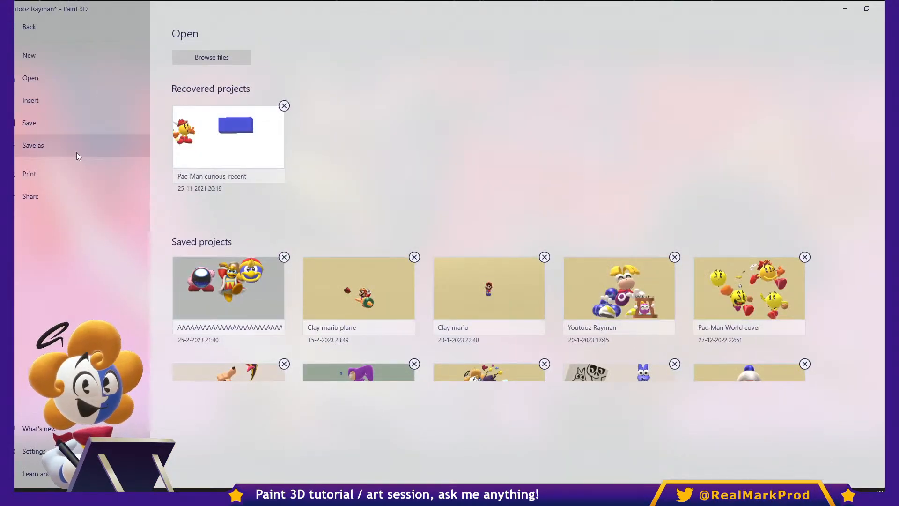
left_click(76, 151)
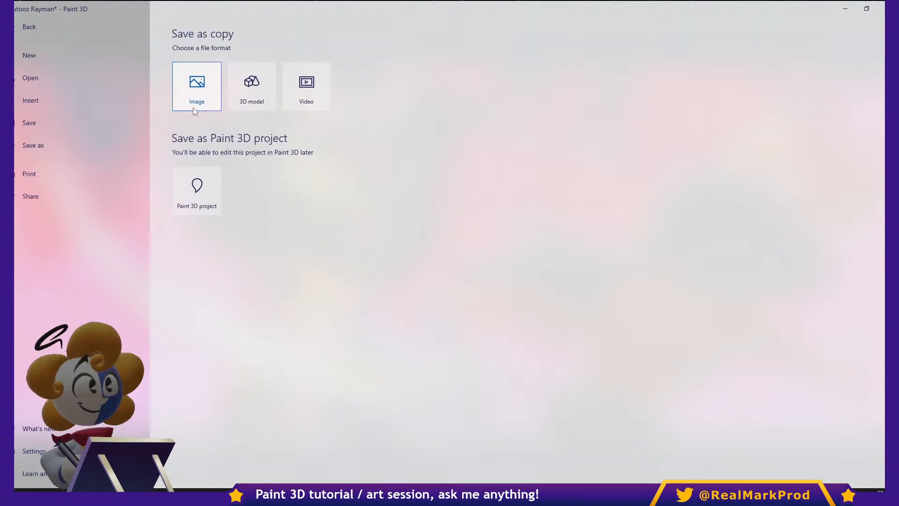
left_click(195, 108)
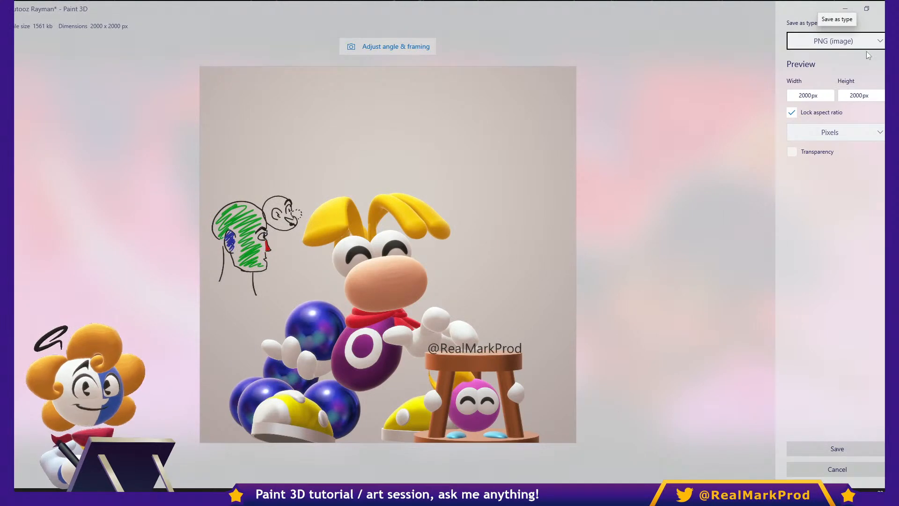
left_click(861, 46)
left_click(849, 40)
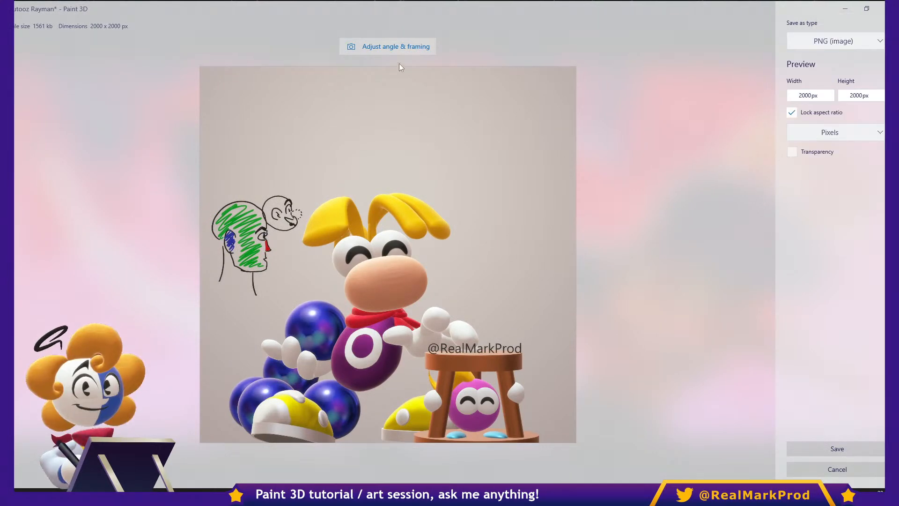
left_click(395, 49)
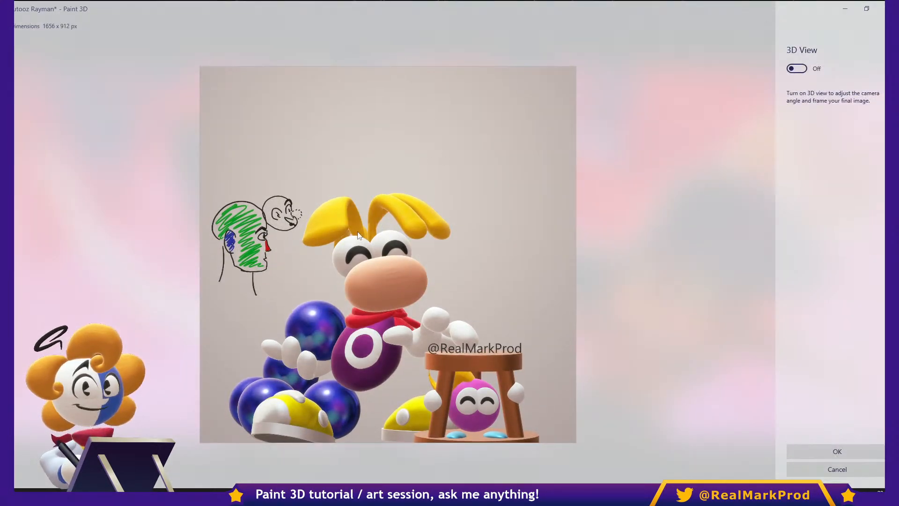
left_click(796, 68)
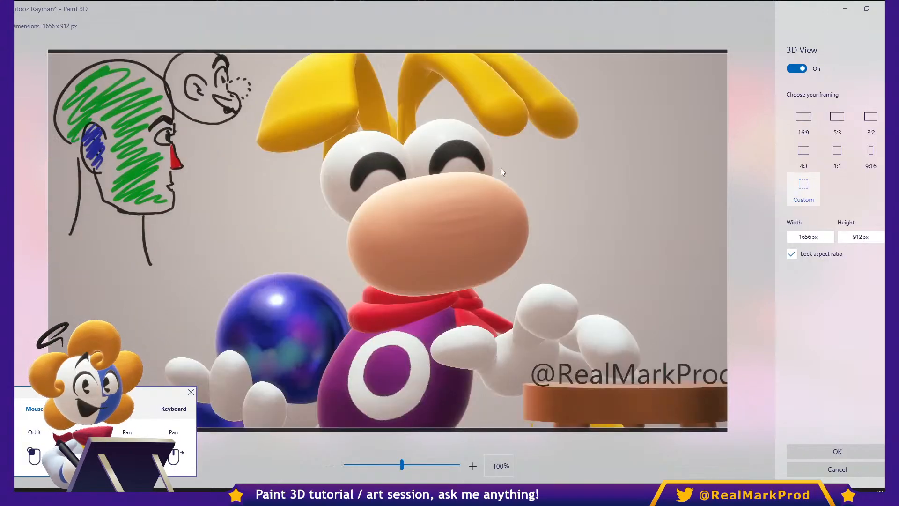
- Orbit and pan the image export's view to fit the Rayman scene, choose 1:1 framing and apply it
right_click_drag(496, 170, 514, 197)
scroll(514, 197, "down", 1)
left_click_drag(538, 199, 620, 232)
left_click(832, 159)
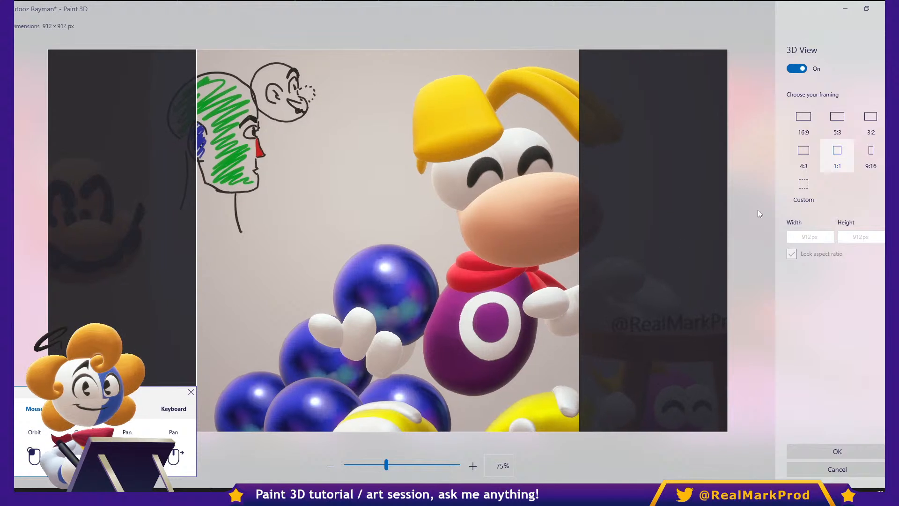
left_click_drag(488, 252, 460, 247)
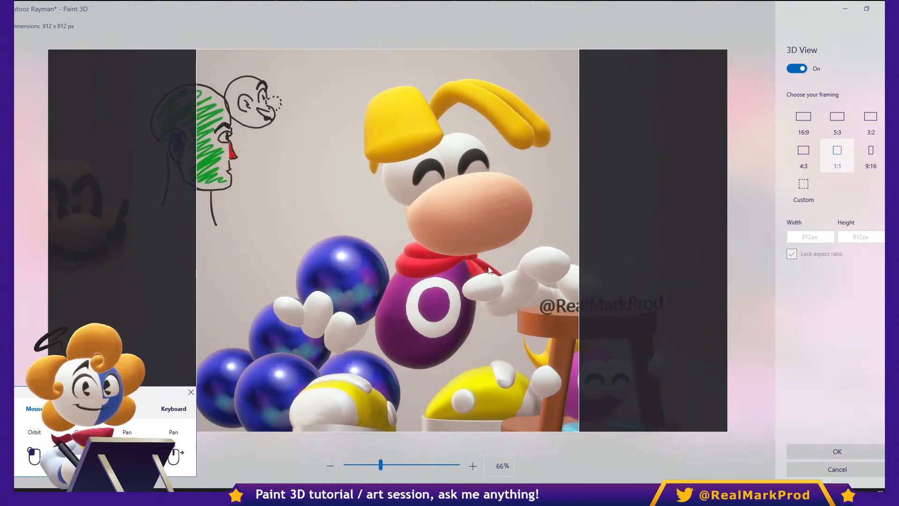
left_click(807, 472)
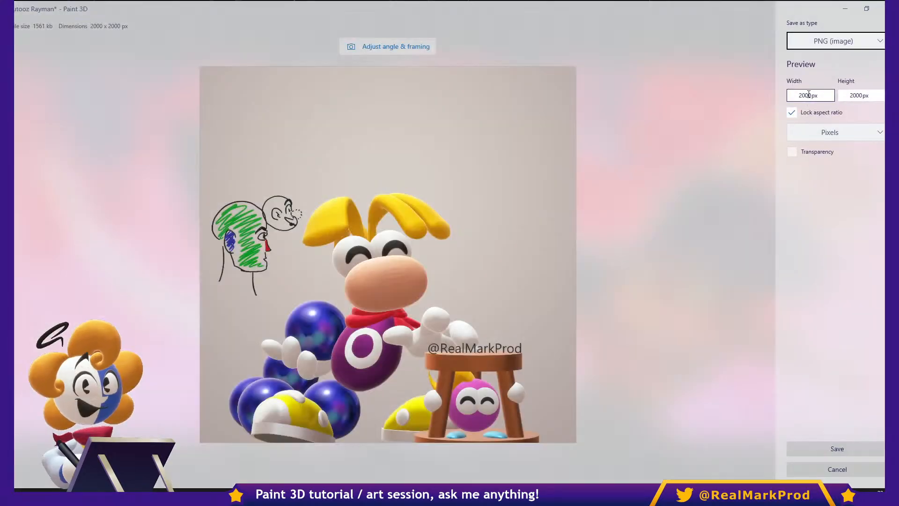
- Examine the image export's width, height and unit settings, keeping Pixels as the unit
left_click(808, 95)
left_click(855, 96)
left_click(805, 95)
left_click(829, 133)
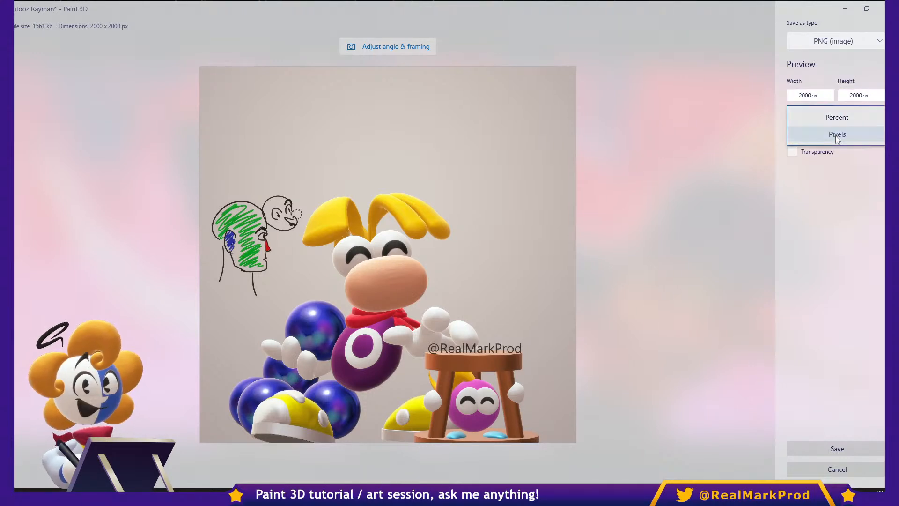
left_click(839, 139)
- Switch the image export's transparency on and off again, and cancel the image export
left_click(810, 154)
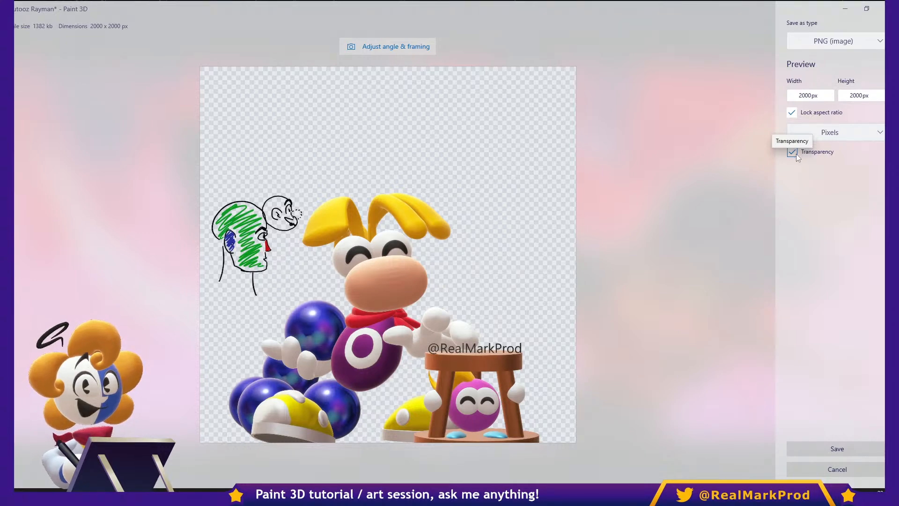
left_click(796, 154)
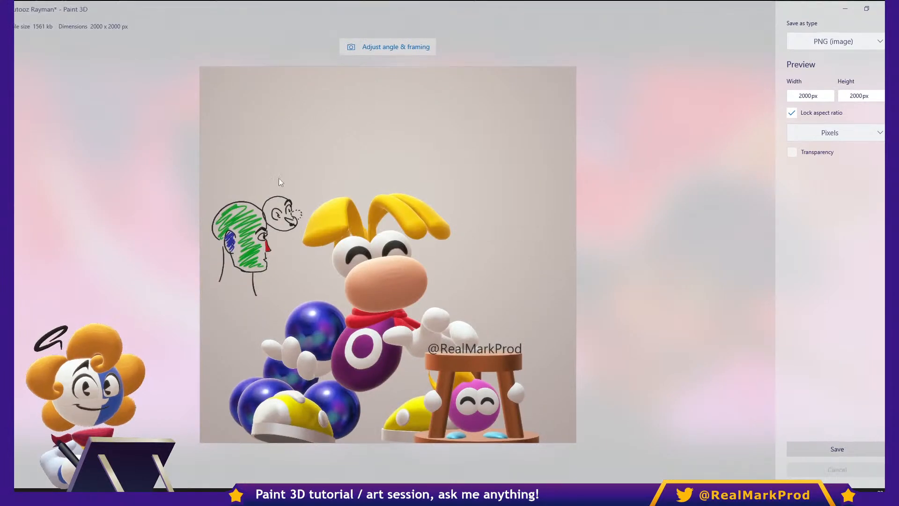
key("Escape")
- Start saving a copy of the Rayman project as an MP4 video
left_click(23, 26)
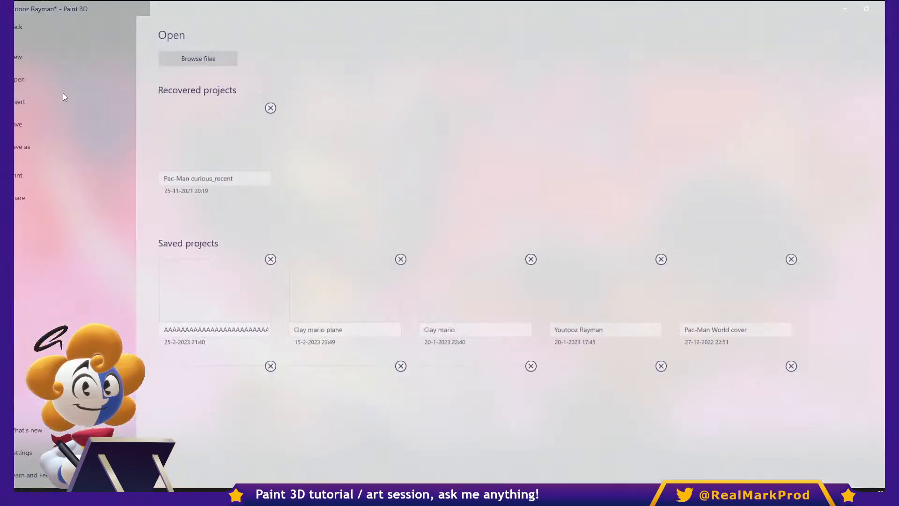
left_click(57, 151)
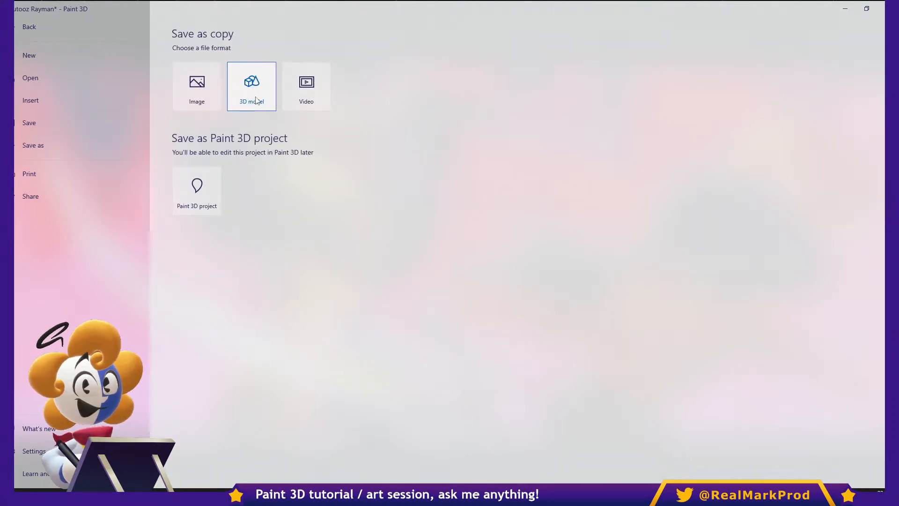
left_click(306, 93)
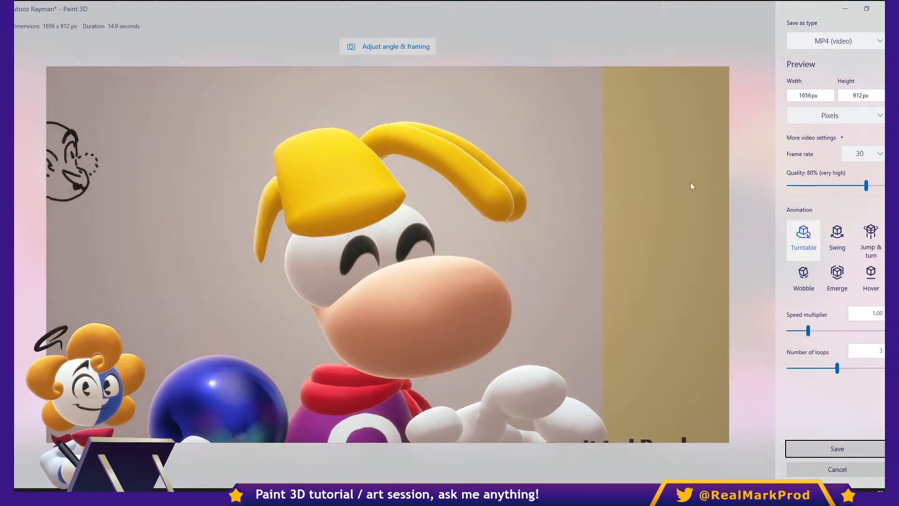
- Try a zoomed-out 1:1 framing for the video export and discard the framing change
left_click(403, 46)
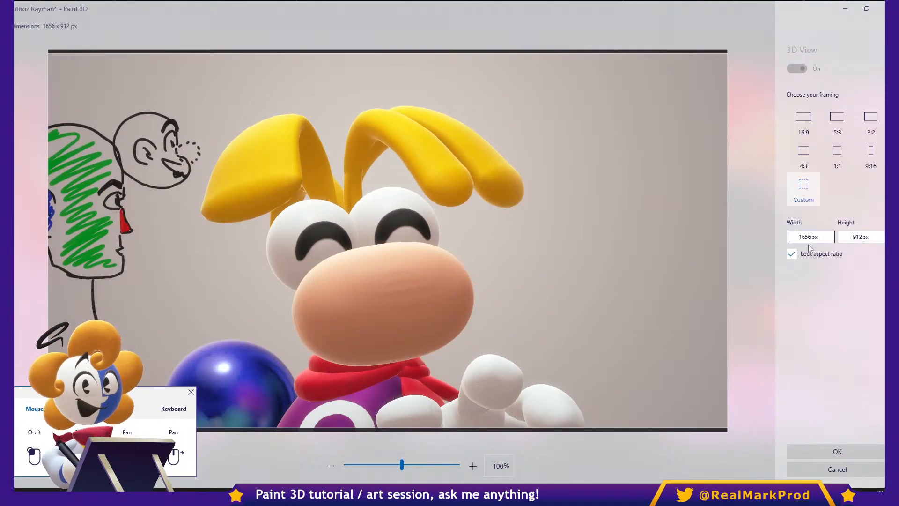
left_click(837, 151)
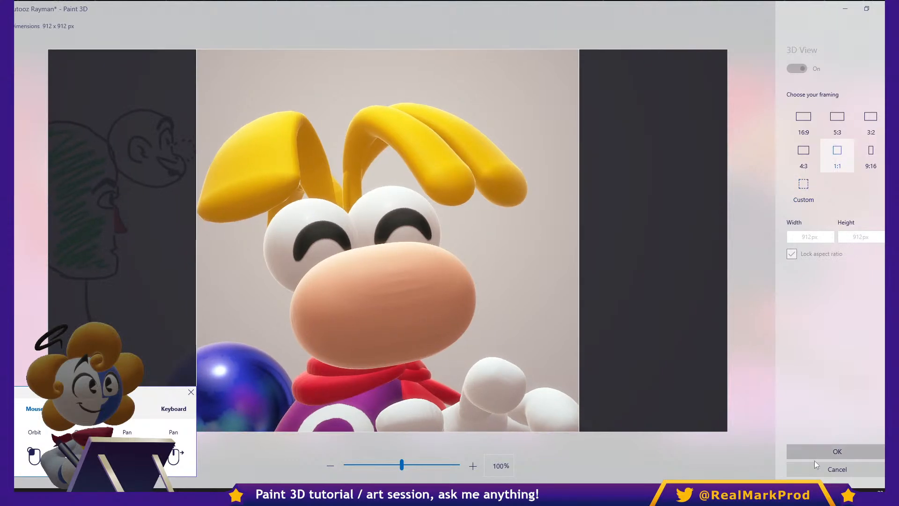
scroll(384, 293, "down", 5)
middle_click_drag(388, 293, 479, 262)
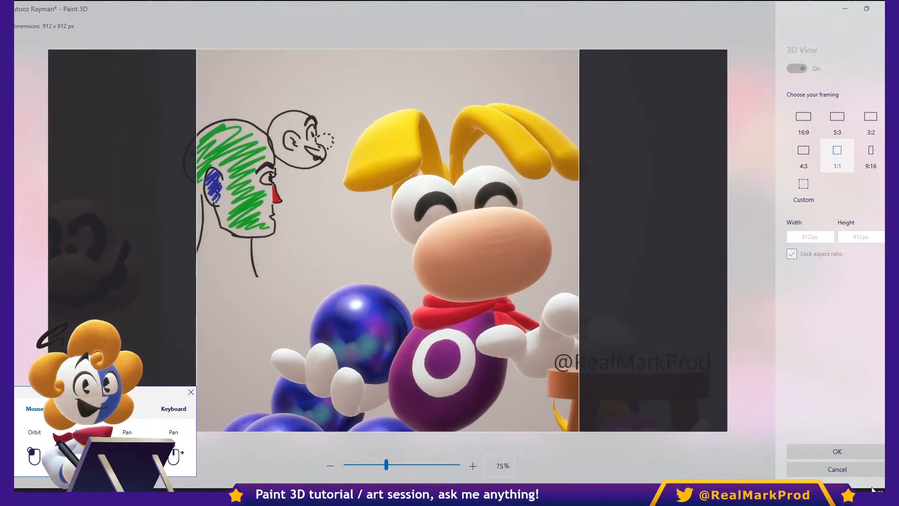
left_click(853, 471)
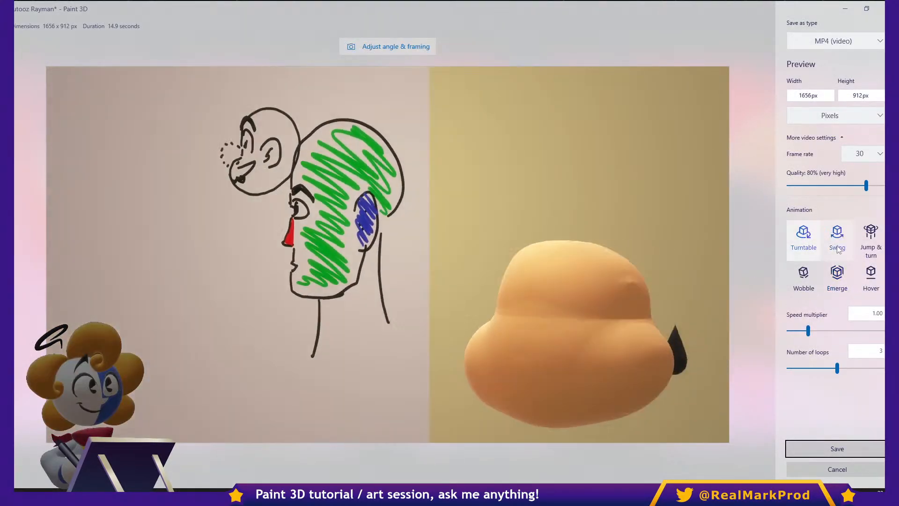
- Preview the Swing, Jump & turn, Hover, Wobble and Turntable animations for the video, and cancel the export
left_click(837, 234)
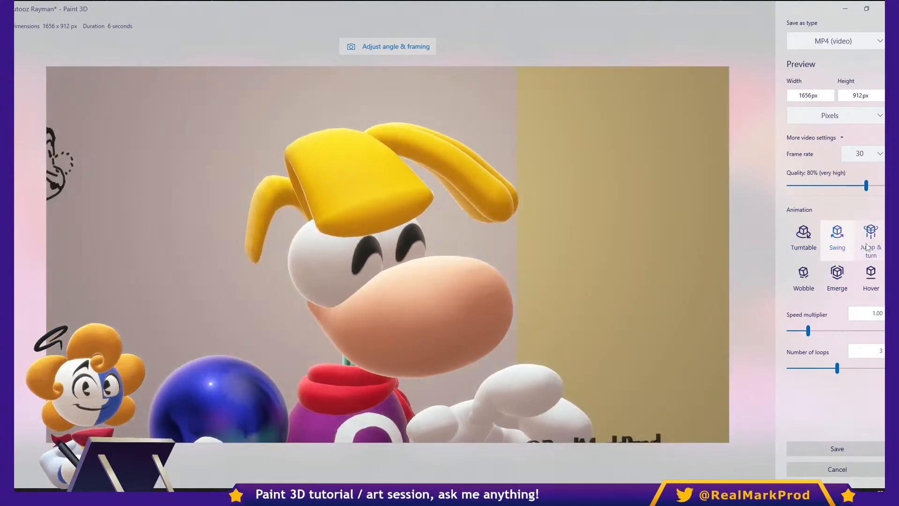
left_click(867, 238)
left_click(870, 276)
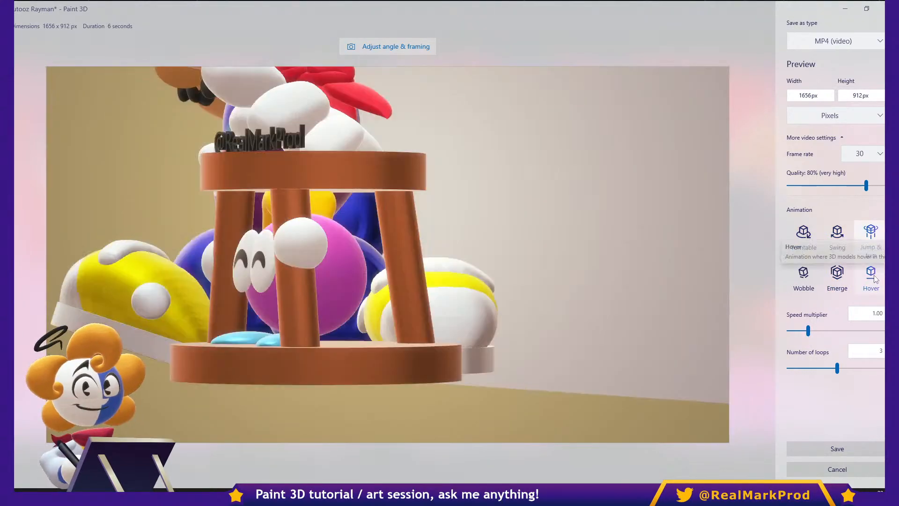
left_click(803, 276)
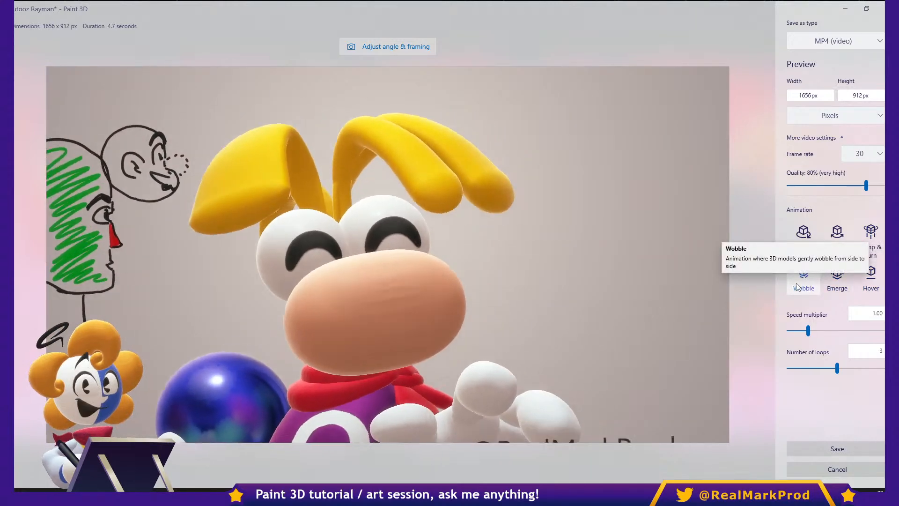
left_click(803, 238)
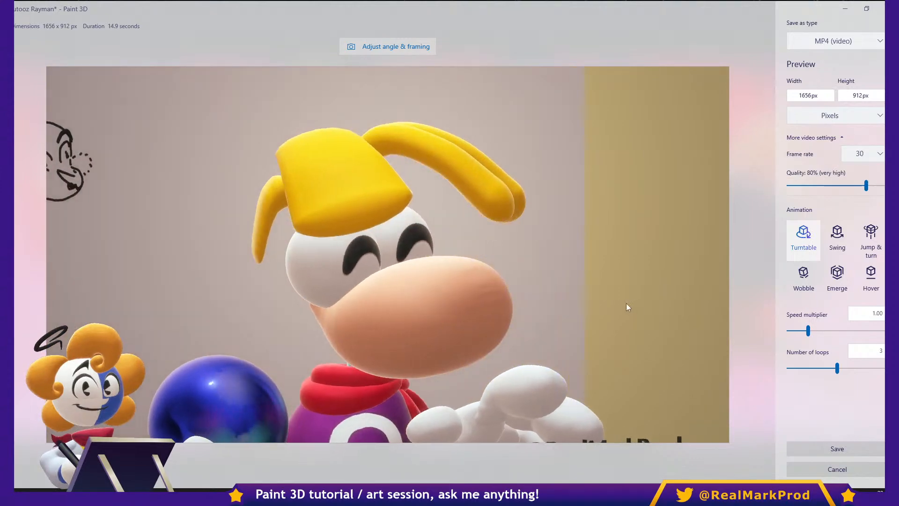
left_click(798, 469)
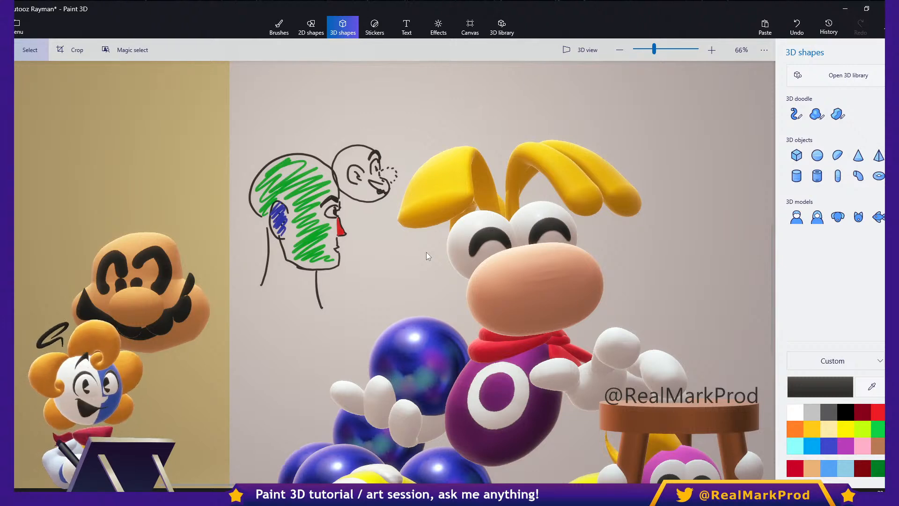
- Open the saved project DNA test without saving the changes to Youtooz Rayman
left_click(19, 27)
scroll(506, 274, "down", 3)
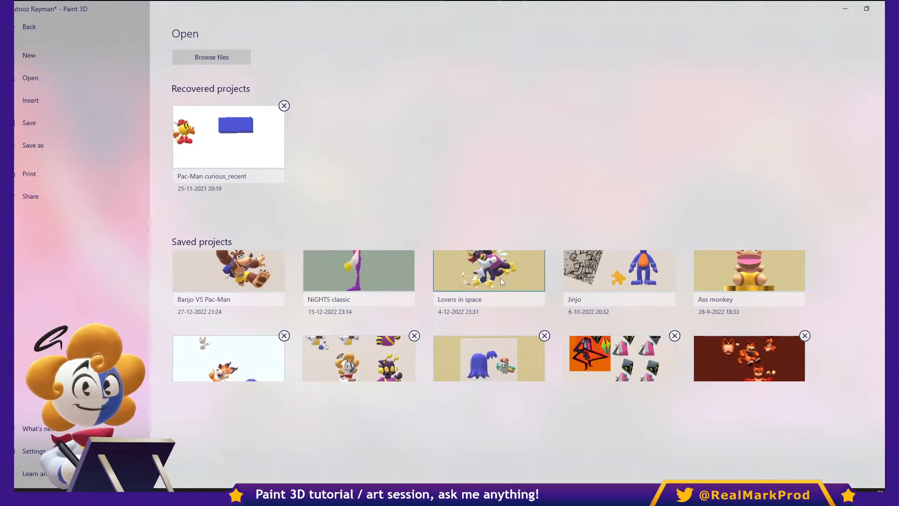
scroll(500, 277, "down", 3)
scroll(500, 277, "down", 3)
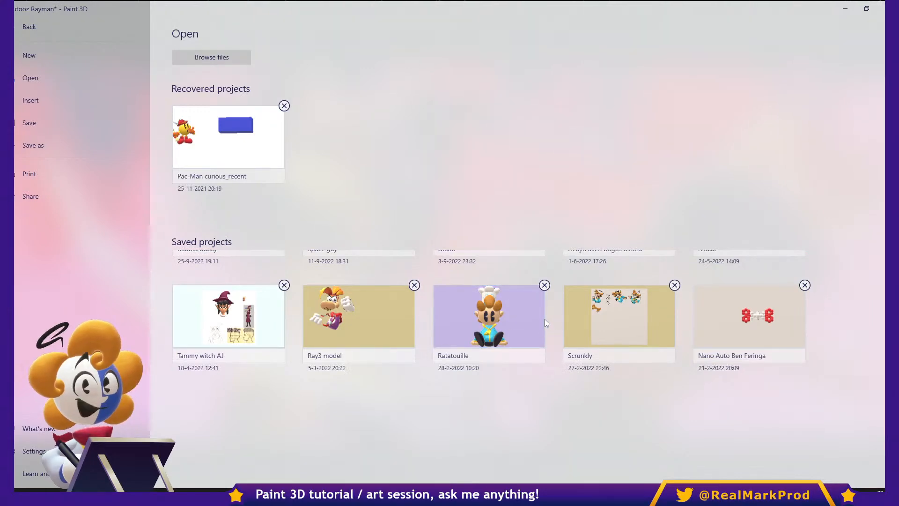
scroll(546, 320, "down", 2)
scroll(525, 313, "down", 1)
scroll(522, 311, "up", 1)
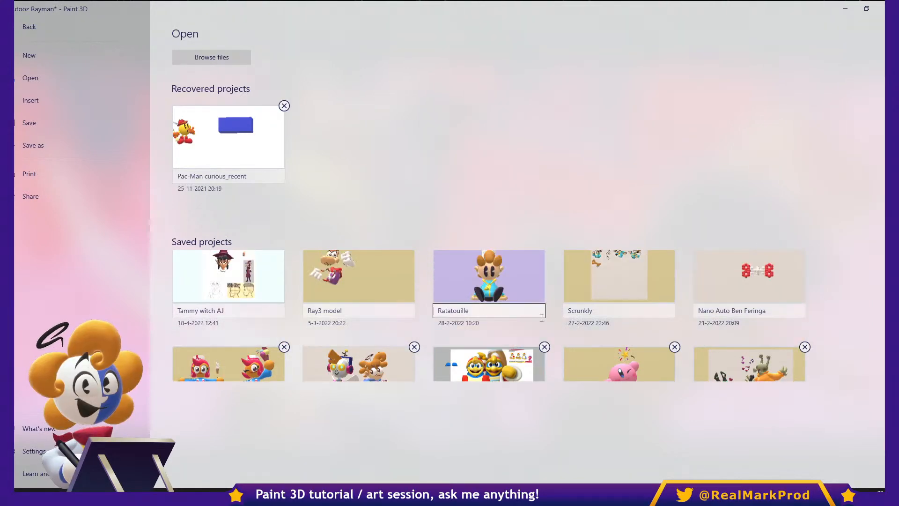
scroll(731, 287, "down", 2)
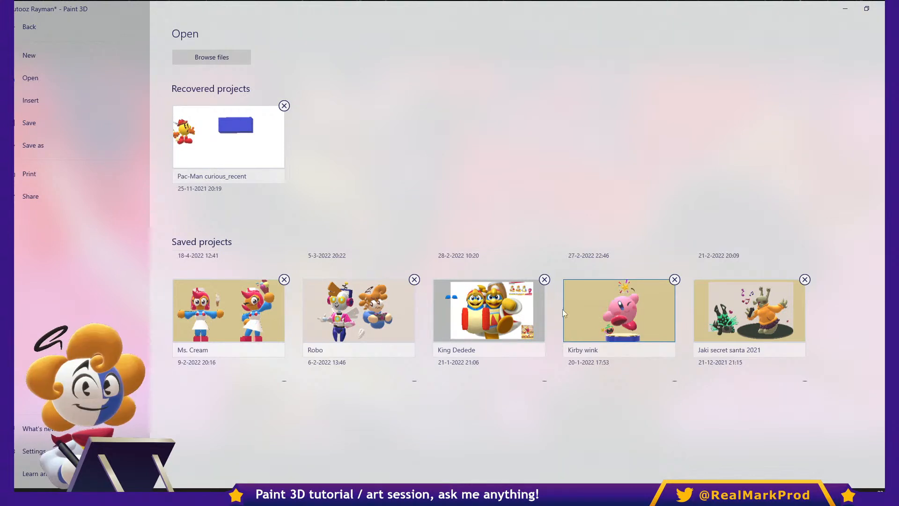
scroll(405, 316, "down", 1)
scroll(405, 316, "down", 1)
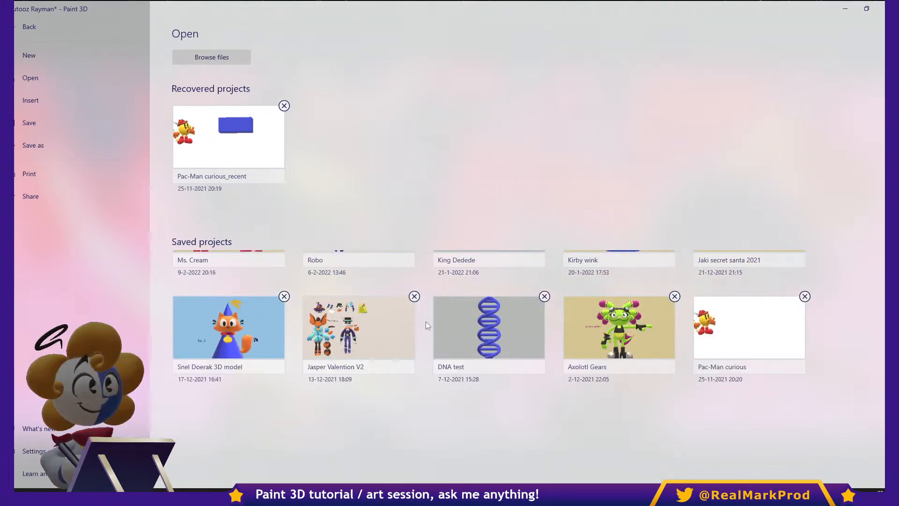
left_click(505, 321)
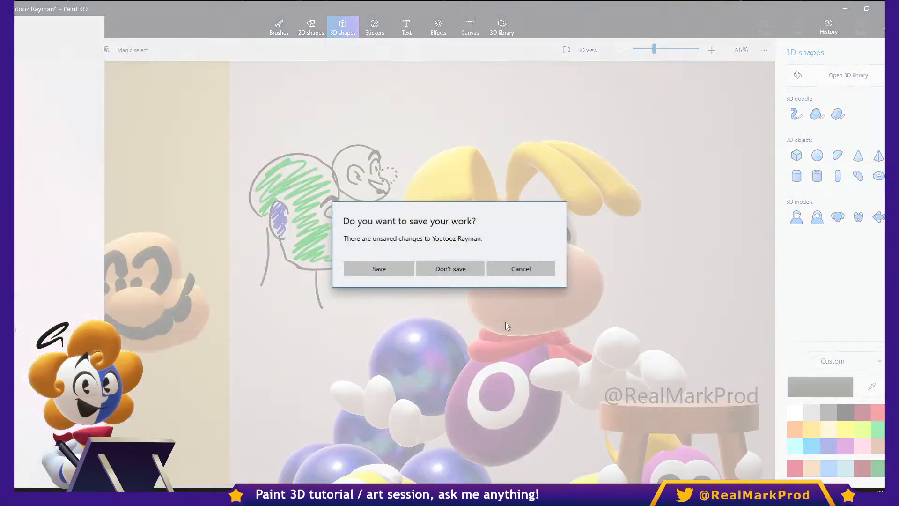
left_click(459, 270)
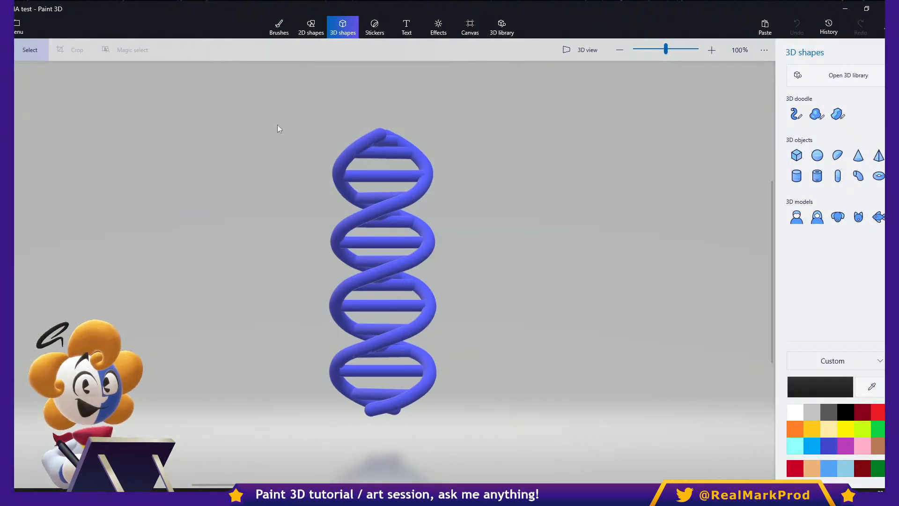
- Preview the DNA model's Turntable animation as a video copy, and cancel the video export
left_click(17, 29)
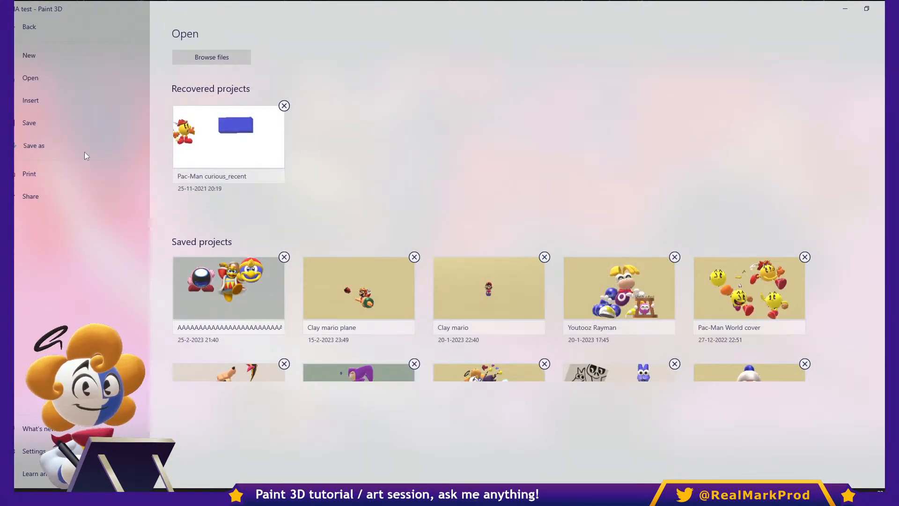
left_click(85, 152)
left_click(294, 97)
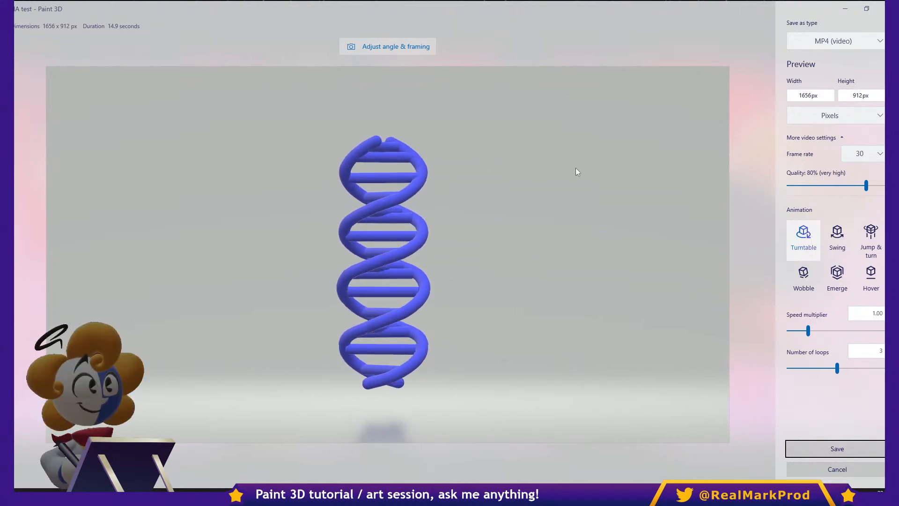
left_click(810, 465)
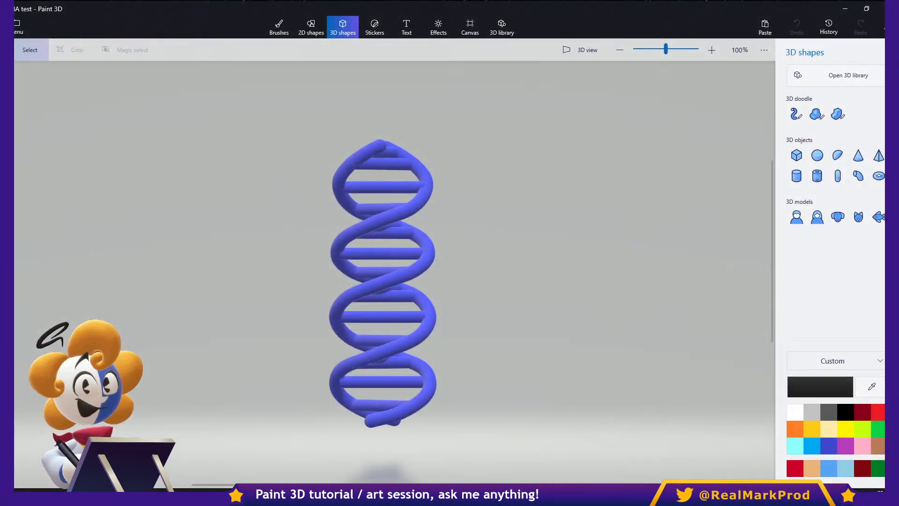
- Open the saved project Space guy
left_click(18, 26)
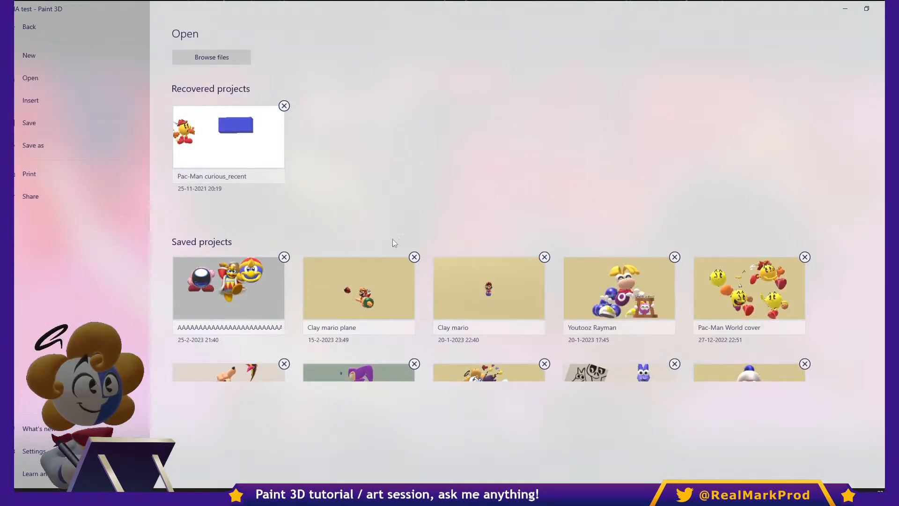
scroll(431, 303, "down", 3)
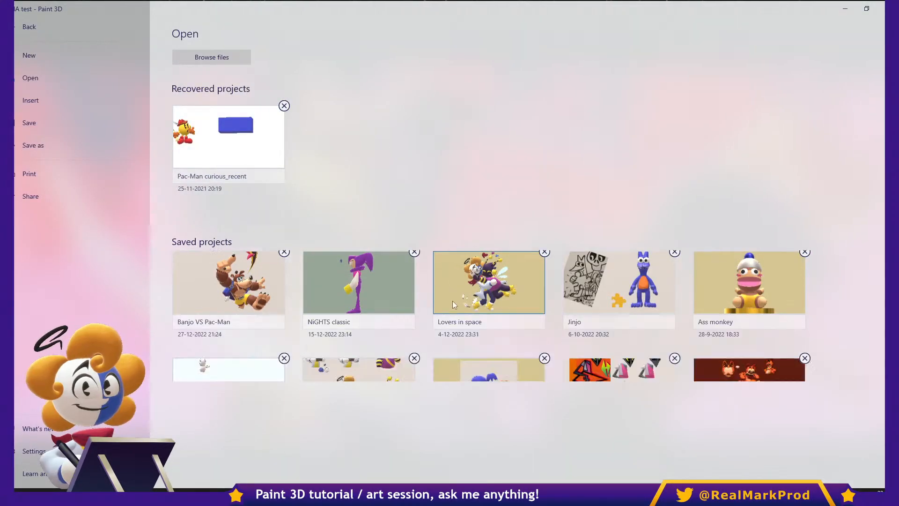
left_click(389, 316)
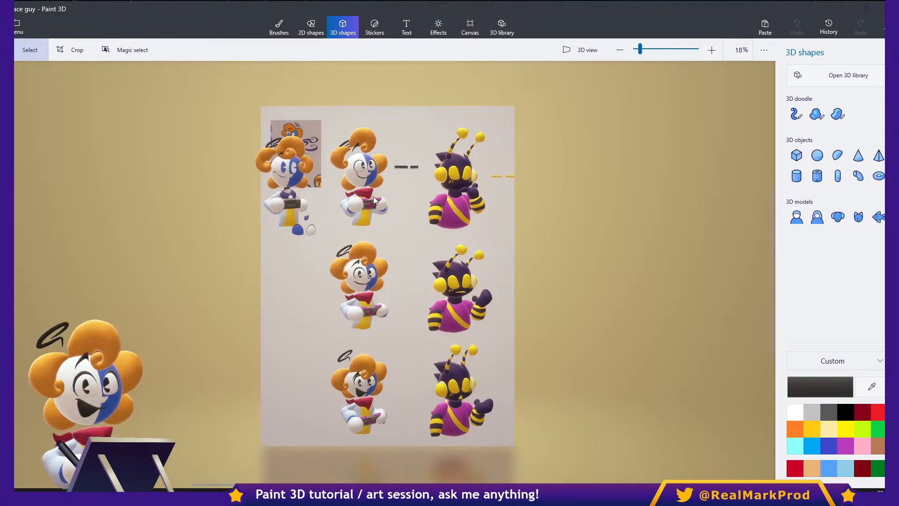
- Examine the separate parts of the middle character in the upper row by selecting its two front hair curls and the pupil on the white half
scroll(374, 200, "up", 5)
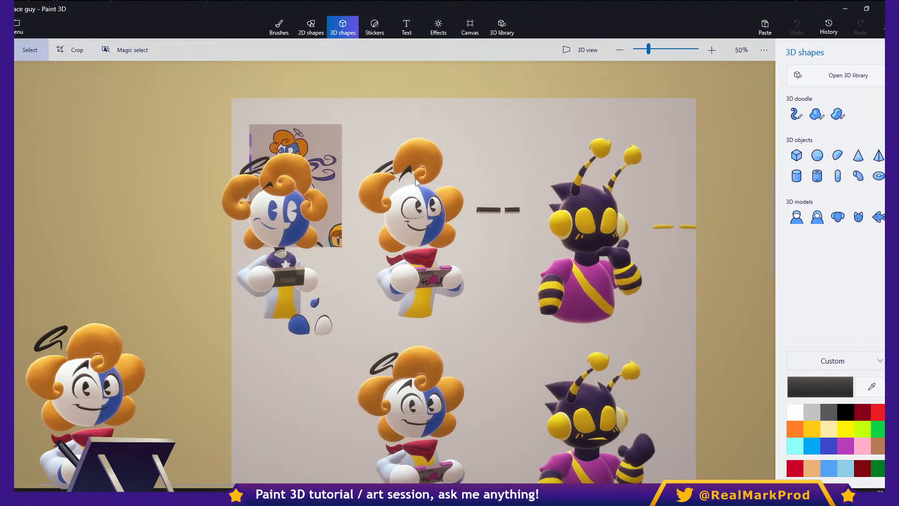
scroll(416, 182, "up", 4)
left_click(465, 159)
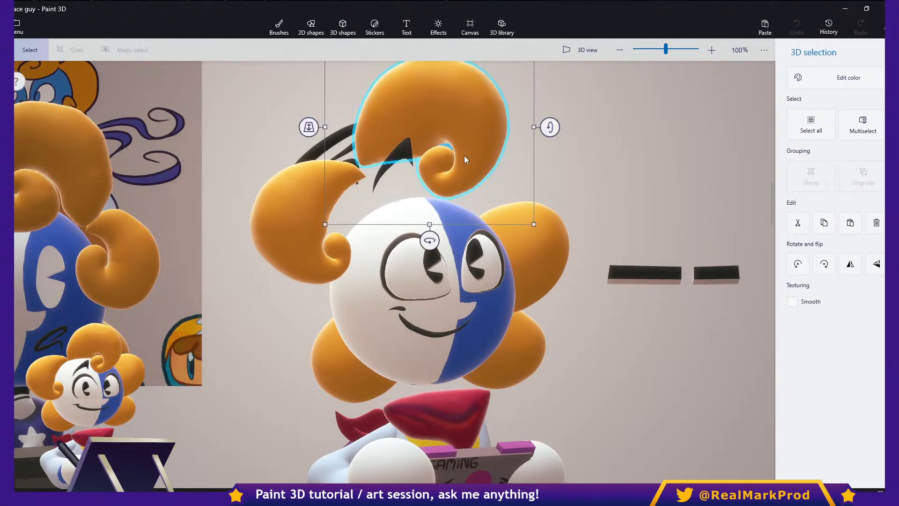
left_click(335, 186, "ctrl")
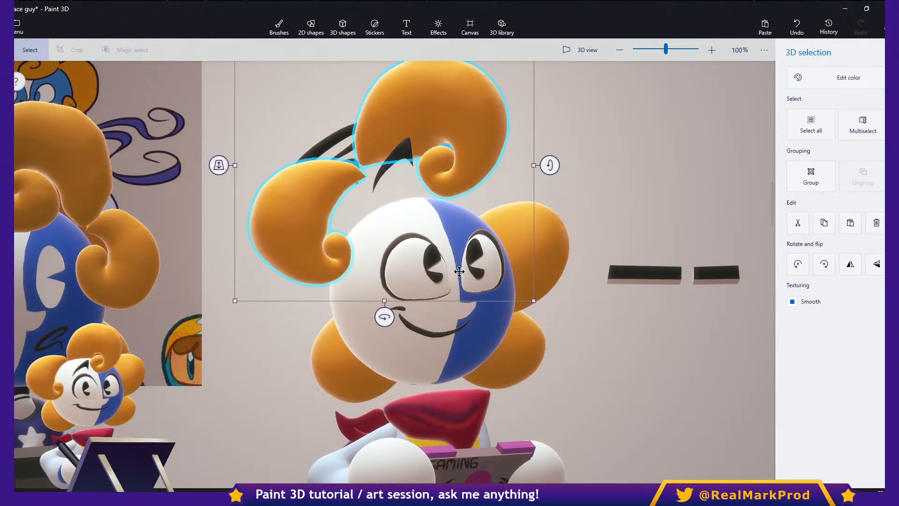
scroll(436, 275, "up", 1)
left_click(444, 279)
scroll(444, 280, "down", 5)
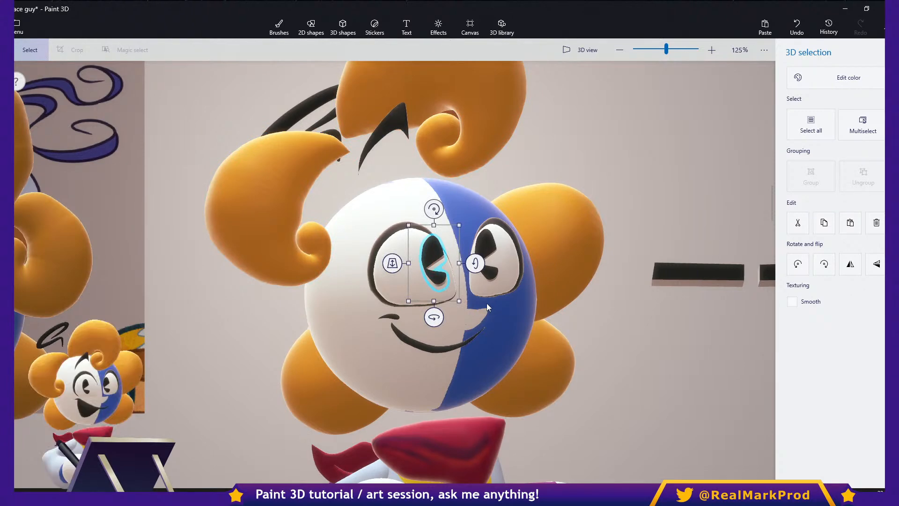
- Turn off the Show perspective setting and return to the canvas
scroll(563, 290, "down", 10)
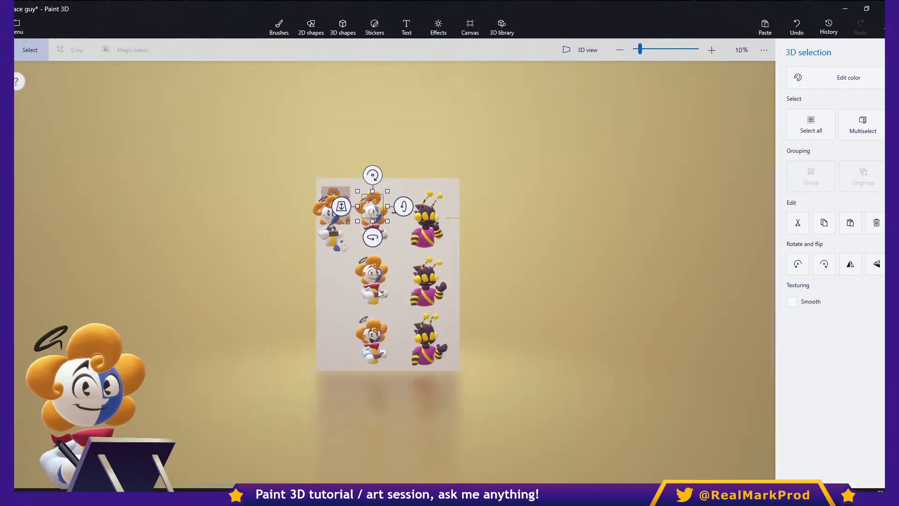
left_click(581, 50)
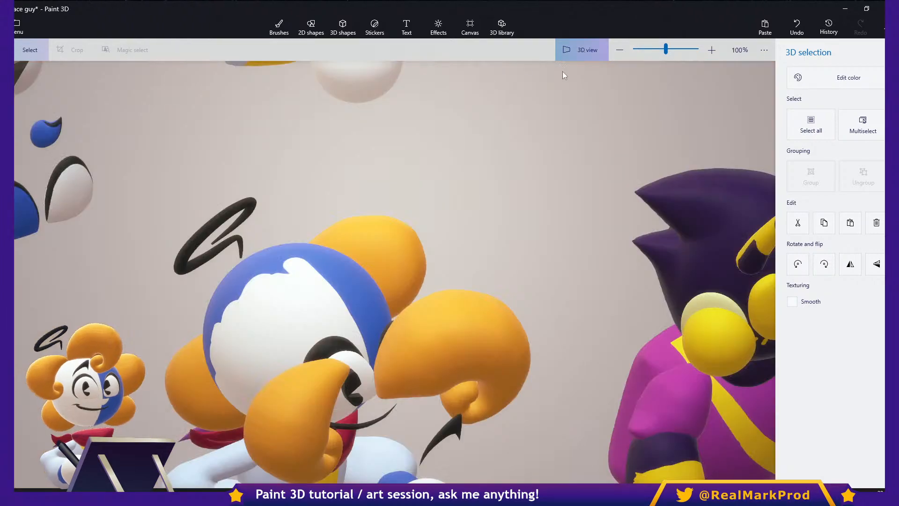
left_click(569, 52)
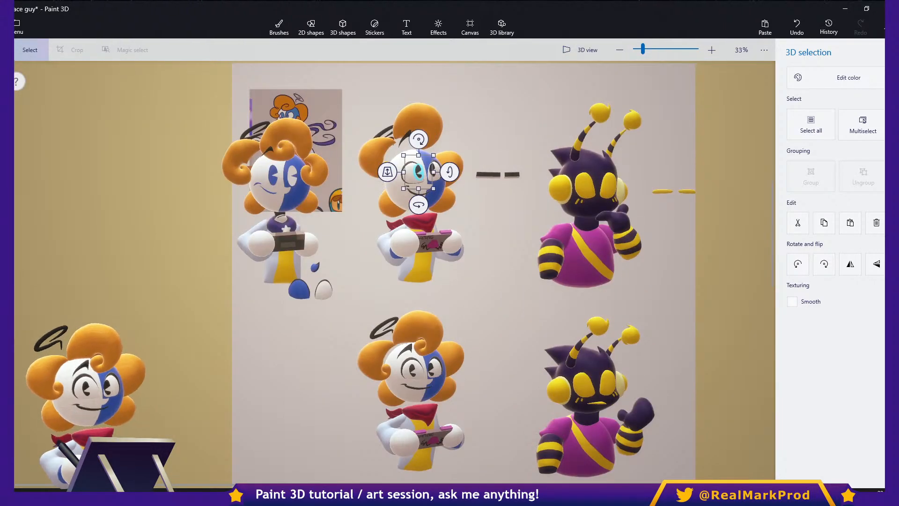
left_click(19, 27)
left_click(34, 450)
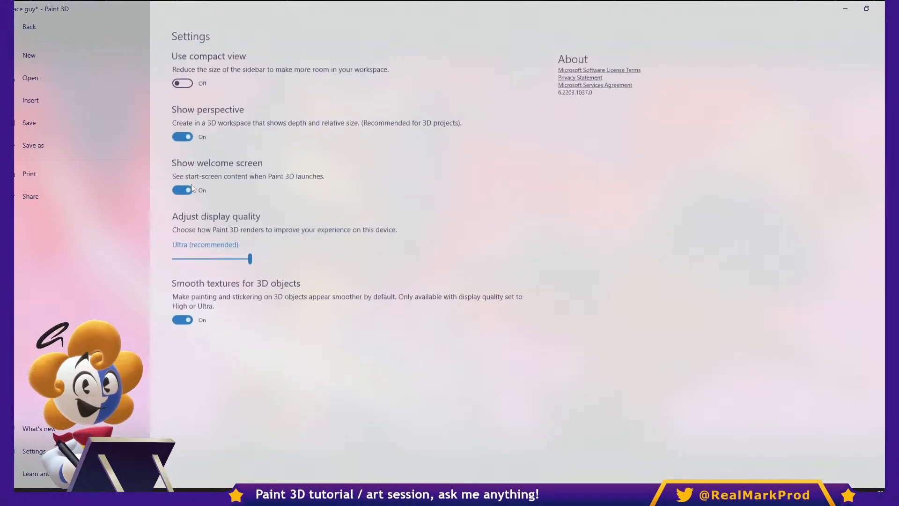
left_click(182, 134)
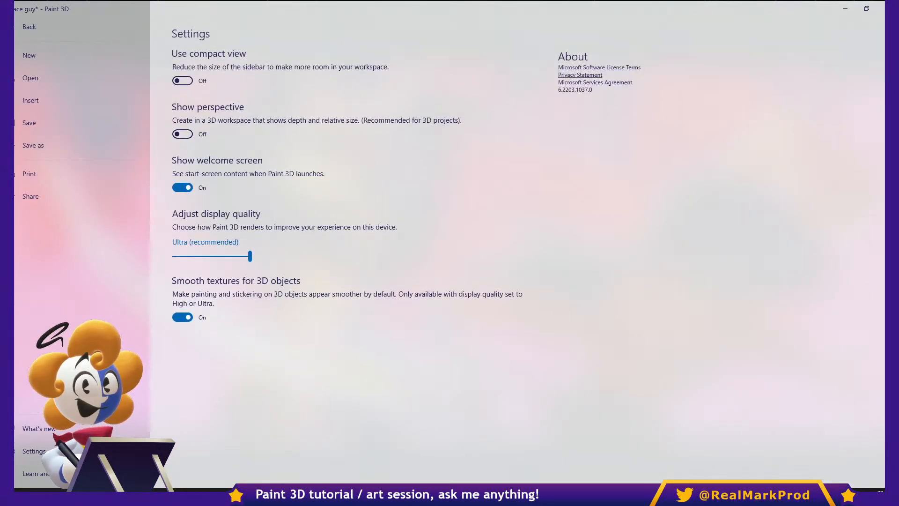
left_click(23, 26)
key("Escape")
- Compare the first two orange-haired characters in the upper row with the reference drawing behind the first one
scroll(416, 165, "up", 1)
scroll(416, 187, "up", 1)
middle_click_drag(540, 213, 576, 225)
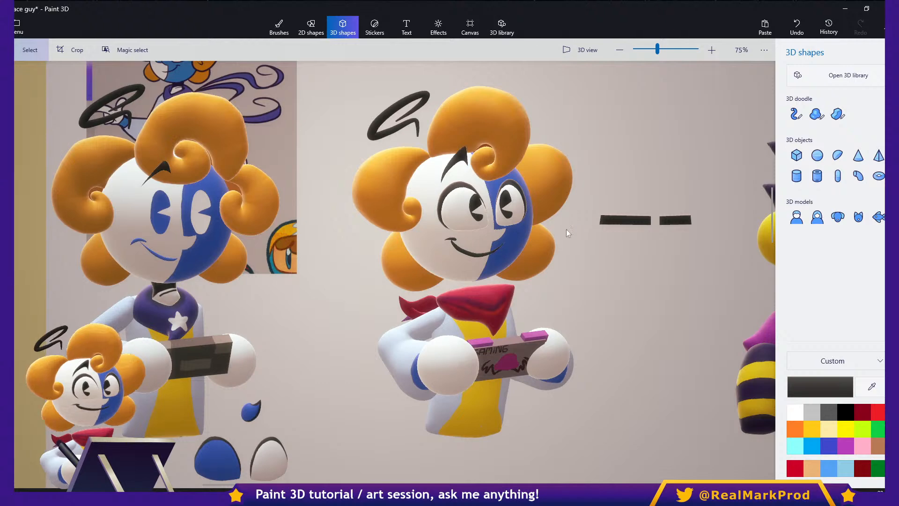
middle_click_drag(488, 240, 506, 260)
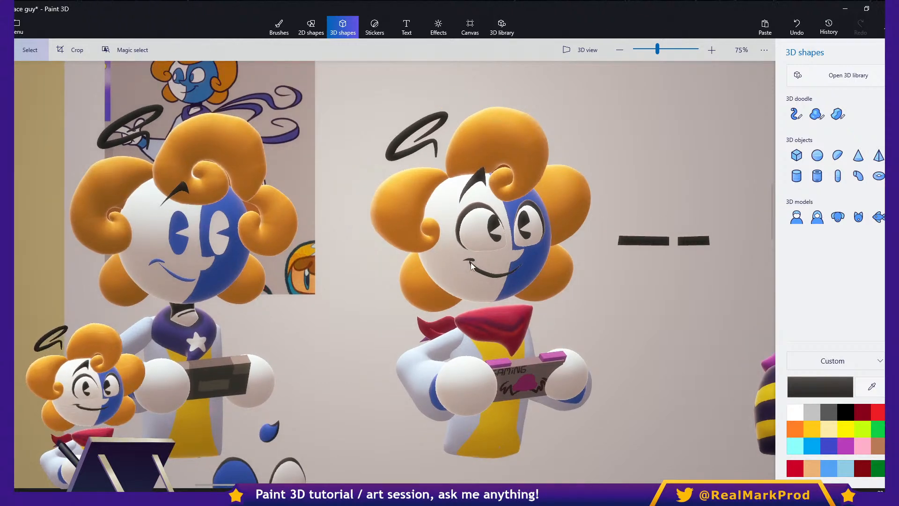
scroll(530, 268, "up", 3)
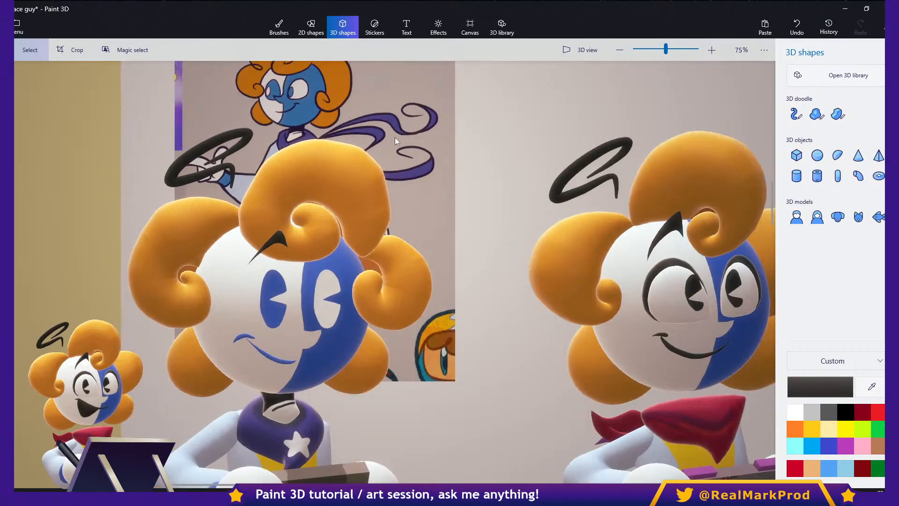
scroll(395, 141, "up", 4)
mouse_move(333, 79)
middle_mouse_down()
mouse_move(479, 186)
mouse_move(486, 205)
middle_mouse_up()
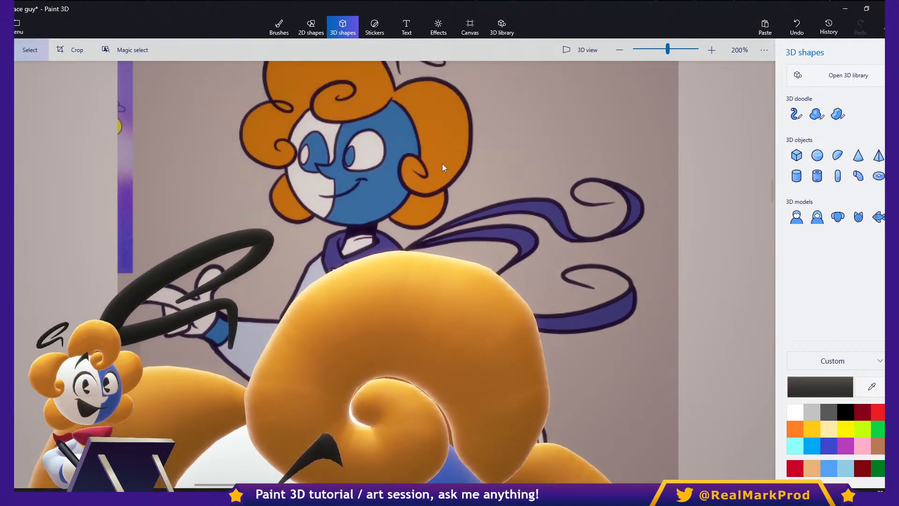
scroll(414, 182, "down", 3)
middle_click_drag(415, 181, 291, 194)
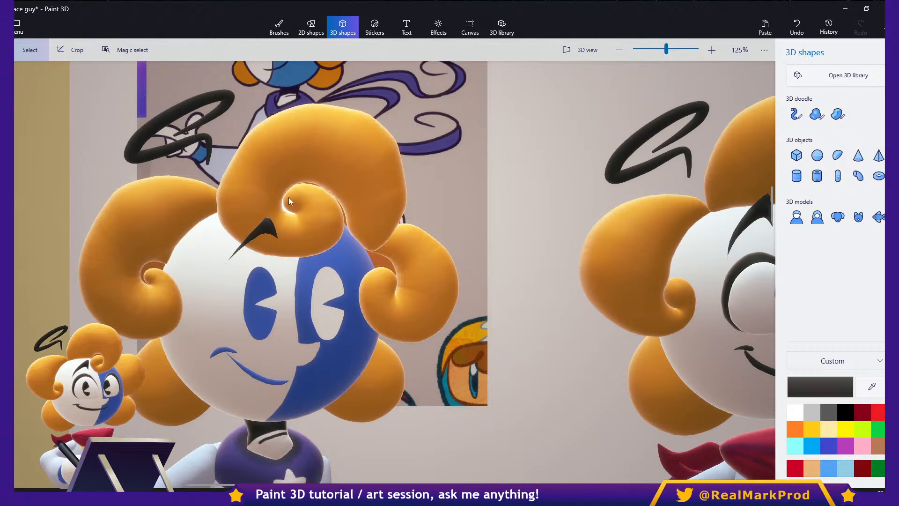
scroll(291, 196, "down", 3)
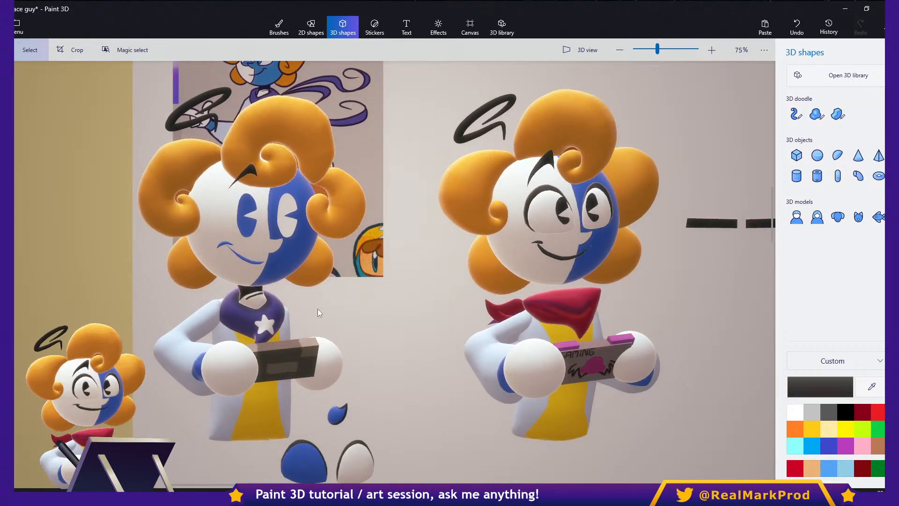
left_click_drag(405, 324, 366, 271)
- Compare the scarves and heads of the first two upper-row characters by selecting those parts on each
left_click(450, 300)
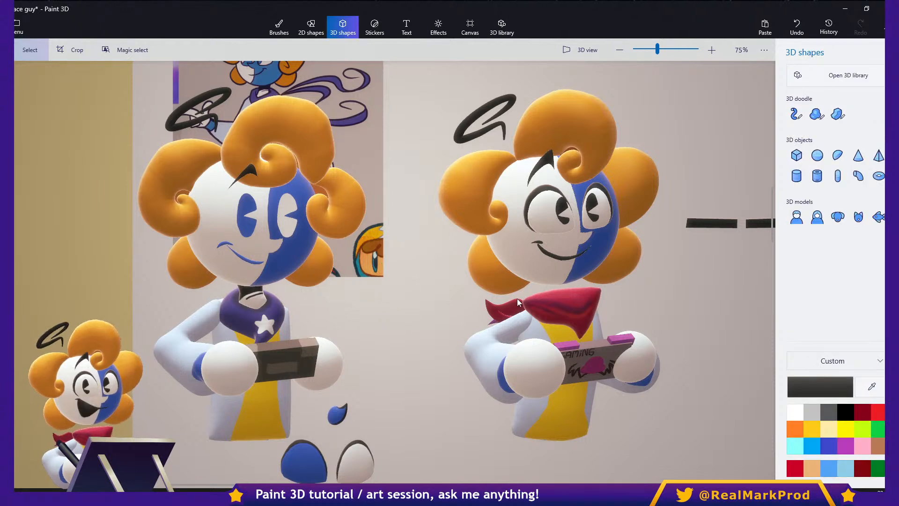
left_click(543, 302)
left_click(421, 305)
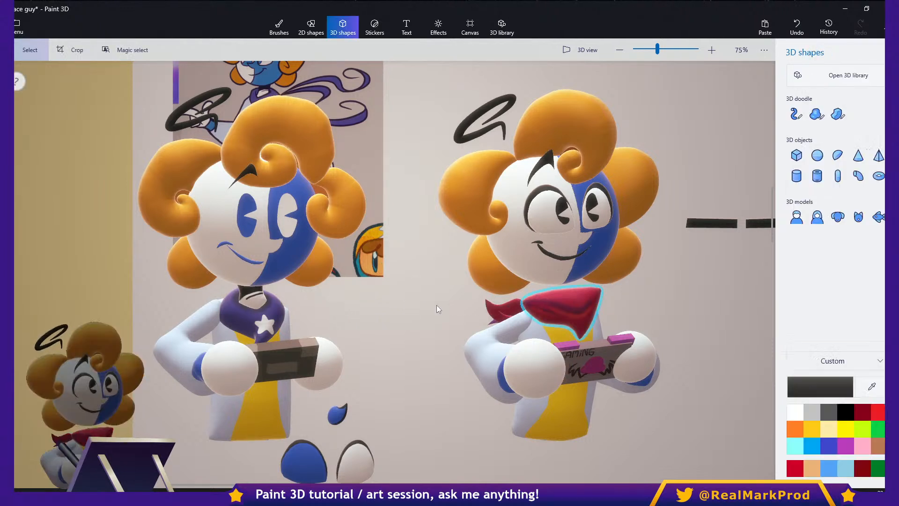
left_click(260, 322)
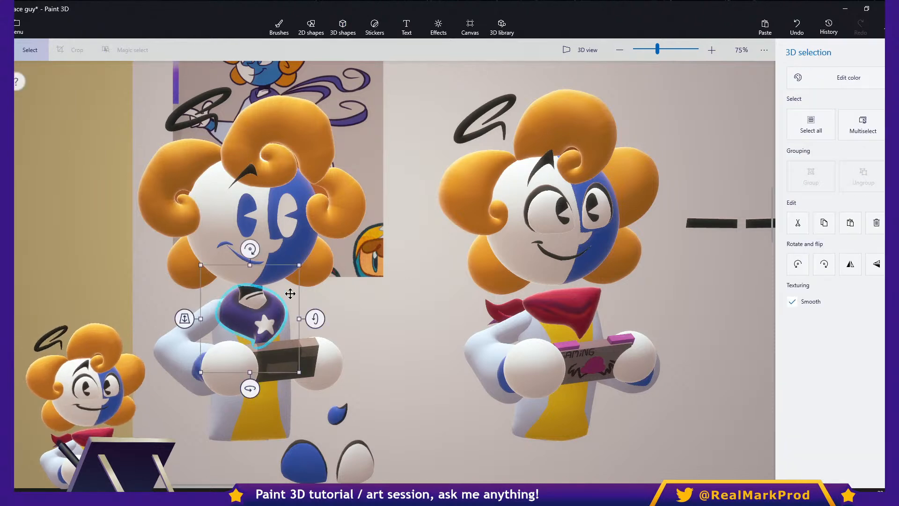
left_click(291, 264)
left_click(290, 266)
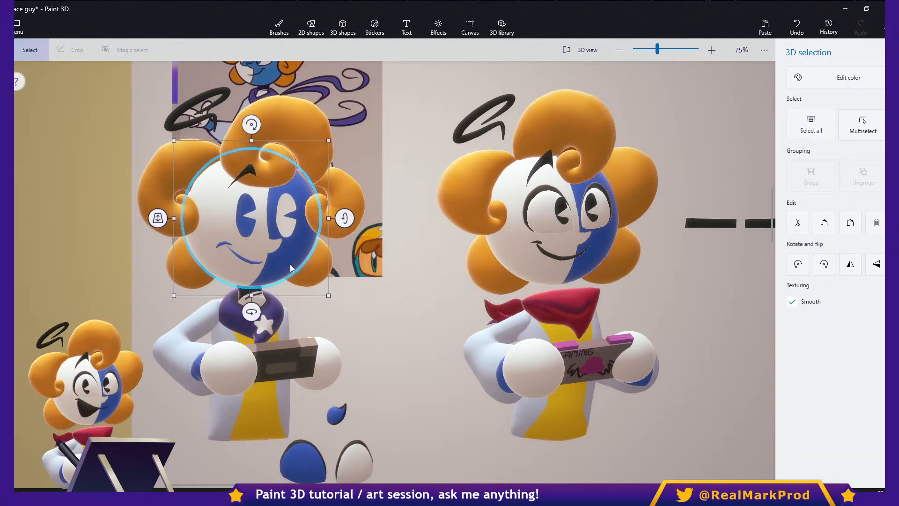
scroll(318, 267, "right", 3)
left_click(346, 265)
scroll(403, 319, "down", 1)
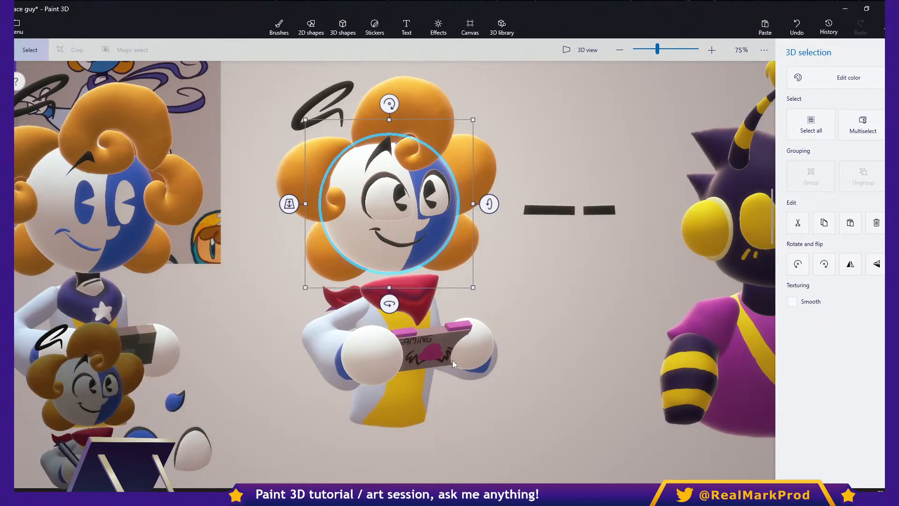
- Select the whole middle character in the upper row and inspect how its parts are layered from several angles in 3D view
scroll(480, 384, "up", 1)
left_click_drag(518, 445, 248, 84)
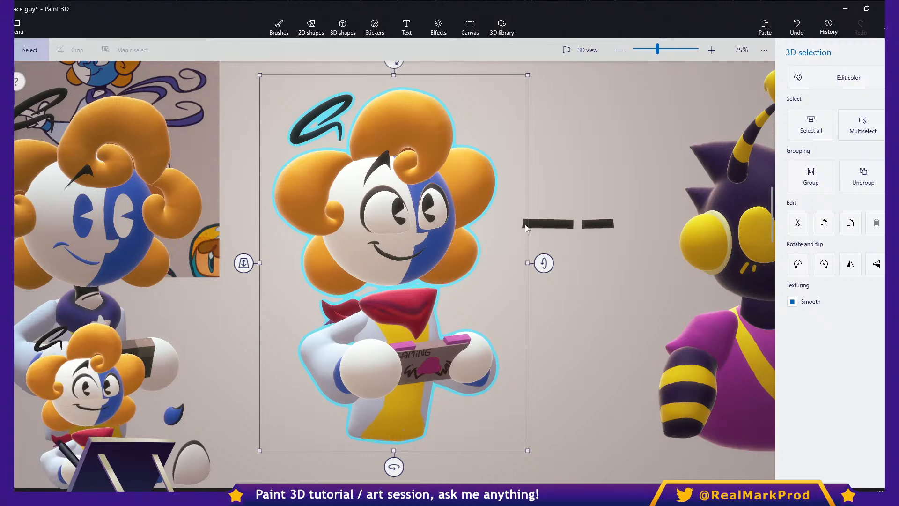
left_click(580, 50)
scroll(477, 281, "down", 4)
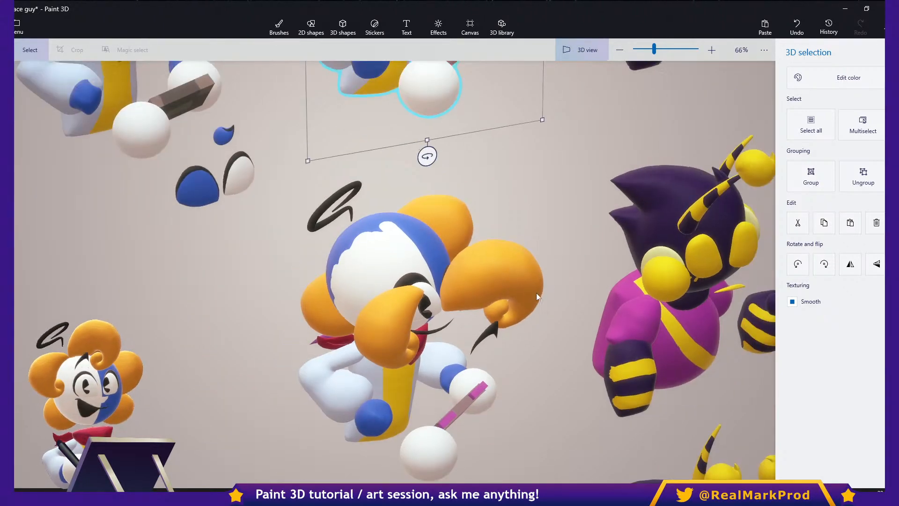
middle_click_drag(514, 205, 534, 439)
left_click(574, 268)
middle_click_drag(528, 286, 513, 332)
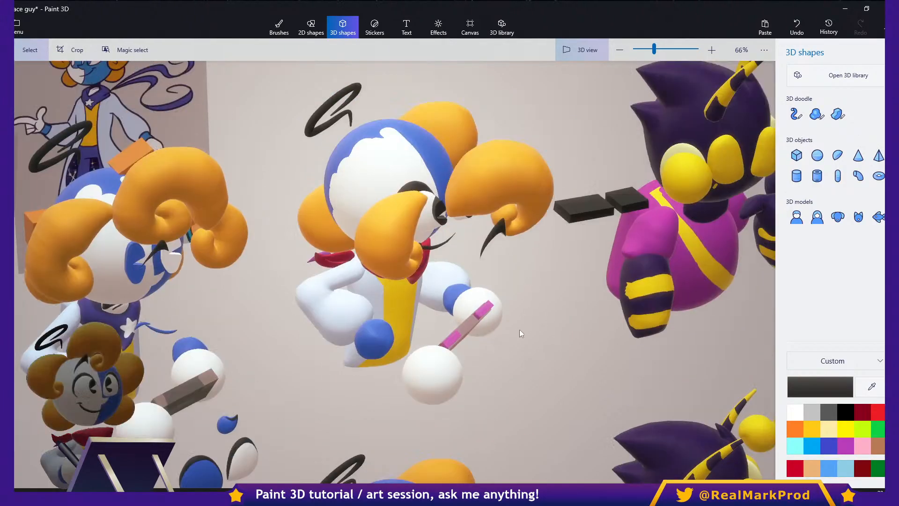
left_click_drag(513, 333, 364, 286)
middle_click_drag(364, 286, 532, 351)
left_click(514, 370)
left_click_drag(521, 392, 487, 406)
left_click_drag(489, 381, 623, 237)
left_click(575, 53)
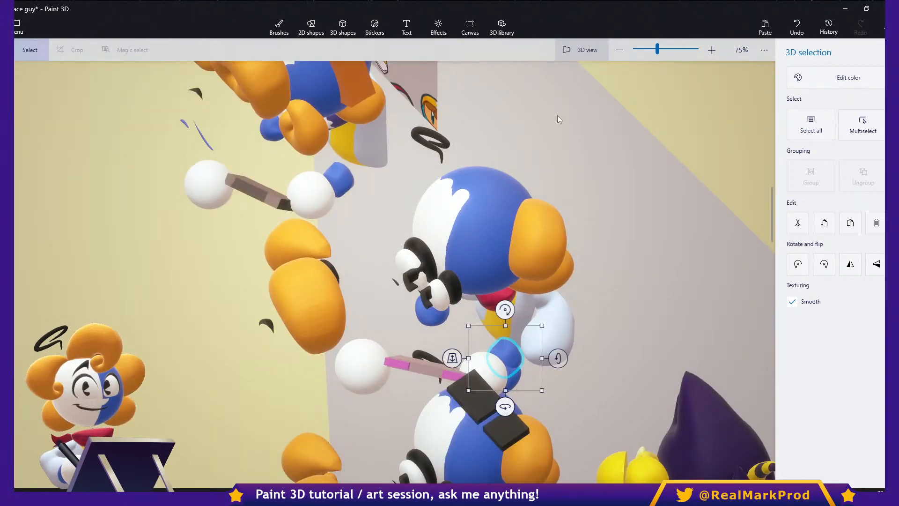
- Try moving the lowest orange-haired character slightly upward, and undo the change
scroll(566, 230, "down", 2)
middle_click_drag(523, 264, 576, 62)
mouse_move(576, 391)
middle_mouse_down()
mouse_move(564, 277)
mouse_move(538, 208)
mouse_move(550, 139)
middle_mouse_up()
left_click(496, 294)
left_click_drag(554, 441, 385, 145)
left_click_drag(475, 186, 476, 156)
left_click(537, 251)
left_click(619, 262)
key("ctrl+z")
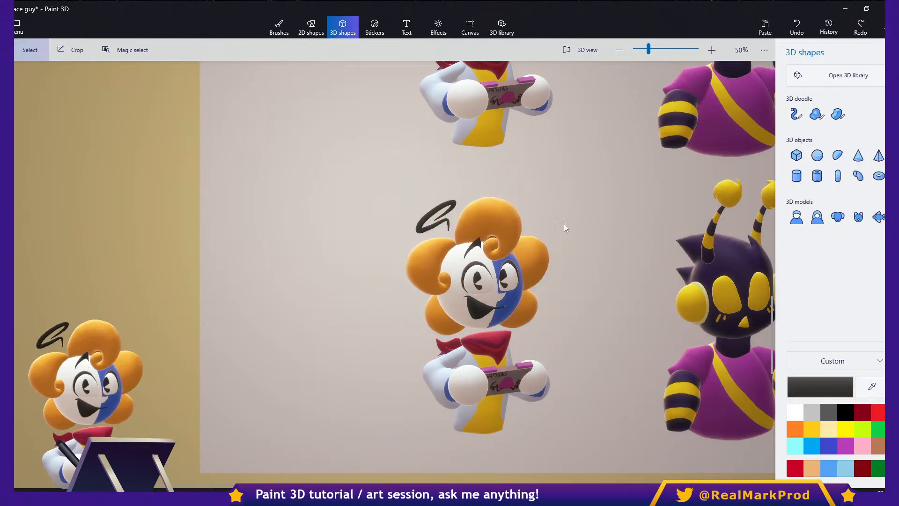
- Examine the painted game console held by the orange-haired character in the middle row by selecting it up close
middle_click_drag(533, 320, 522, 220)
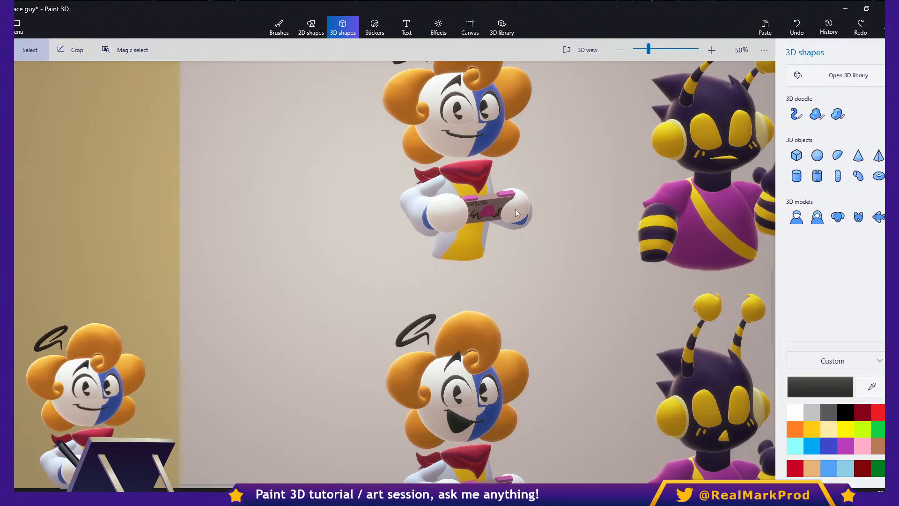
middle_click_drag(528, 212, 449, 340)
scroll(449, 340, "up", 1)
scroll(449, 339, "up", 4)
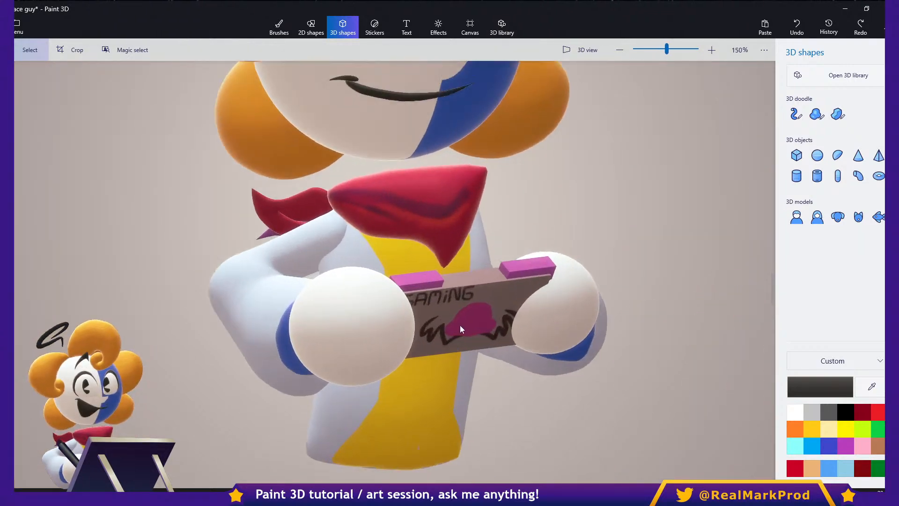
left_click(459, 325)
mouse_move(461, 387)
left_mouse_down()
mouse_move(586, 372)
mouse_move(455, 385)
left_mouse_up()
left_click(511, 369)
scroll(504, 370, "down", 5)
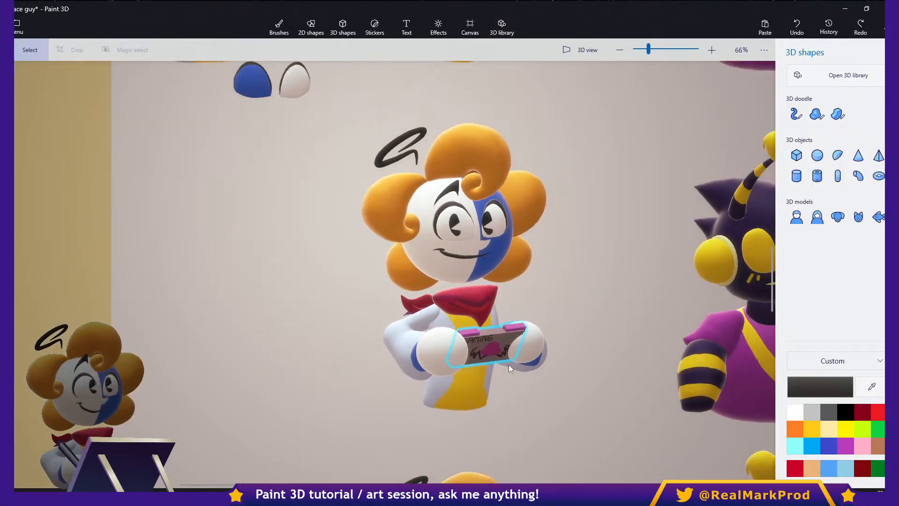
- Examine the head and antennae of the purple and yellow character in the upper row
scroll(519, 279, "up", 4)
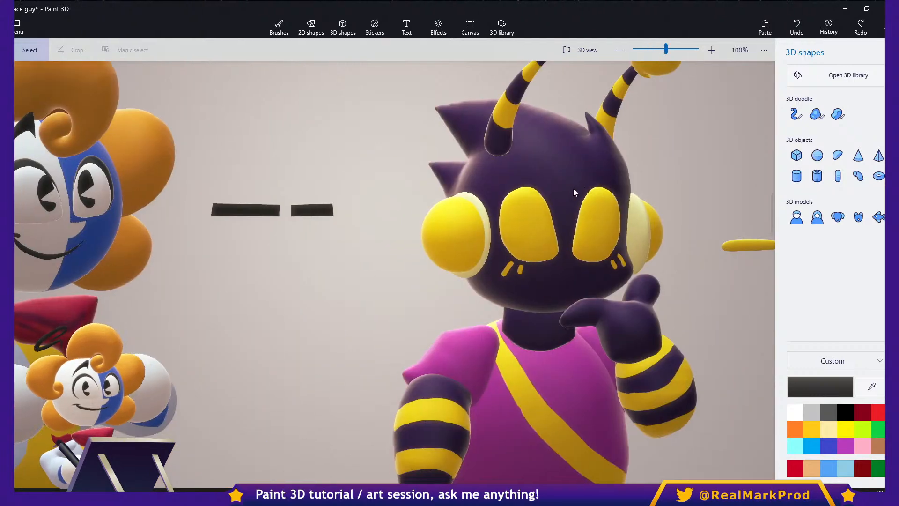
left_click(574, 192)
left_click_drag(574, 192, 538, 209)
key("ctrl+z")
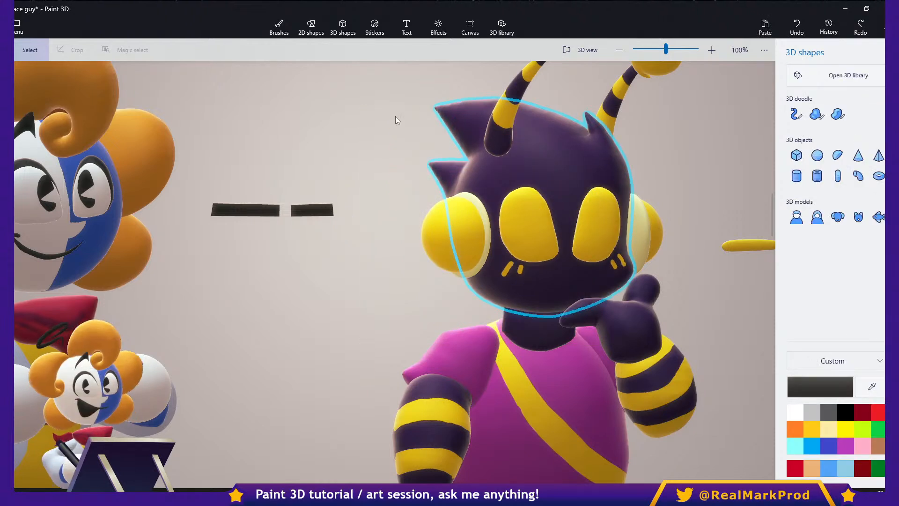
- Look through the Effects, Canvas, Stickers and 2D shapes options, and return to the Select tool
left_click(439, 29)
left_click(469, 28)
left_click(375, 28)
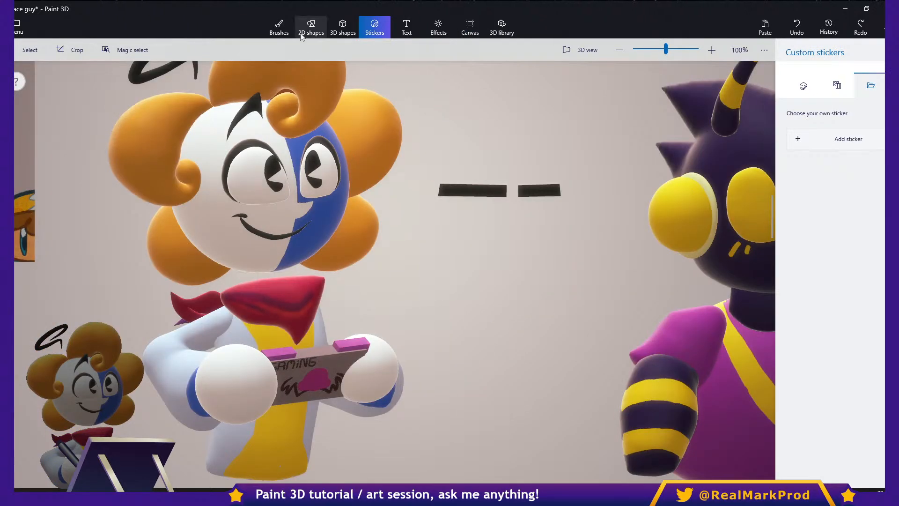
left_click(311, 28)
scroll(461, 183, "down", 10)
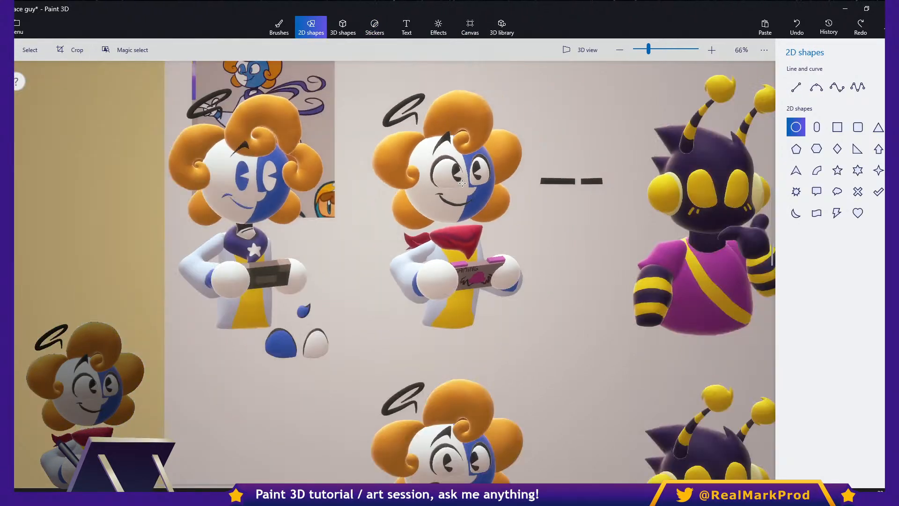
scroll(414, 197, "up", 5)
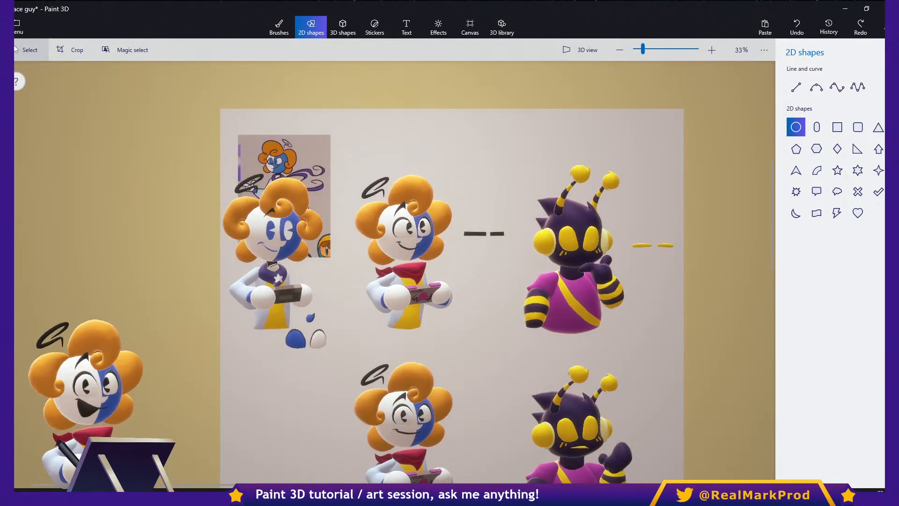
left_click(31, 57)
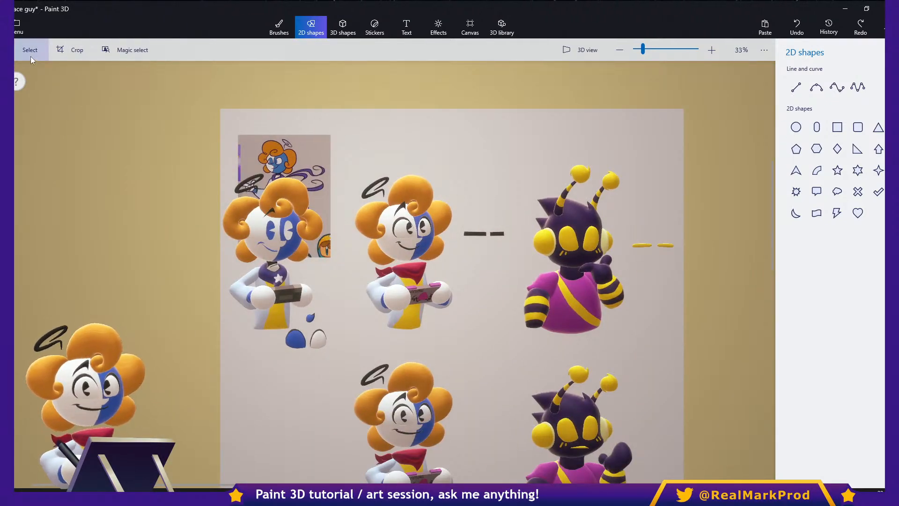